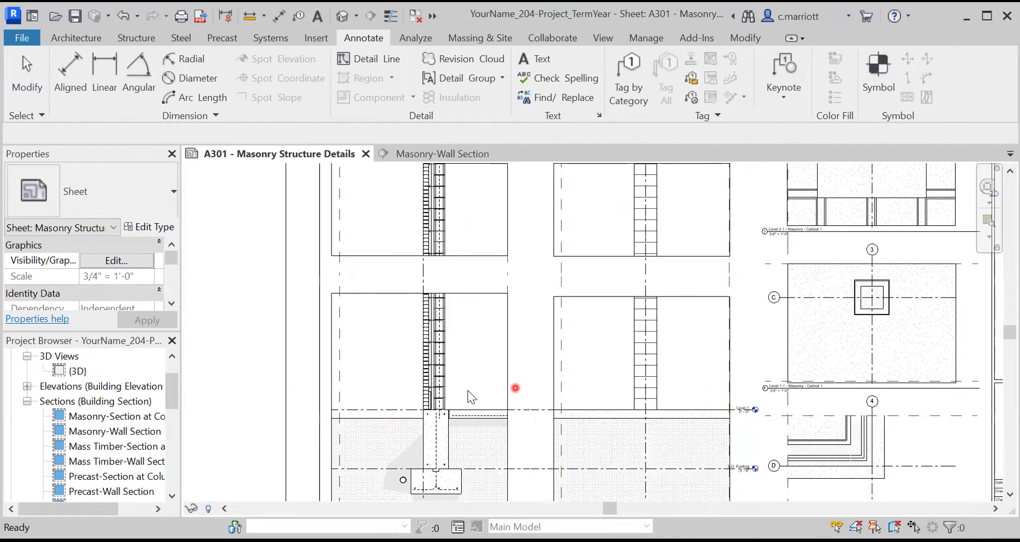
scroll(444, 398, "up", 3)
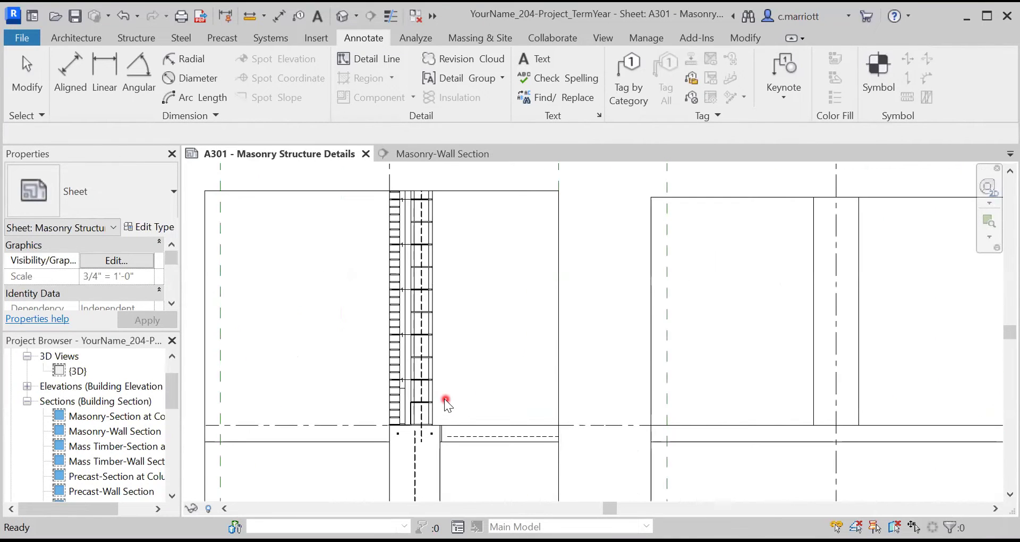
scroll(435, 362, "up", 1)
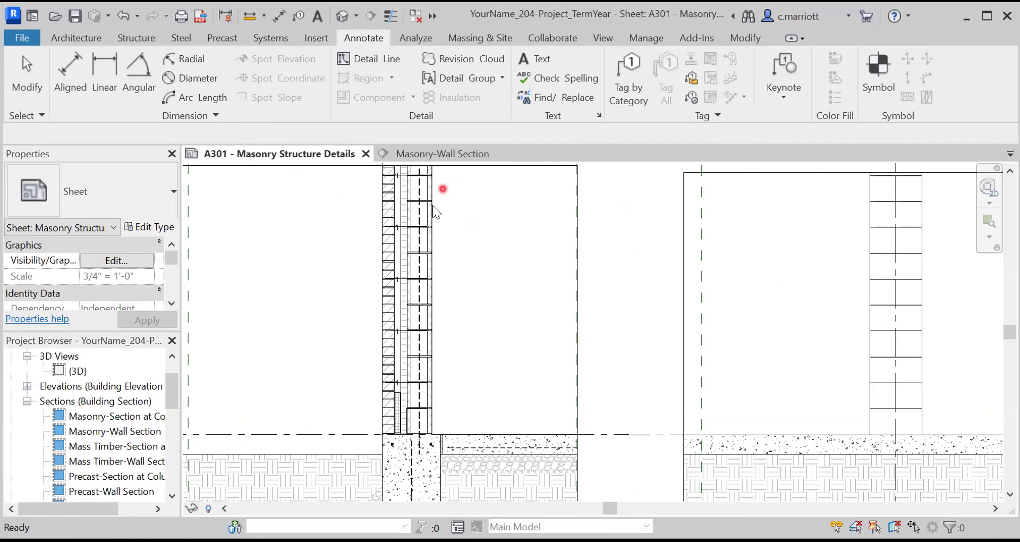
scroll(422, 402, "down", 2)
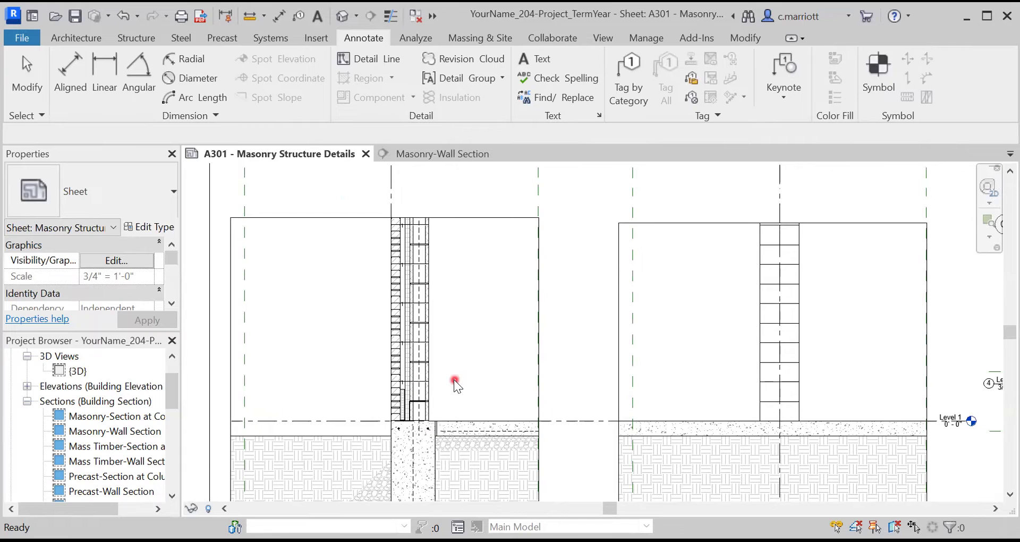
scroll(410, 298, "up", 2)
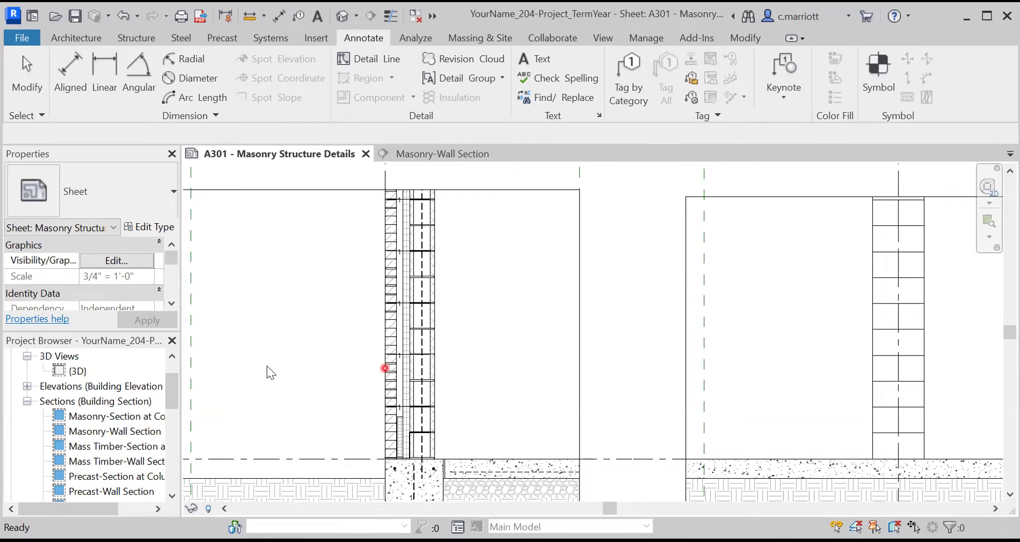
Open the Level 1 floor plan view.
scroll(98, 438, "up", 1)
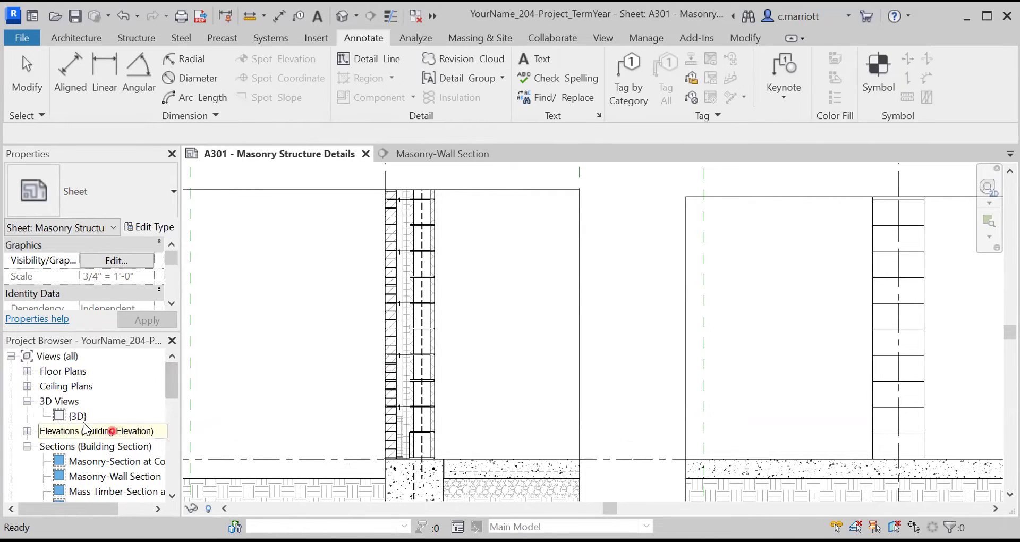
left_click(28, 370)
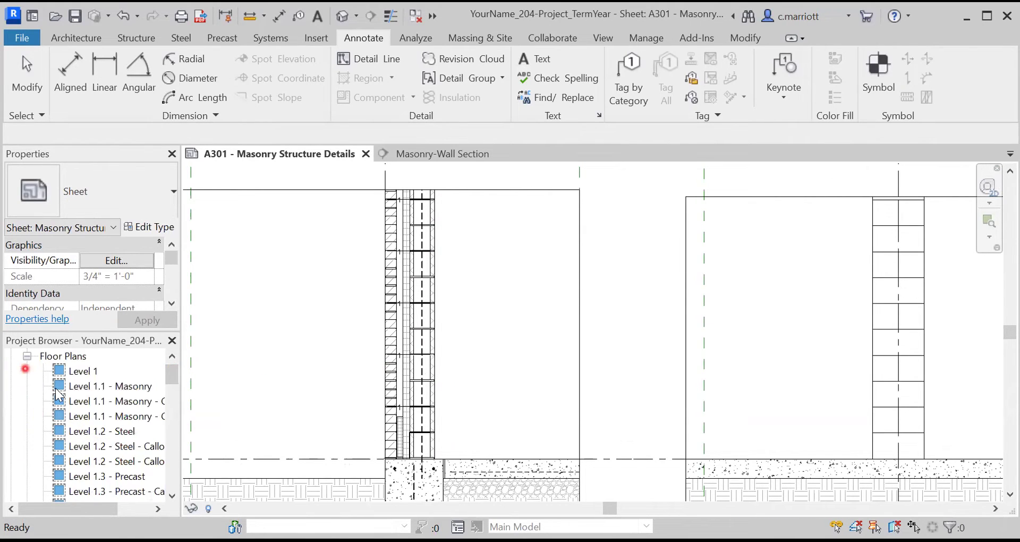
double_click(81, 376)
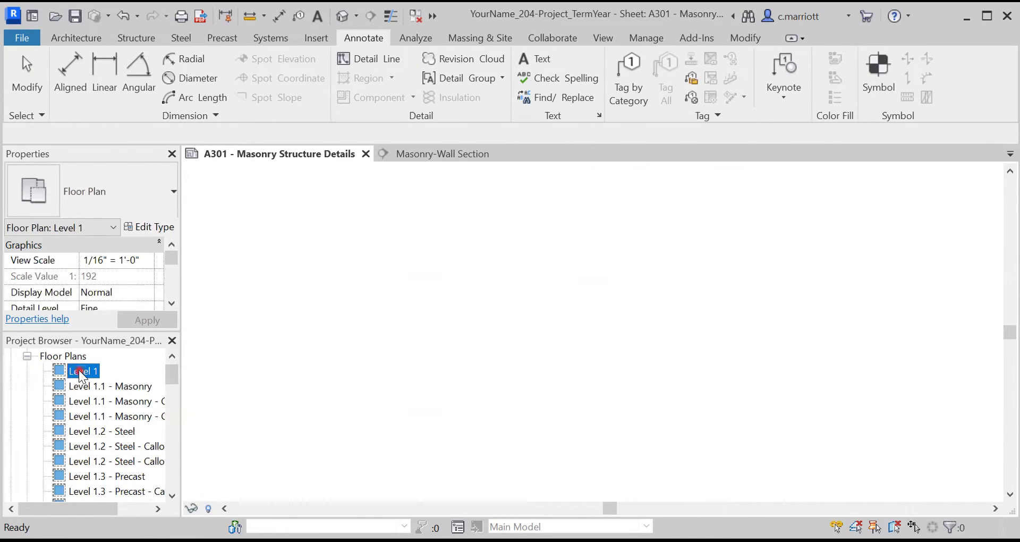
Switch to Adobe Acrobat Reader and examine the interior wall layer notes of the masonry wall section in A301.pdf.
left_click(399, 392)
scroll(338, 335, "up", 5)
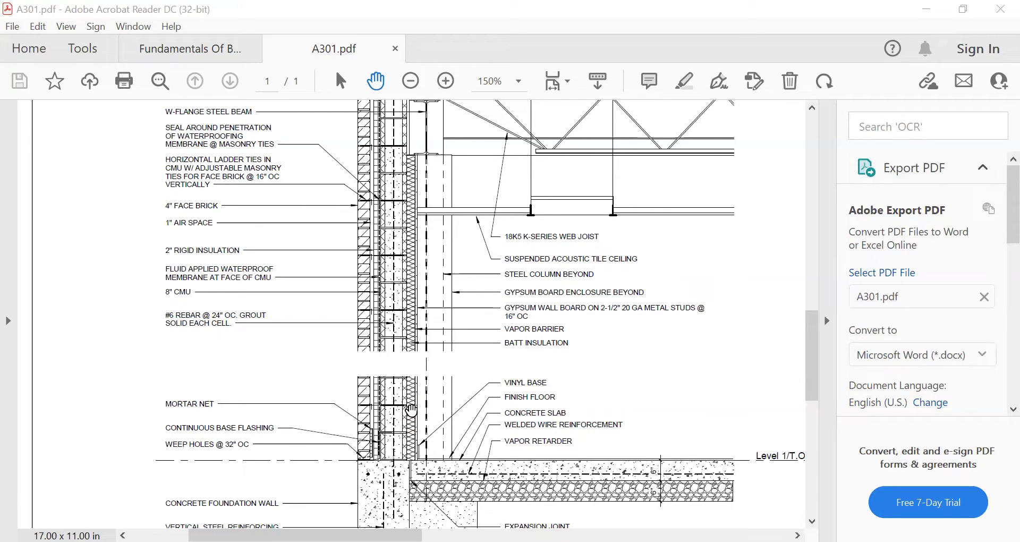
left_click(867, 120)
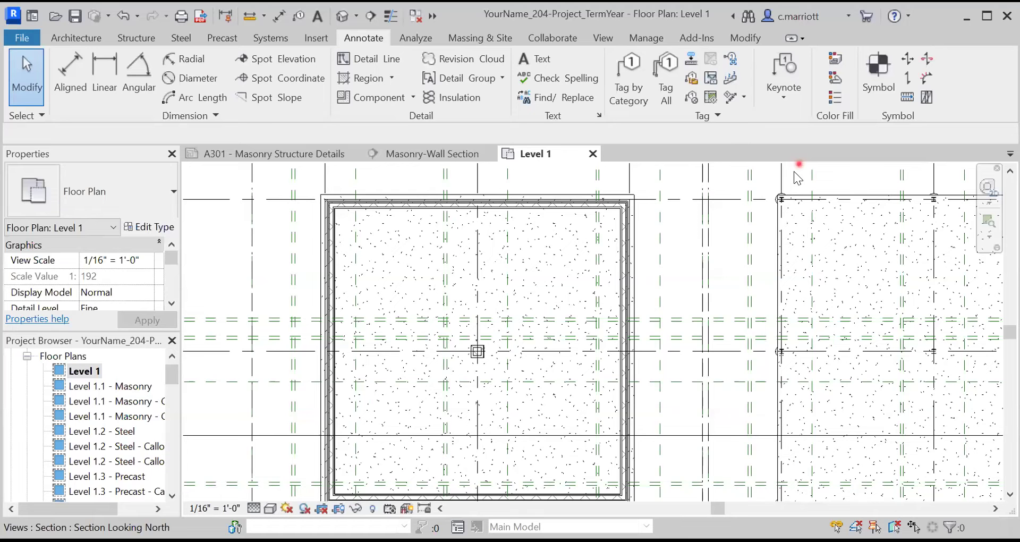
Start the Wall command in the Revit Level 1 plan with the basic wall type Interior - 3 1/8" Partition (1-hr).
left_click(71, 39)
left_click(68, 69)
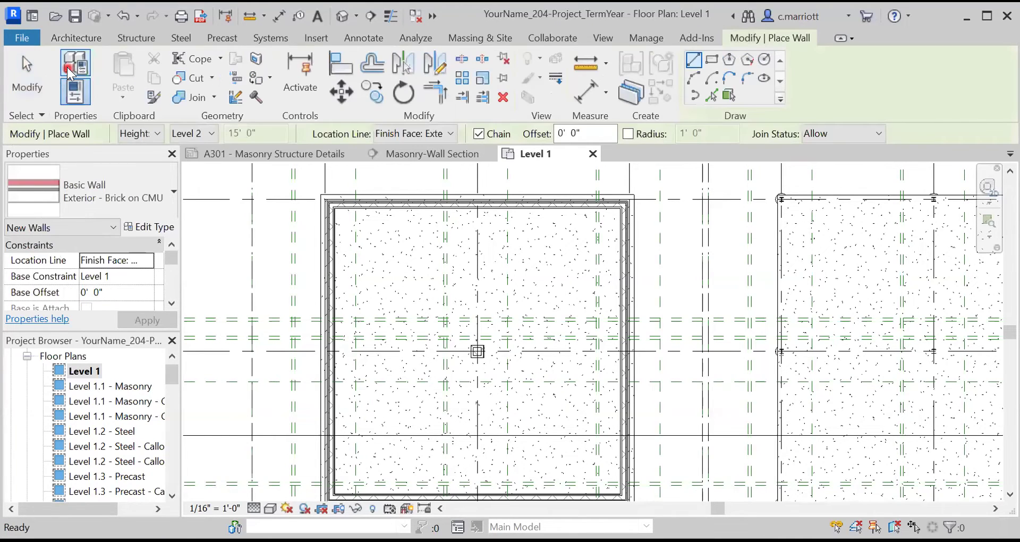
left_click(164, 201)
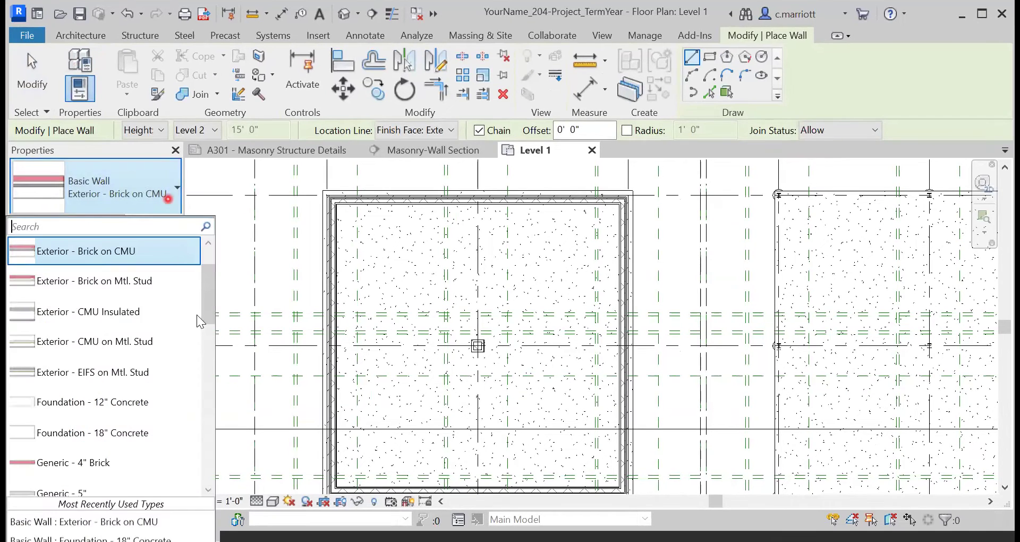
left_click_drag(211, 324, 209, 428)
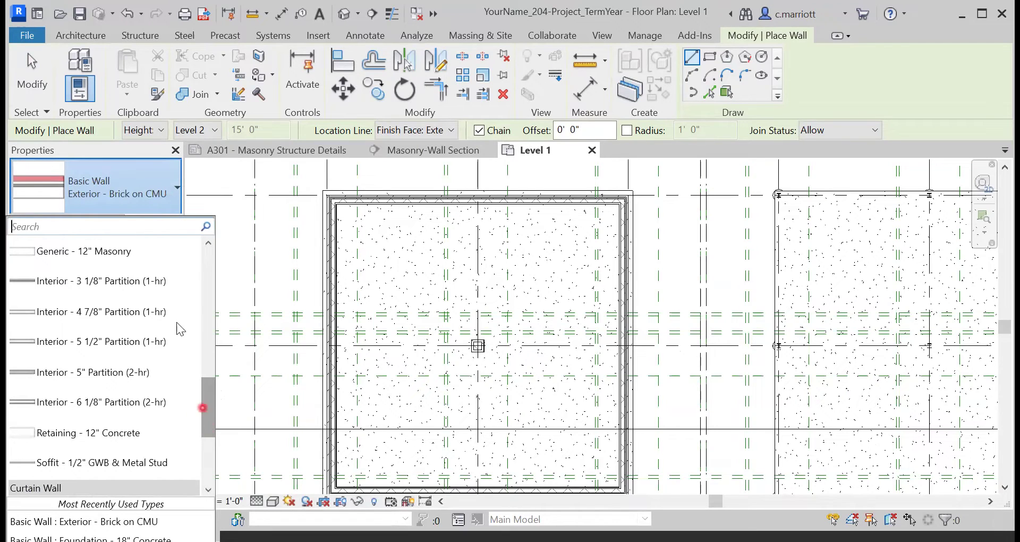
left_click(78, 285)
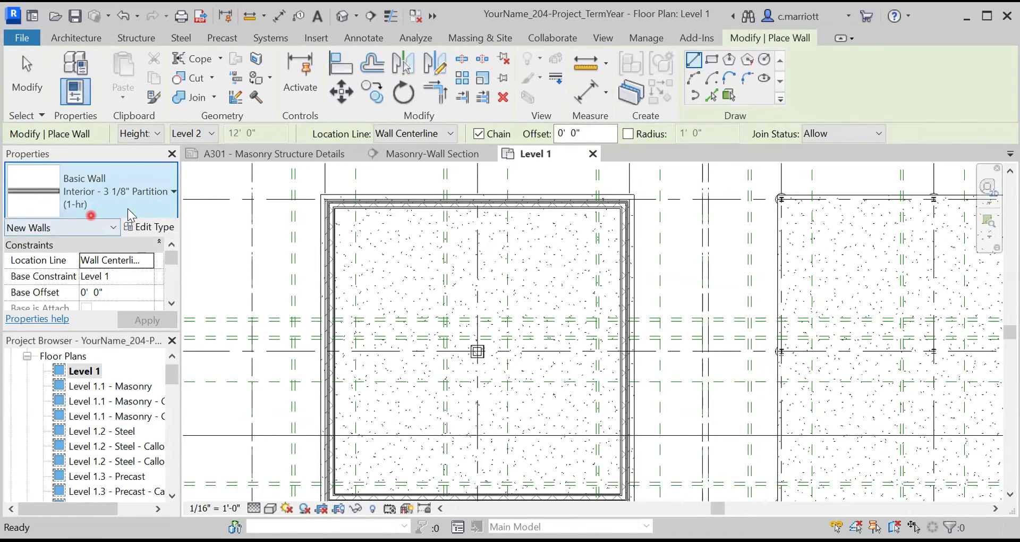
Duplicate the partition wall type under the name Furred Wall - 3 1/8".
left_click(146, 229)
left_click(142, 228)
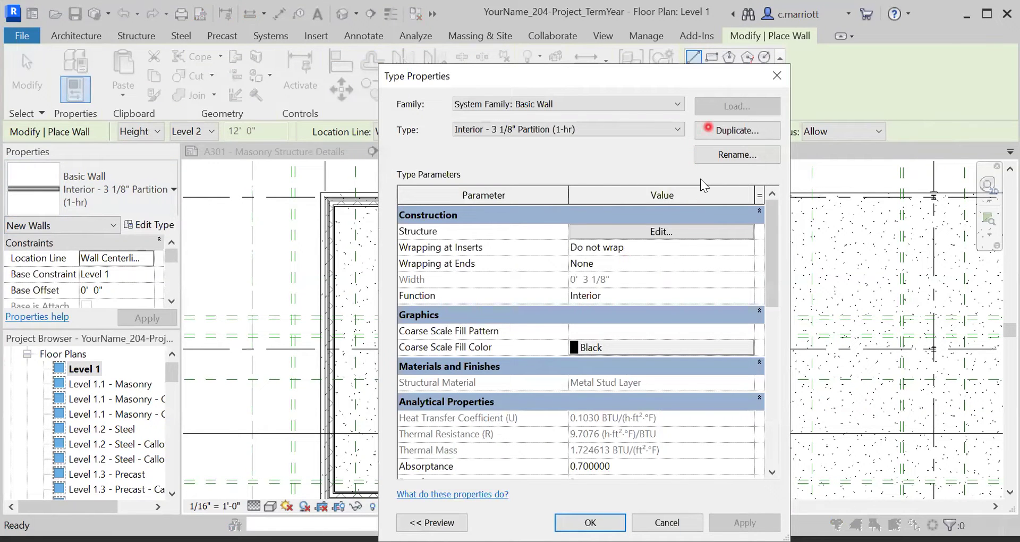
left_click(735, 130)
left_click(554, 297)
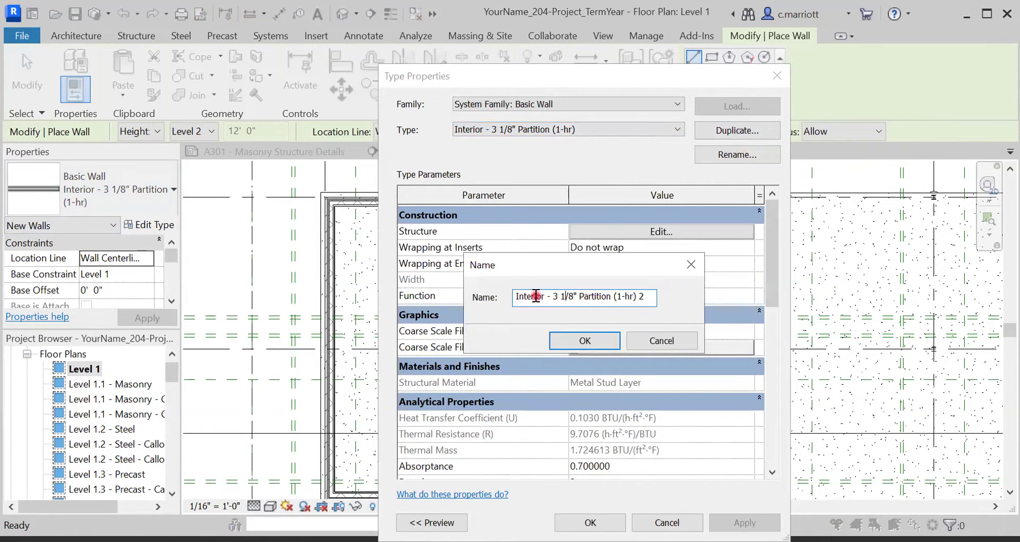
left_click_drag(550, 295, 483, 303)
type("Furr")
type("ed Wall")
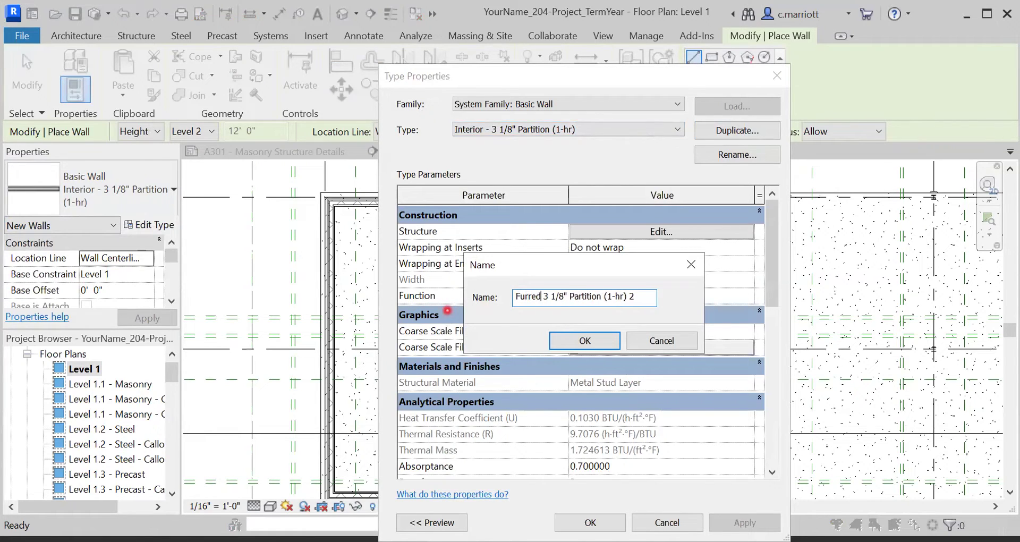
type(" -")
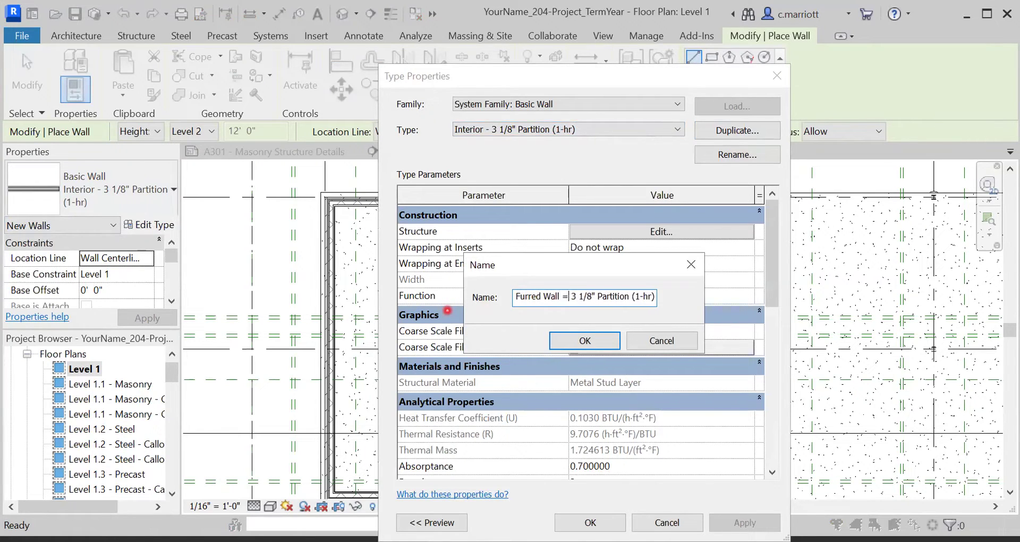
key("BackSpace")
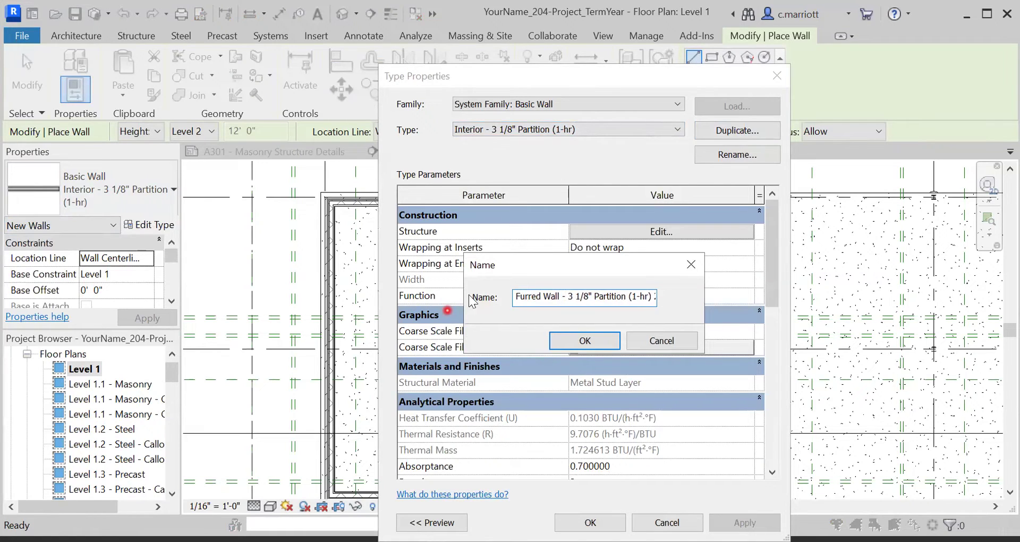
left_click_drag(594, 296, 668, 302)
key("BackSpace")
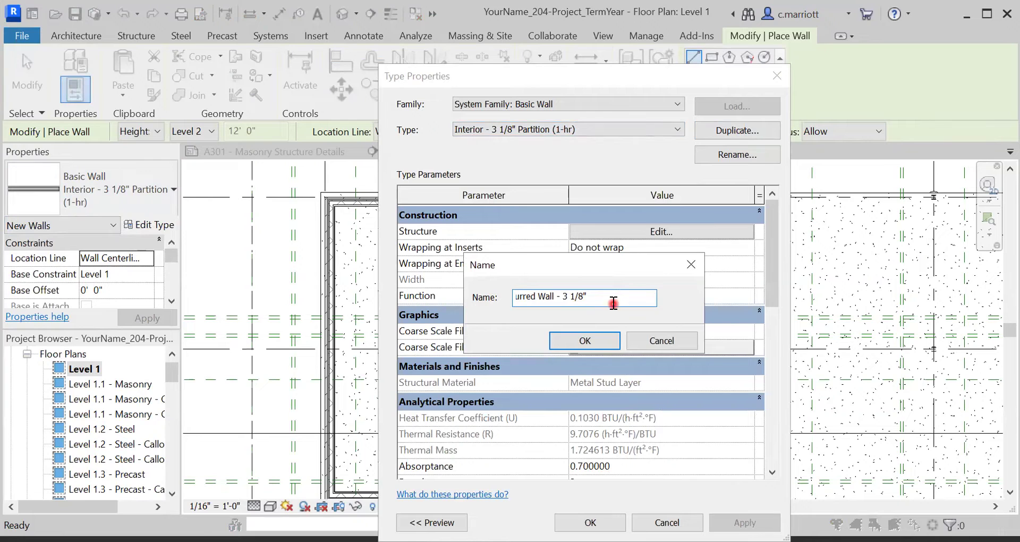
left_click(584, 341)
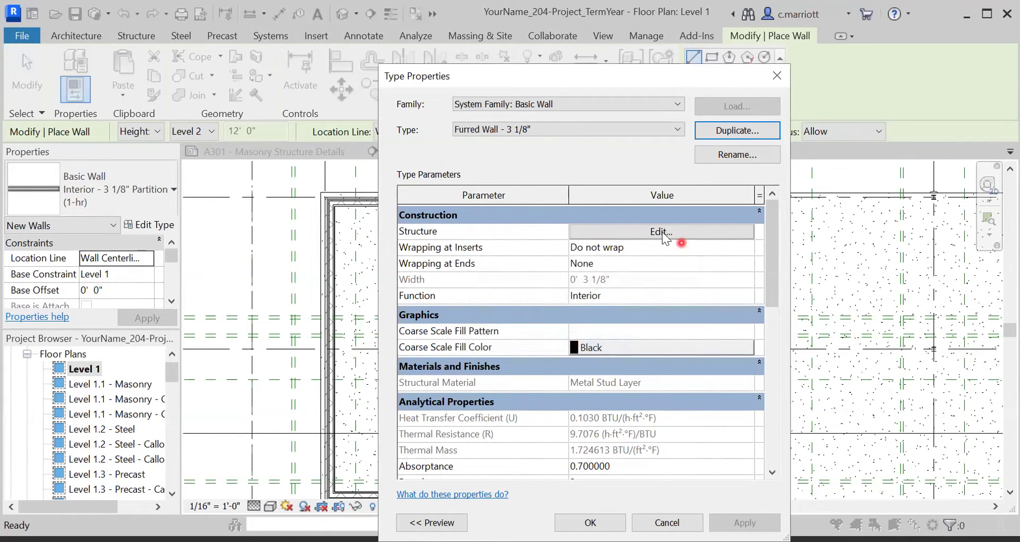
Delete both interior-side gypsum layers and the exterior-side 1/4" gypsum layer from the furred wall's structure.
left_click(645, 233)
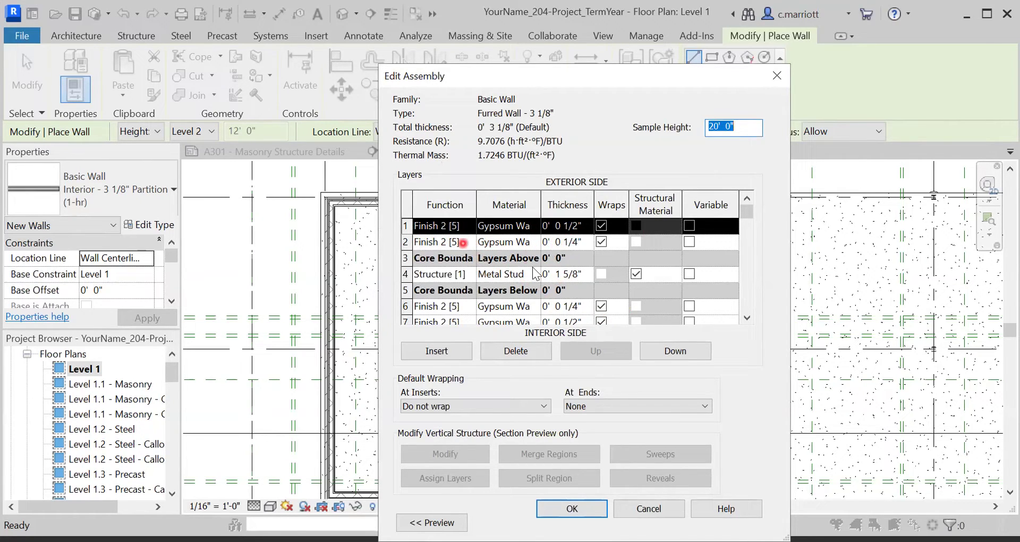
scroll(442, 296, "down", 1)
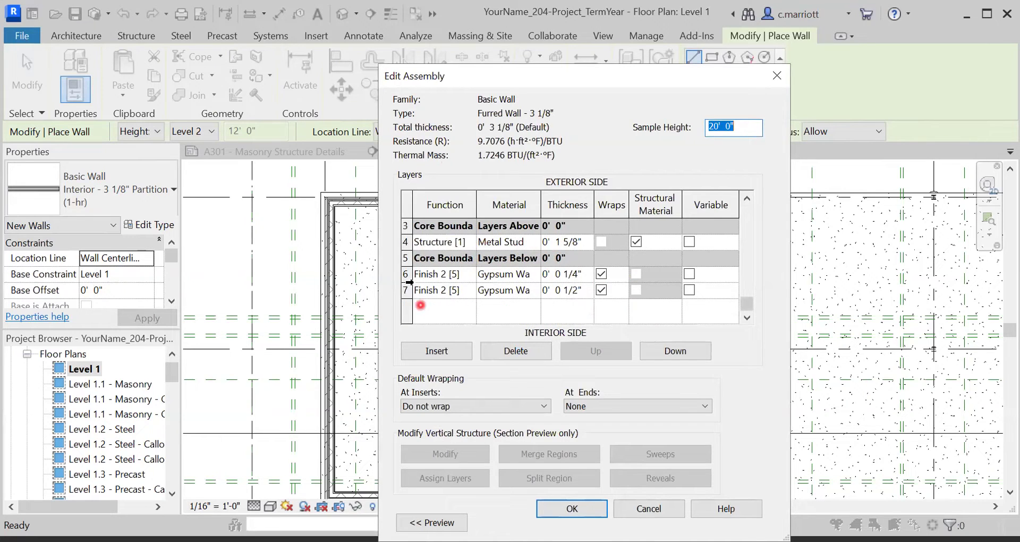
left_click(404, 273)
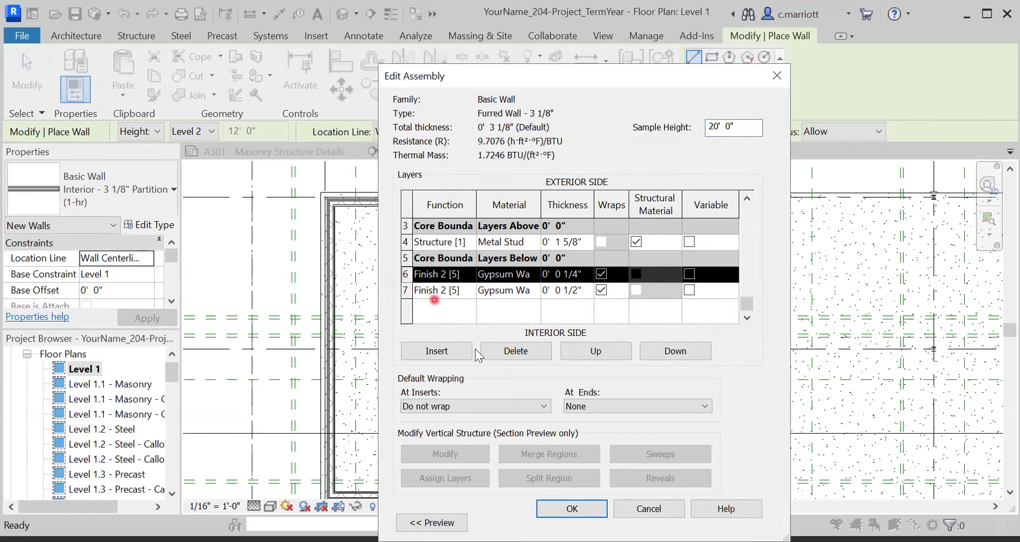
left_click(505, 352)
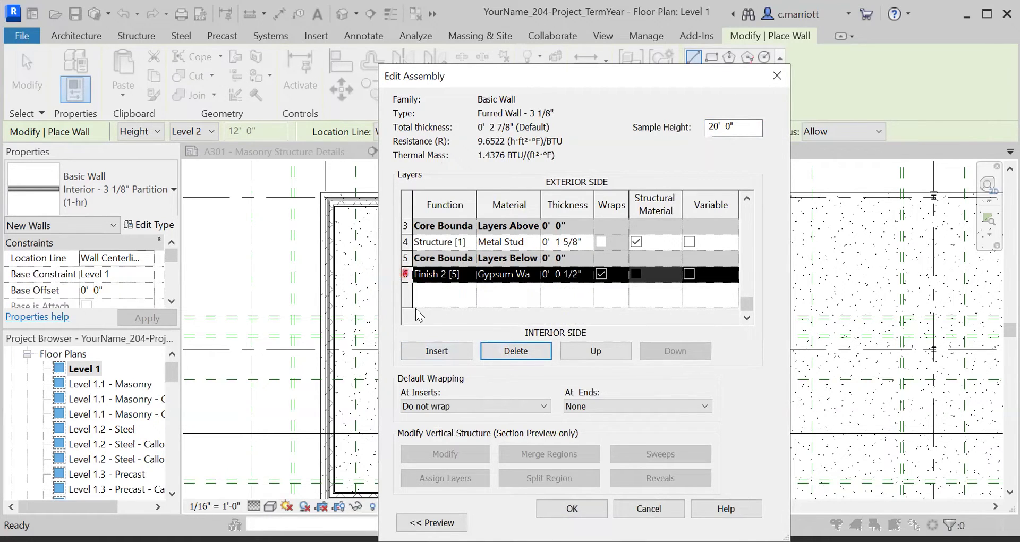
left_click(503, 350)
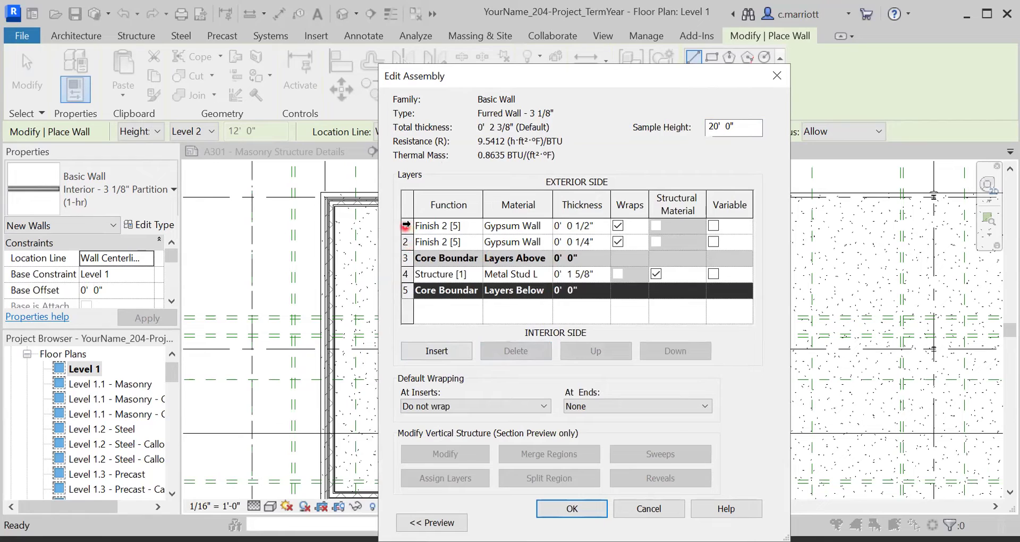
left_click(405, 226)
left_click(405, 241)
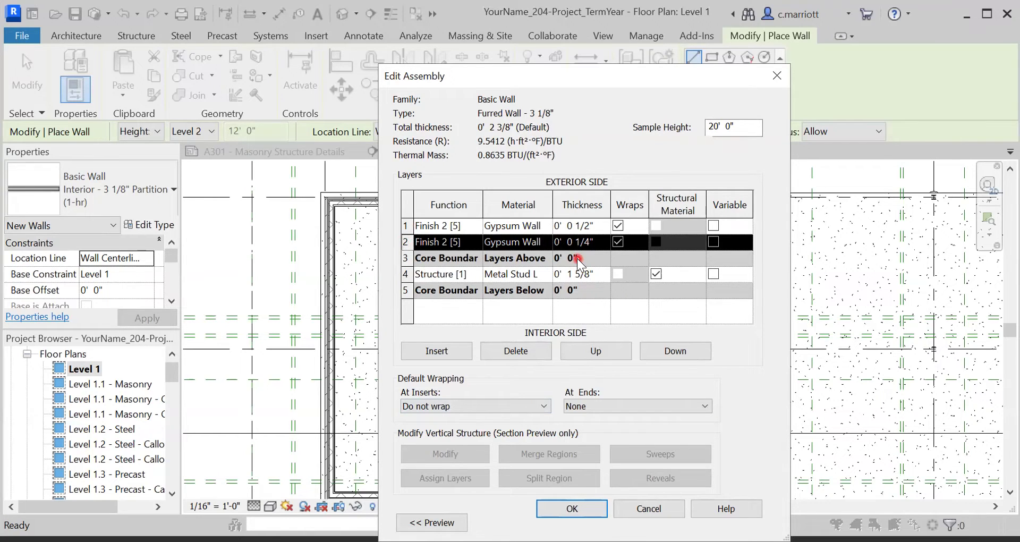
left_click(515, 351)
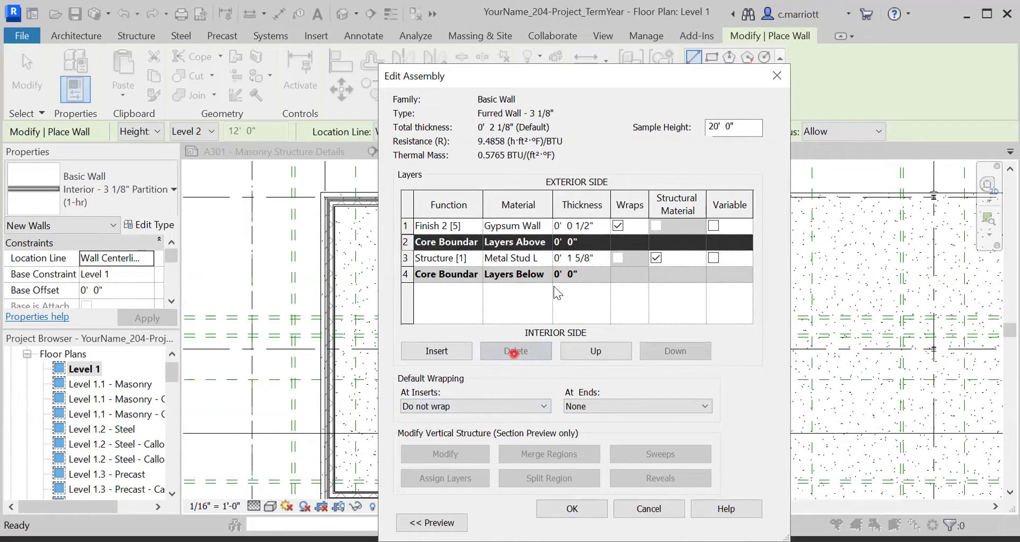
Set the thickness of the remaining gypsum wall board finish layer to 5/8".
left_click(586, 226)
left_click_drag(589, 226, 576, 227)
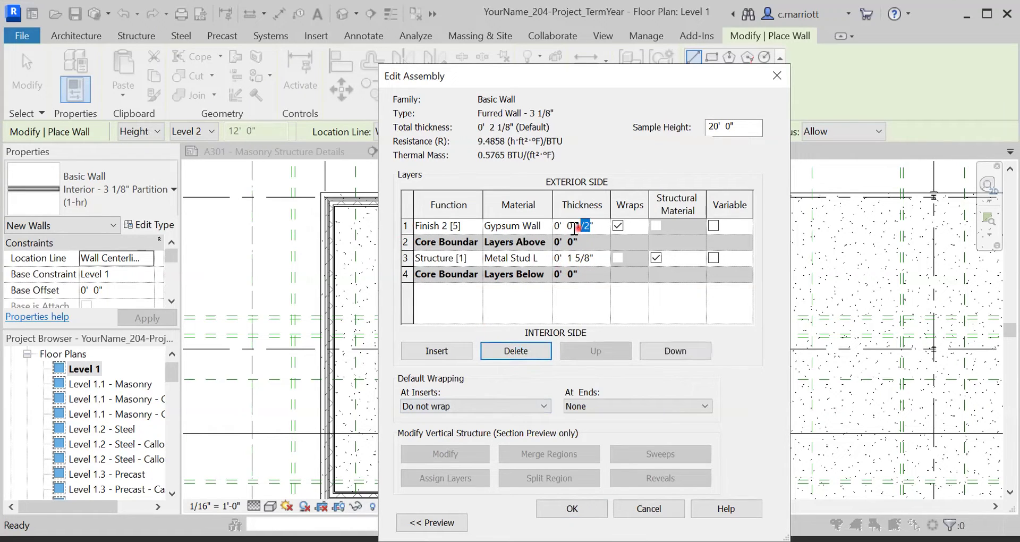
type("5/8")
Set the metal stud layer's thickness to 2 1/2", accept the wall type changes and leave the Wall command.
left_click(588, 258)
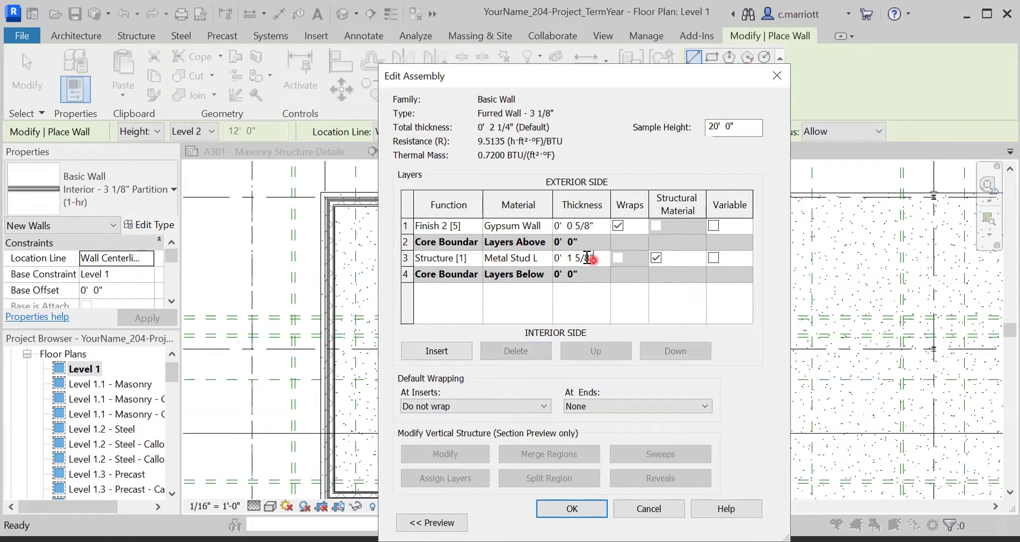
key("BackSpace")
key("BackSpace")
key("BackSpace")
key("BackSpace")
key("BackSpace")
type("2 1/2")
left_click(515, 260)
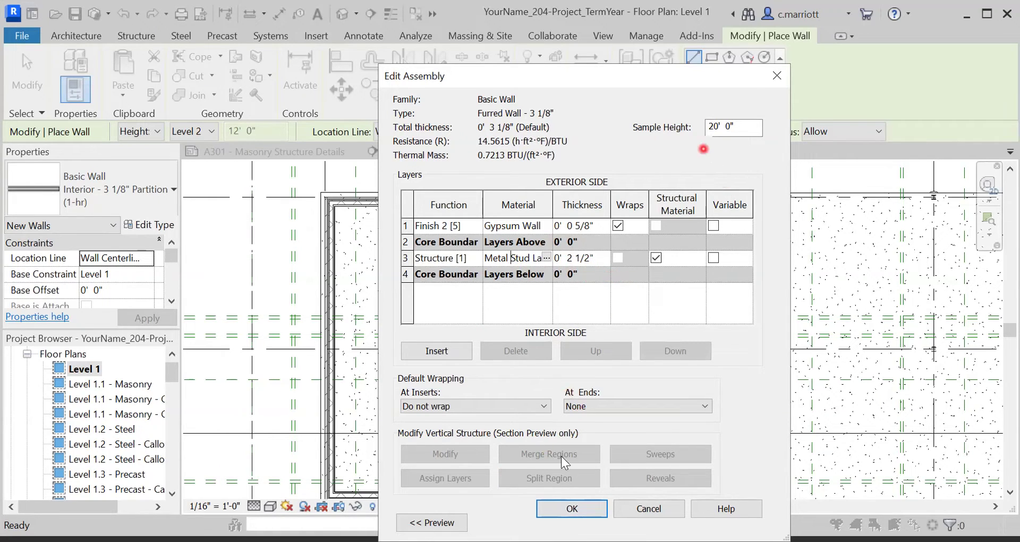
left_click(567, 508)
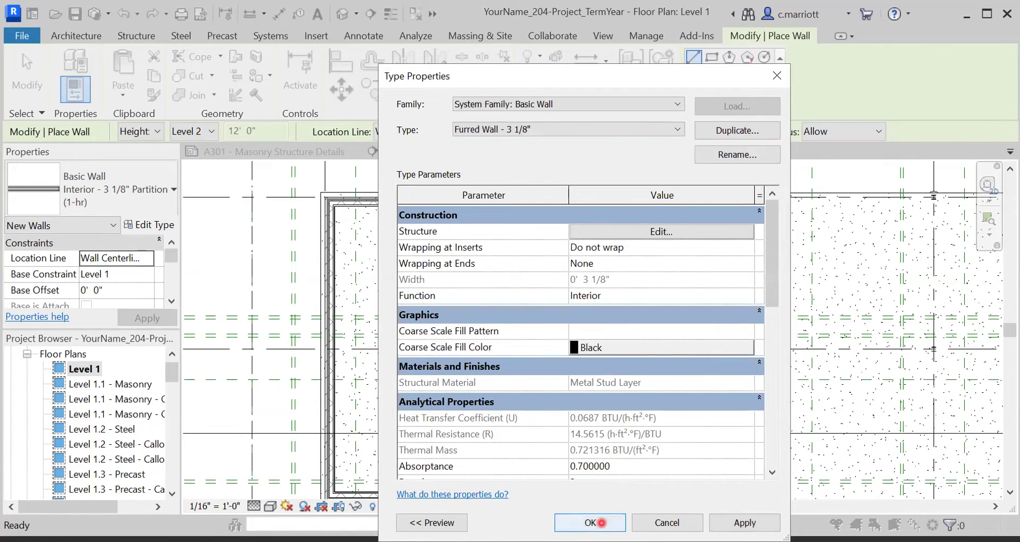
left_click(598, 522)
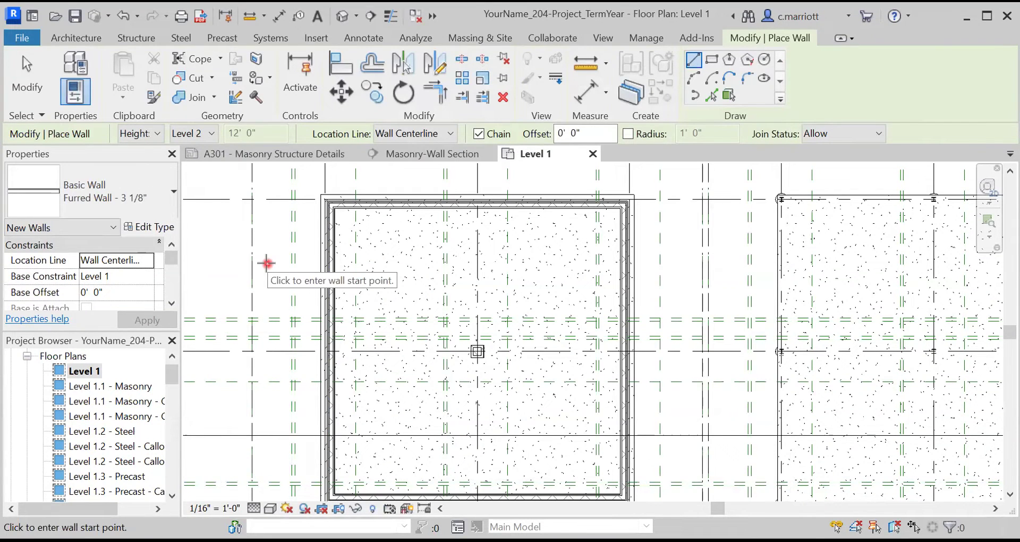
key("Escape")
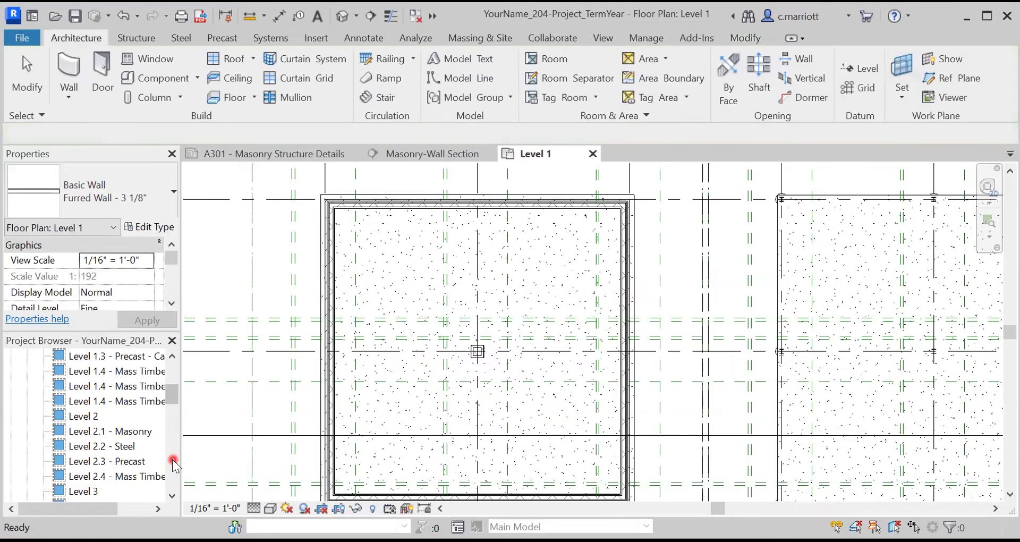
Open the Masonry-Wall Section view.
scroll(172, 459, "down", 5)
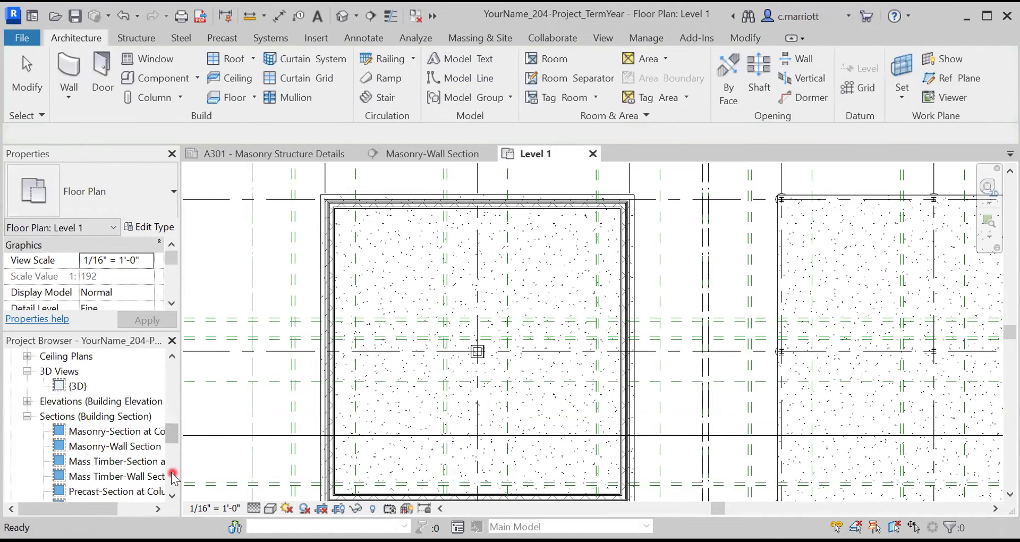
left_click(173, 474)
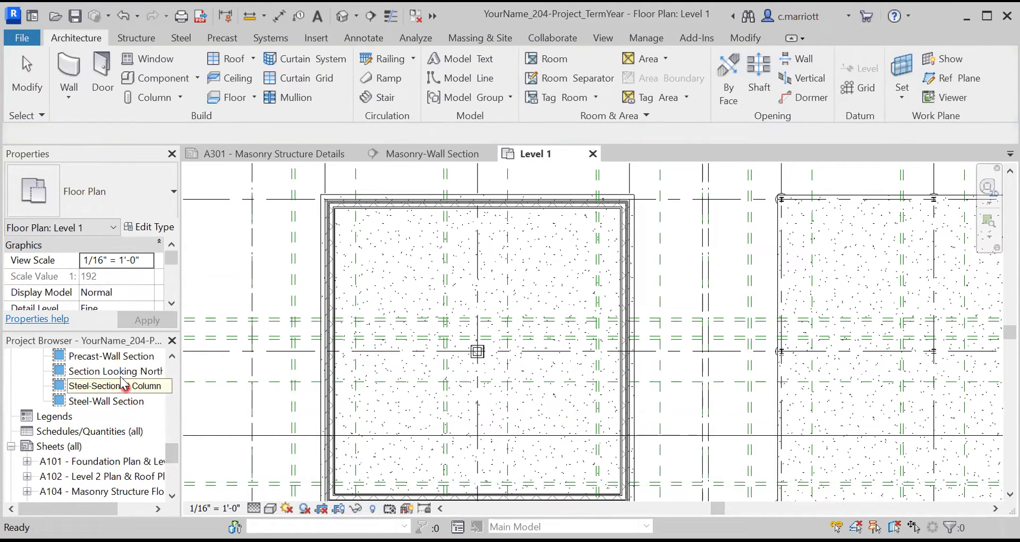
left_click(172, 356)
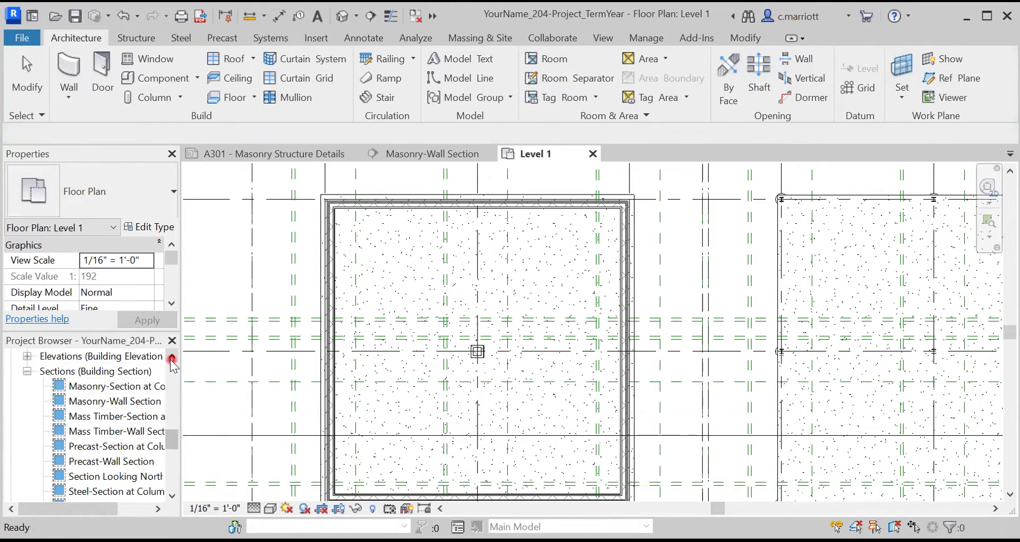
double_click(111, 401)
scroll(621, 306, "up", 5)
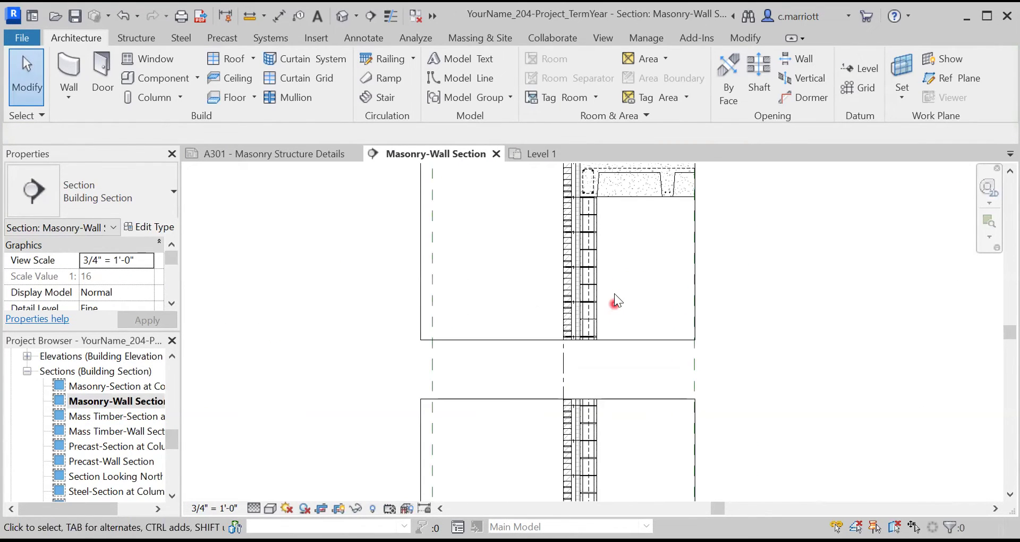
Examine the masonry wall's inner face where it meets the pan joists and roof slab in the wall section.
scroll(615, 293, "up", 3)
scroll(643, 294, "up", 1)
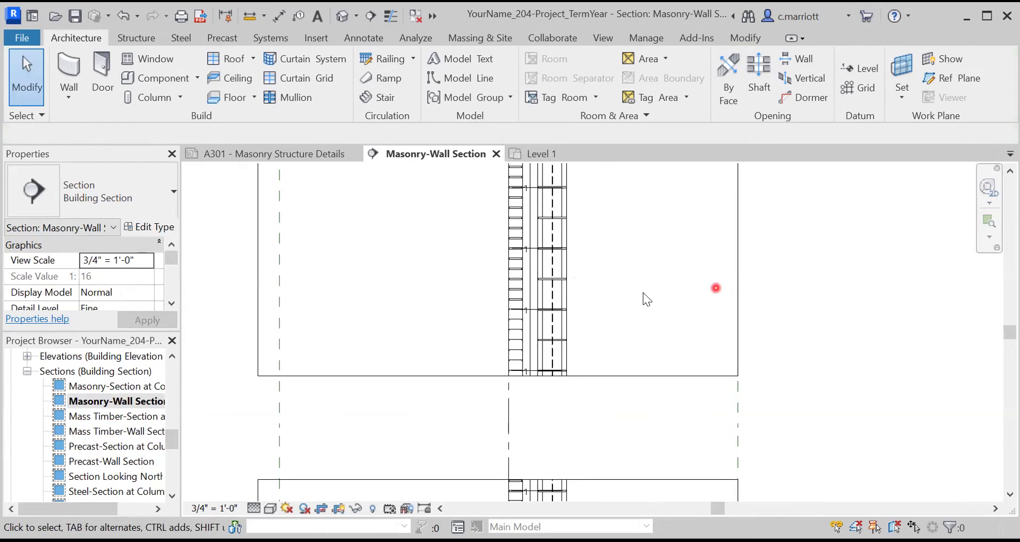
middle_click_drag(640, 218, 523, 367)
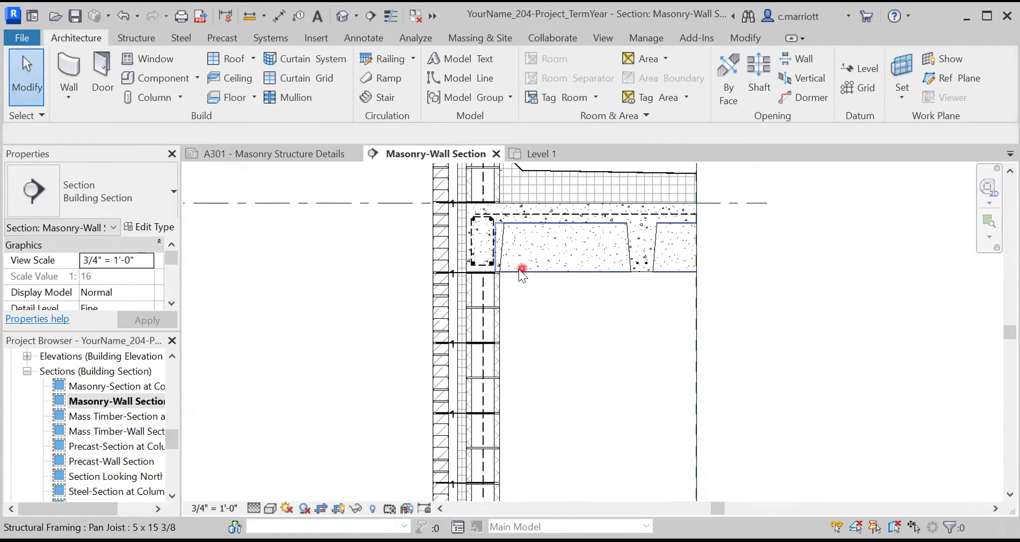
scroll(513, 293, "up", 2)
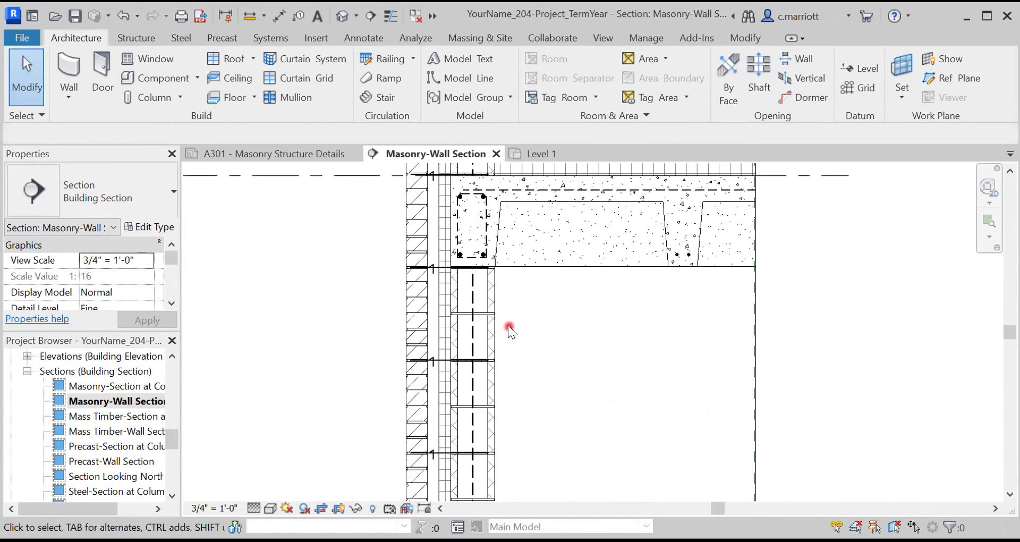
scroll(508, 325, "up", 2)
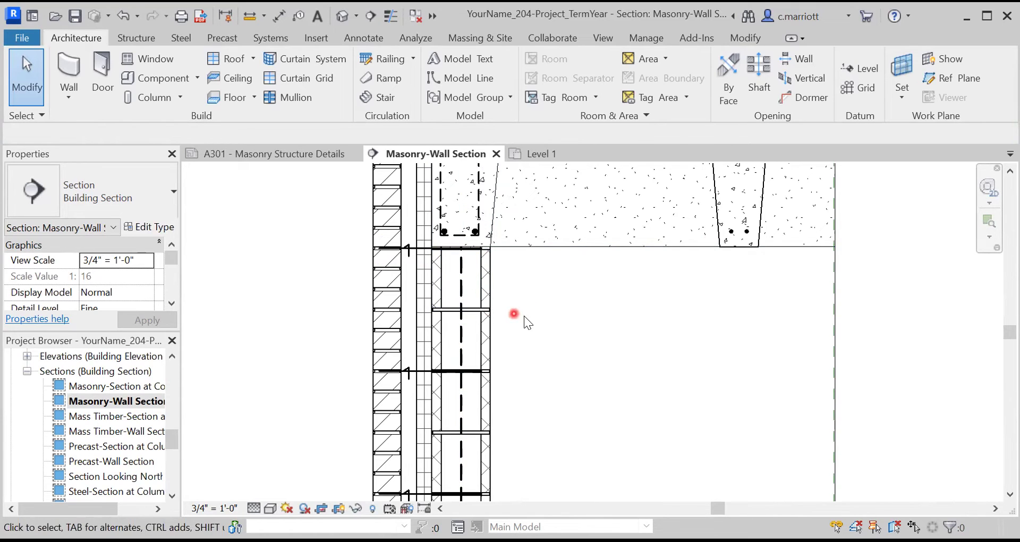
scroll(524, 315, "up", 4)
scroll(539, 444, "down", 6)
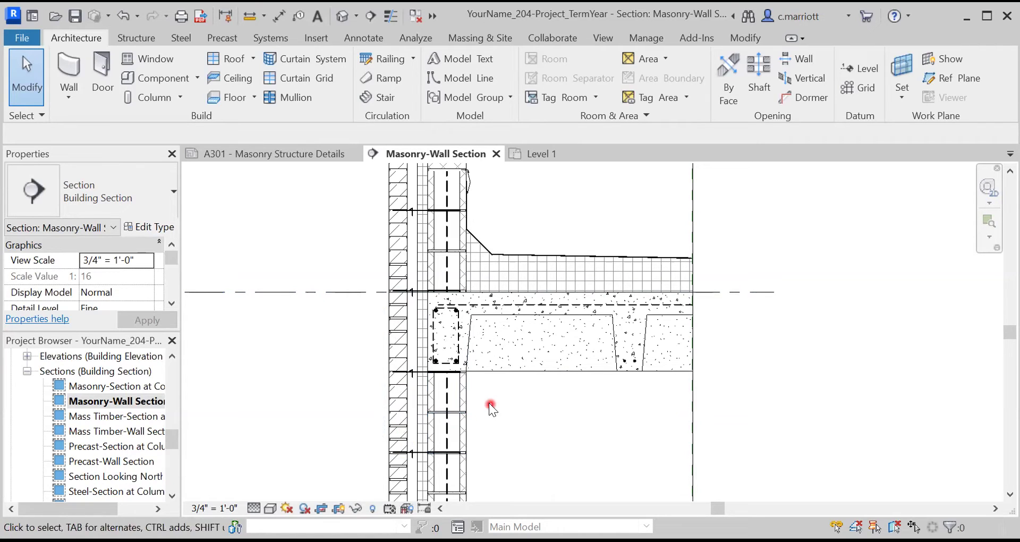
scroll(507, 410, "down", 2)
scroll(467, 359, "down", 3)
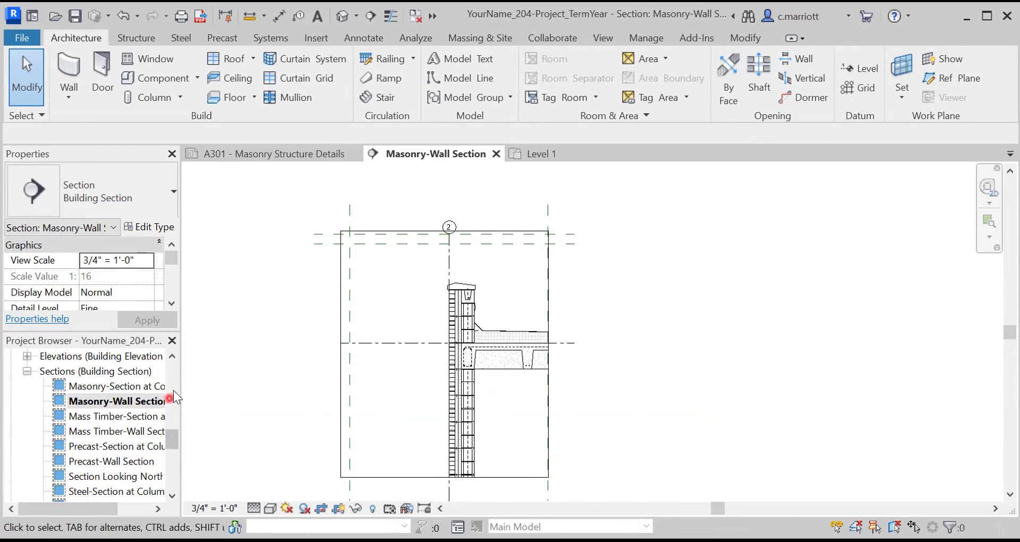
Return to the Level 1 floor plan at the south end of the masonry building.
scroll(172, 388, "up", 5)
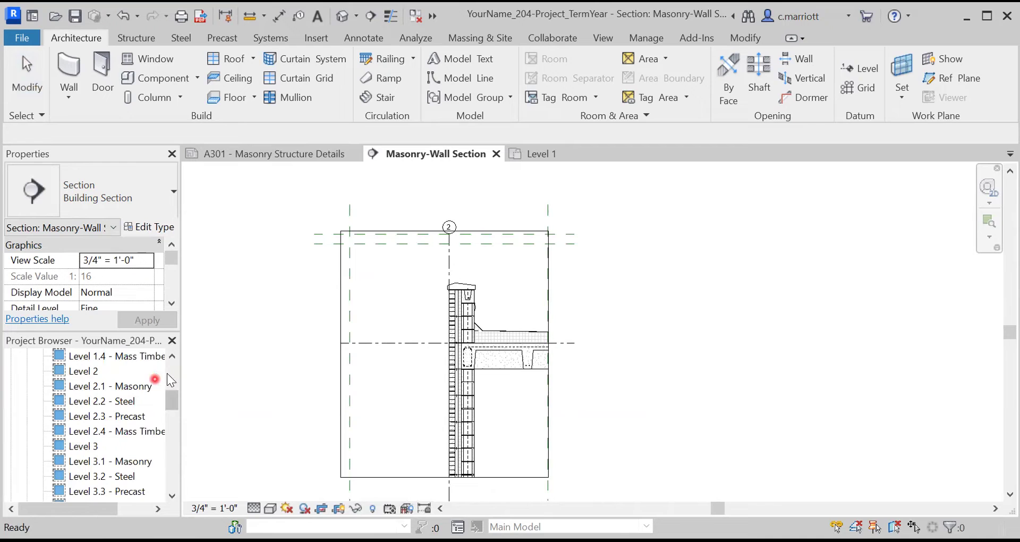
left_click(171, 372)
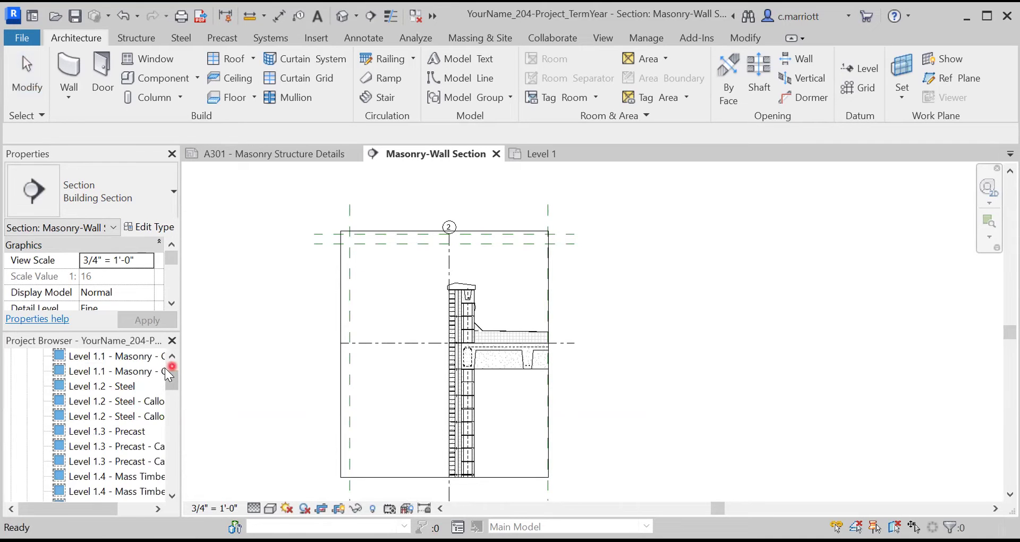
scroll(102, 409, "up", 1)
double_click(80, 387)
middle_click_drag(393, 413, 428, 353)
scroll(406, 423, "up", 2)
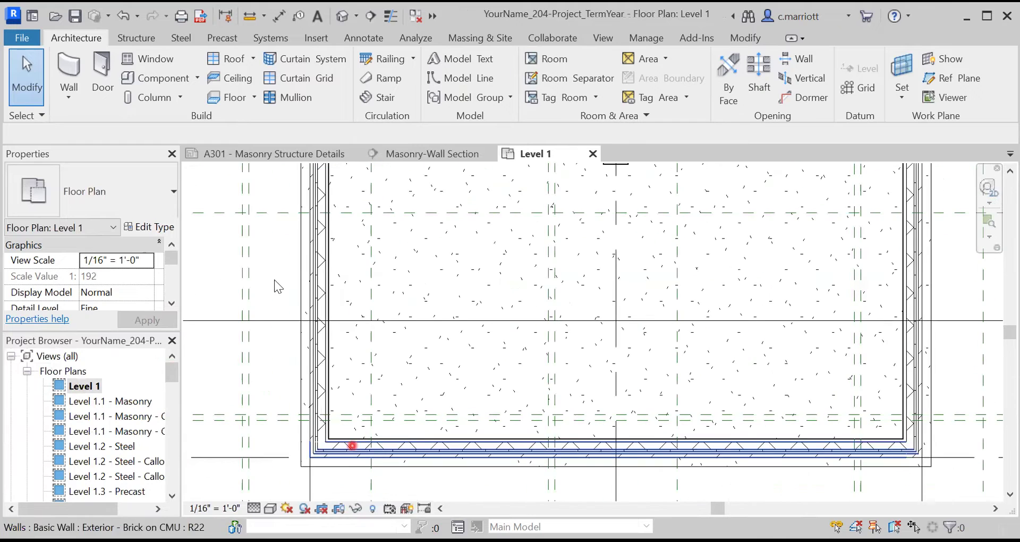
left_click(70, 79)
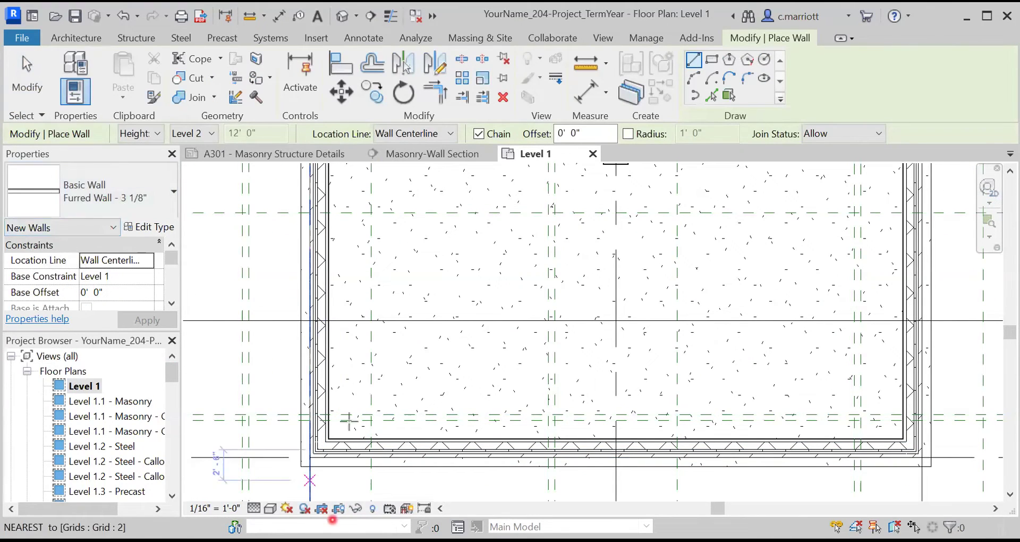
scroll(328, 450, "up", 4)
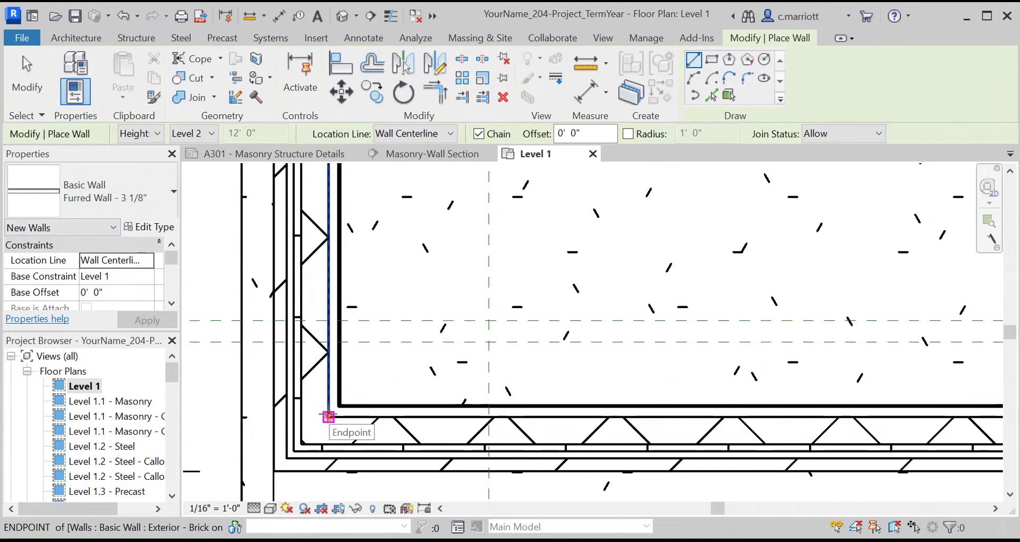
left_click(328, 416)
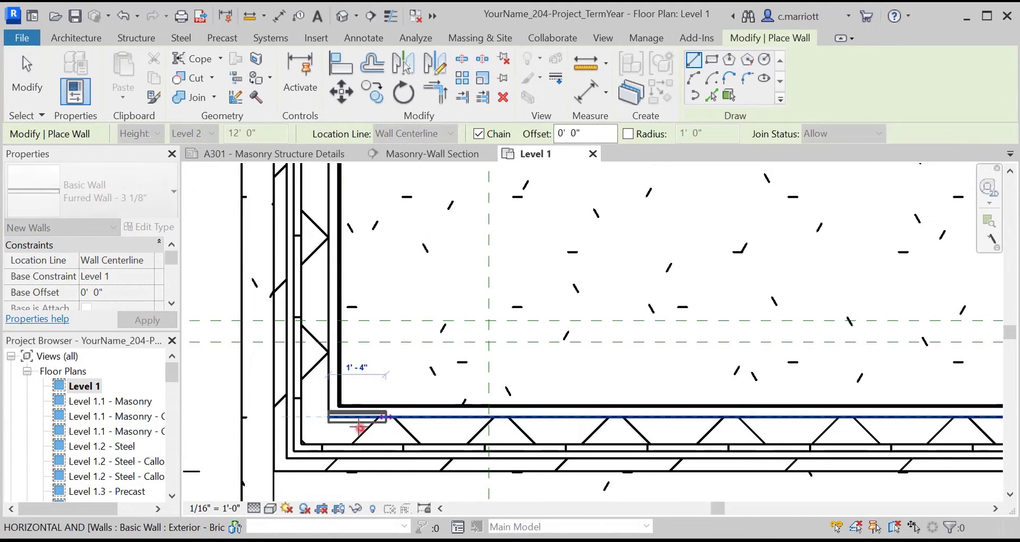
key("Escape")
key("Escape")
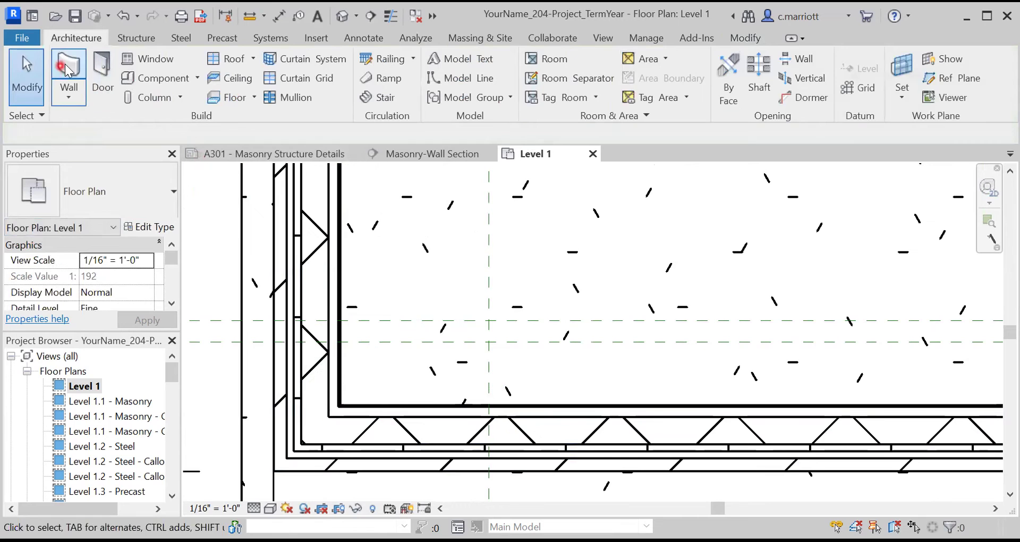
Draw a Furred Wall - 3 1/8" along the south masonry wall's inner face, corner to corner, with location line Finish Face: Interior.
key("w")
key("a")
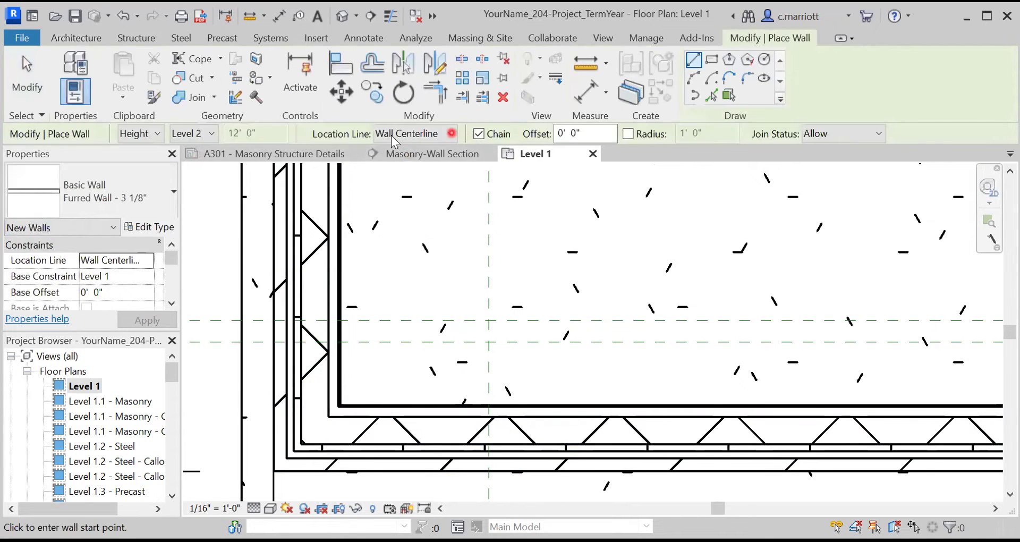
left_click(448, 133)
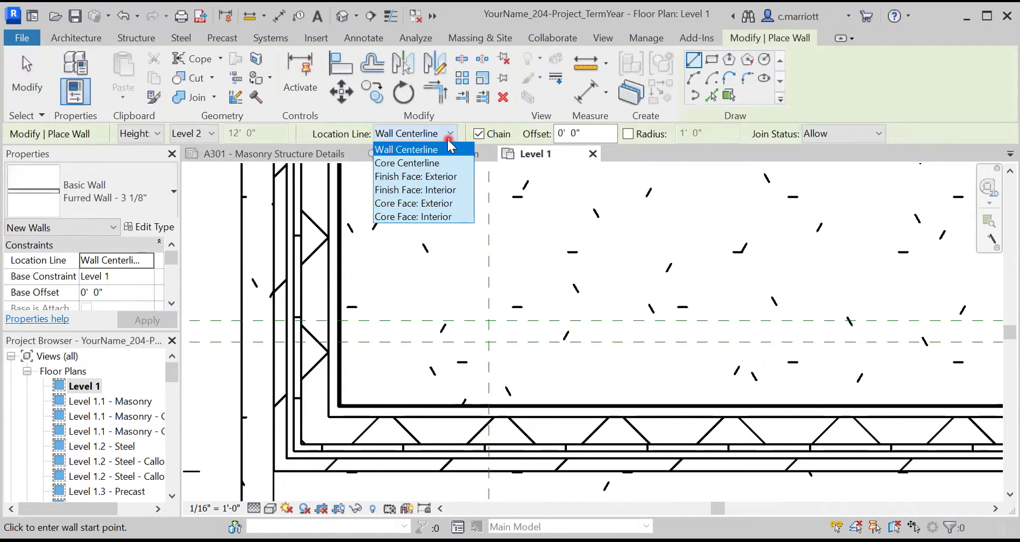
left_click(390, 190)
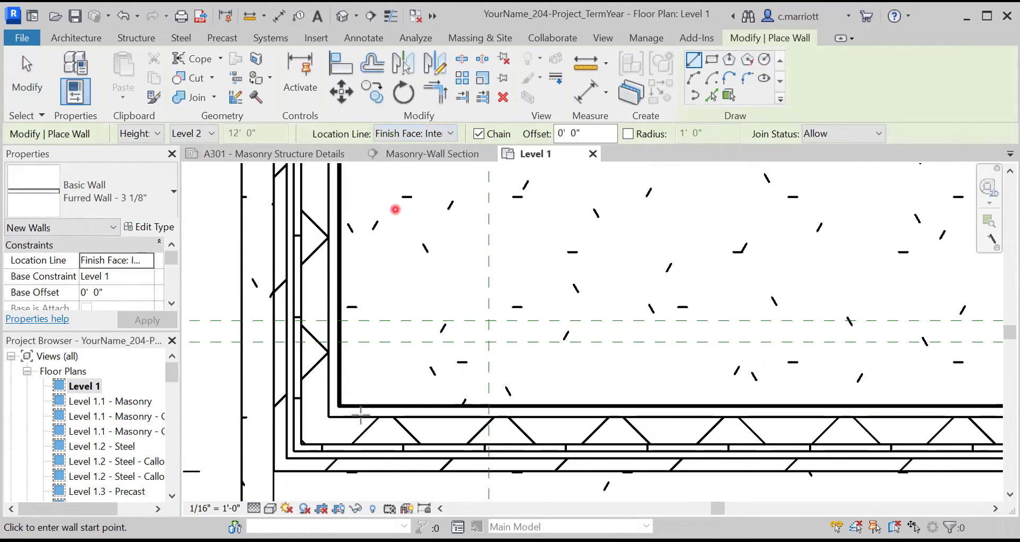
left_click(329, 416)
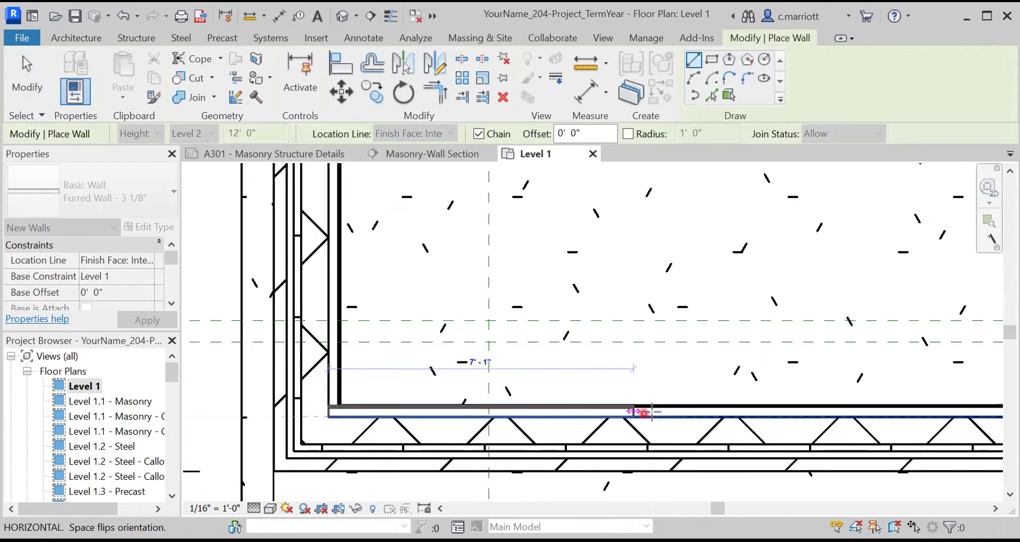
scroll(743, 398, "down", 5)
middle_click_drag(870, 388, 329, 424)
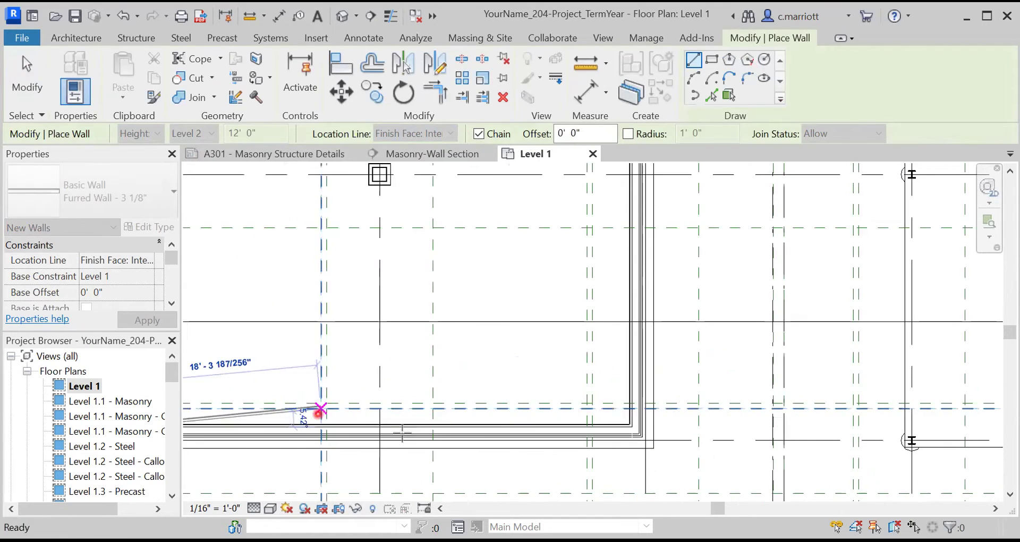
scroll(632, 424, "up", 3)
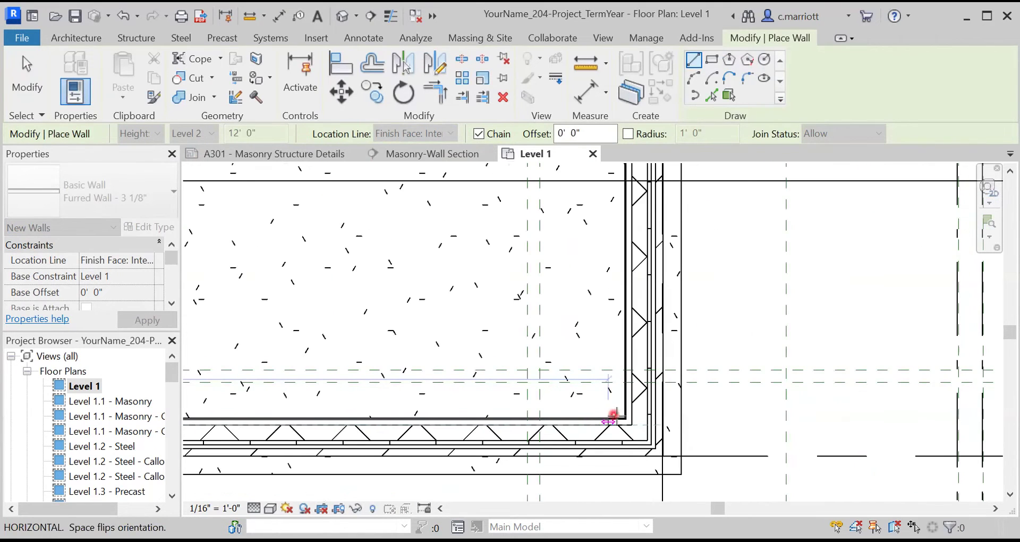
left_click(626, 423)
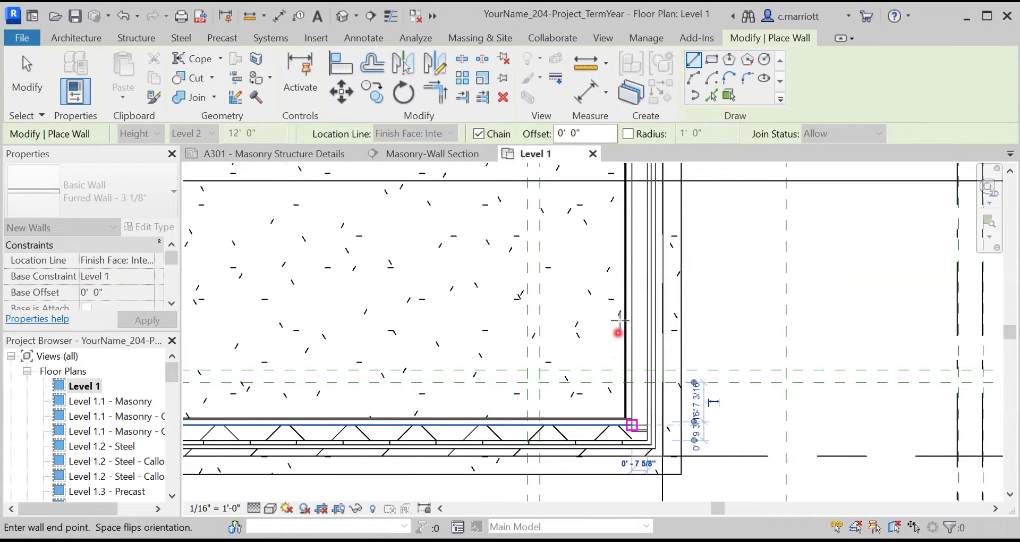
Draw the furred wall along the east masonry wall's inner face from the southeast to the northeast interior corner, ending the Wall command.
scroll(657, 434, "up", 1)
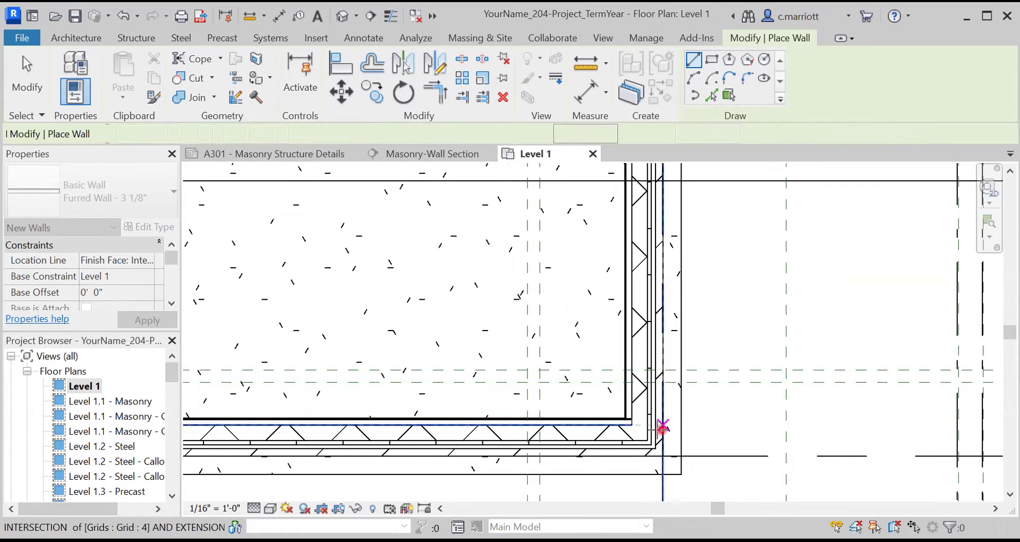
scroll(643, 412, "up", 1)
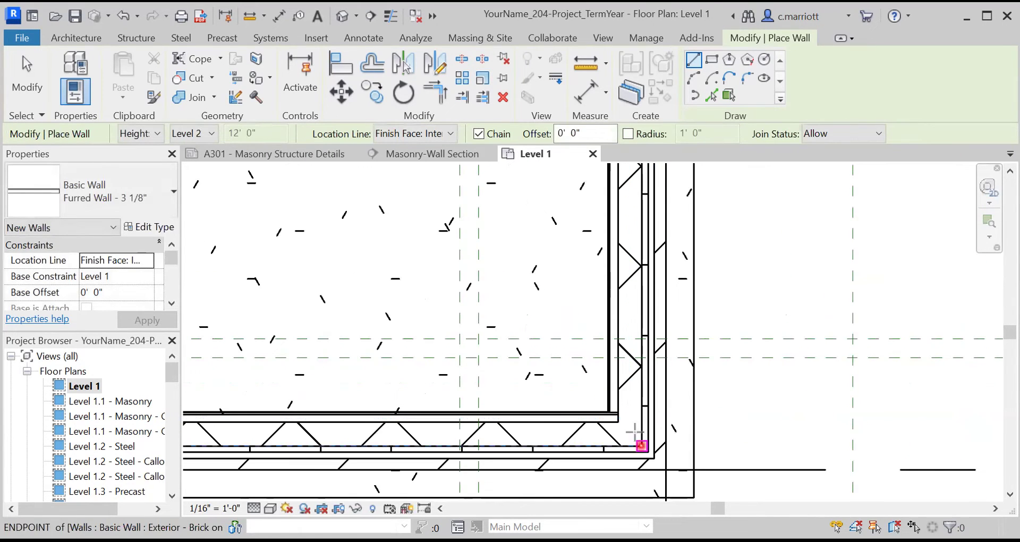
left_click(617, 422)
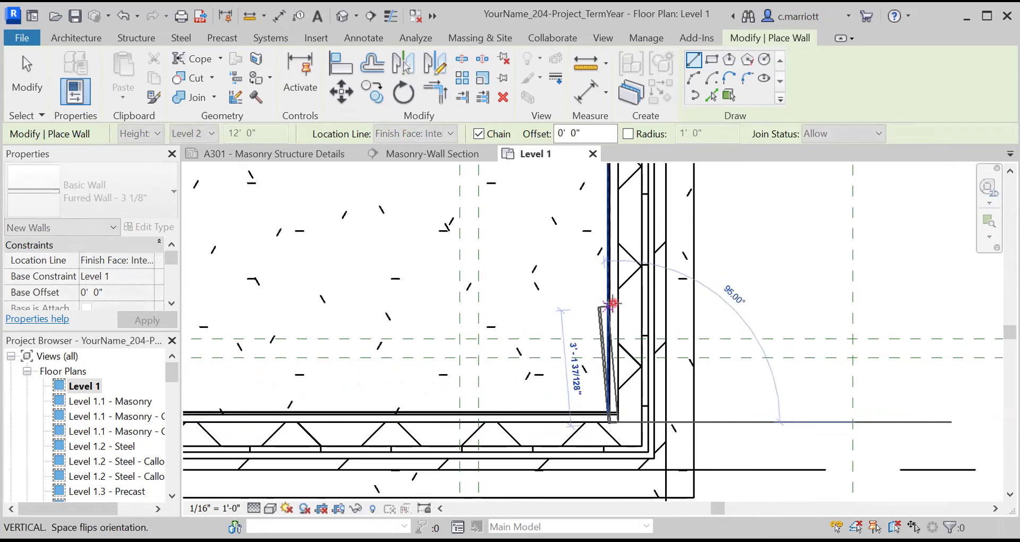
scroll(610, 303, "down", 4)
middle_click_drag(579, 283, 557, 482)
middle_click_drag(574, 205, 553, 464)
scroll(553, 464, "up", 1)
middle_click_drag(544, 227, 546, 376)
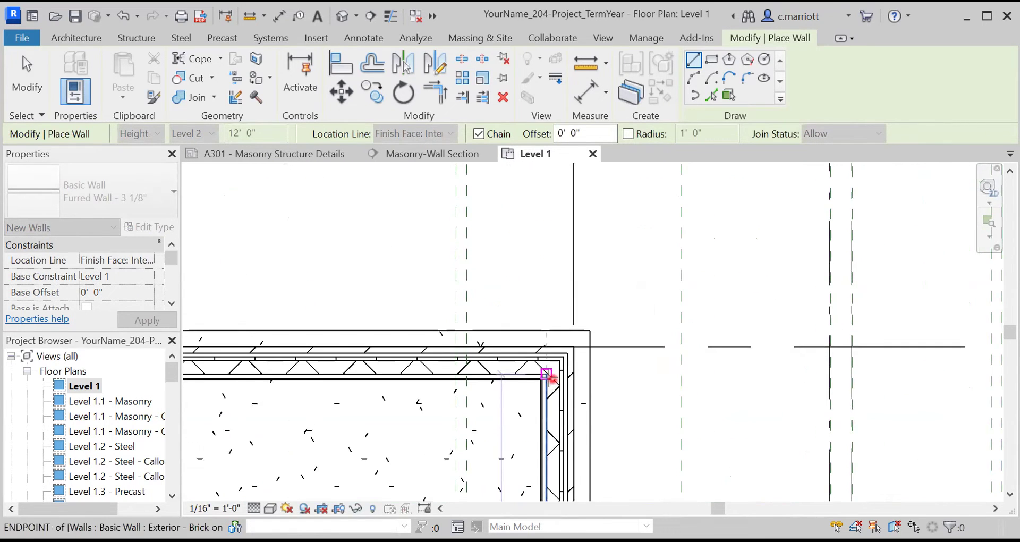
scroll(546, 375, "up", 2)
left_click(544, 371)
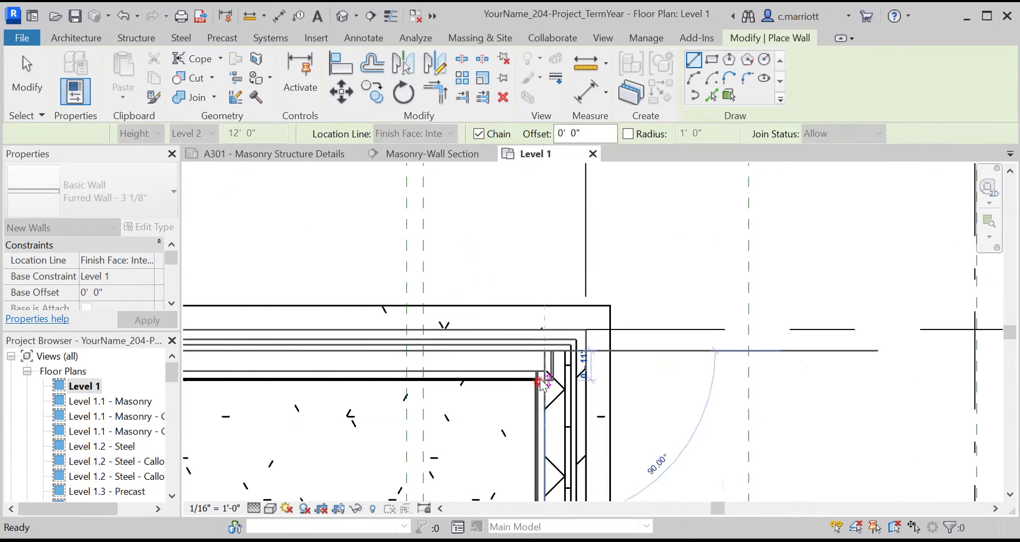
key("Escape")
key("Escape")
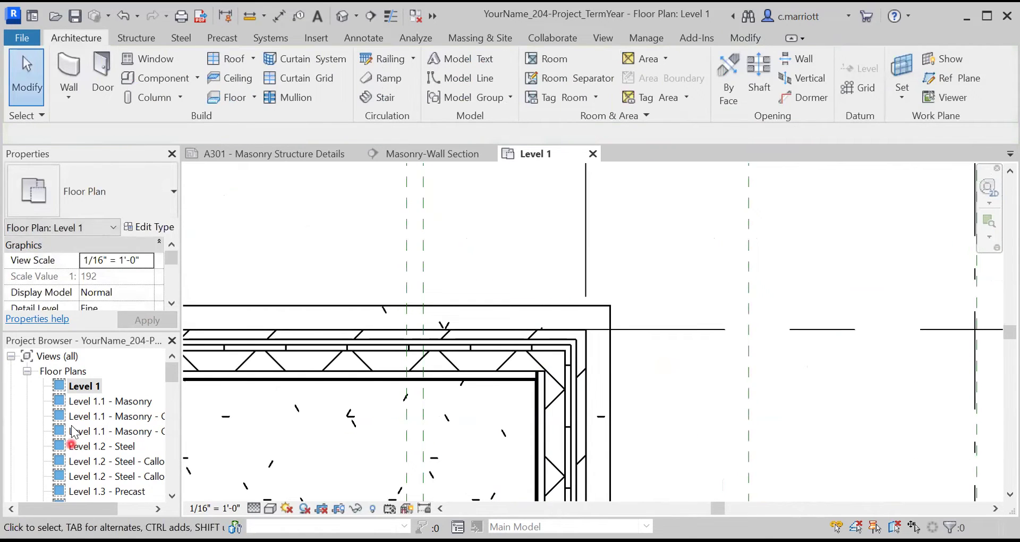
Draw the furred wall along the north masonry wall's inner face from the northeast to the northwest interior corner, ending the Wall command.
key("w")
key("a")
left_click(546, 368)
scroll(493, 387, "down", 3)
middle_click_drag(350, 407, 766, 373)
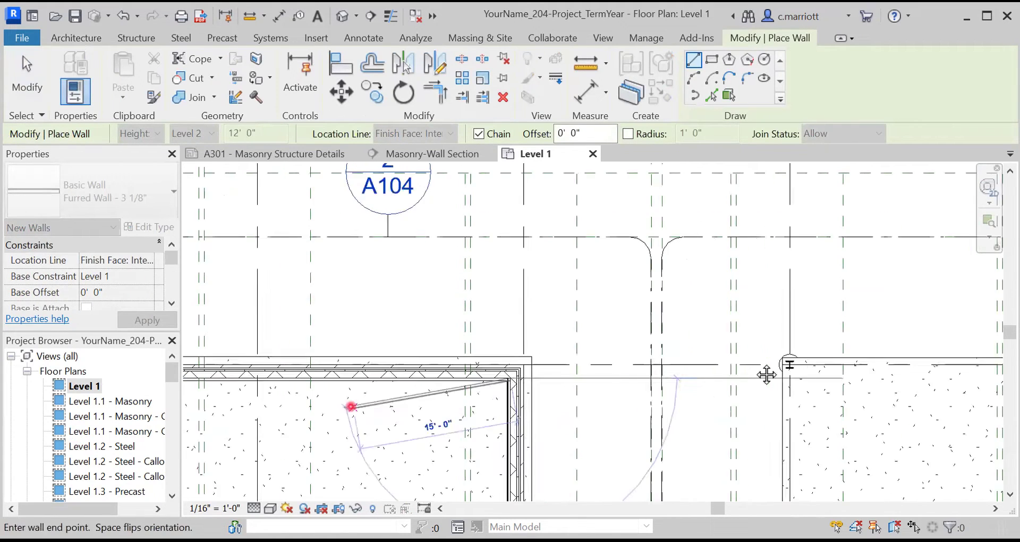
scroll(398, 337, "up", 2)
scroll(433, 342, "up", 4)
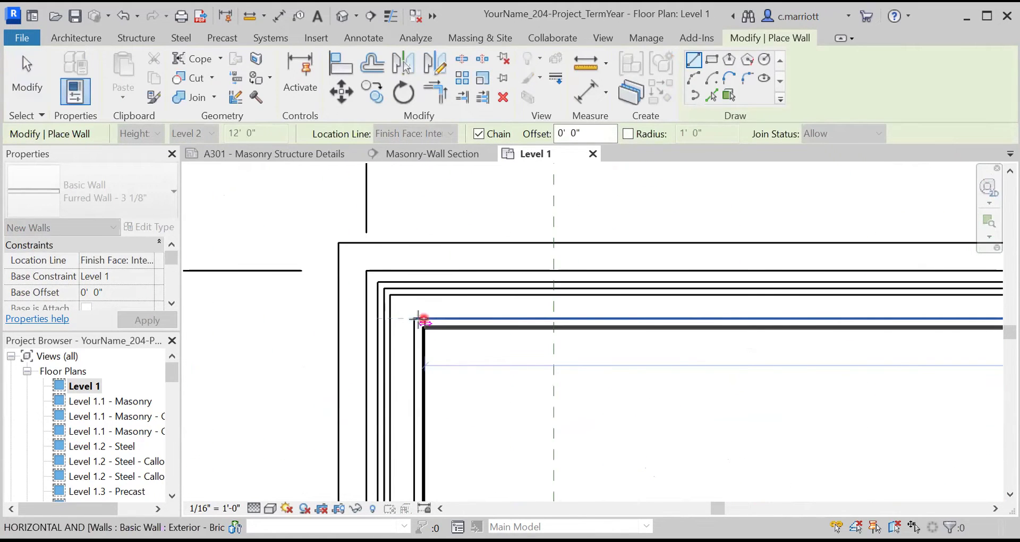
left_click(414, 319)
key("Escape")
scroll(422, 358, "down", 1)
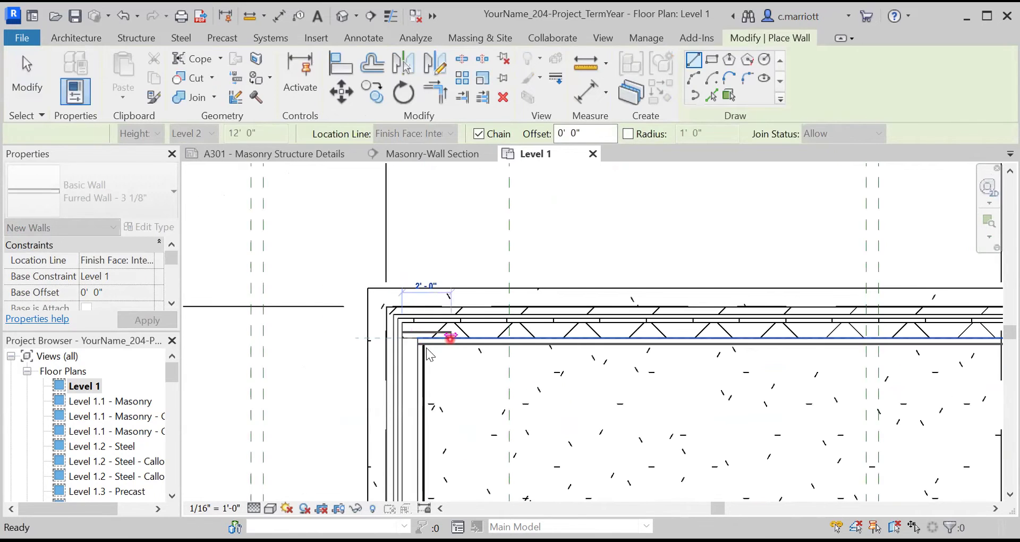
scroll(423, 348, "up", 2)
key("Escape")
Draw the furred wall along the west masonry wall's inner face from the northwest to the southwest interior corner, ending the Wall command.
key("w")
key("a")
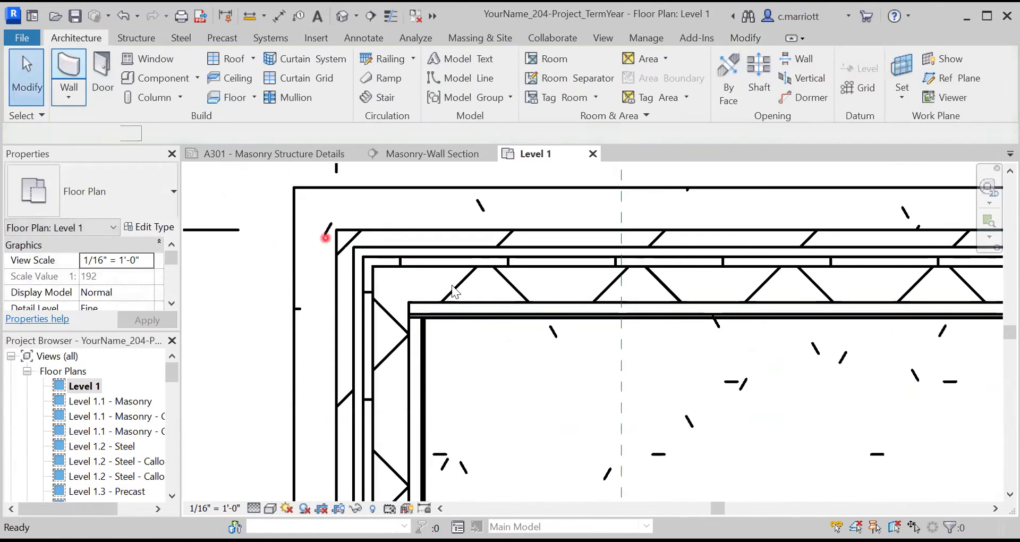
left_click(408, 300)
scroll(440, 331, "down", 3)
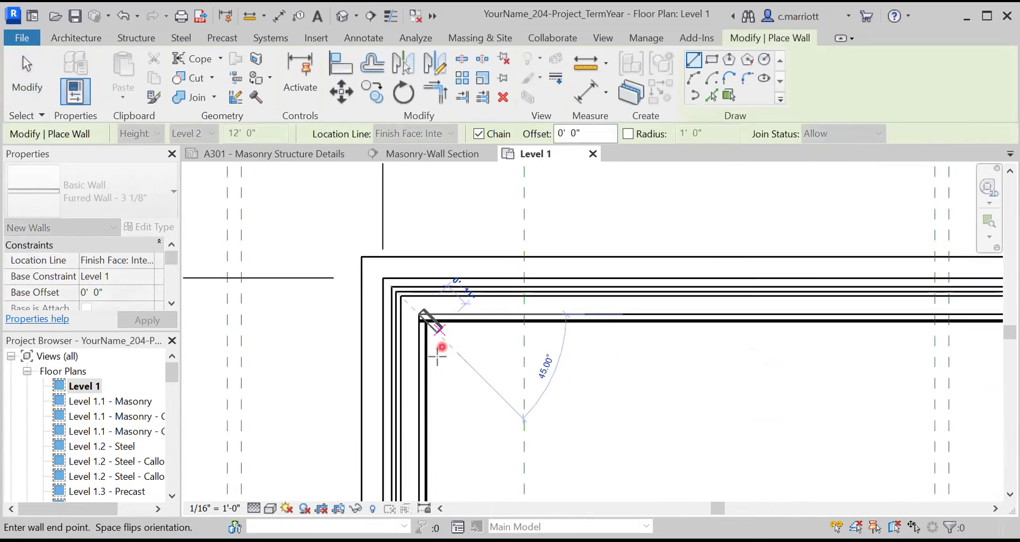
scroll(459, 445, "down", 3)
middle_click_drag(468, 461, 413, 228)
middle_click_drag(384, 451, 381, 291)
scroll(381, 365, "up", 2)
scroll(374, 360, "up", 2)
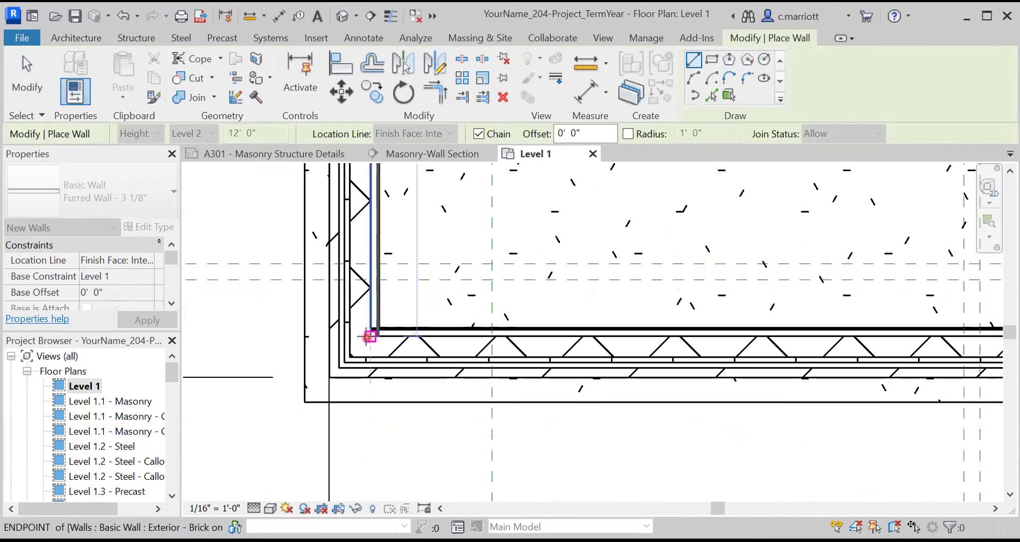
left_click(374, 360)
key("Escape")
key("Escape")
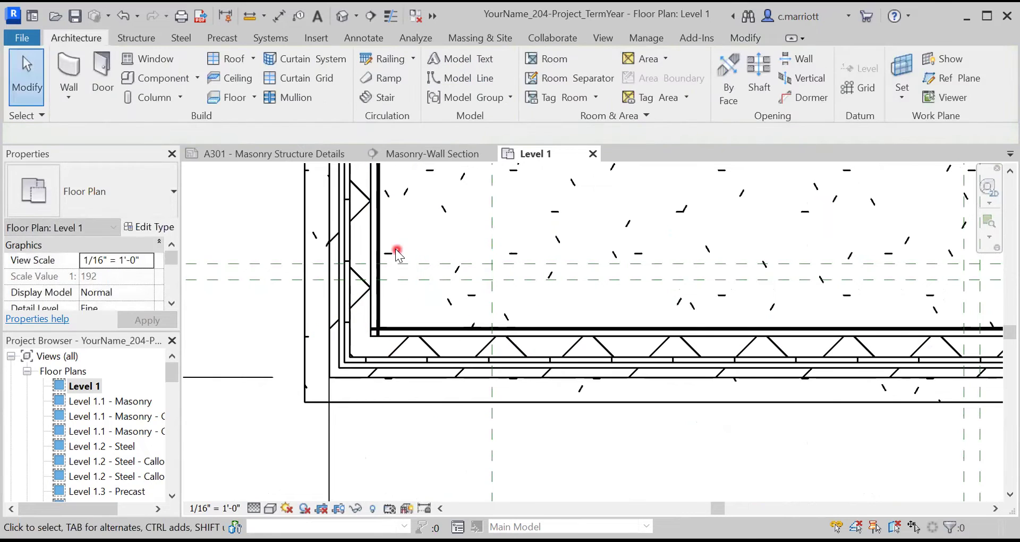
Trim the west and south furred walls to a clean corner at the building's southwest interior corner.
middle_click_drag(398, 253, 403, 326)
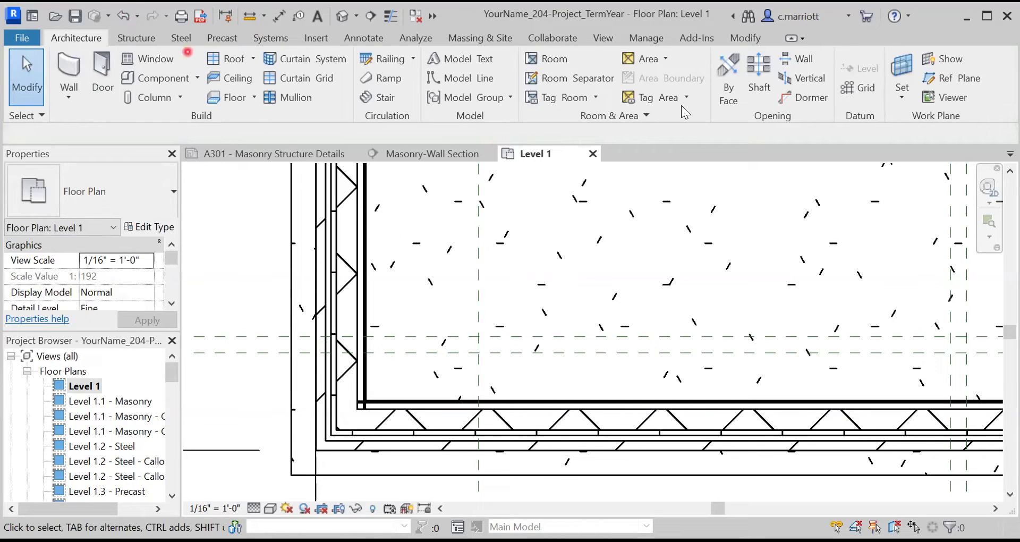
left_click(742, 38)
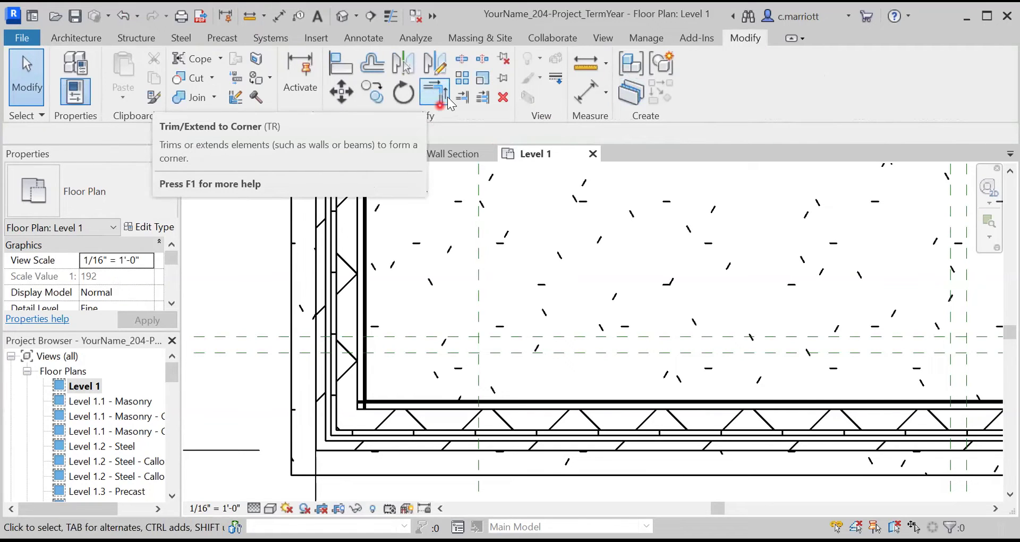
left_click(366, 387)
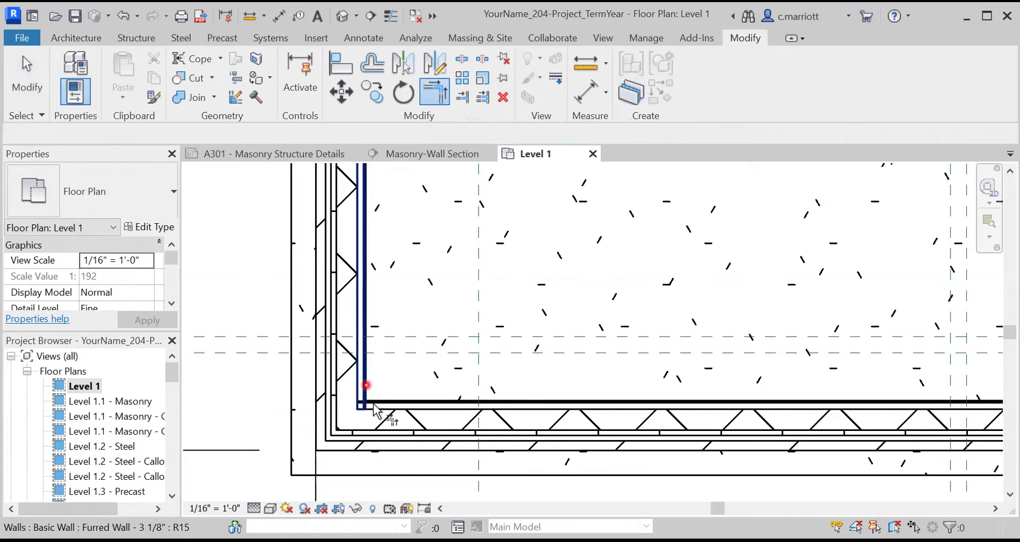
left_click(382, 409)
key("Escape")
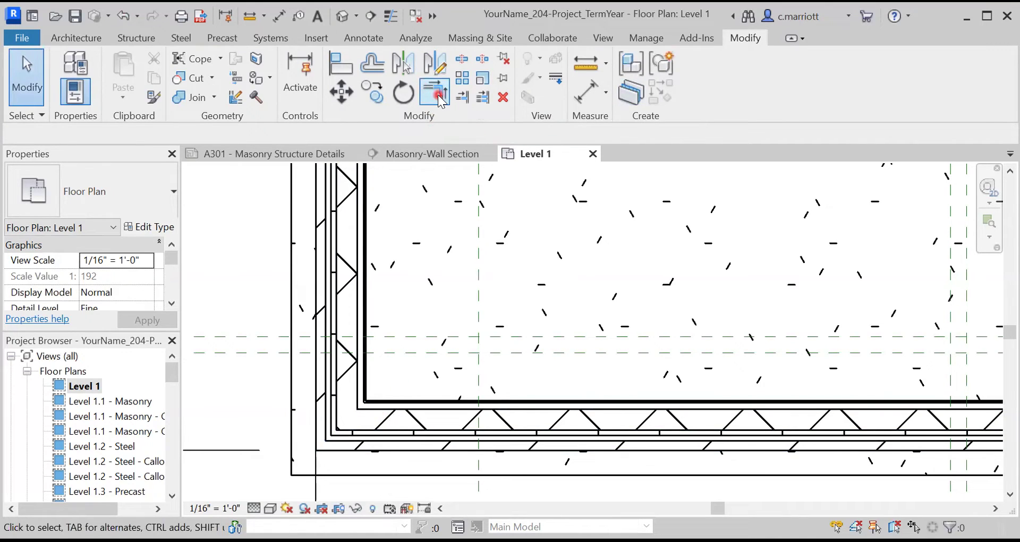
Trim the east and south furred walls to a clean corner at the building's southeast interior corner.
scroll(521, 383, "down", 4)
middle_click_drag(524, 355, 196, 340)
middle_click_drag(751, 332, 446, 340)
scroll(637, 393, "up", 3)
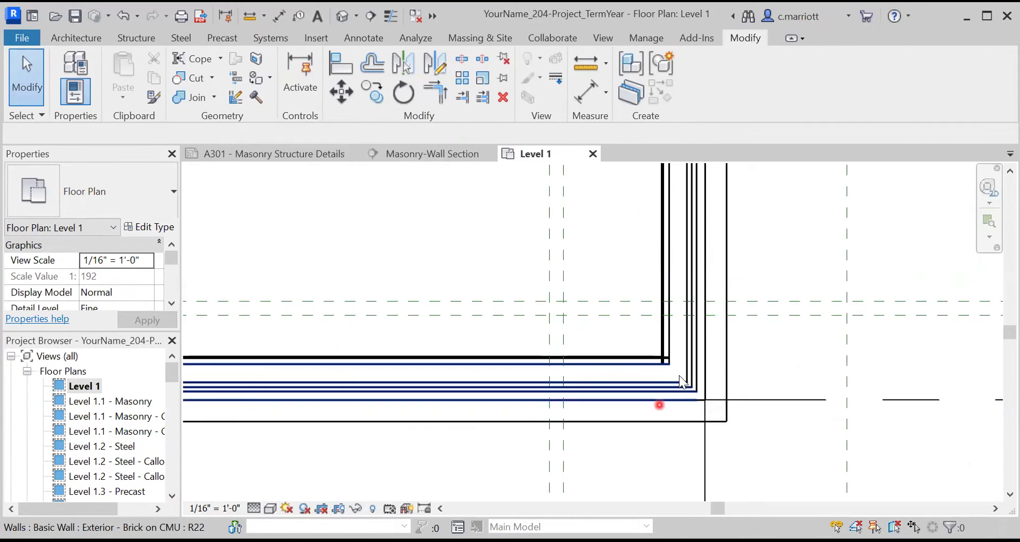
scroll(664, 366, "up", 2)
left_click(647, 325)
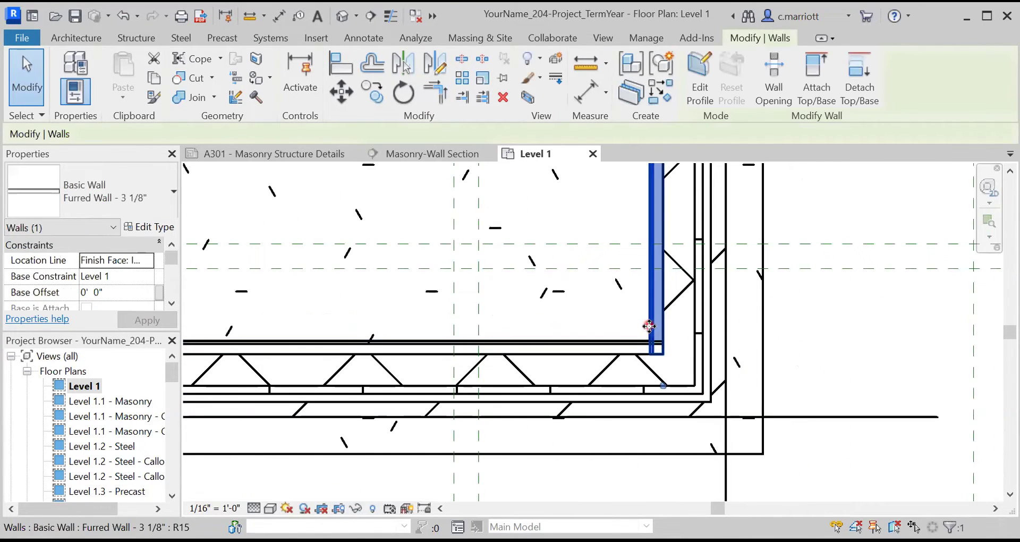
left_click(435, 91)
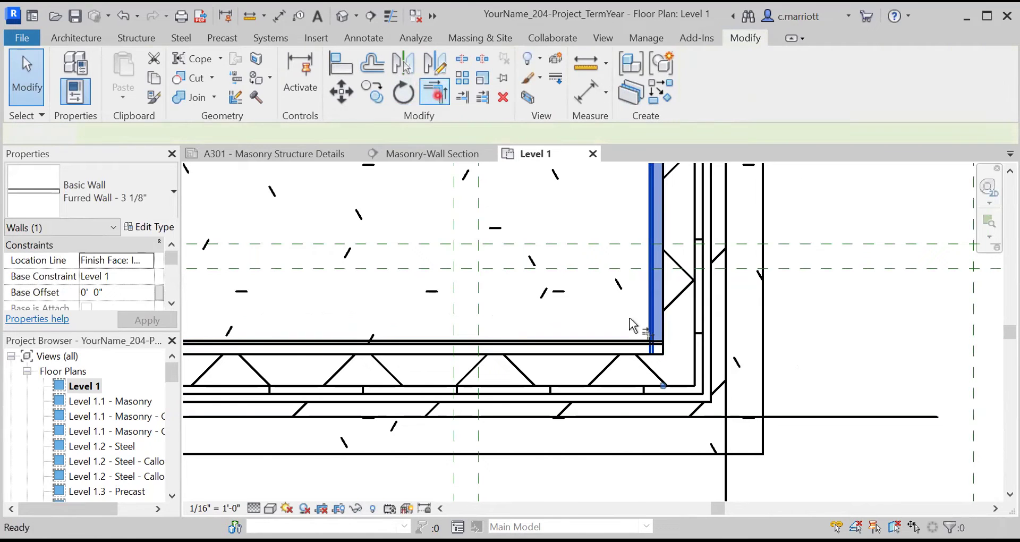
left_click(657, 330)
left_click(641, 343)
key("Escape")
Trim the north and east furred walls to a clean corner at the building's northeast interior corner.
scroll(636, 320, "down", 2)
mouse_move(623, 294)
middle_mouse_down()
mouse_move(600, 339)
mouse_move(572, 494)
middle_mouse_up()
scroll(600, 339, "down", 1)
middle_click_drag(576, 209, 580, 496)
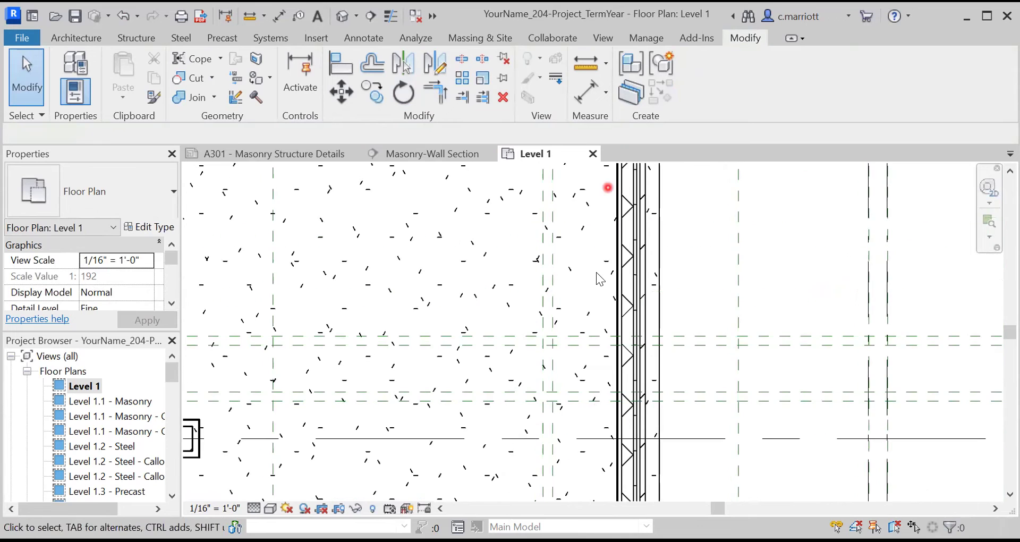
middle_click_drag(582, 282, 499, 457)
scroll(538, 287, "up", 6)
left_click(531, 286)
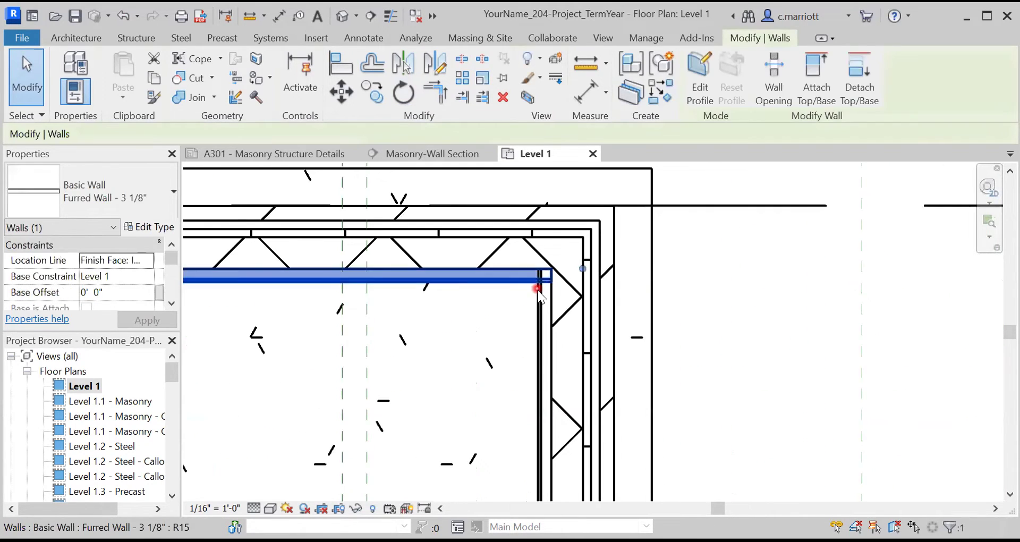
left_click(539, 295)
left_click(434, 96)
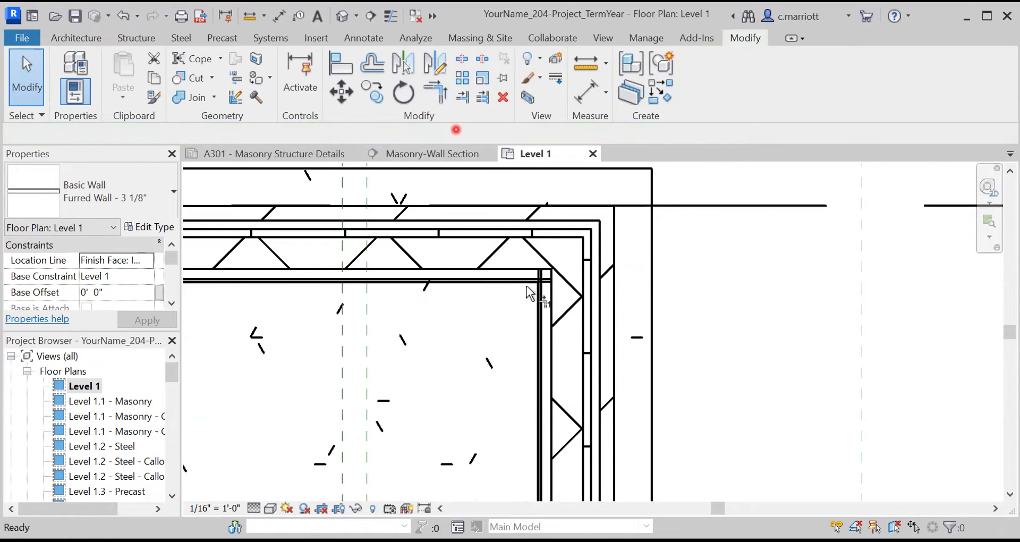
left_click(528, 275)
left_click(539, 299)
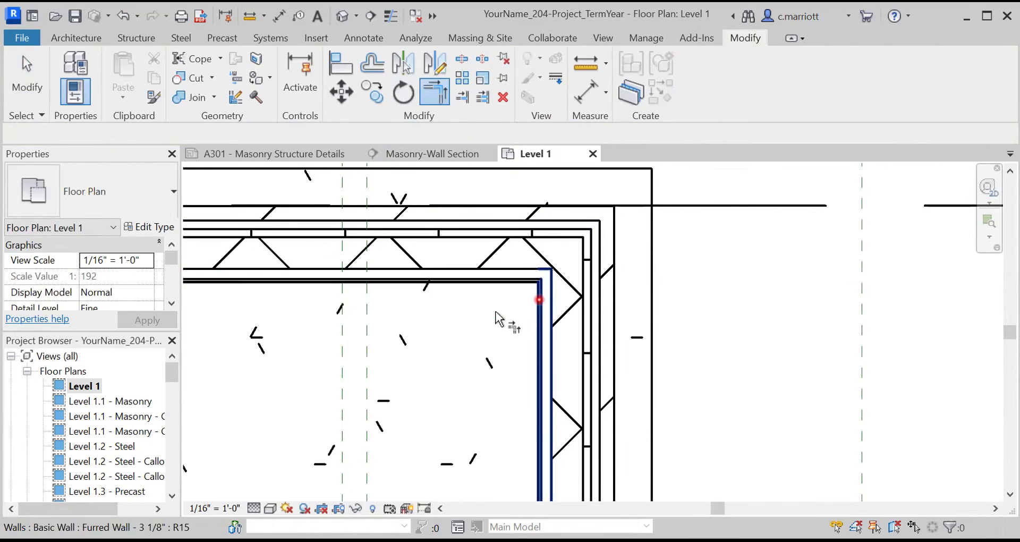
key("Escape")
Trim the north and west furred walls to a clean corner at the building's northwest interior corner.
scroll(491, 313, "down", 4)
middle_click_drag(275, 360, 596, 371)
middle_click_drag(458, 361, 501, 366)
scroll(474, 301, "up", 6)
left_click(435, 94)
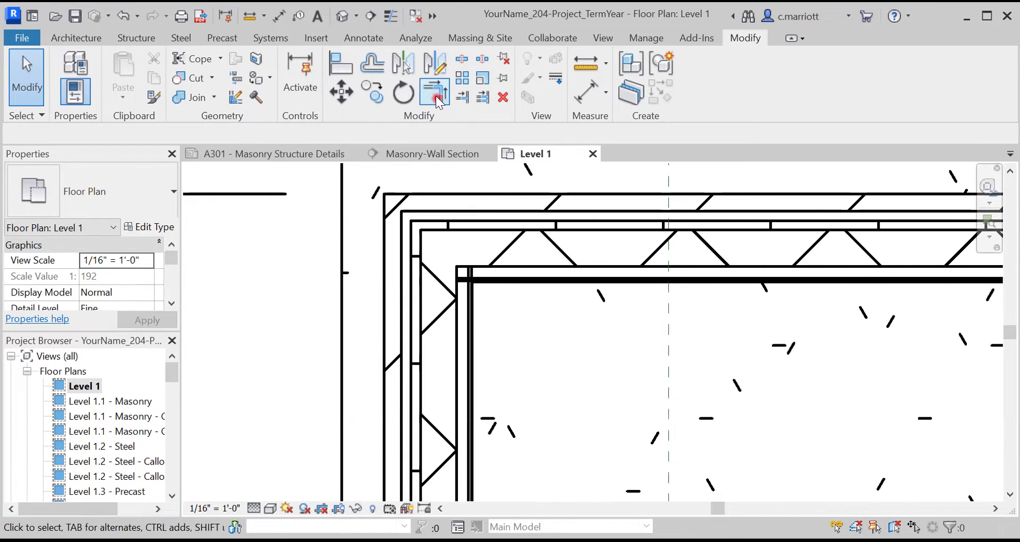
left_click(479, 281)
left_click(469, 296)
key("Escape")
Select all four furred walls and set their top constraint up to the level 24' 0" above Level 1.
scroll(494, 314, "down", 6)
middle_click_drag(579, 465, 496, 284)
mouse_move(444, 393)
middle_mouse_down()
mouse_move(455, 341)
mouse_move(415, 434)
mouse_move(440, 409)
middle_mouse_up()
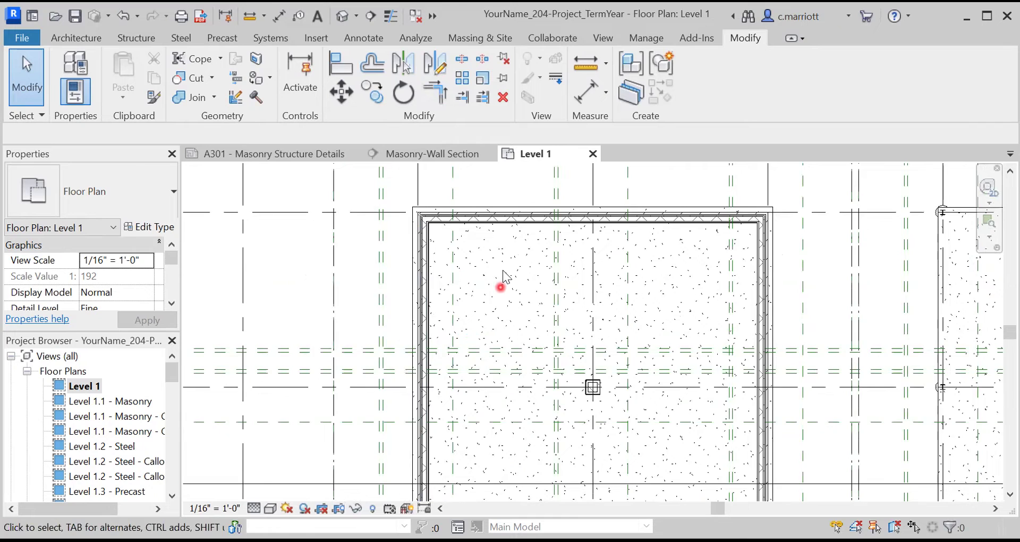
scroll(502, 269, "up", 2)
scroll(356, 195, "up", 1)
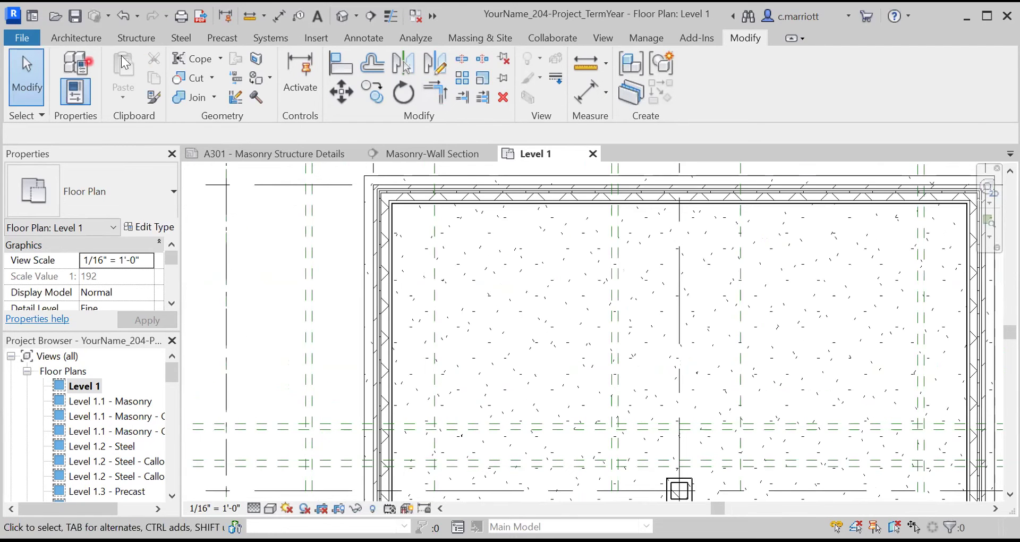
left_click(417, 204)
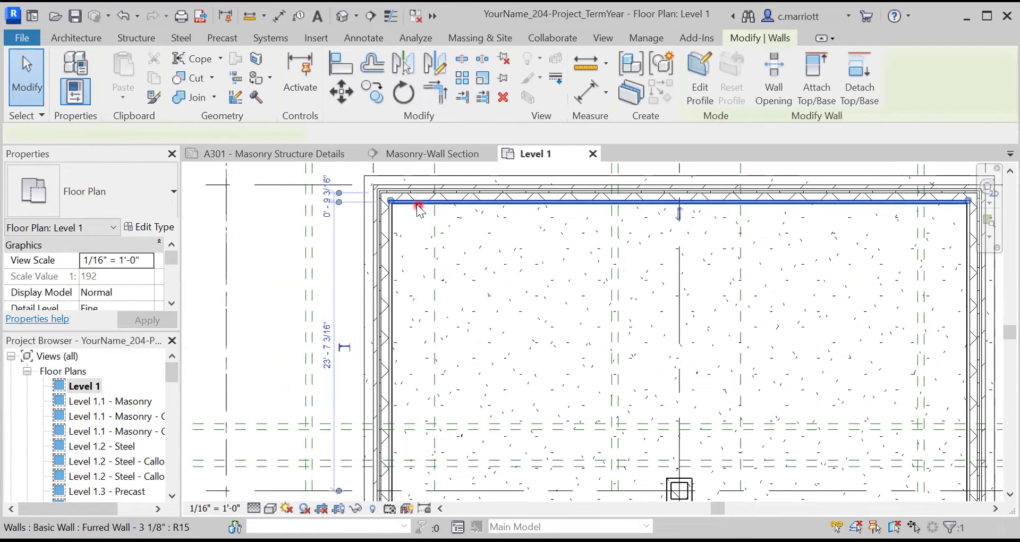
left_click(399, 292, "ctrl")
left_click(965, 312, "ctrl")
middle_click_drag(708, 424, 637, 287)
scroll(603, 433, "down", 1)
middle_click_drag(603, 432, 576, 223)
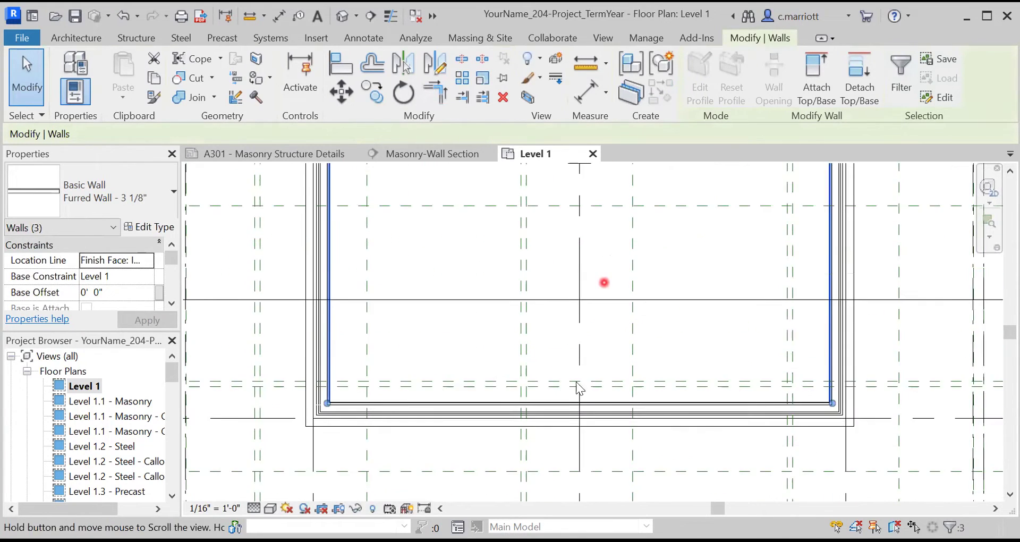
left_click(474, 402, "ctrl")
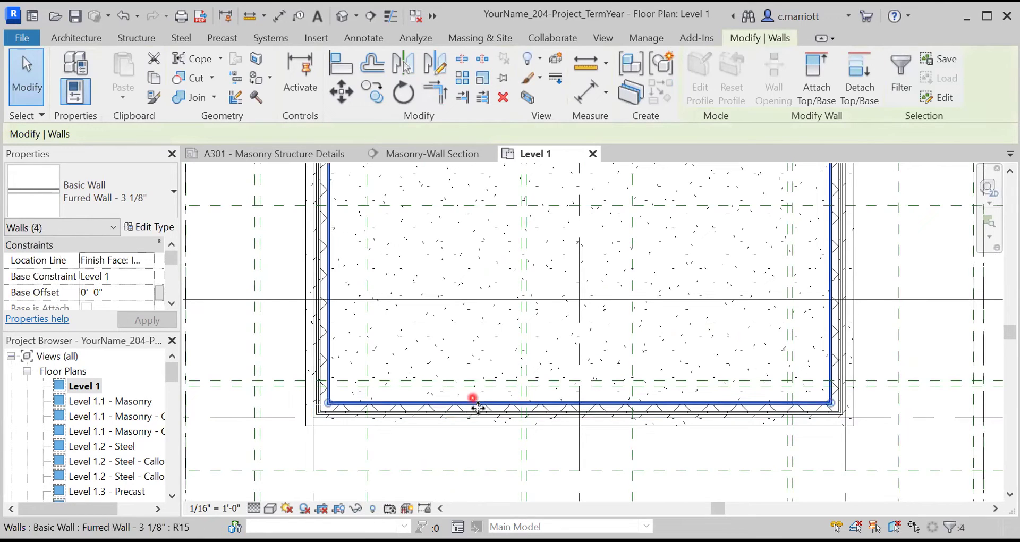
left_click(171, 305)
left_click(171, 304)
left_click(171, 305)
left_click(171, 304)
left_click(147, 275)
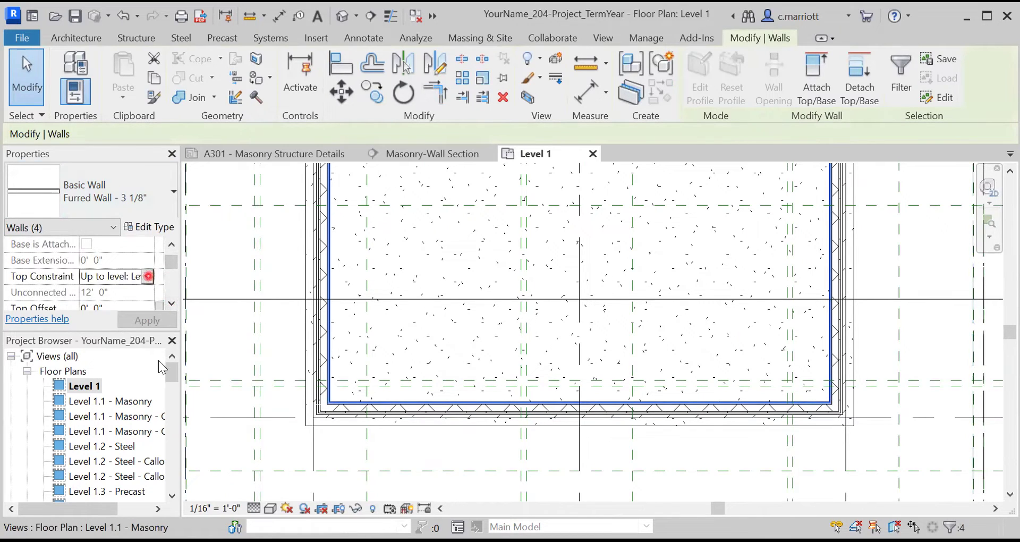
left_click(81, 291)
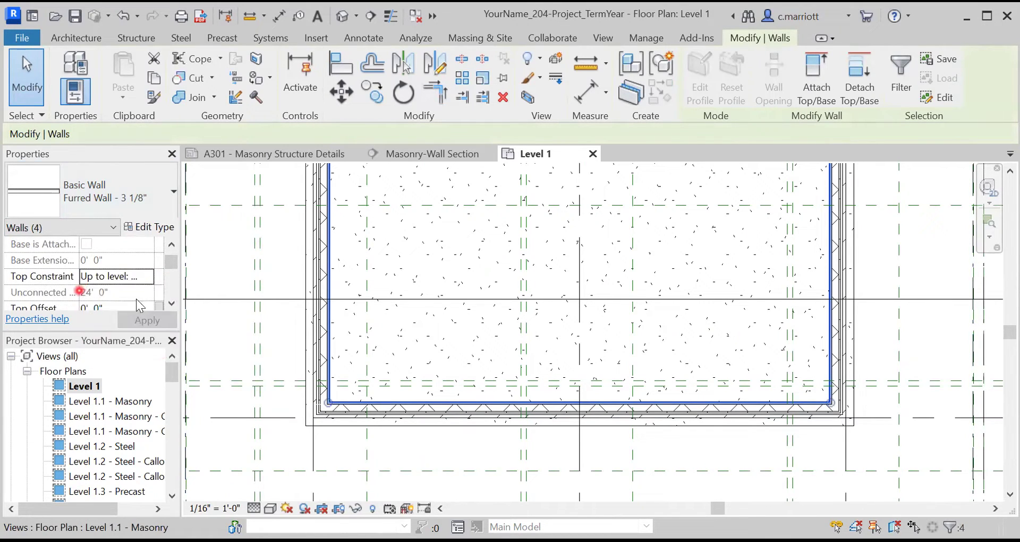
Apply a top offset of -2' 0" to the four furred walls and clear the selection.
left_click(171, 306)
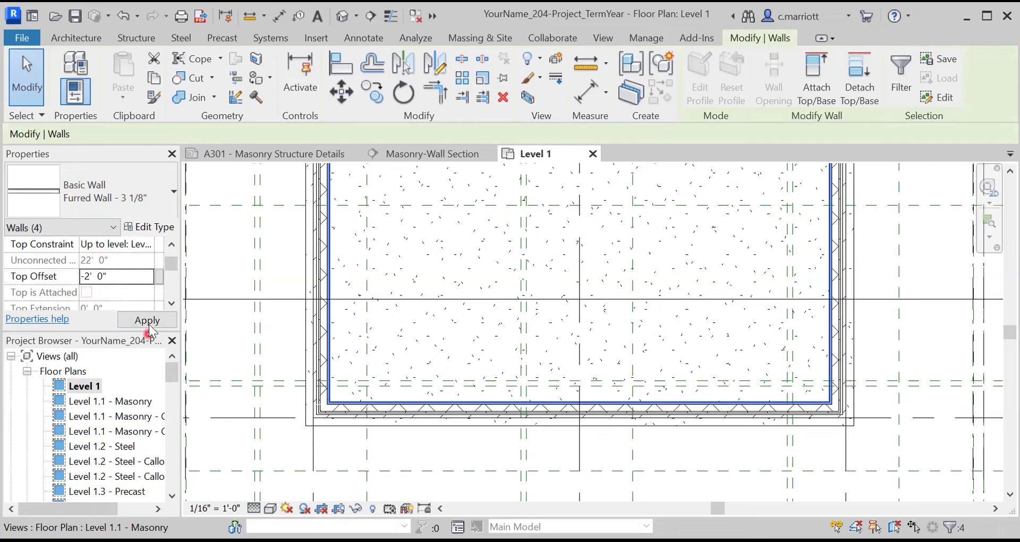
left_click(149, 324)
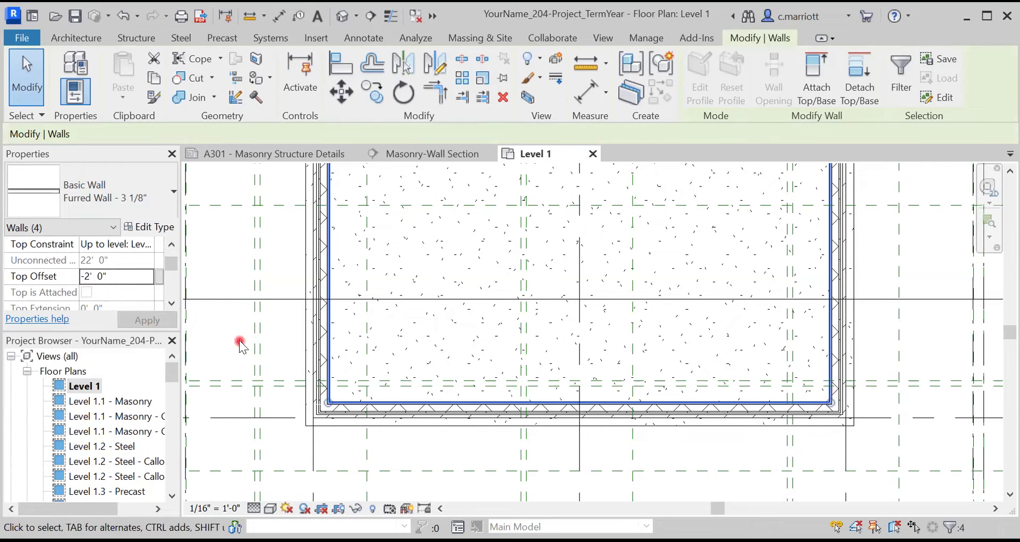
left_click(208, 263)
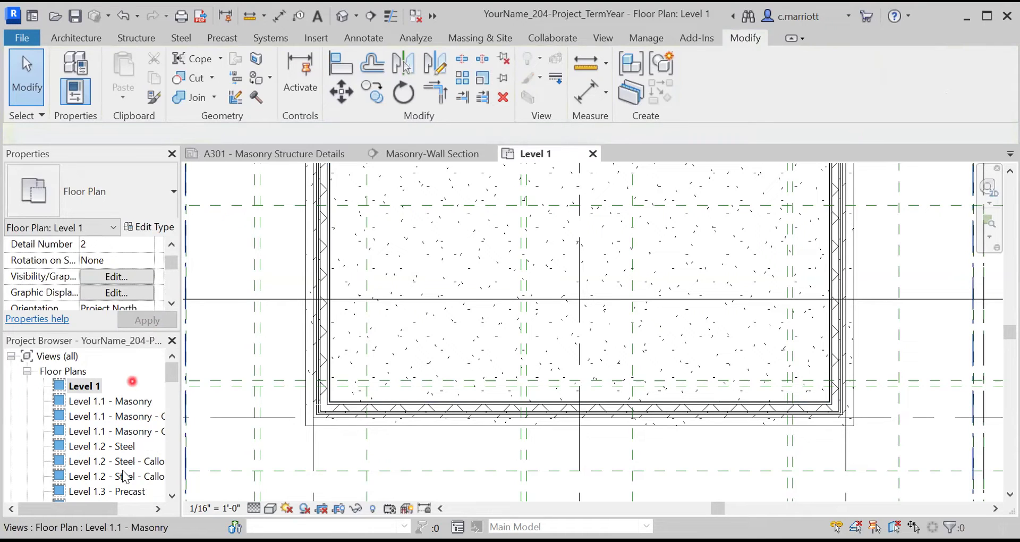
Open the Masonry-Wall Section view and examine the top of the furred wall below the concrete roof structure.
scroll(124, 478, "down", 5)
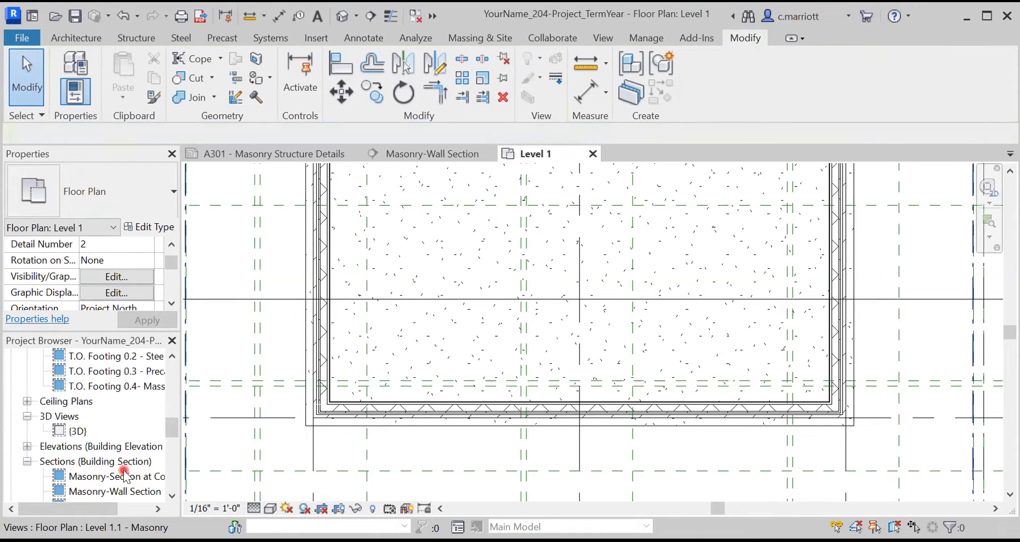
scroll(125, 474, "down", 1)
double_click(117, 464)
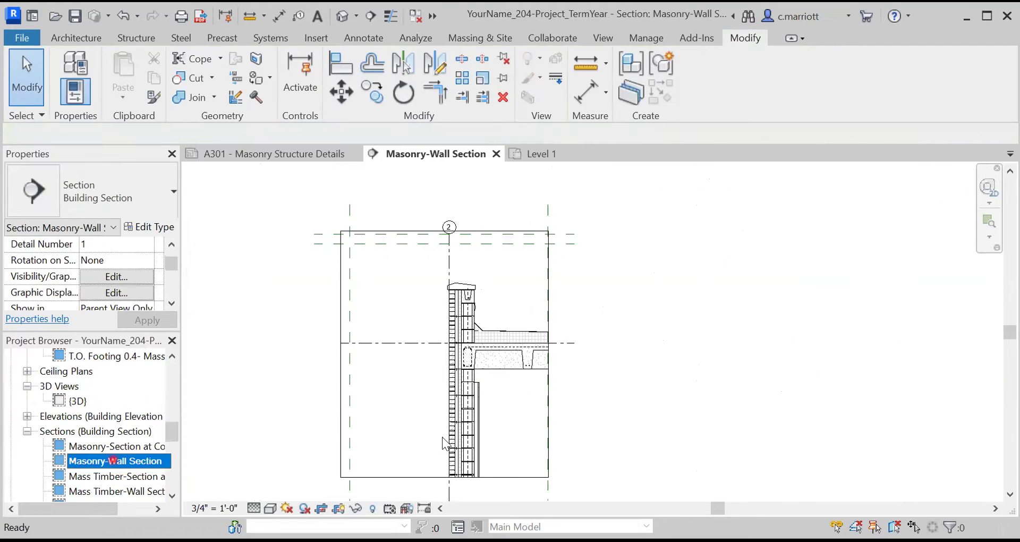
scroll(478, 404, "up", 5)
scroll(483, 330, "up", 3)
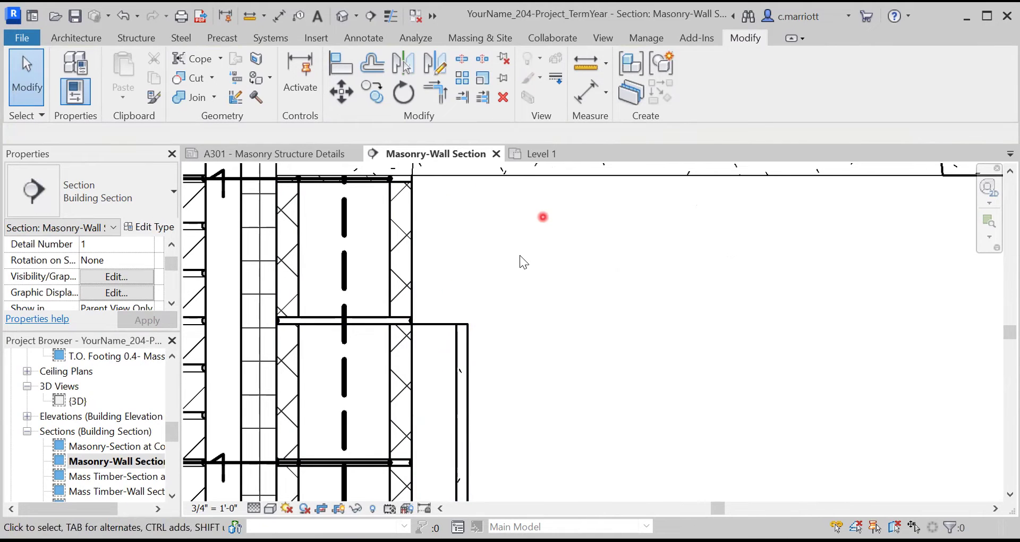
scroll(519, 254, "down", 5)
middle_click_drag(623, 405, 608, 346)
scroll(502, 253, "up", 5)
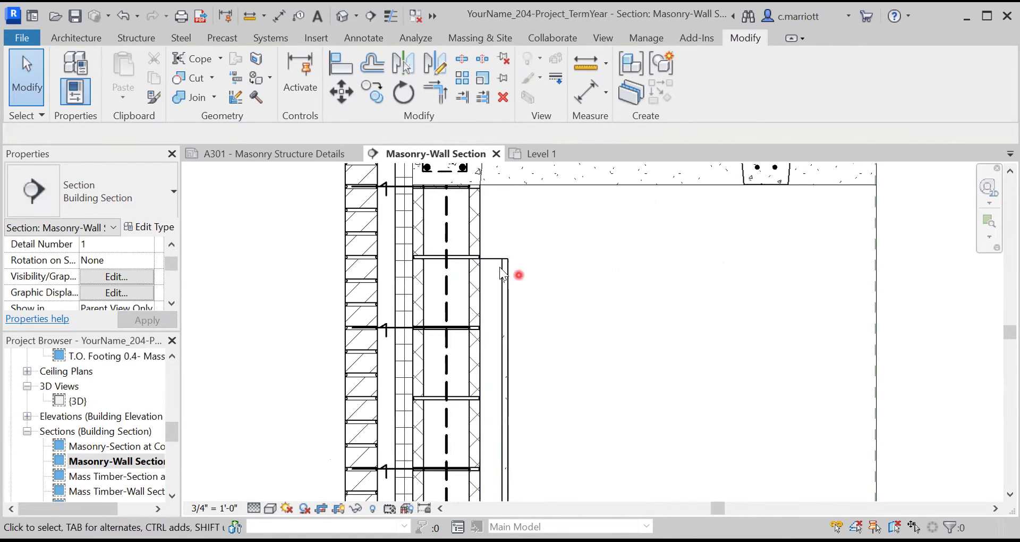
scroll(537, 381, "down", 5)
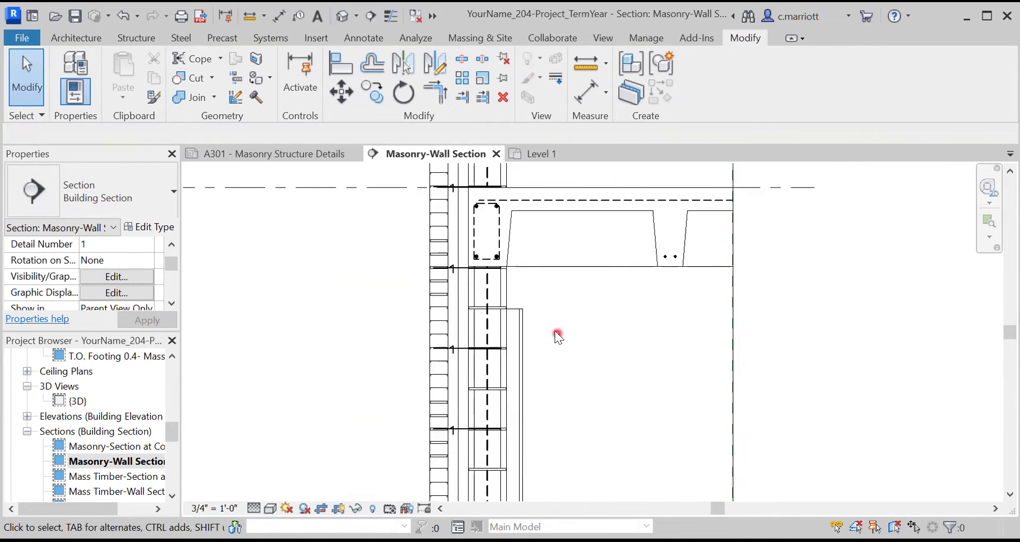
Examine the base of the furred wall where it meets the floor slab and foundation wall in the section.
scroll(581, 359, "up", 8)
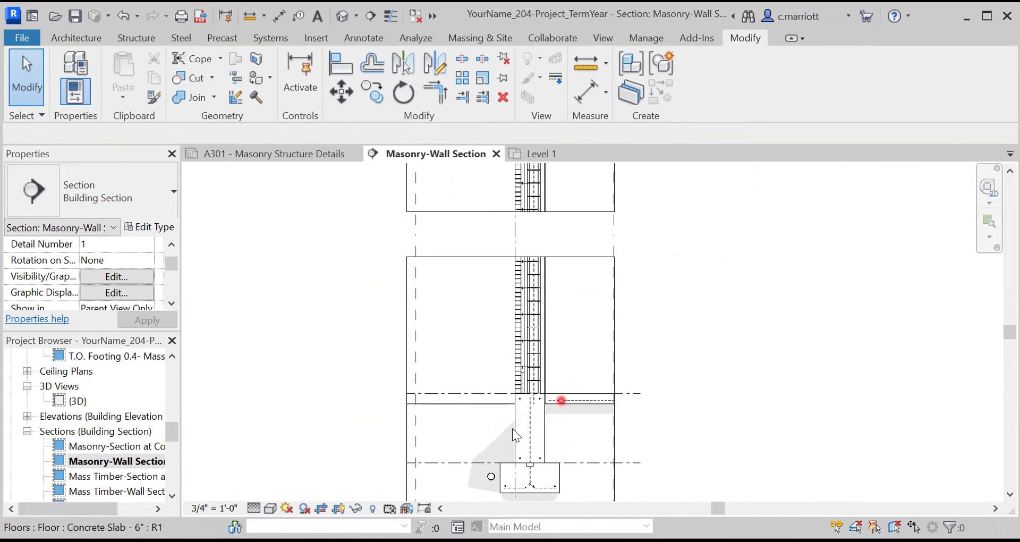
scroll(557, 370, "up", 2)
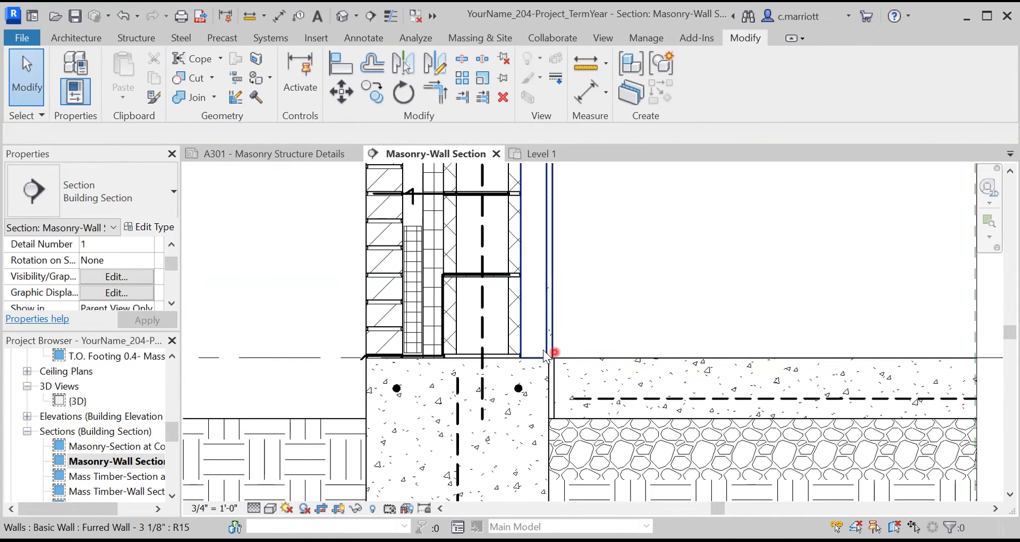
scroll(518, 363, "down", 3)
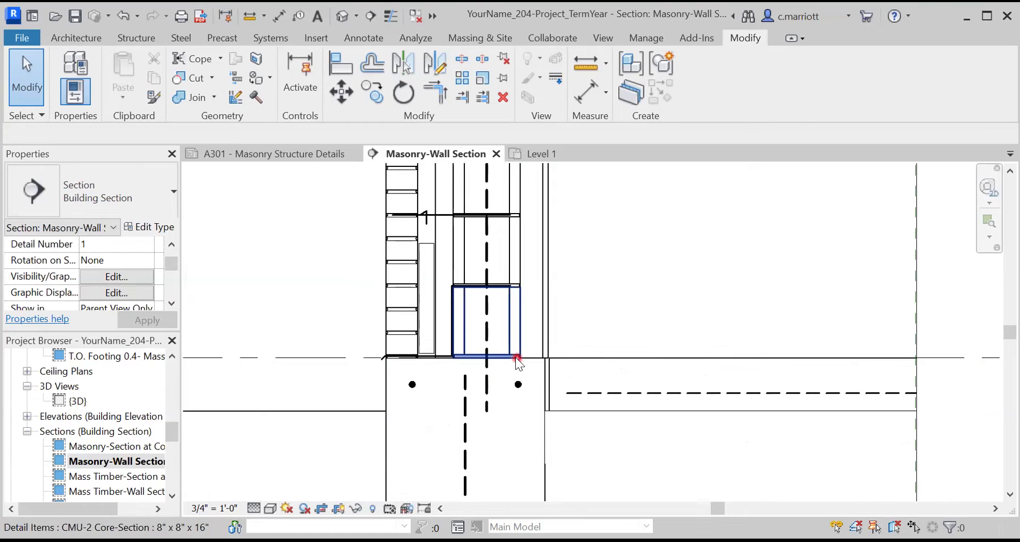
scroll(534, 387, "down", 2)
scroll(534, 388, "up", 4)
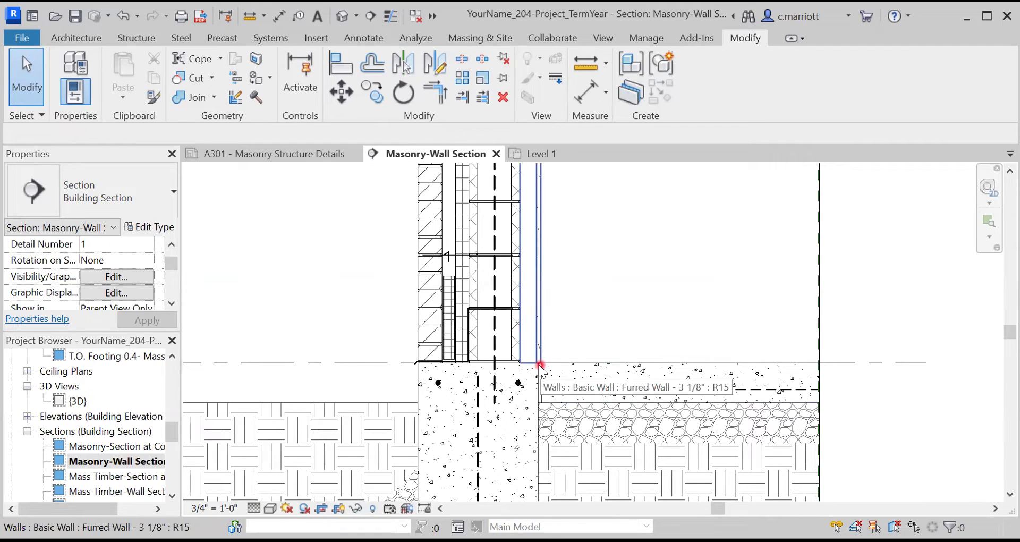
Leave the base of the wall section and open the Level 1 floor plan.
scroll(539, 353, "down", 6)
middle_click_drag(399, 288, 446, 358)
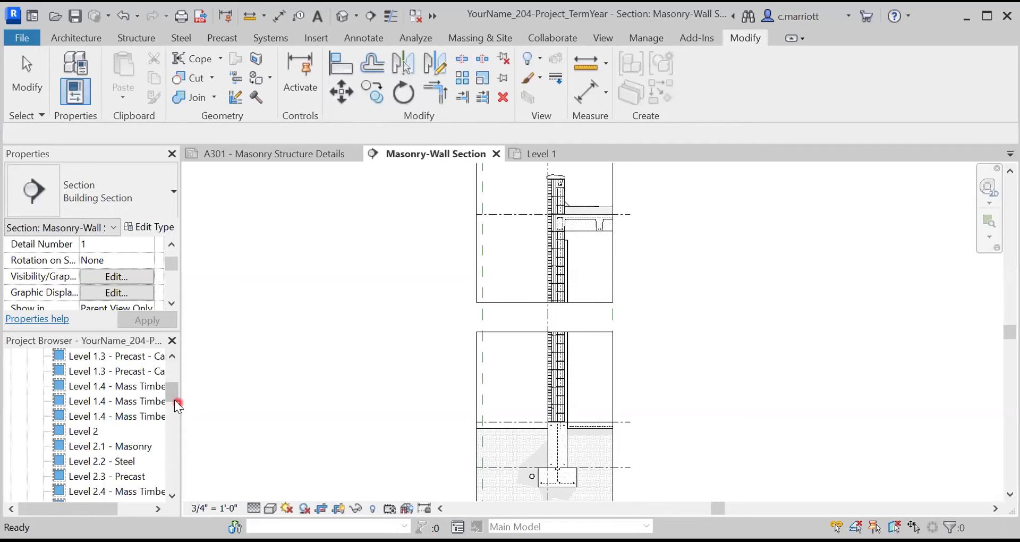
left_click_drag(174, 399, 174, 361)
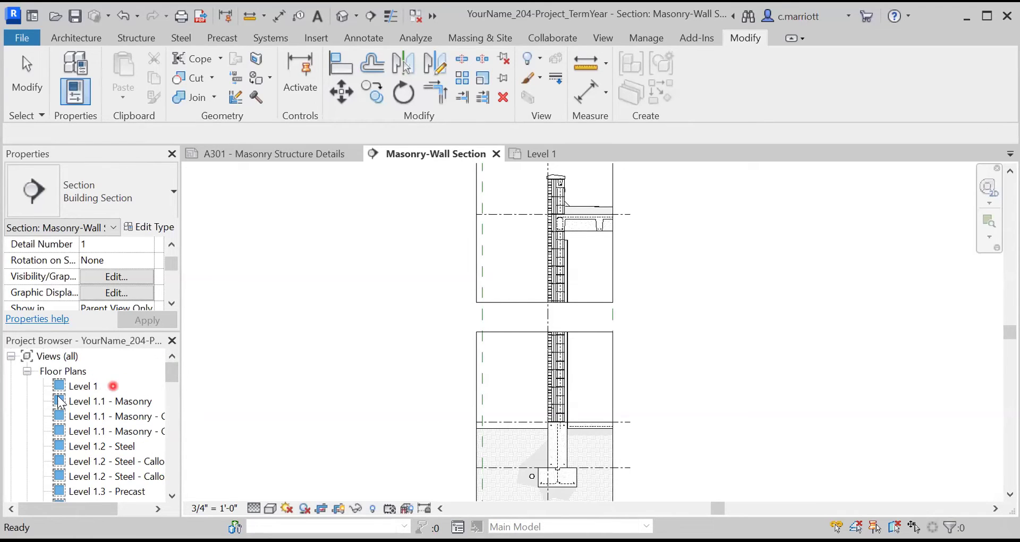
double_click(77, 386)
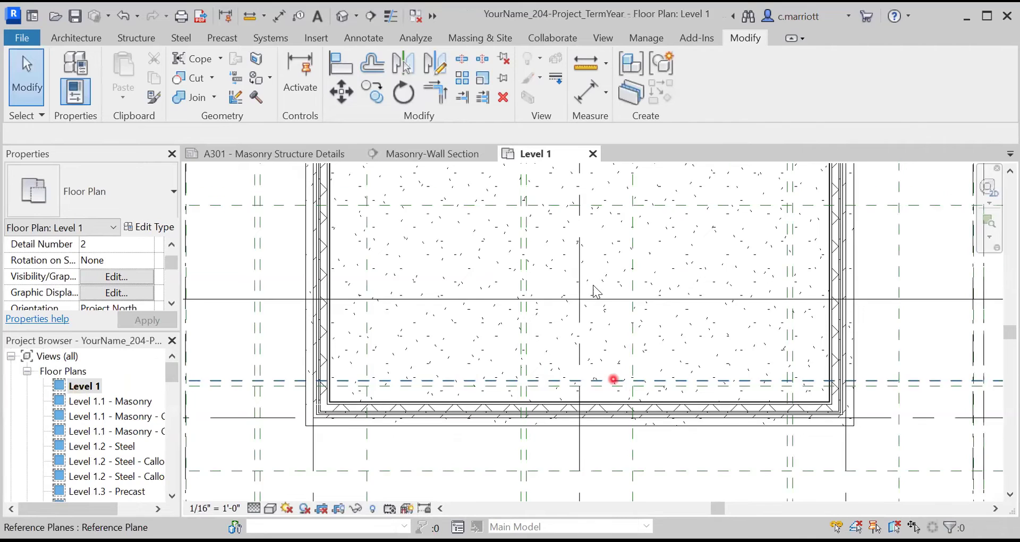
Examine the CMU column at the middle of the building and the slab opening around it.
scroll(615, 378, "up", 6)
scroll(582, 329, "up", 4)
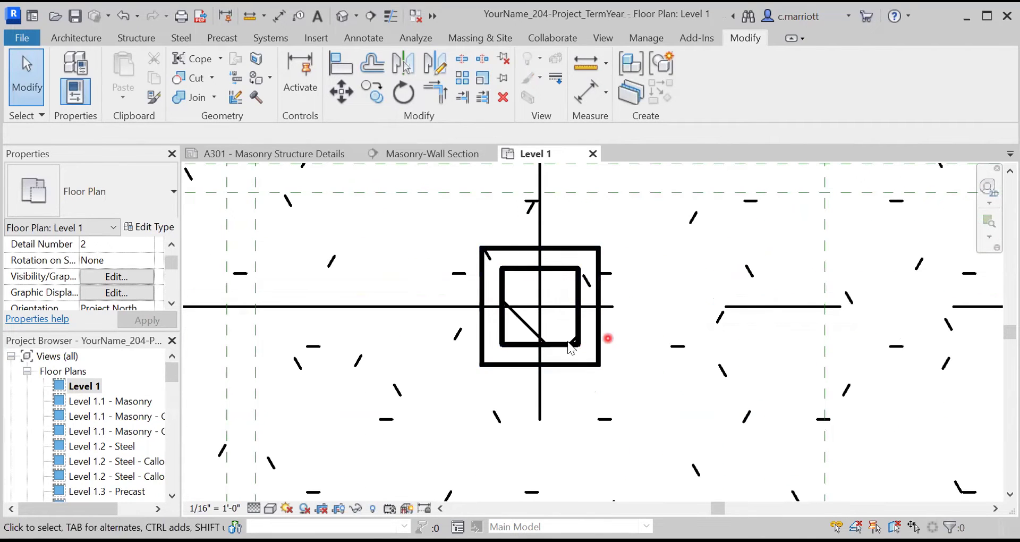
left_click(576, 333)
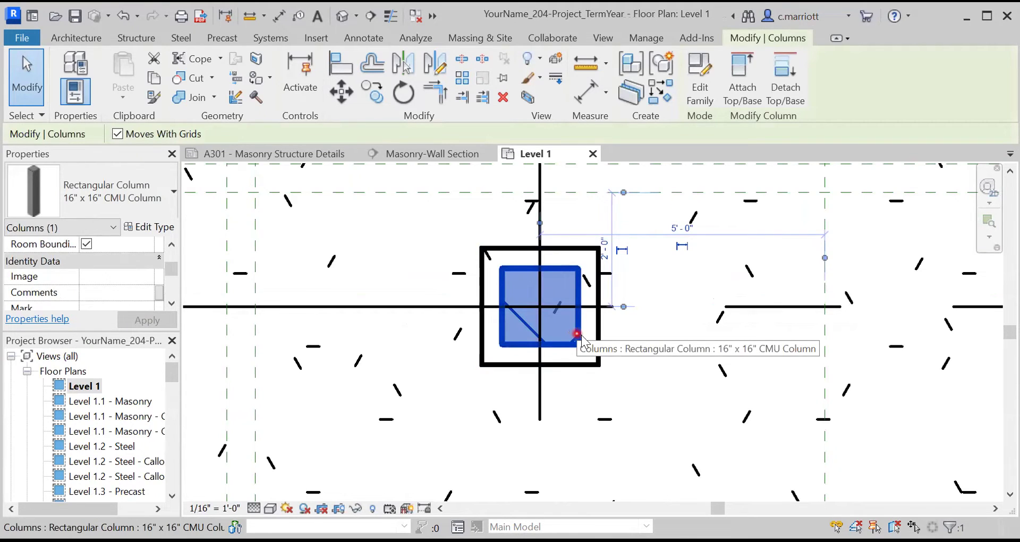
left_click(598, 346)
left_click(598, 346)
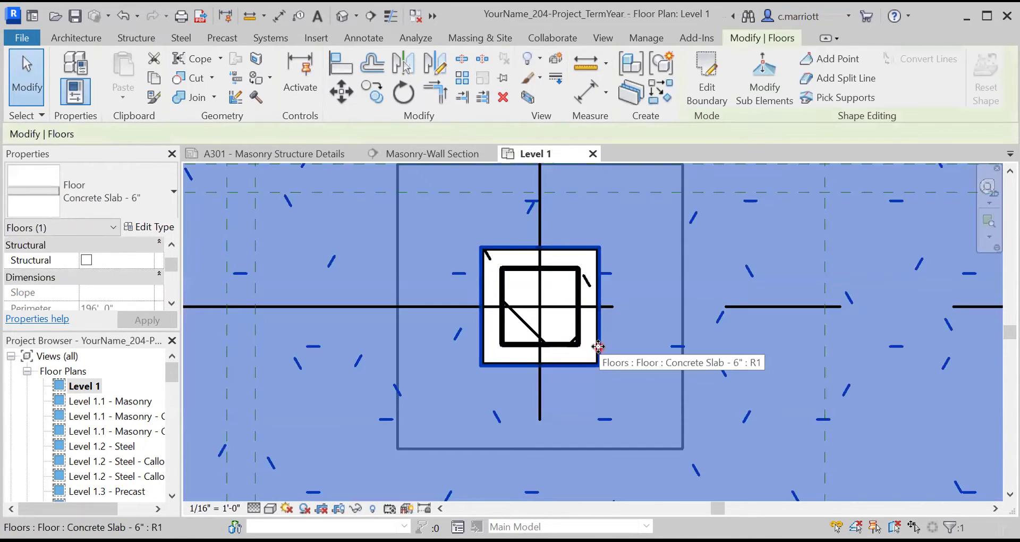
key("Escape")
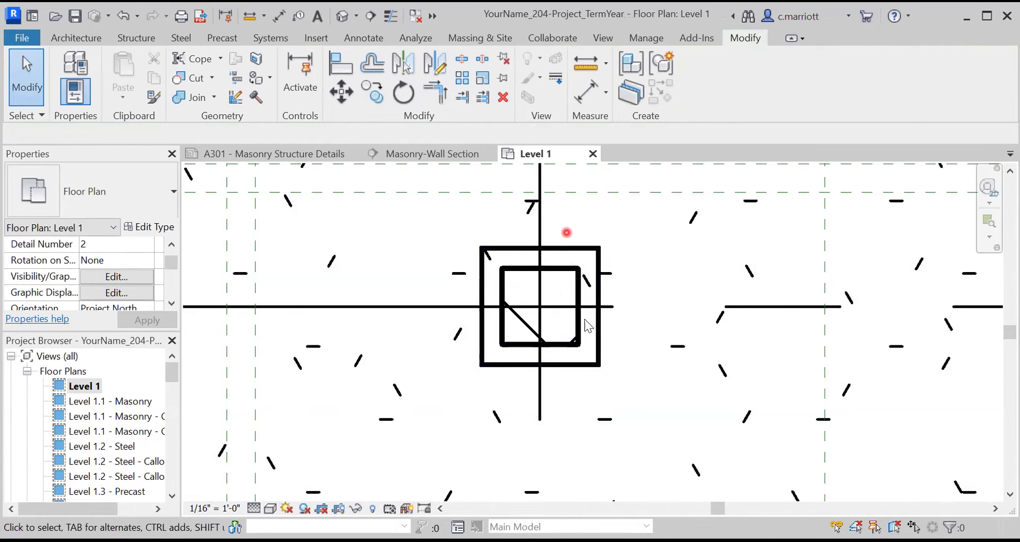
left_click(587, 266)
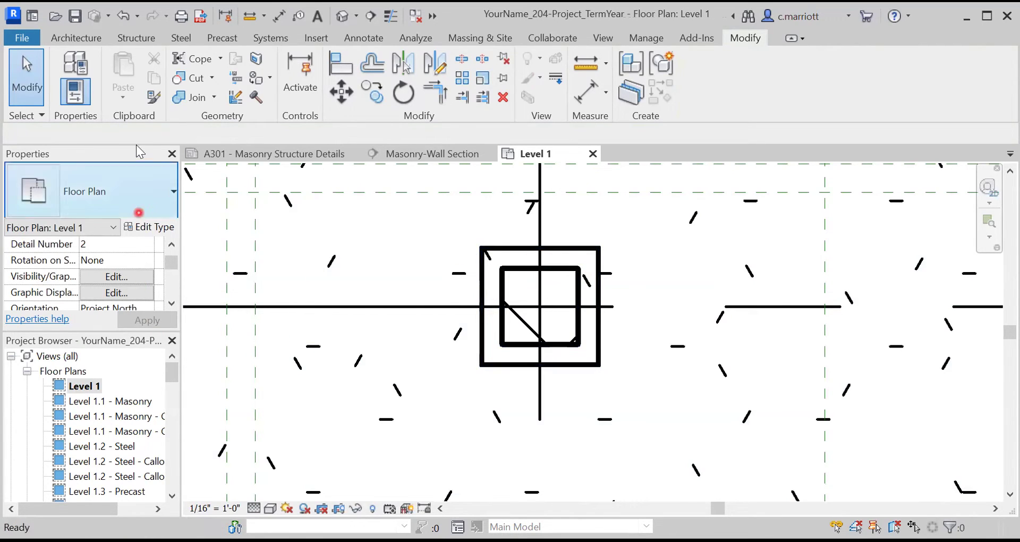
Draw four chained Furred Wall - 3 1/8" segments along the faces of the CMU column, enclosing it completely.
left_click(76, 38)
left_click(75, 71)
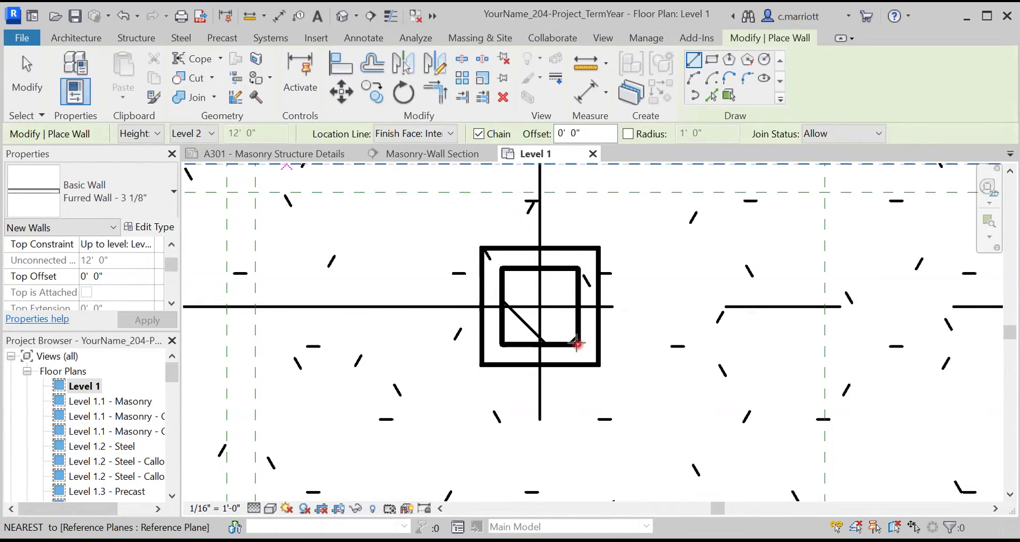
left_click(75, 37)
left_click(68, 67)
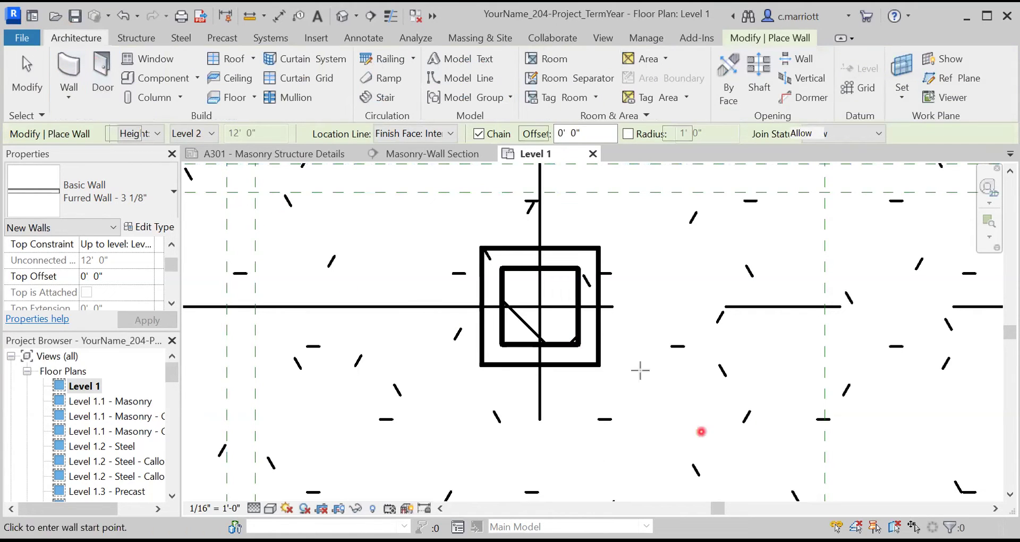
left_click(578, 345)
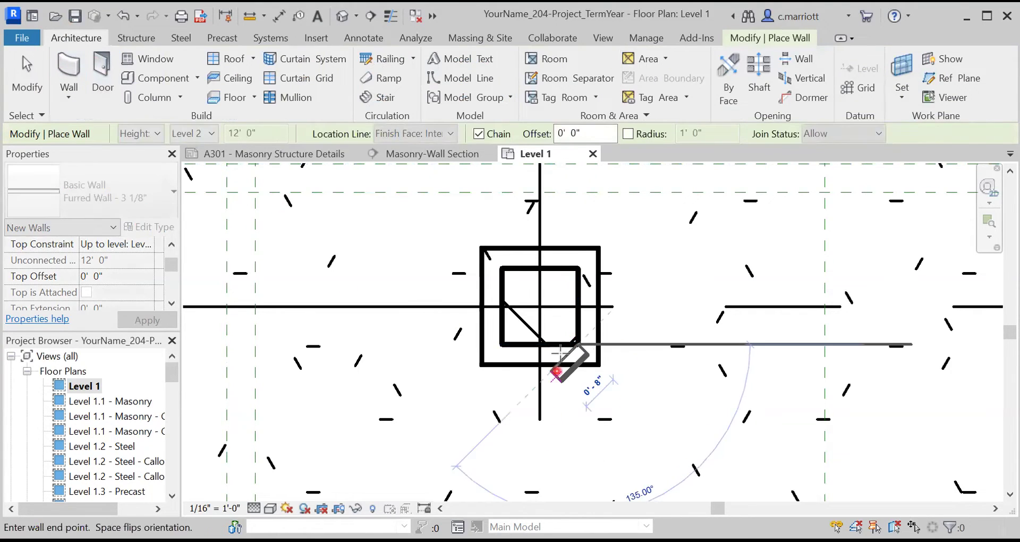
left_click(501, 344)
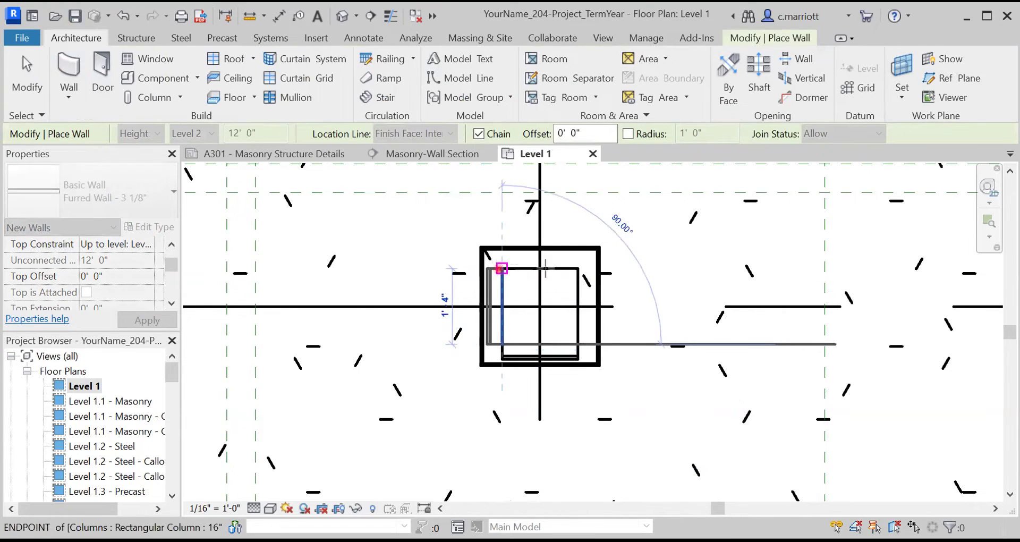
left_click(500, 269)
left_click(580, 269)
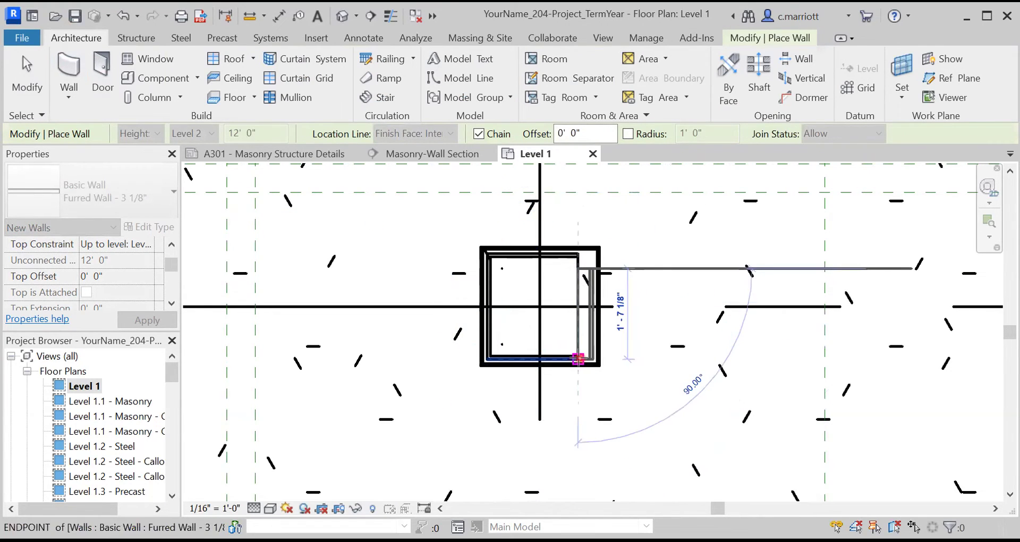
left_click(580, 354)
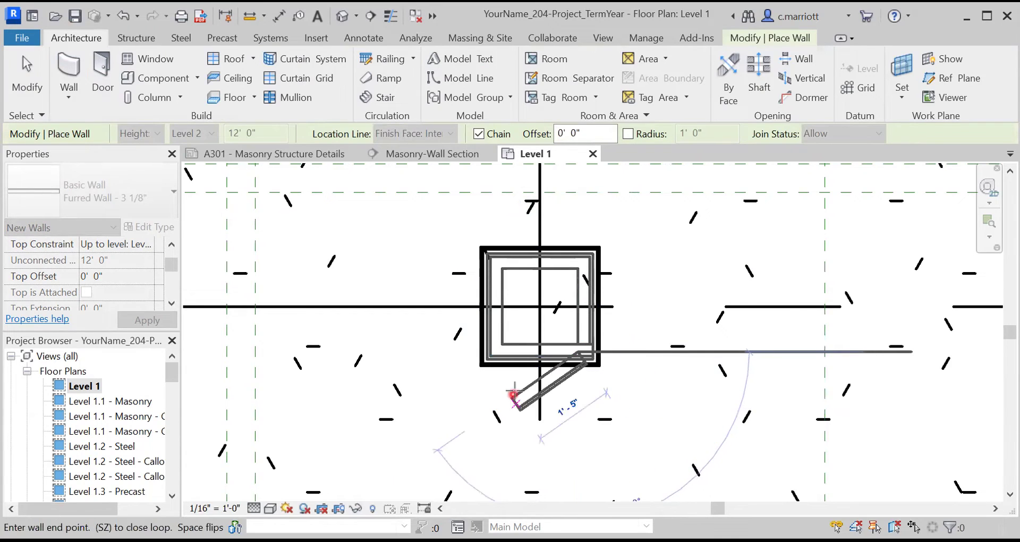
key("Escape")
key("Escape")
Select the four furred walls around the column and set their top constraint up to Level 3.
scroll(452, 333, "down", 2)
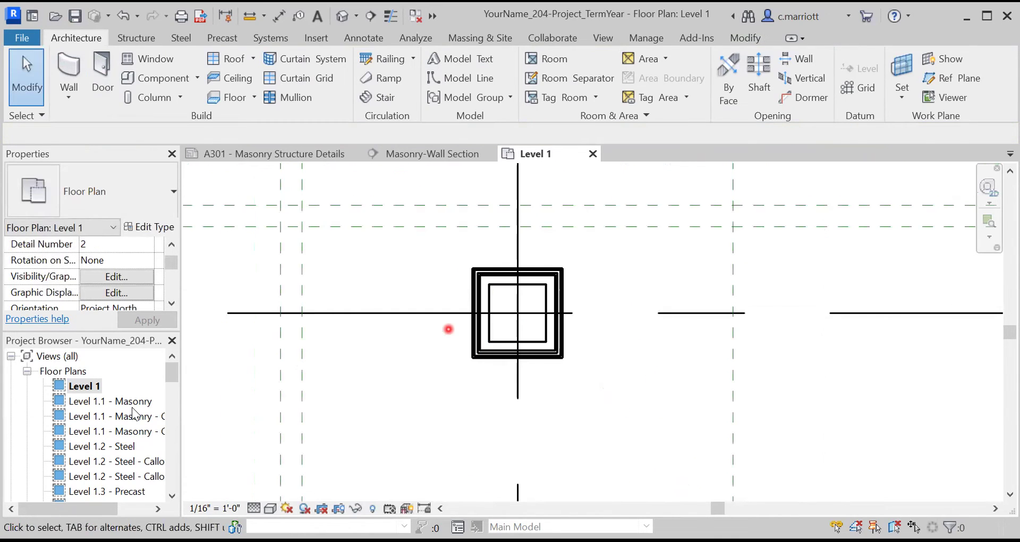
scroll(449, 329, "down", 1)
scroll(175, 462, "down", 7)
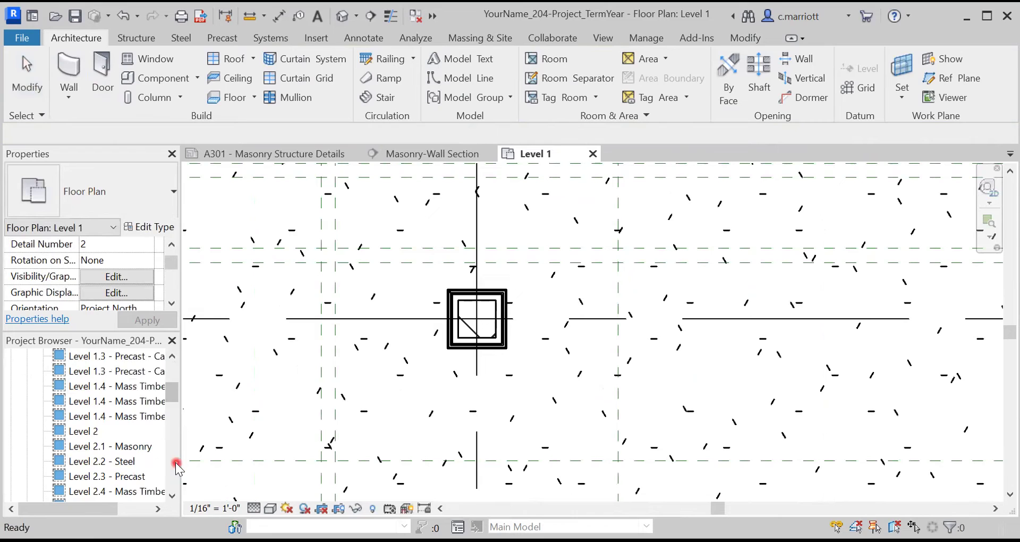
scroll(555, 276, "up", 4)
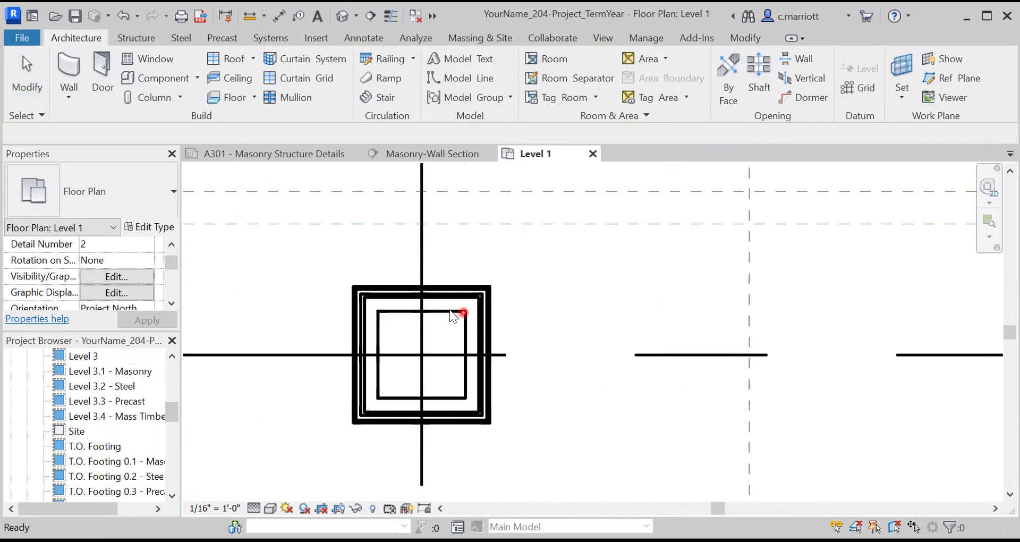
scroll(423, 296, "up", 1)
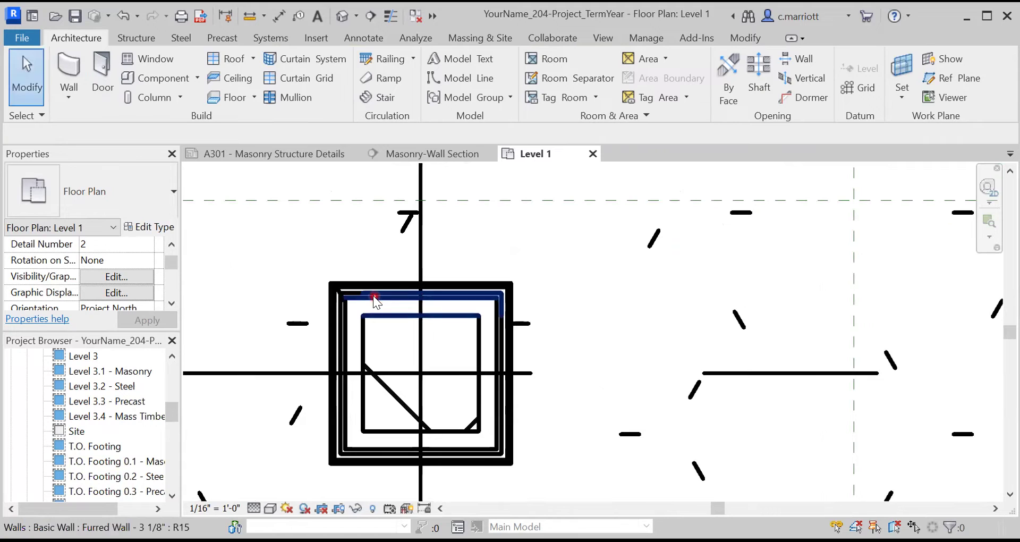
left_click(499, 345)
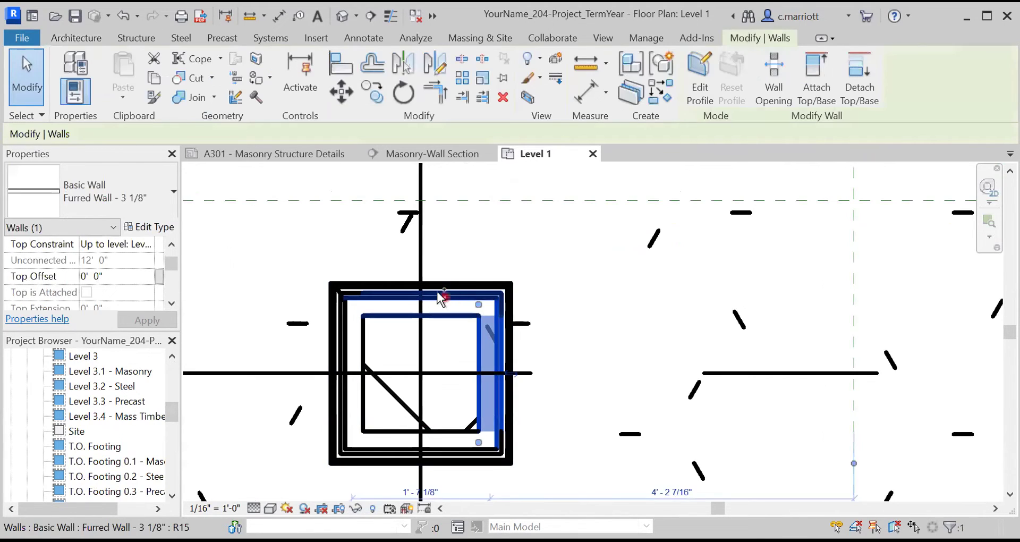
left_click(344, 321, "ctrl")
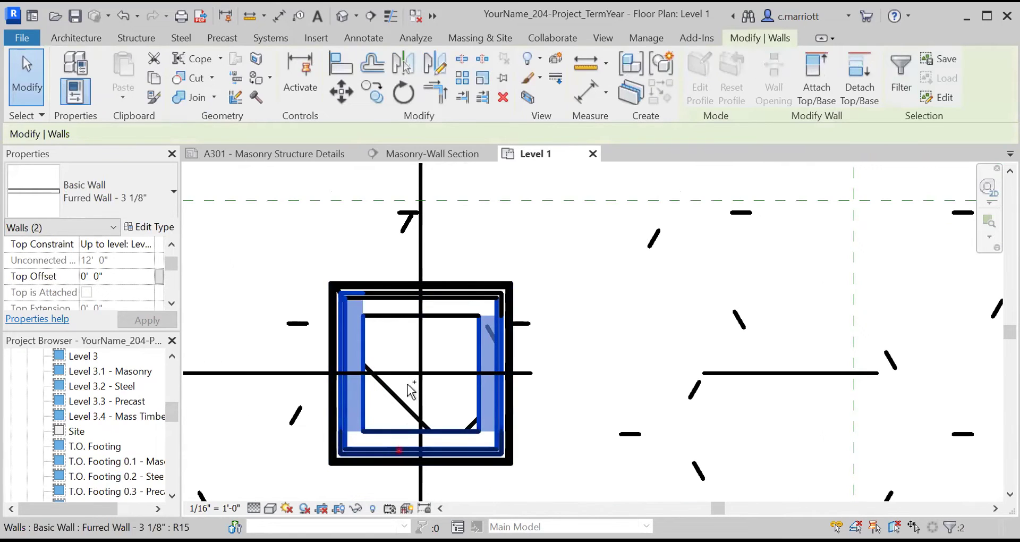
left_click(411, 391, "ctrl")
left_click(406, 298, "ctrl")
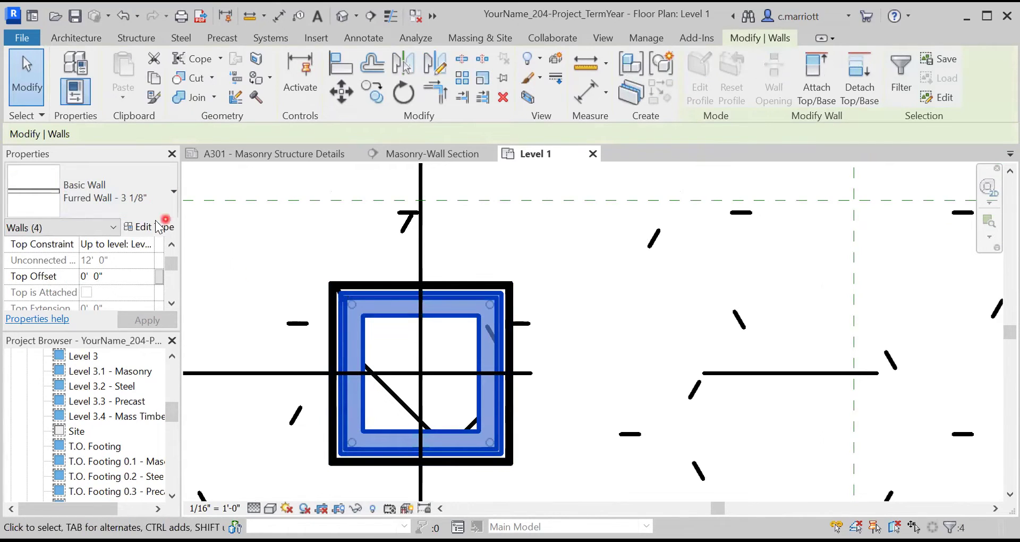
left_click(171, 246)
left_click(139, 260)
left_click(147, 260)
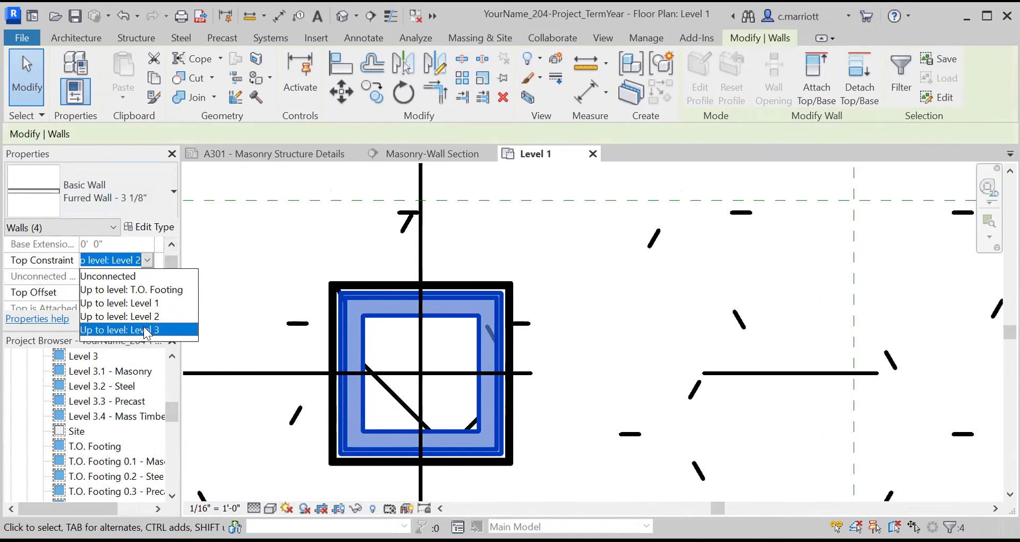
left_click(143, 329)
Apply a top offset of -2' 0" to the column's furred walls and clear the selection.
left_click(82, 294)
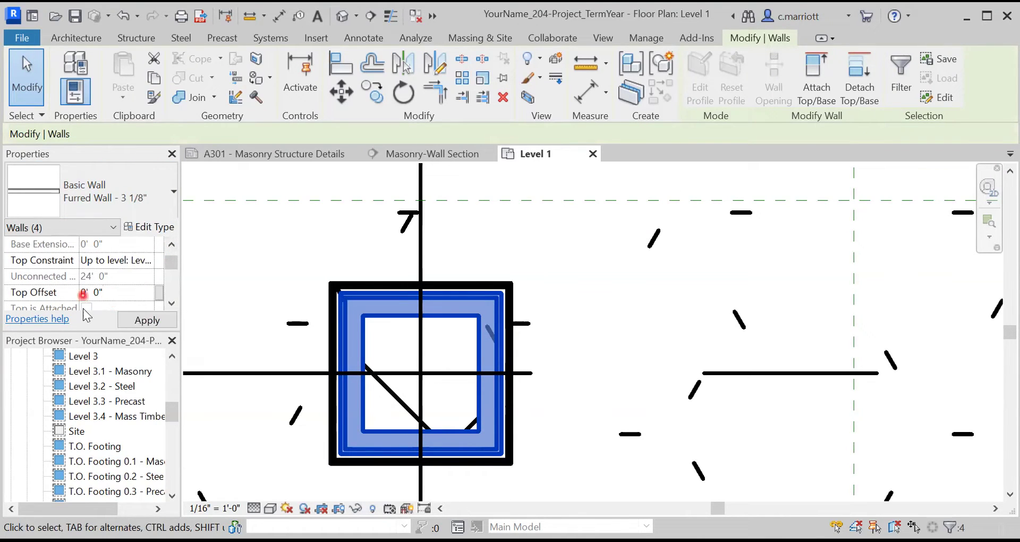
type("-2")
left_click(141, 320)
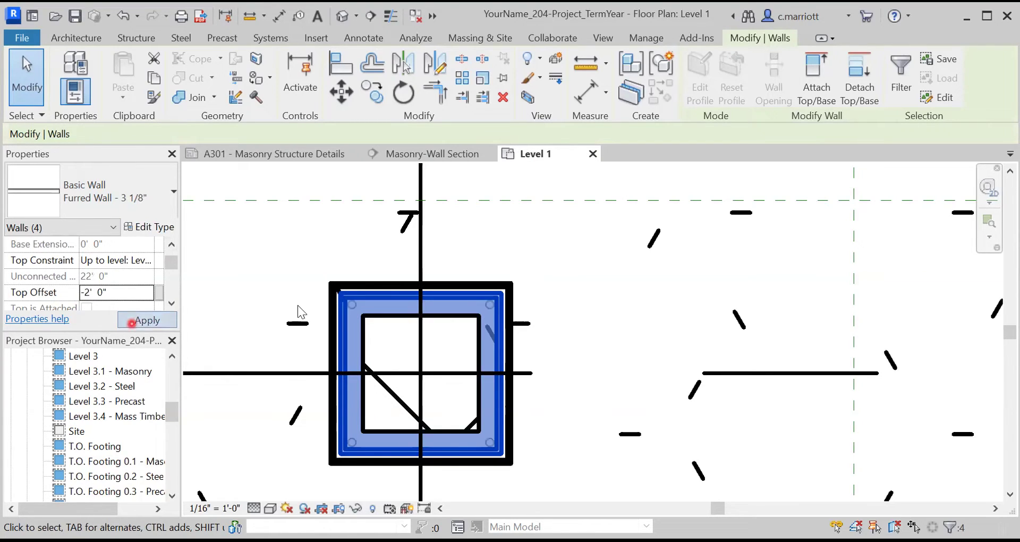
left_click(296, 255)
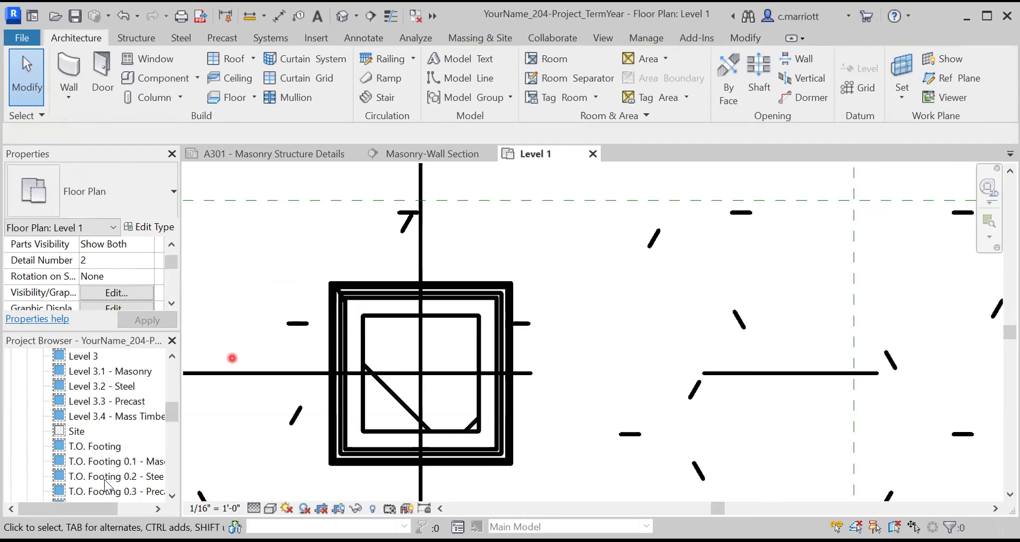
Open the Masonry-Section at Column view and examine the furred walls around the column below the roof structure.
left_click(172, 471)
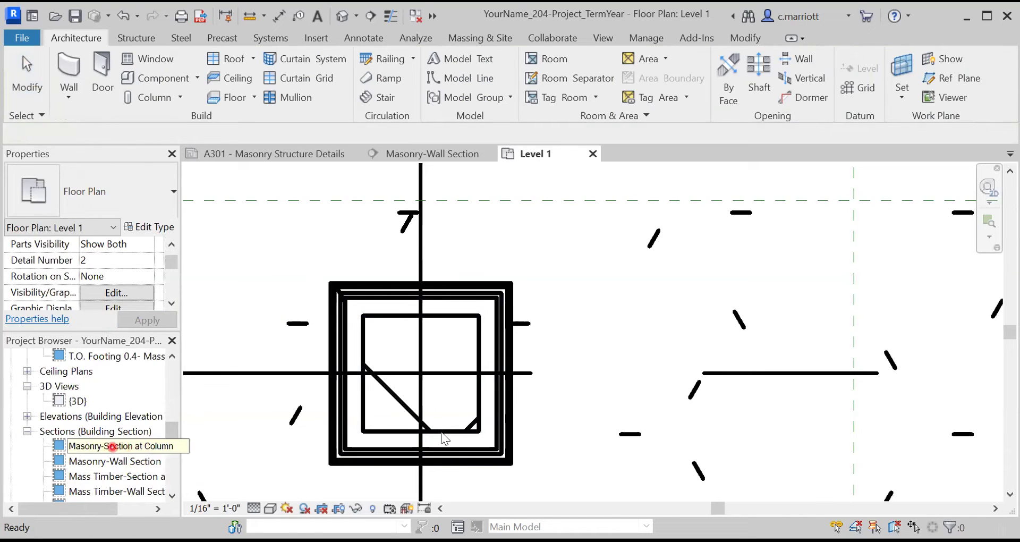
double_click(112, 446)
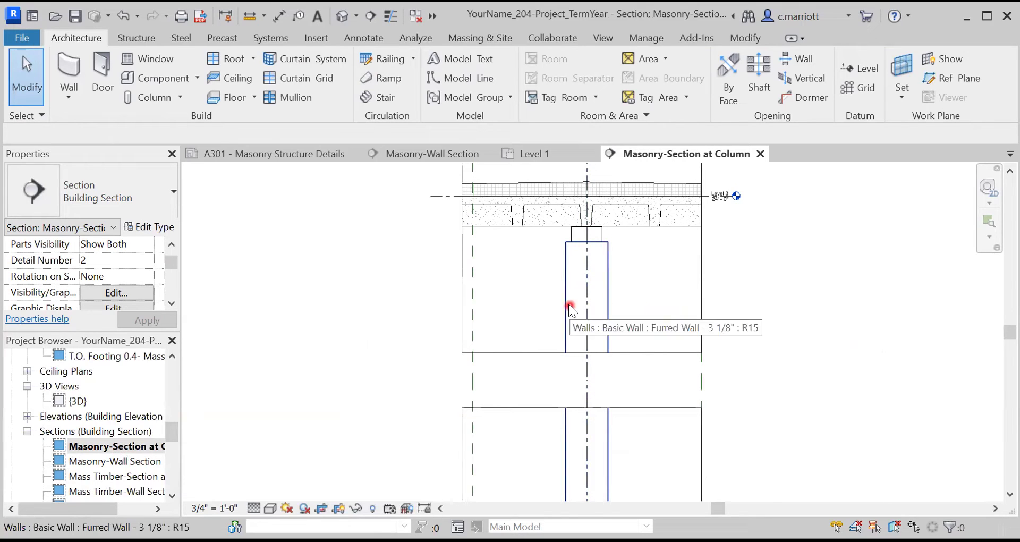
scroll(388, 351, "down", 1)
scroll(389, 352, "down", 2)
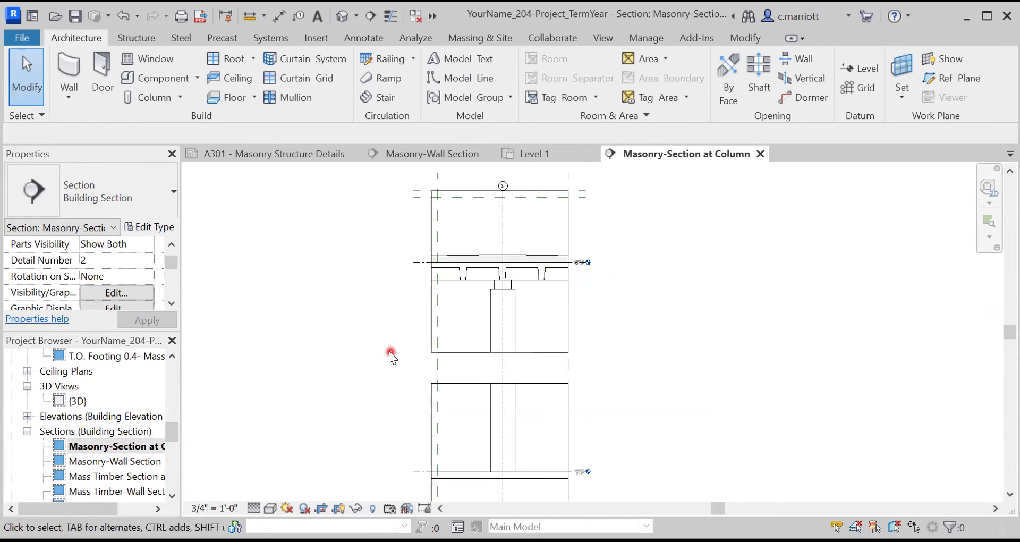
Return to the Masonry-Wall Section view and focus on the wall base at the floor slab.
double_click(108, 461)
scroll(554, 435, "up", 4)
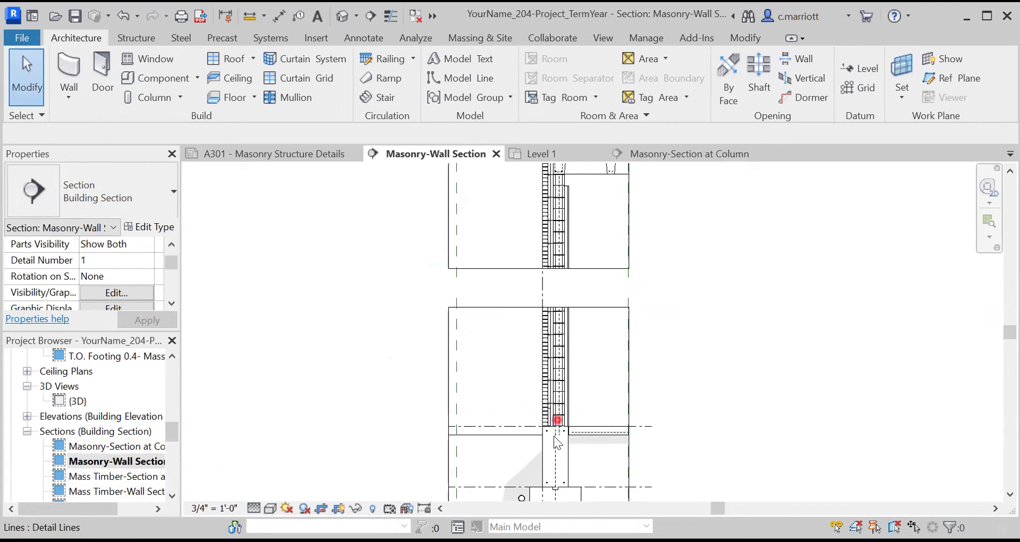
scroll(542, 419, "up", 3)
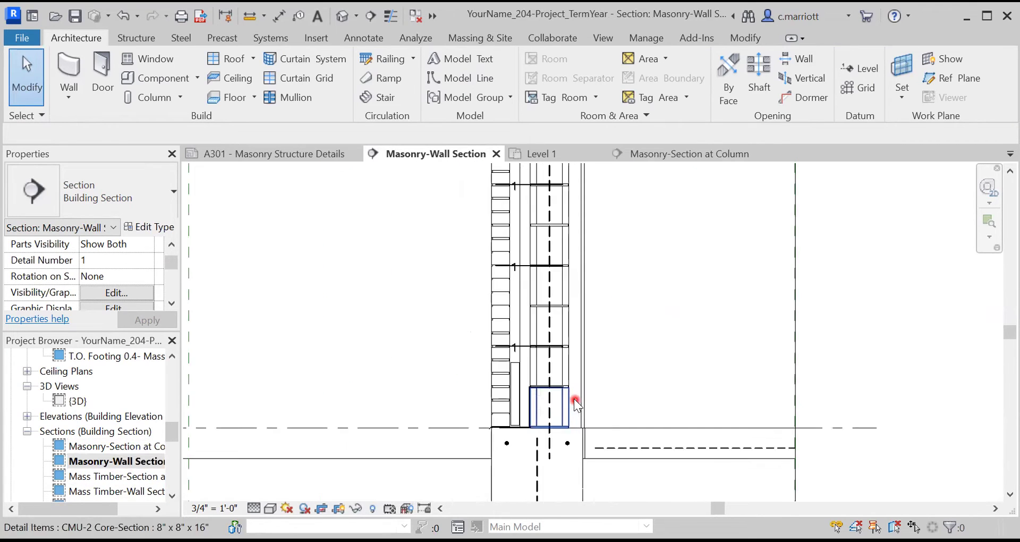
scroll(553, 426, "up", 2)
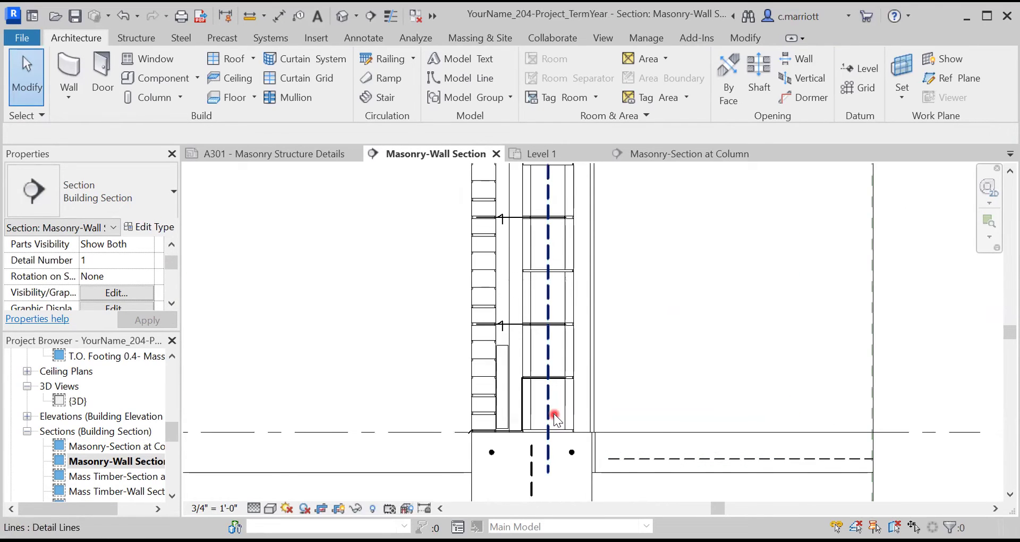
scroll(553, 413, "up", 1)
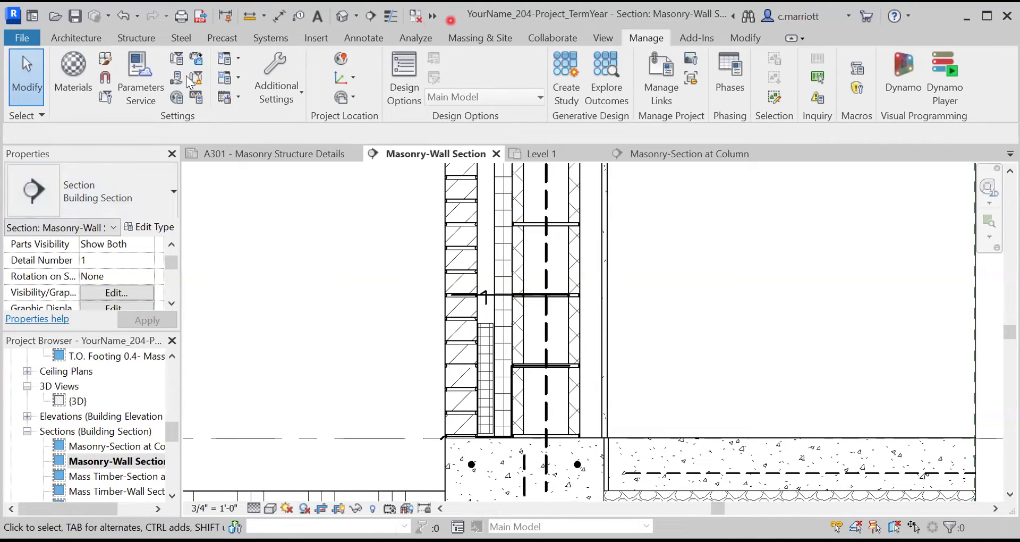
Start a filled region in the wall section and duplicate the Concrete filled region type as Grout.
left_click(349, 40)
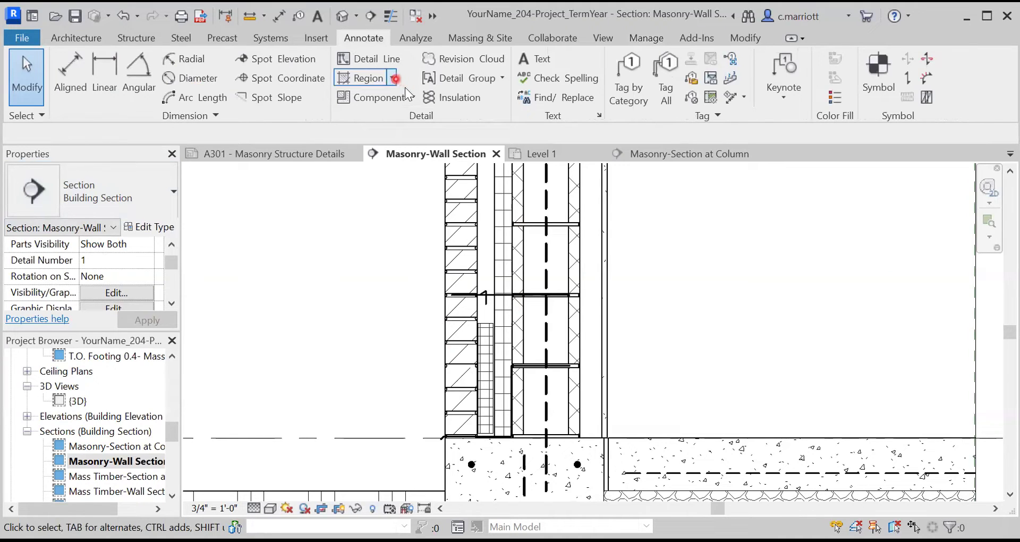
left_click(393, 79)
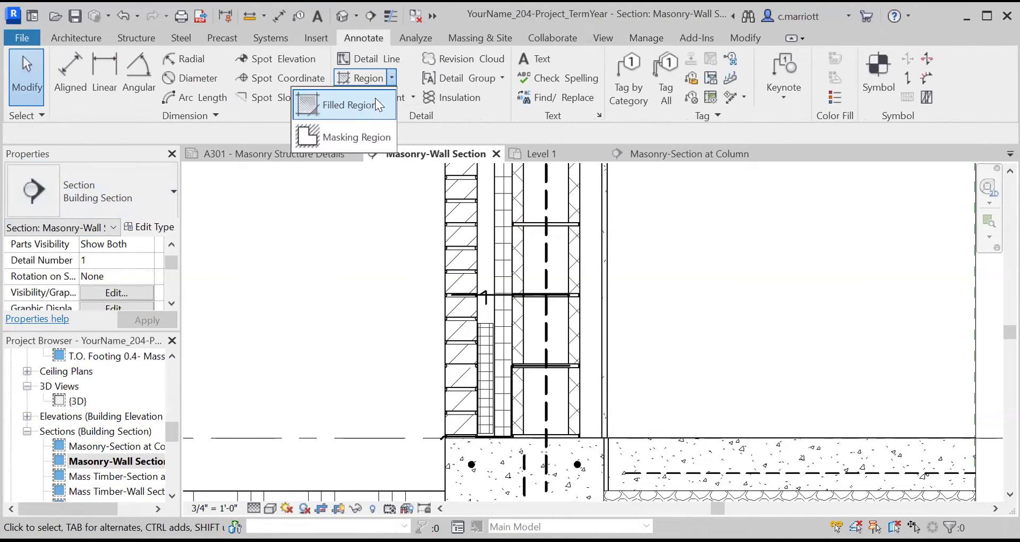
left_click(347, 103)
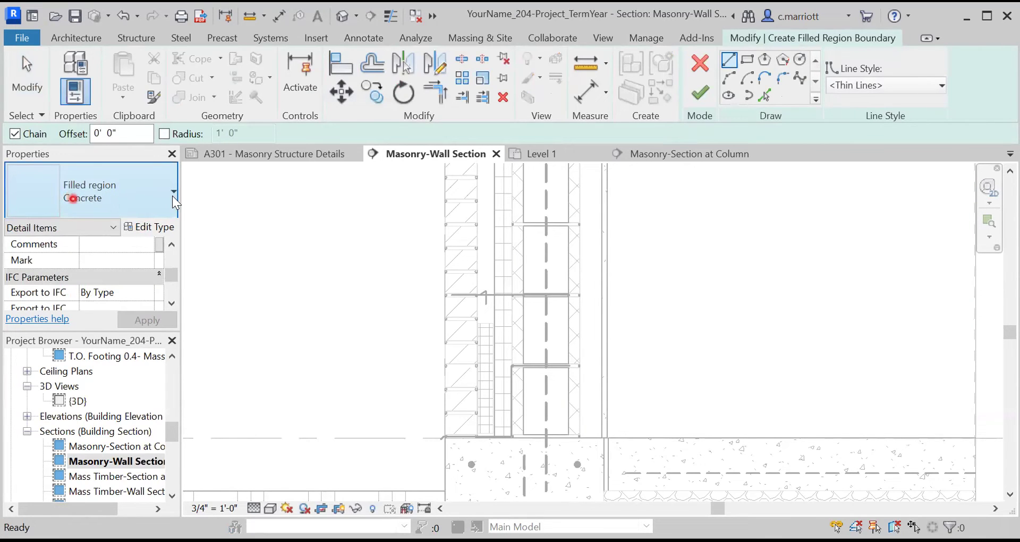
left_click(73, 198)
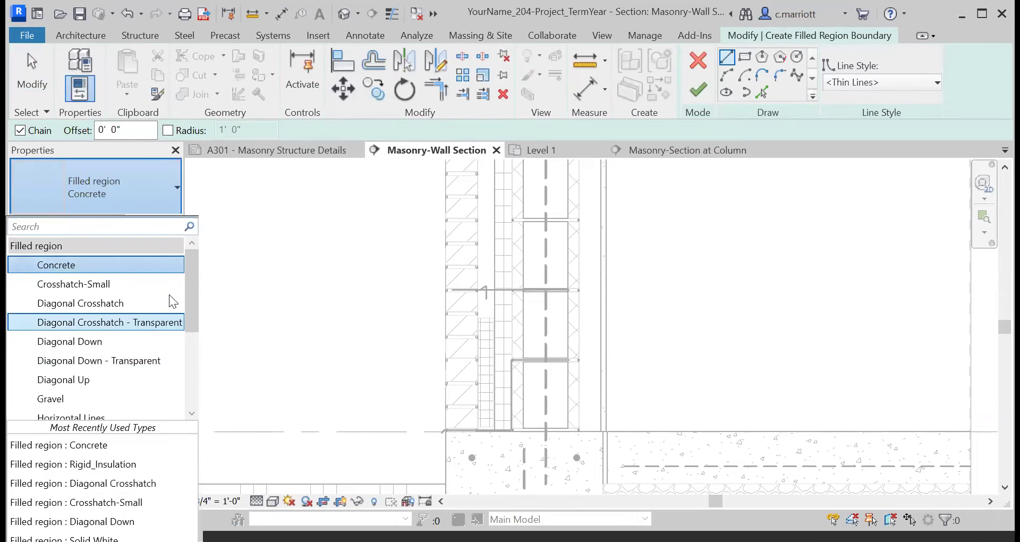
left_click(157, 224)
left_click(146, 226)
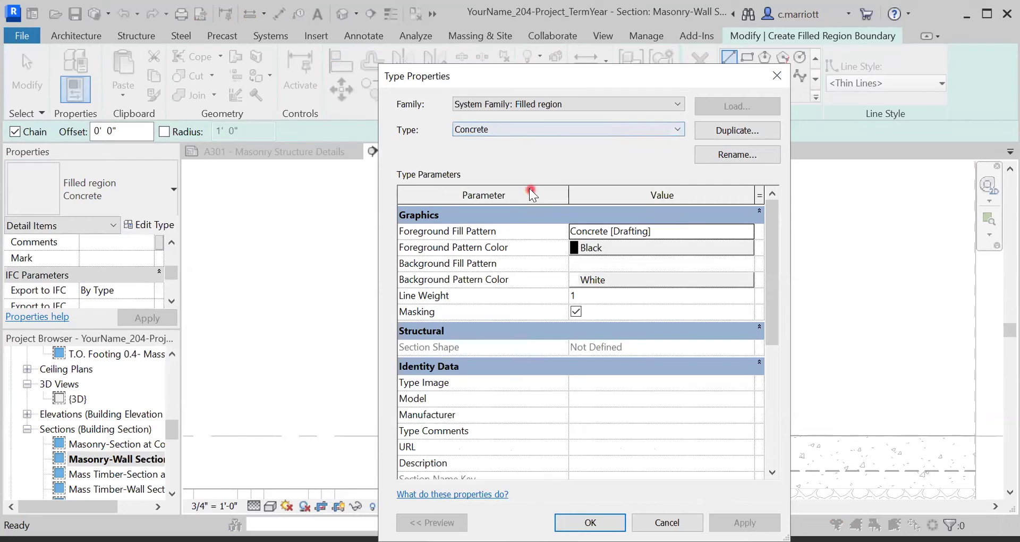
left_click(728, 130)
type("Grout")
left_click(585, 341)
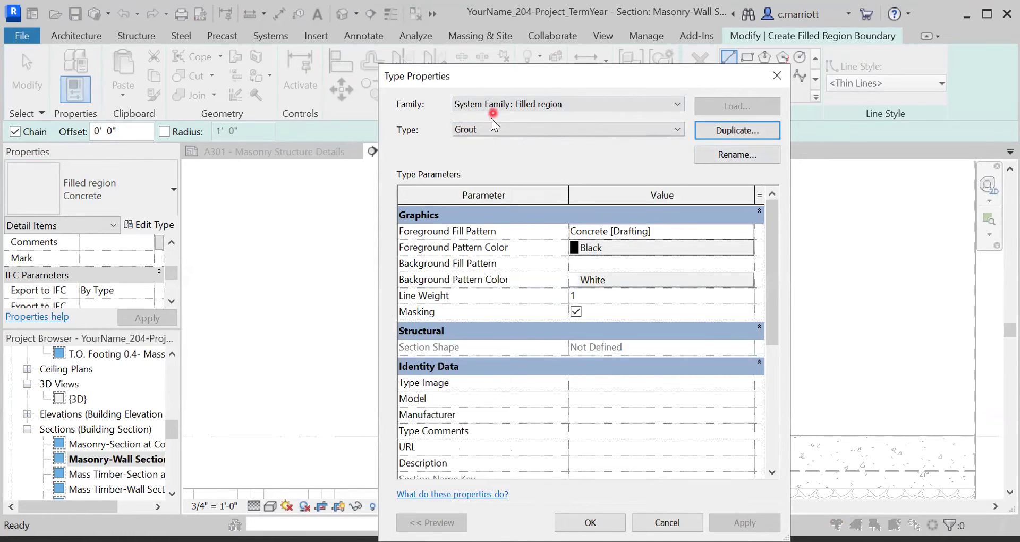
Set the Grout type's foreground fill pattern to the Sand drafting pattern and apply the type changes.
left_click(712, 235)
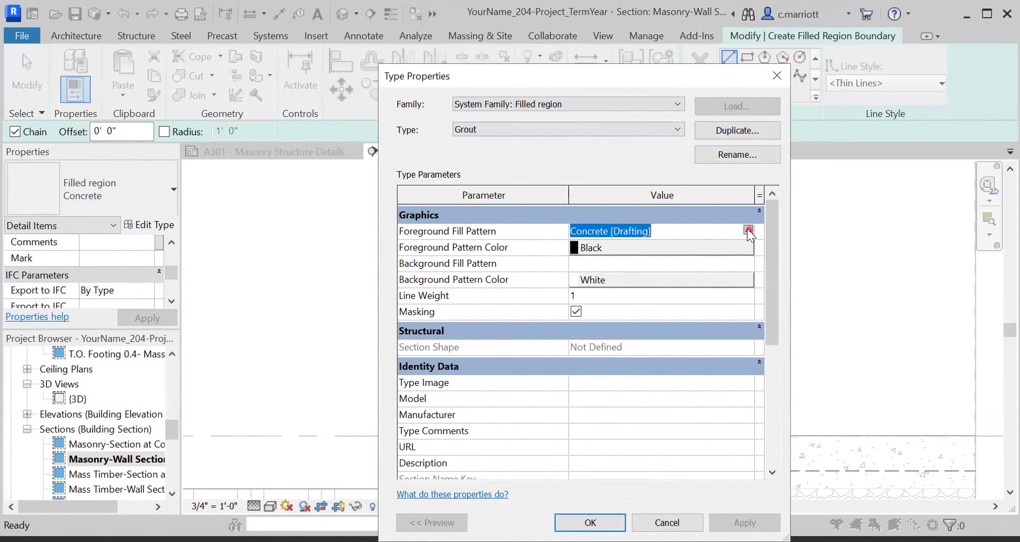
left_click(748, 230)
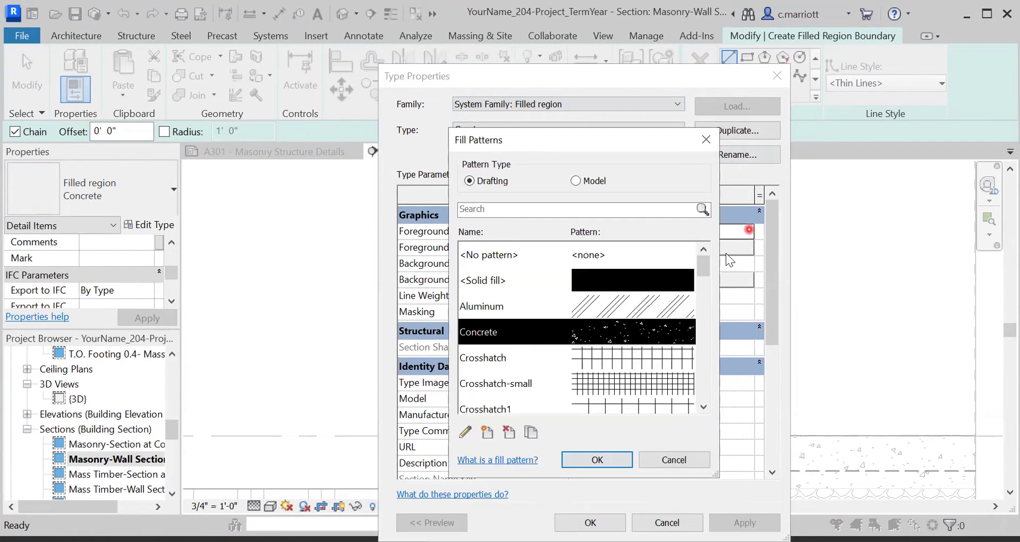
left_click(704, 401)
scroll(704, 399, "down", 7)
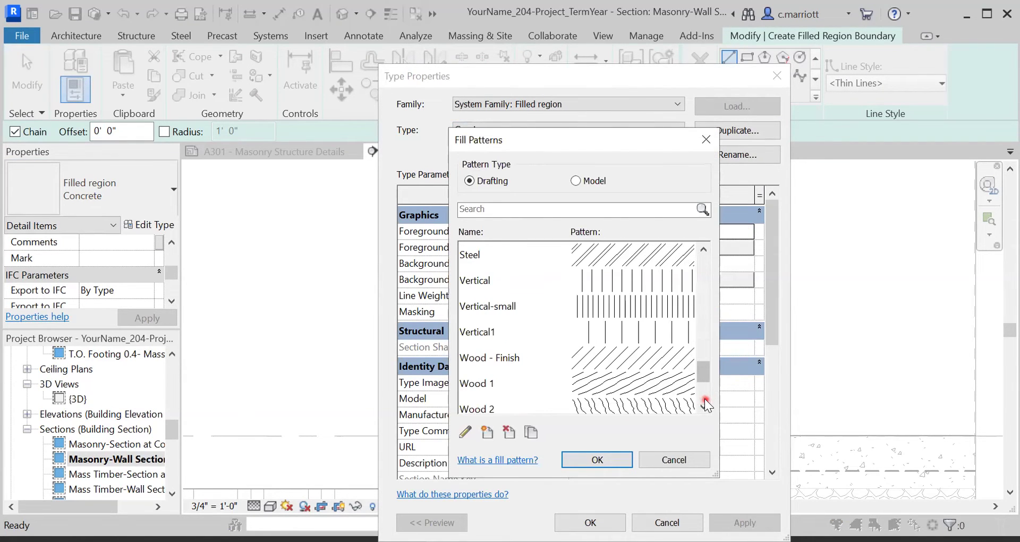
left_click(702, 290)
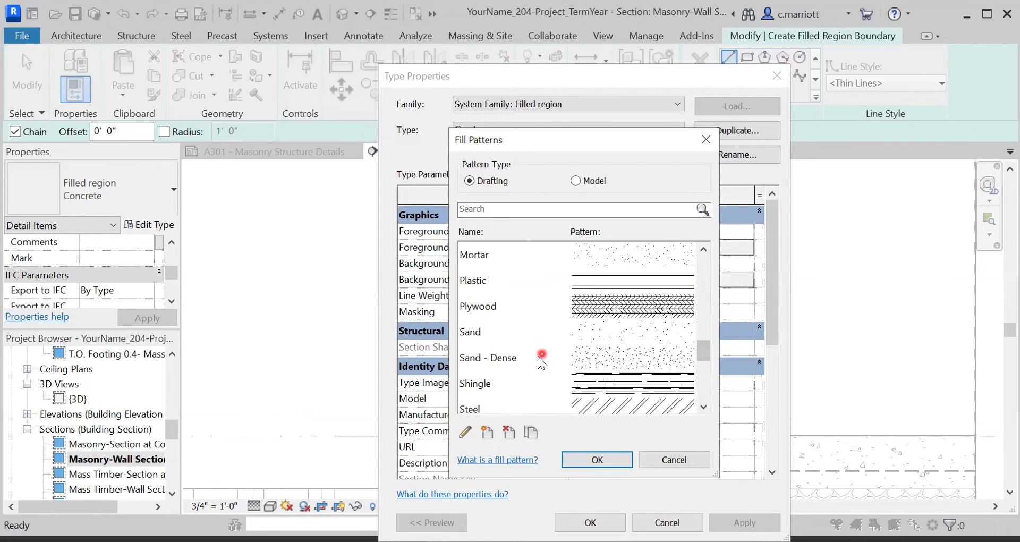
left_click(600, 332)
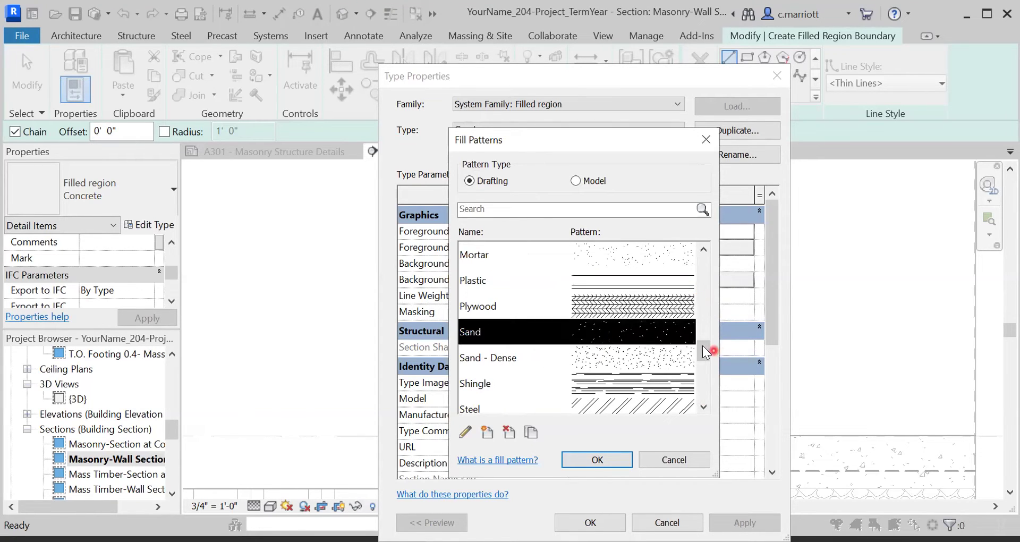
left_click(587, 460)
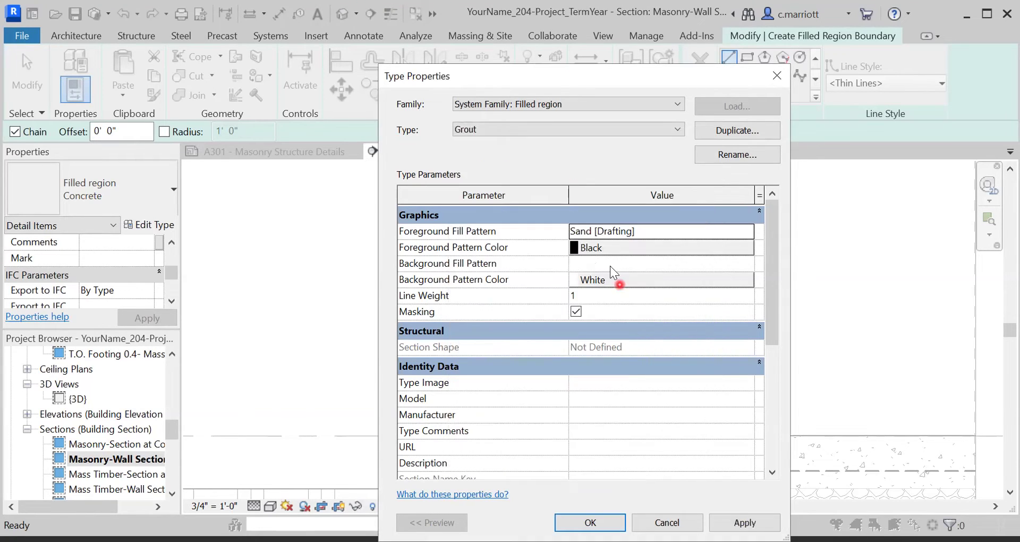
left_click(741, 522)
left_click(577, 523)
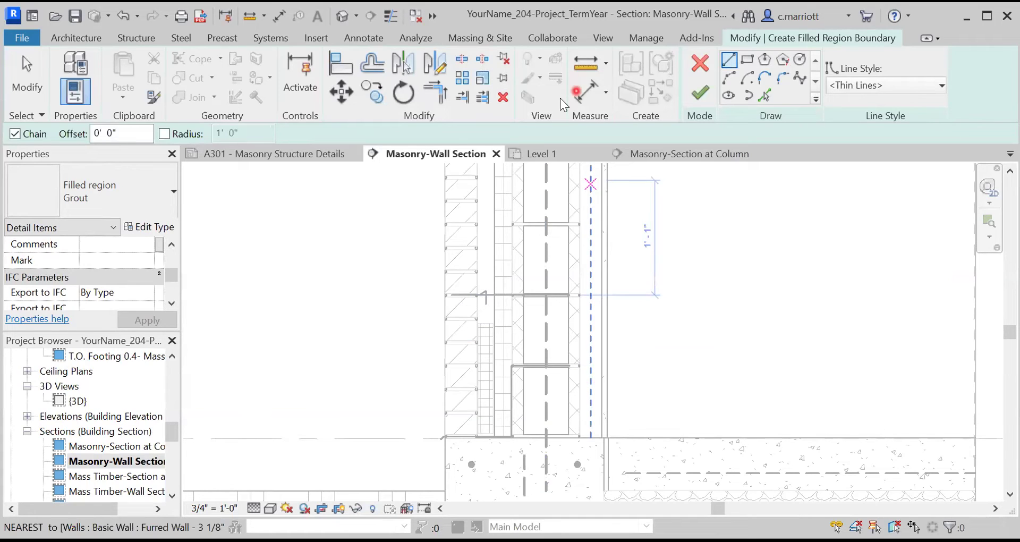
left_click(746, 60)
key("Escape")
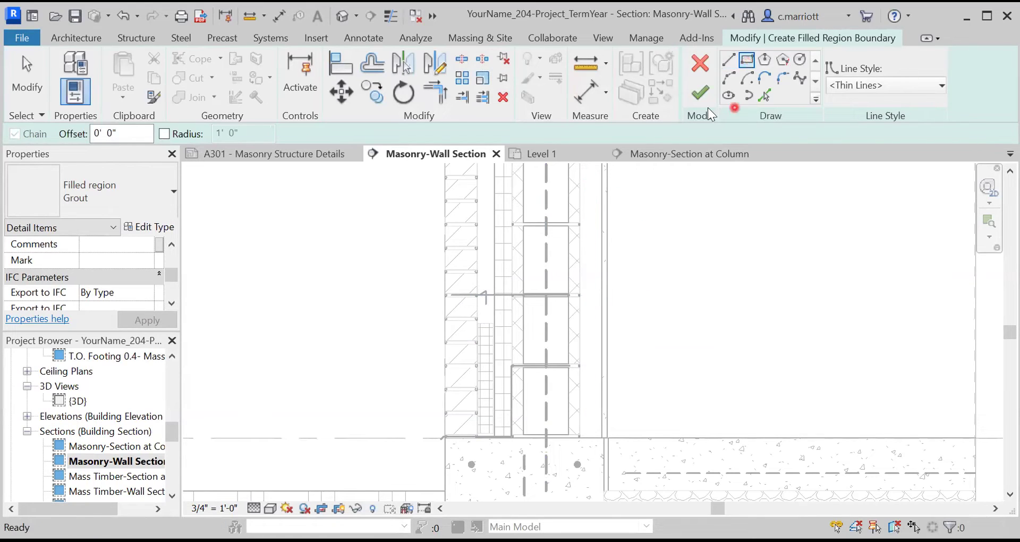
key("Escape")
left_click(353, 38)
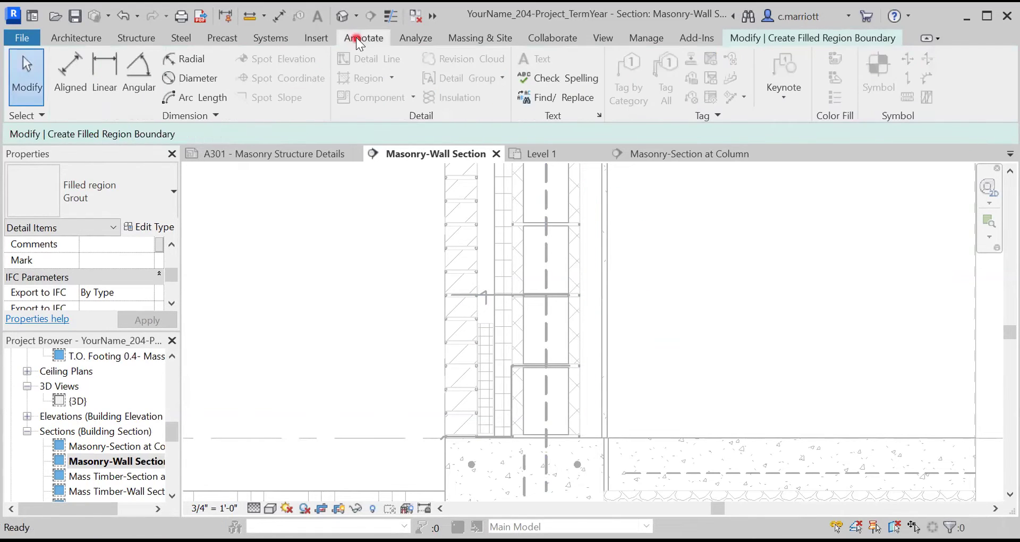
left_click(791, 38)
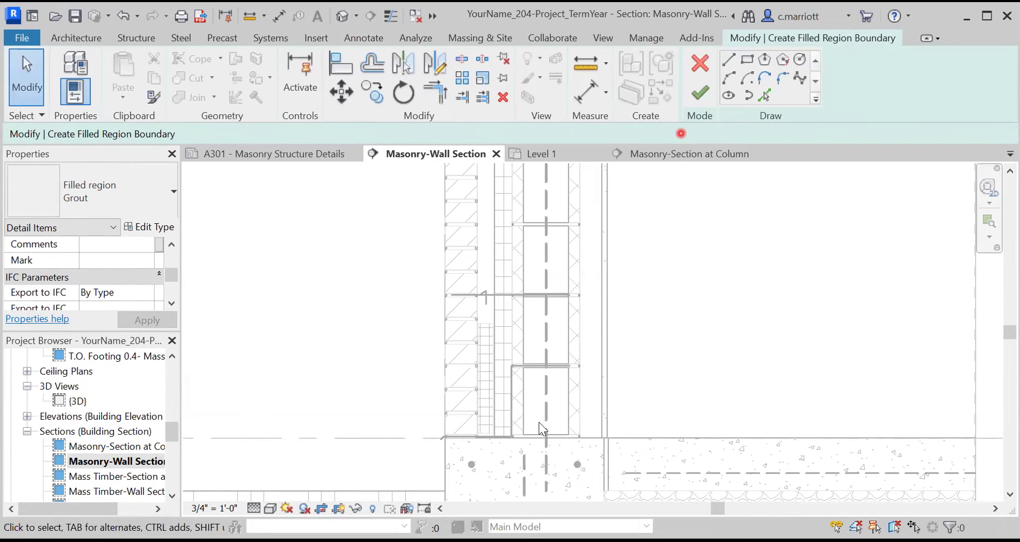
Draw a rectangular Grout region about 5" wide by 7 5/8" high over the lowest CMU core and finish the sketch.
scroll(519, 442, "up", 5)
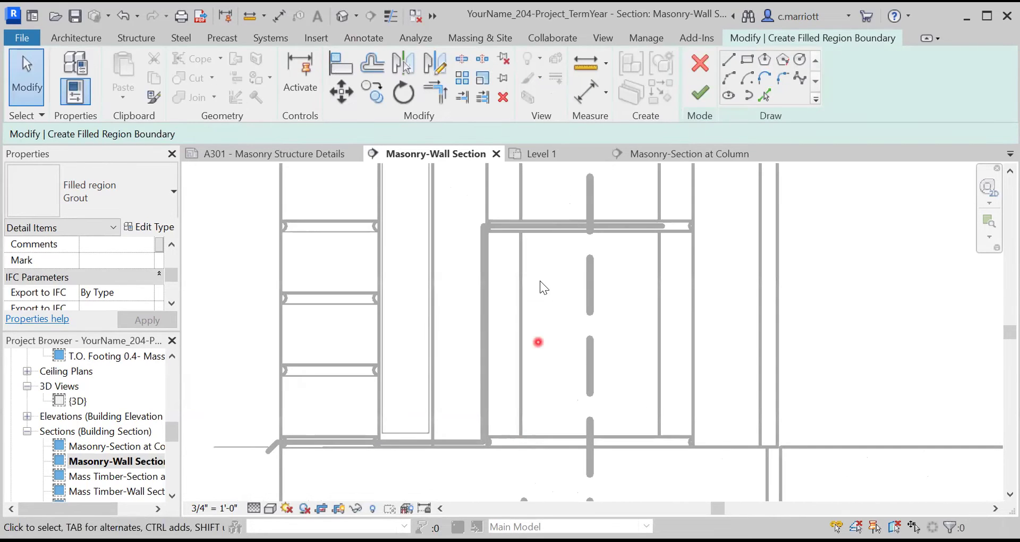
left_click(747, 60)
left_click(520, 437)
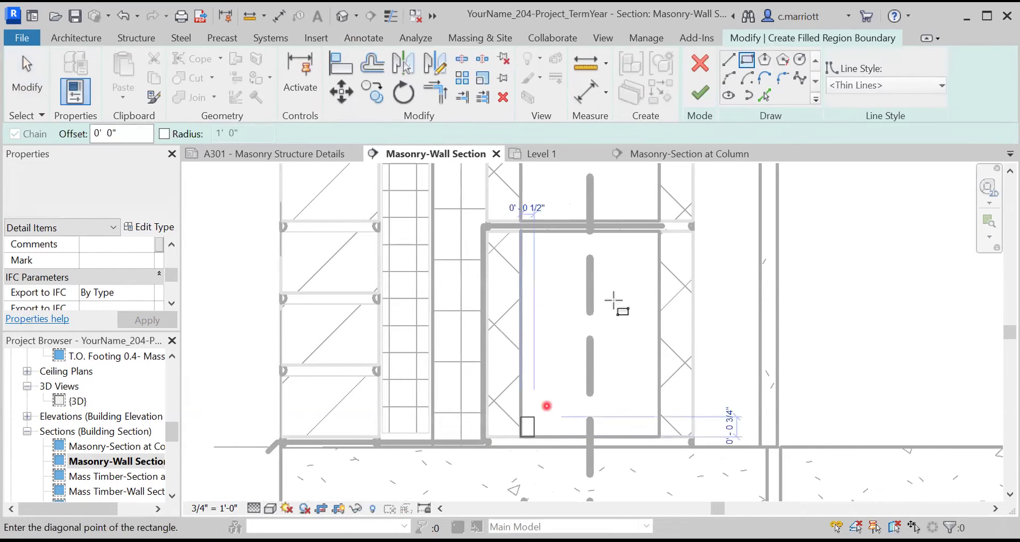
left_click(659, 232)
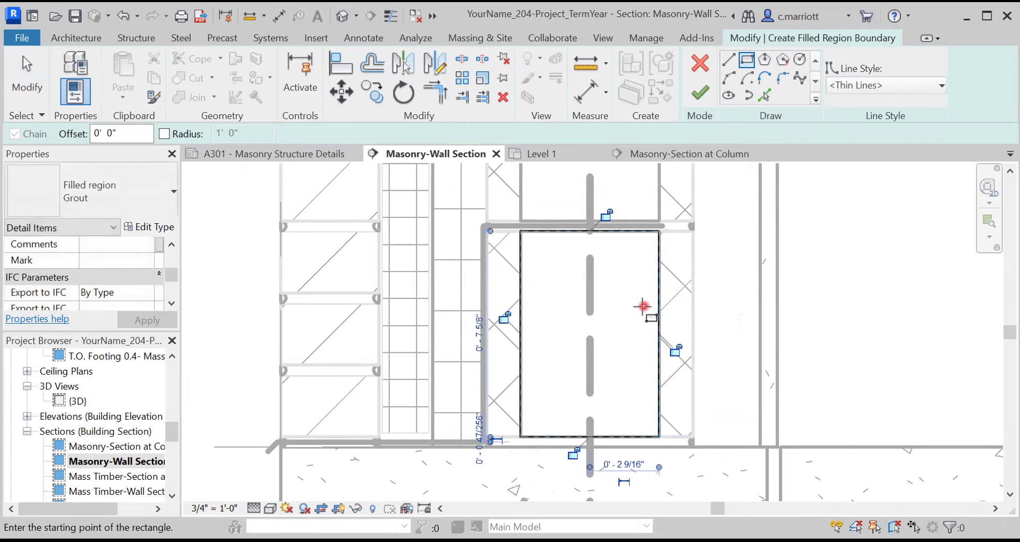
left_click(698, 95)
left_click(678, 383)
Examine the grout fill in the lowest CMU core against the vertical reinforcing line and surrounding wall base.
scroll(584, 354, "down", 3)
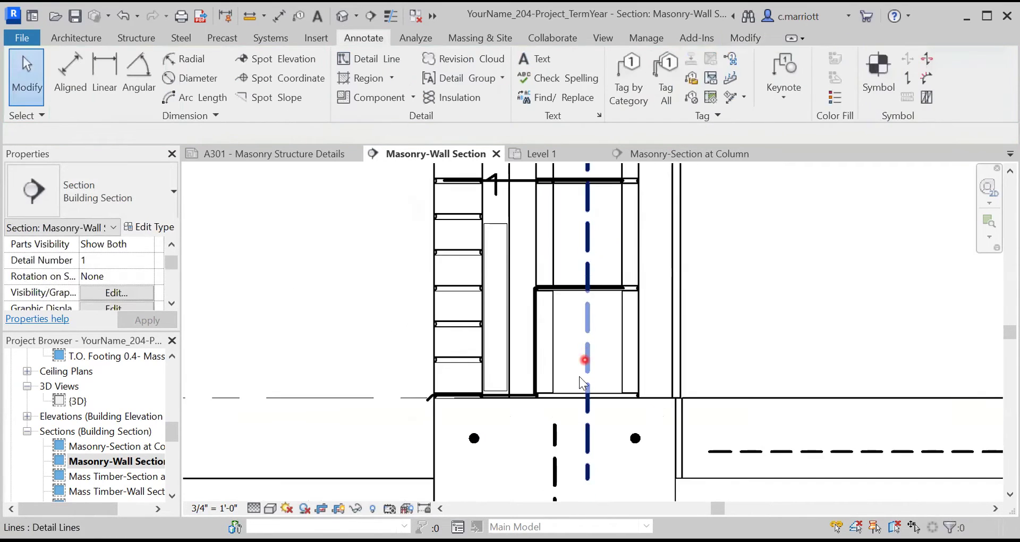
scroll(588, 366, "down", 2)
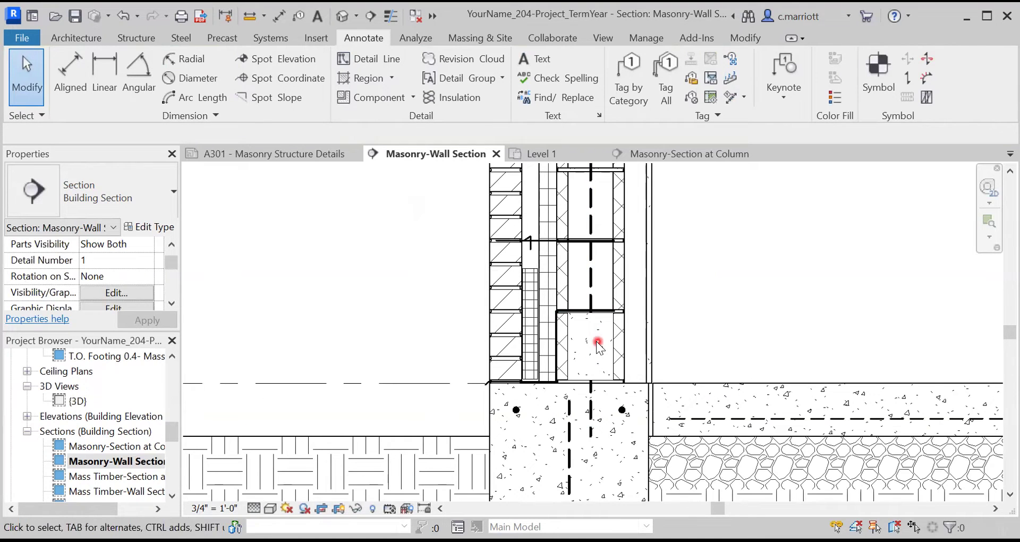
scroll(597, 345, "up", 2)
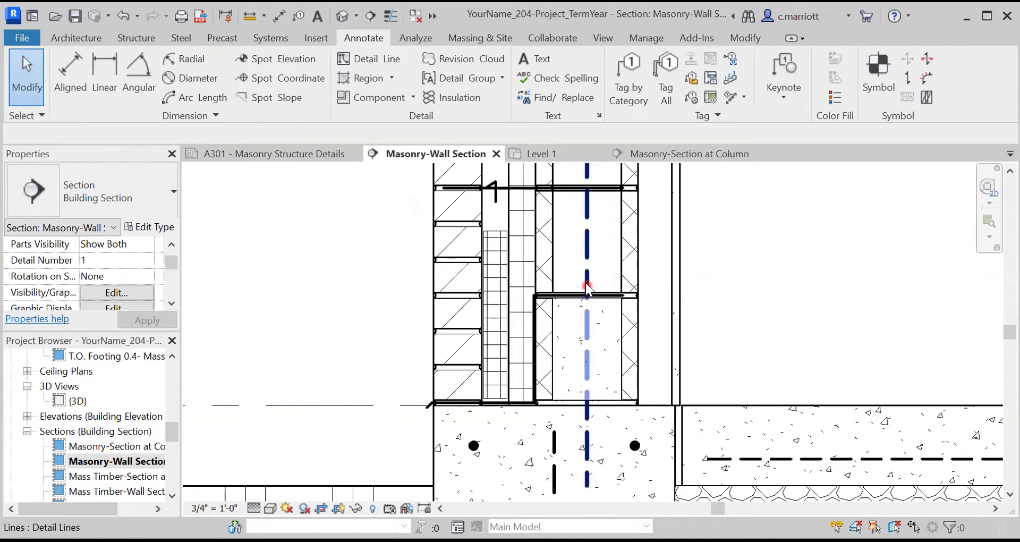
scroll(584, 290, "up", 1)
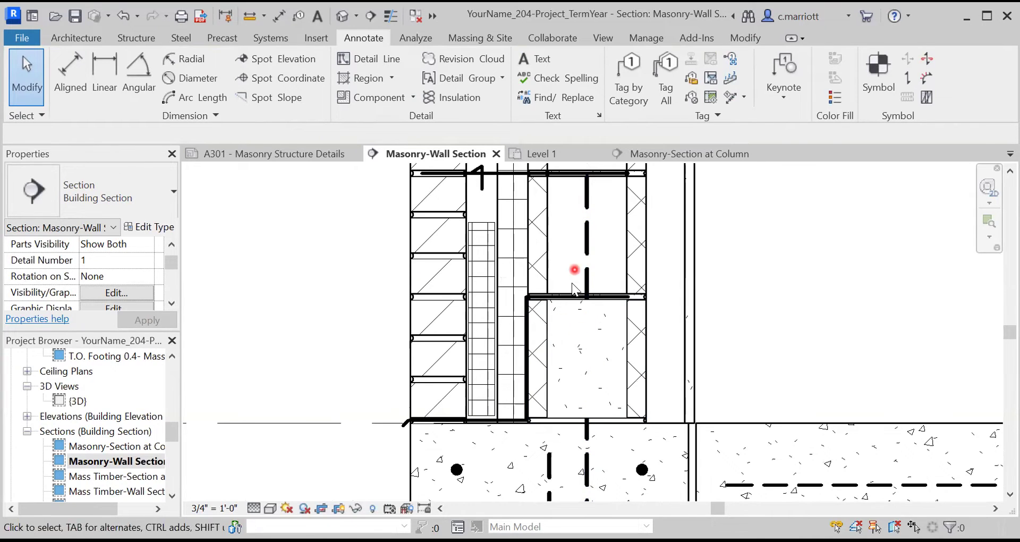
scroll(574, 287, "up", 2)
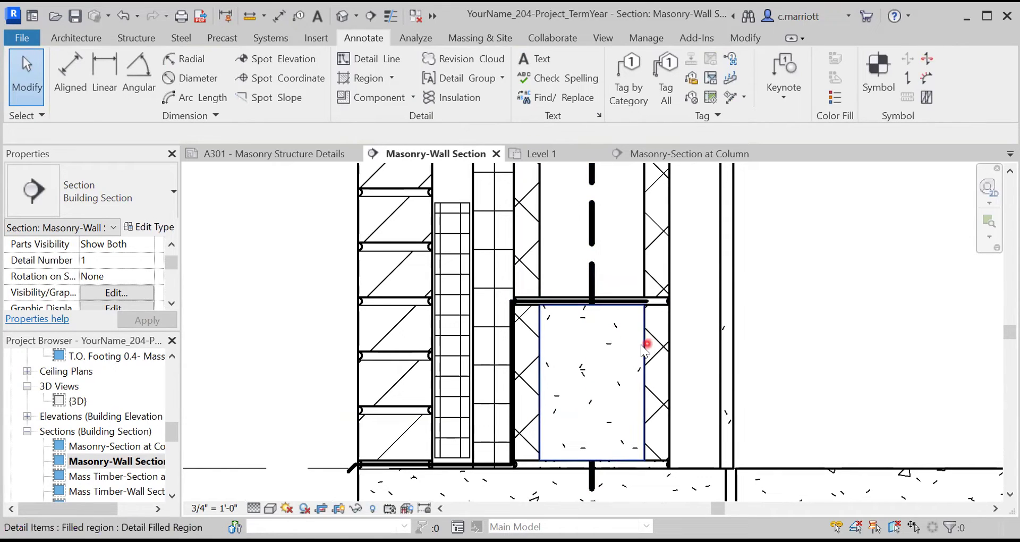
scroll(641, 350, "down", 5)
scroll(637, 318, "down", 4)
middle_click_drag(669, 388, 619, 433)
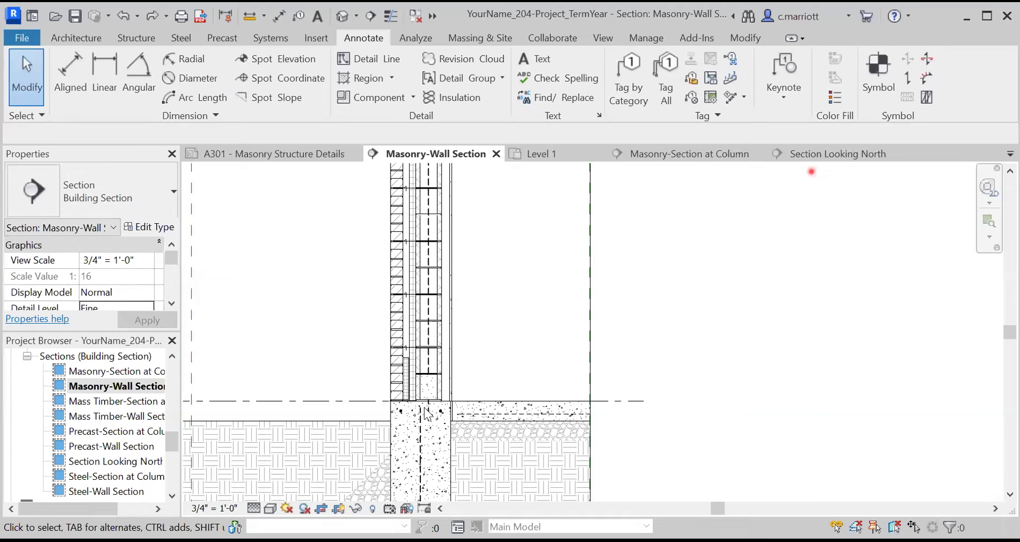
Array the grout region vertically up the CMU wall as 40 ungrouped items spaced 8" apart.
scroll(421, 409, "up", 2)
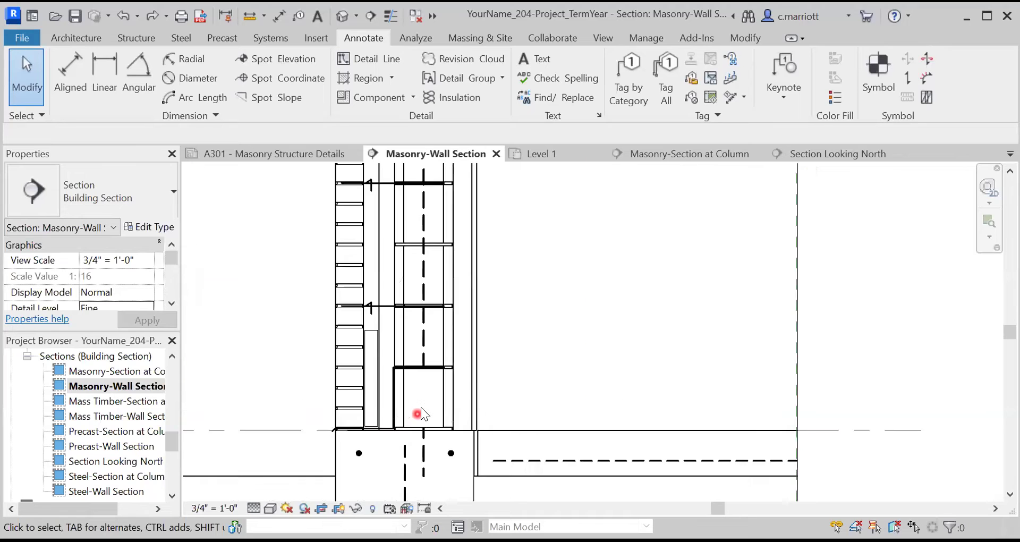
scroll(421, 412, "up", 1)
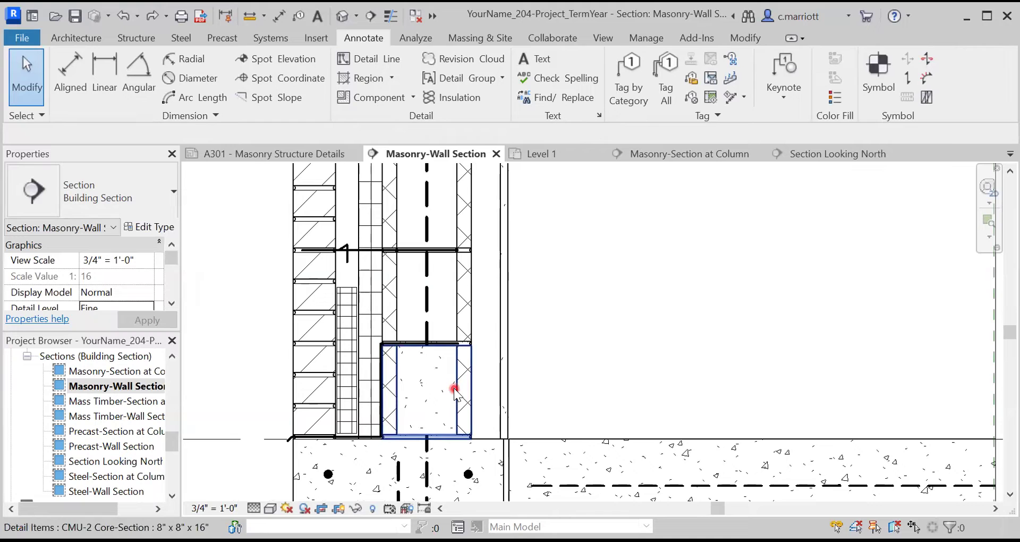
key("Tab")
left_click(454, 392)
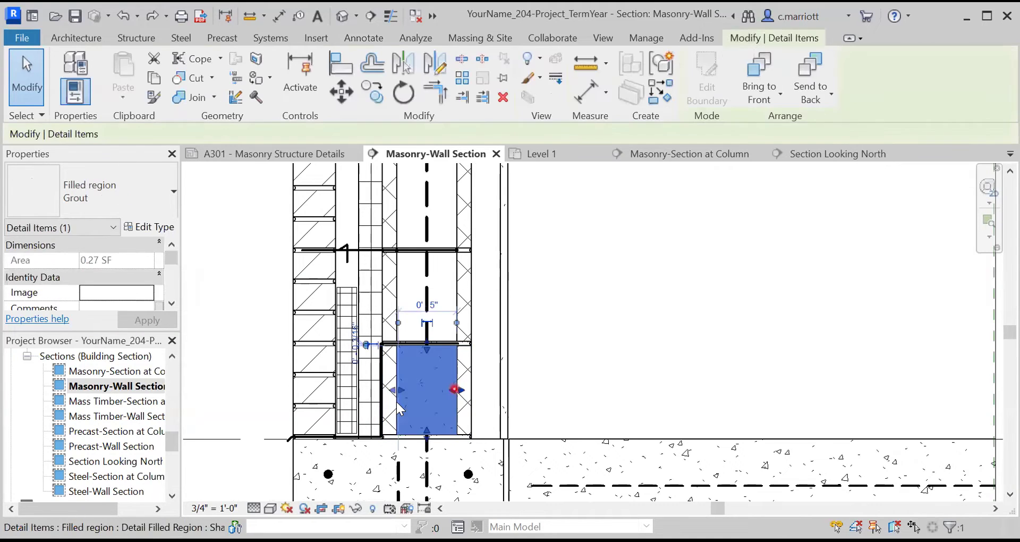
left_click(461, 80)
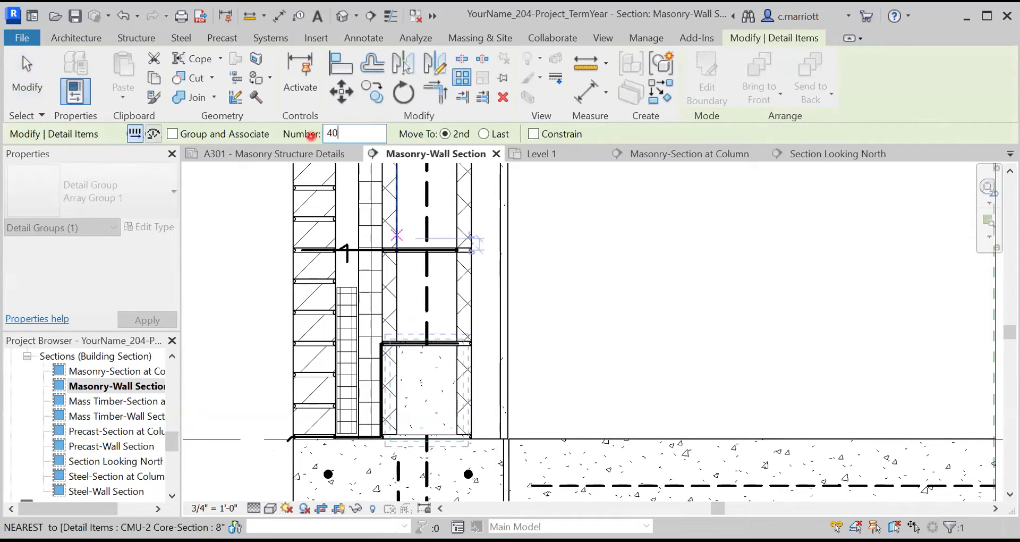
left_click(236, 355)
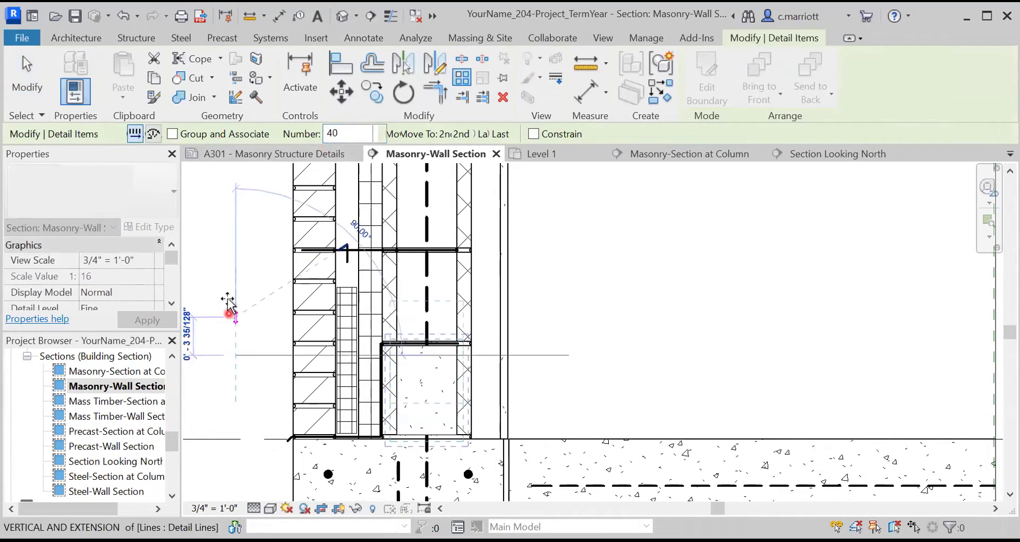
type("8")
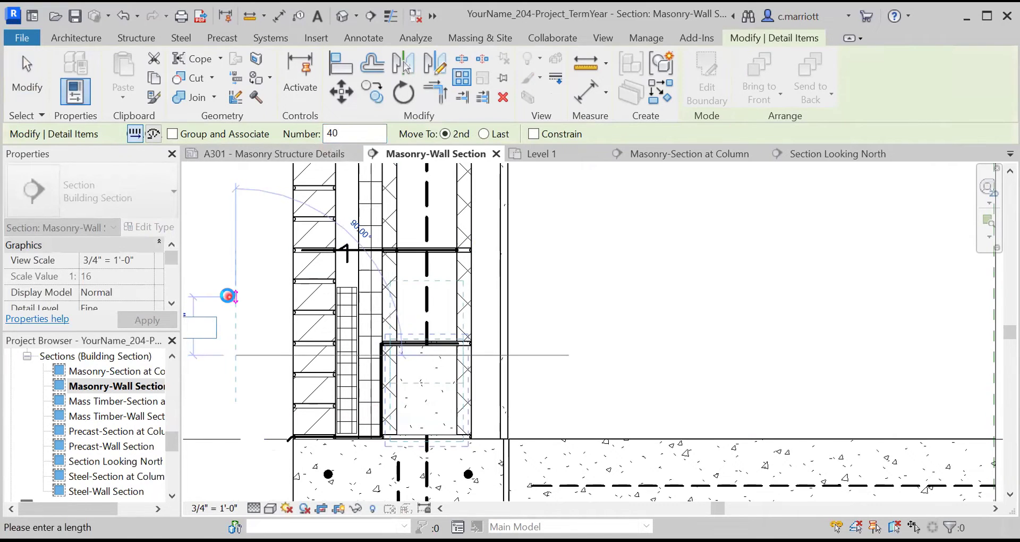
key("Return")
Delete the topmost grout copy covering the bond beam block directly below the parapet cap.
scroll(406, 378, "down", 4)
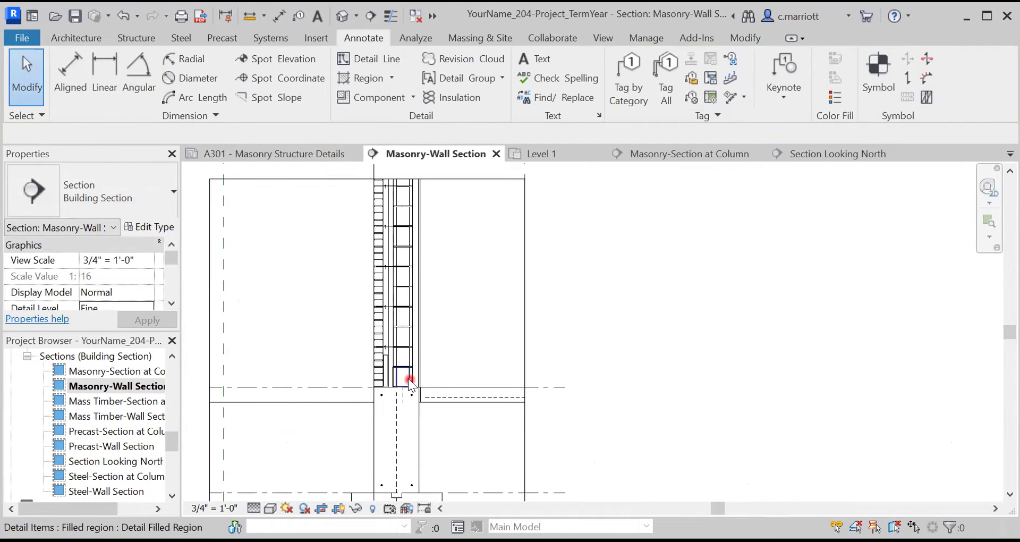
middle_click_drag(431, 295, 439, 470)
mouse_move(436, 303)
middle_mouse_down()
mouse_move(433, 411)
mouse_move(411, 491)
middle_mouse_up()
middle_click_drag(407, 331, 403, 385)
scroll(384, 307, "up", 3)
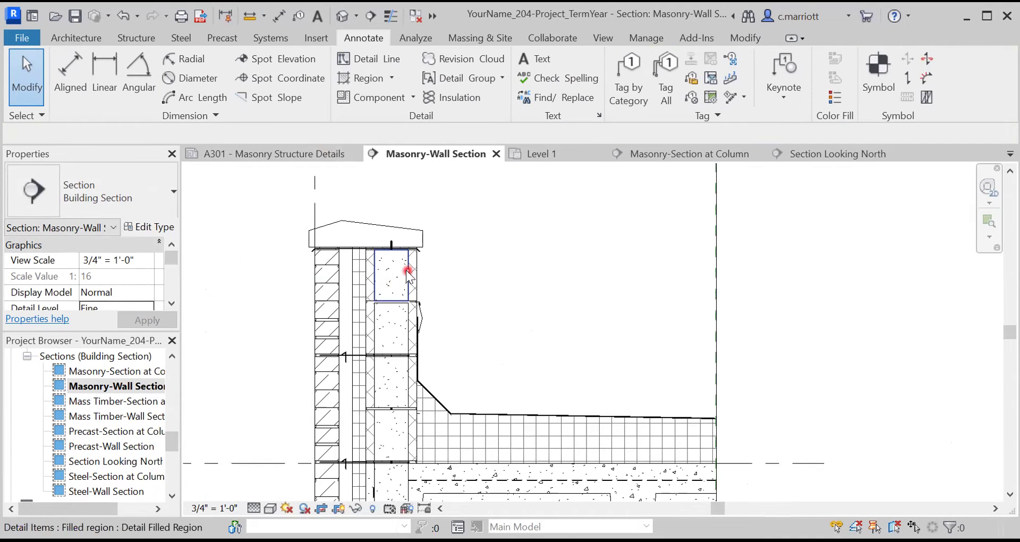
left_click(408, 274)
key("Delete")
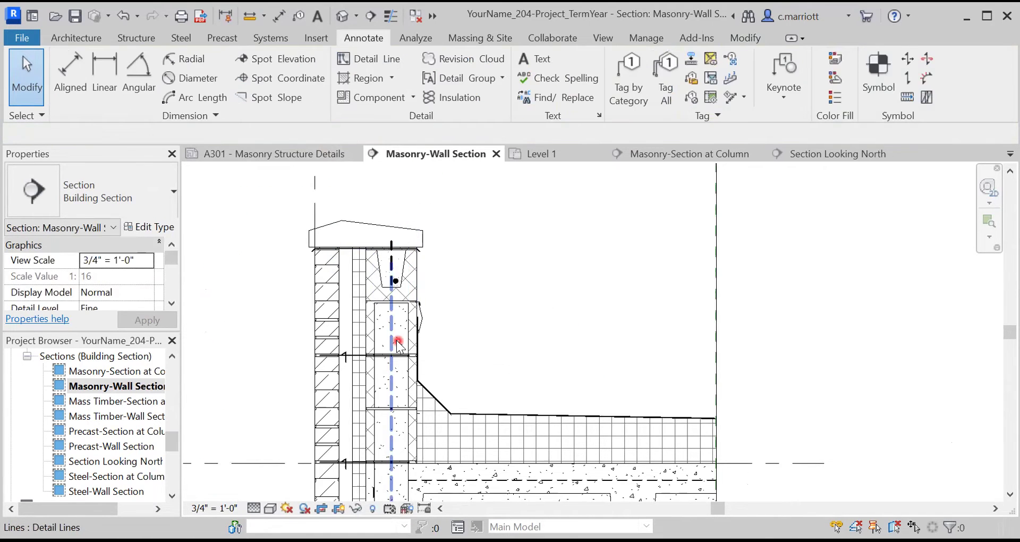
scroll(397, 284, "up", 5)
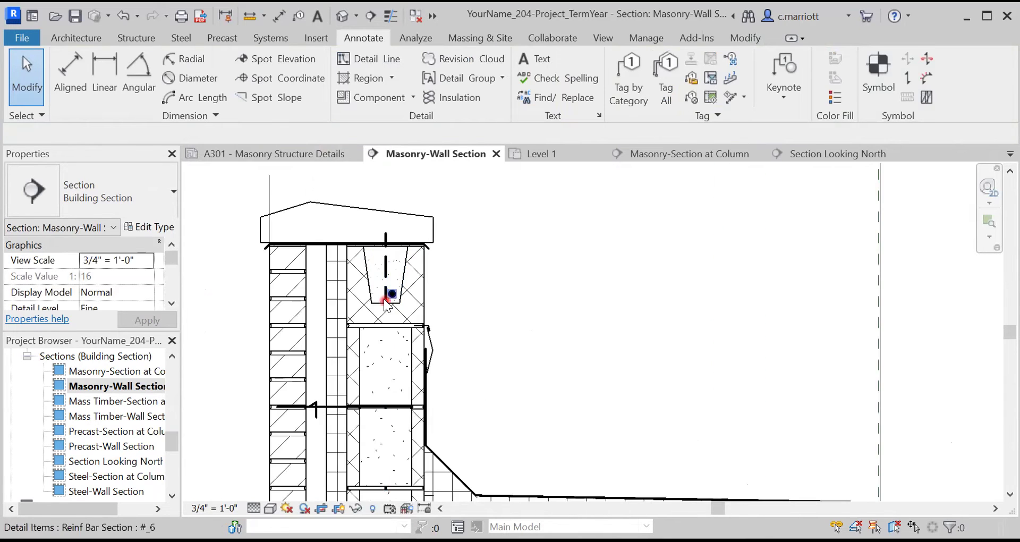
scroll(414, 355, "down", 5)
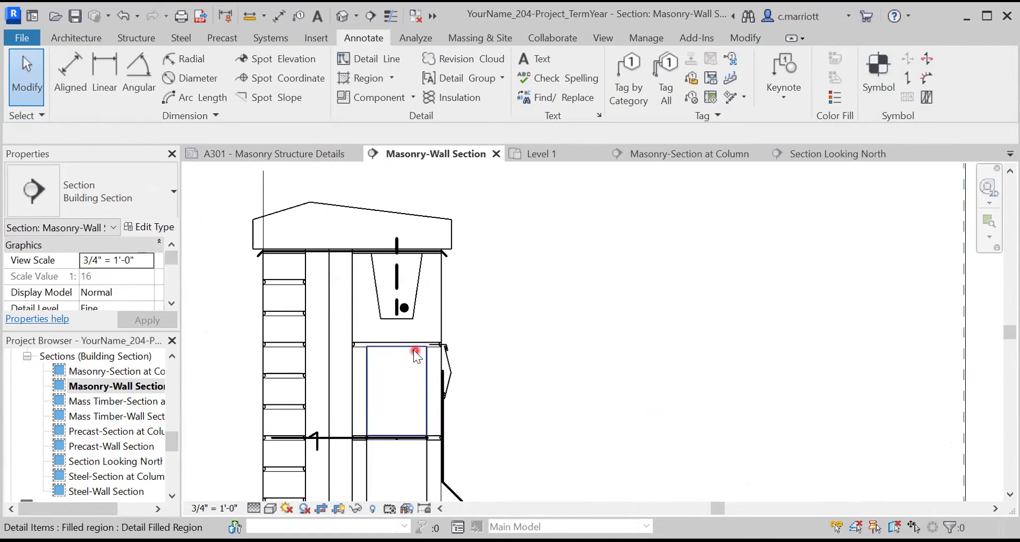
middle_click_drag(407, 390, 374, 362)
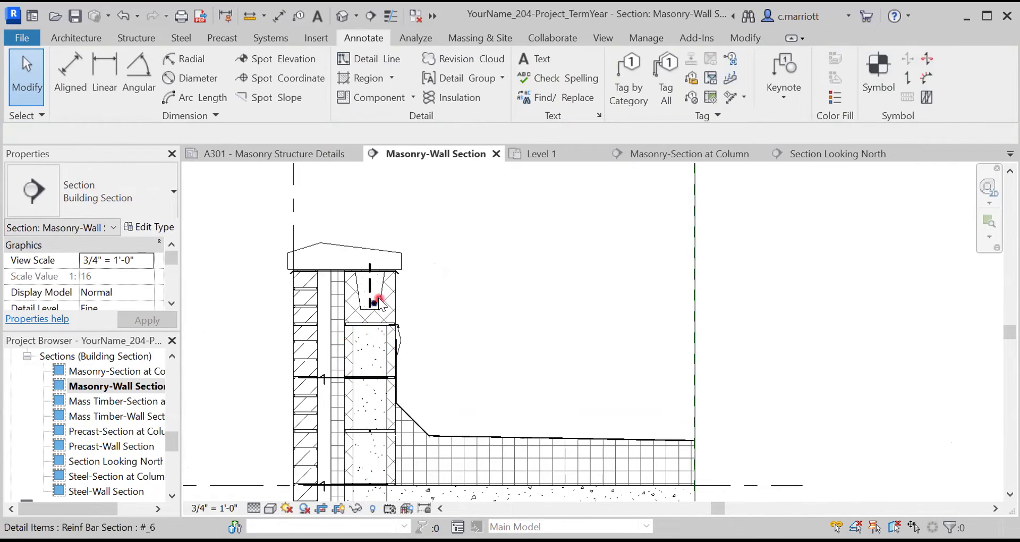
scroll(376, 295, "up", 4)
left_click(387, 281)
key("Escape")
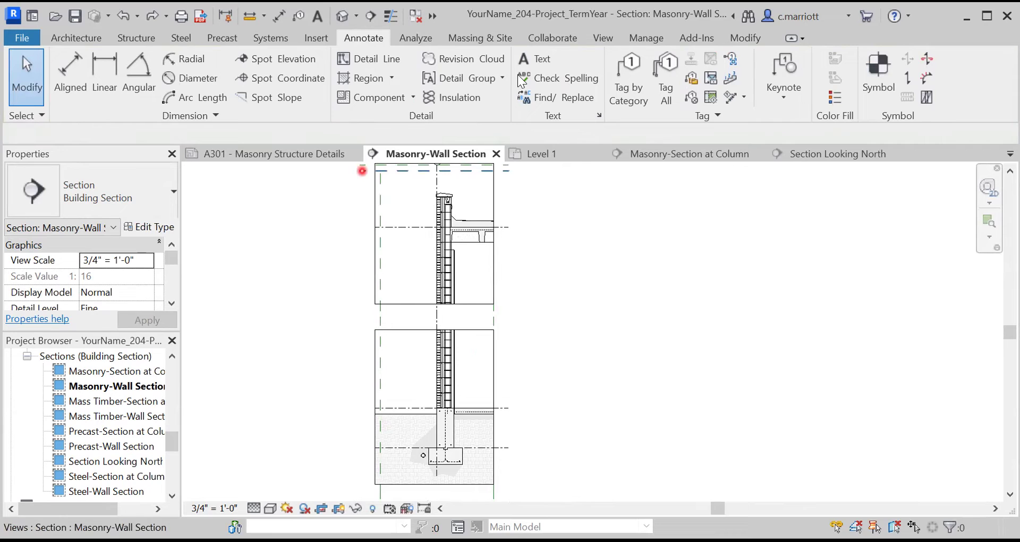
Set the detail line style to Hidden 1/16-3.
left_click(389, 60)
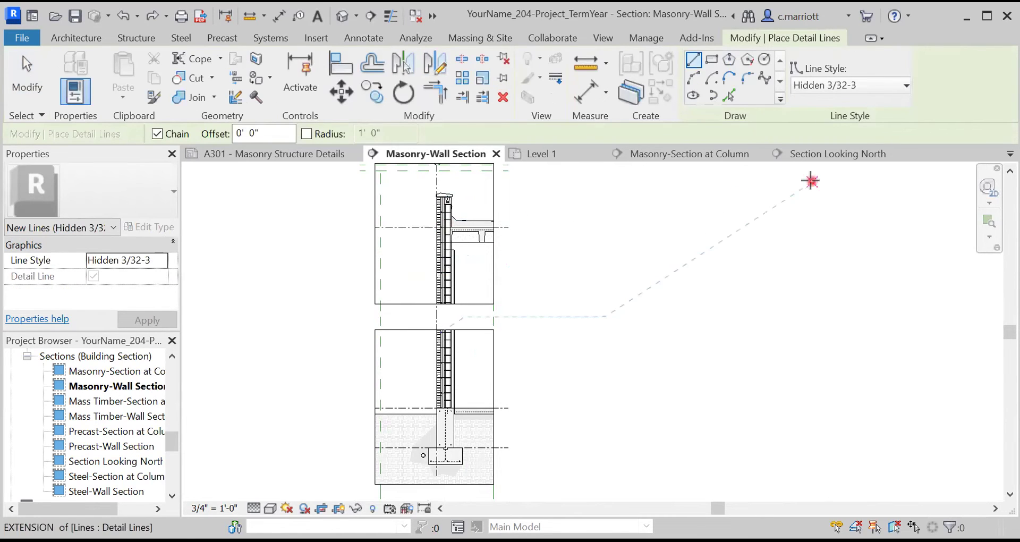
left_click(880, 90)
scroll(829, 240, "up", 1)
left_click(826, 232)
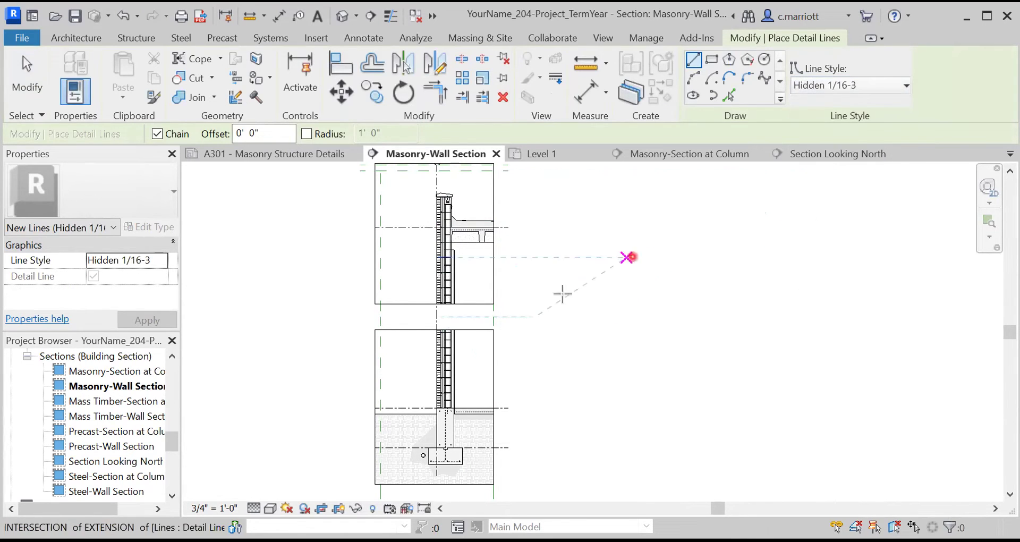
scroll(433, 255, "up", 3)
key("Escape")
key("Escape")
Draw a vertical detail line about 26' long down the CMU's cavity-side face from the parapet cap to the flashing above the lowest course.
middle_click_drag(434, 248, 457, 372)
scroll(473, 233, "up", 4)
scroll(471, 216, "down", 1)
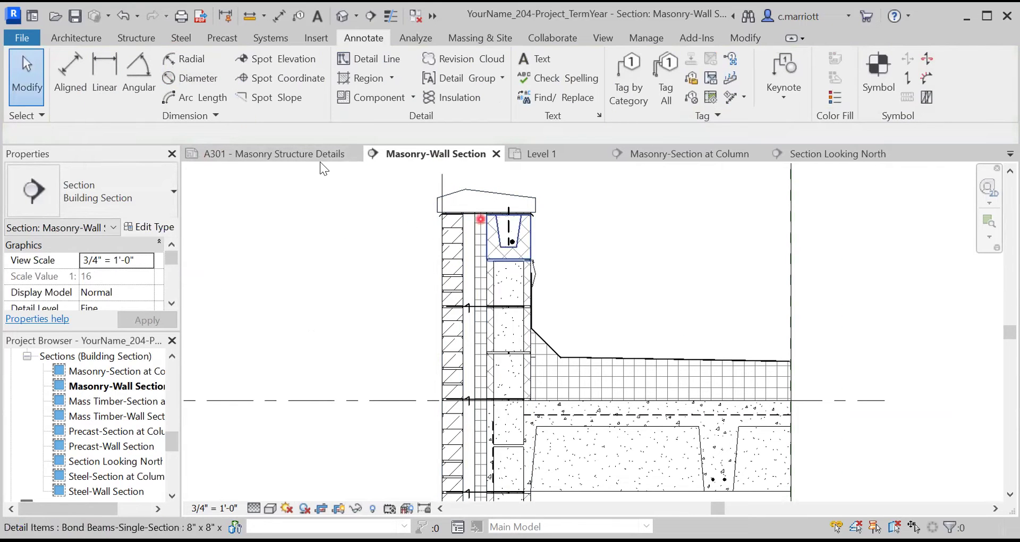
left_click(367, 60)
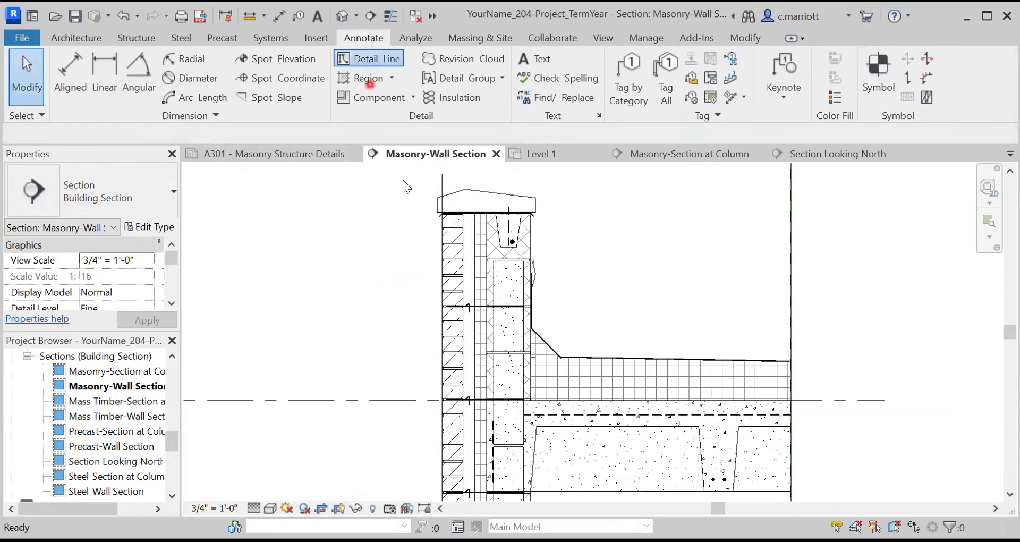
left_click(487, 213)
scroll(485, 256, "down", 2)
scroll(474, 363, "down", 2)
middle_click_drag(473, 364, 468, 199)
scroll(471, 416, "up", 1)
middle_click_drag(471, 416, 466, 195)
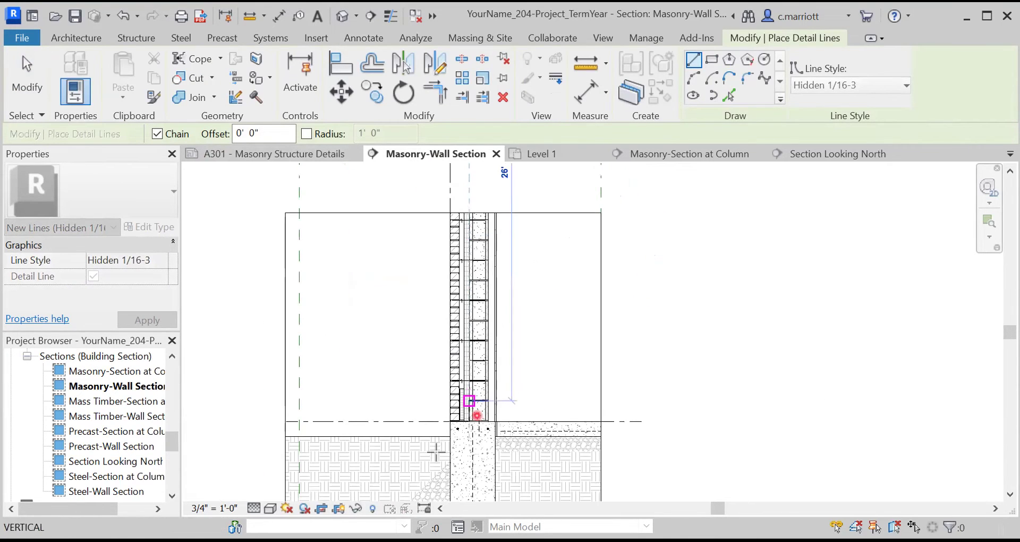
scroll(437, 451, "up", 3)
scroll(501, 382, "up", 4)
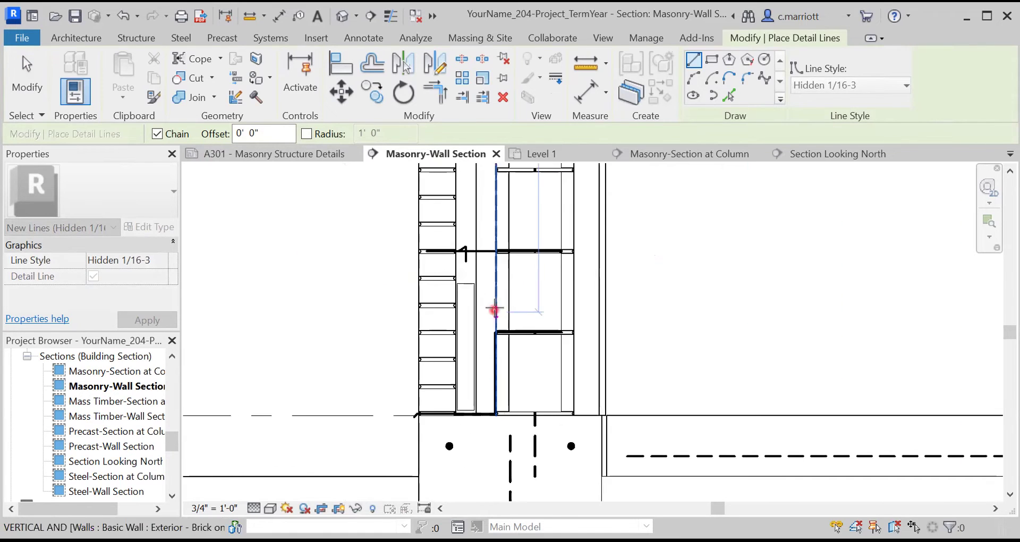
left_click(494, 329)
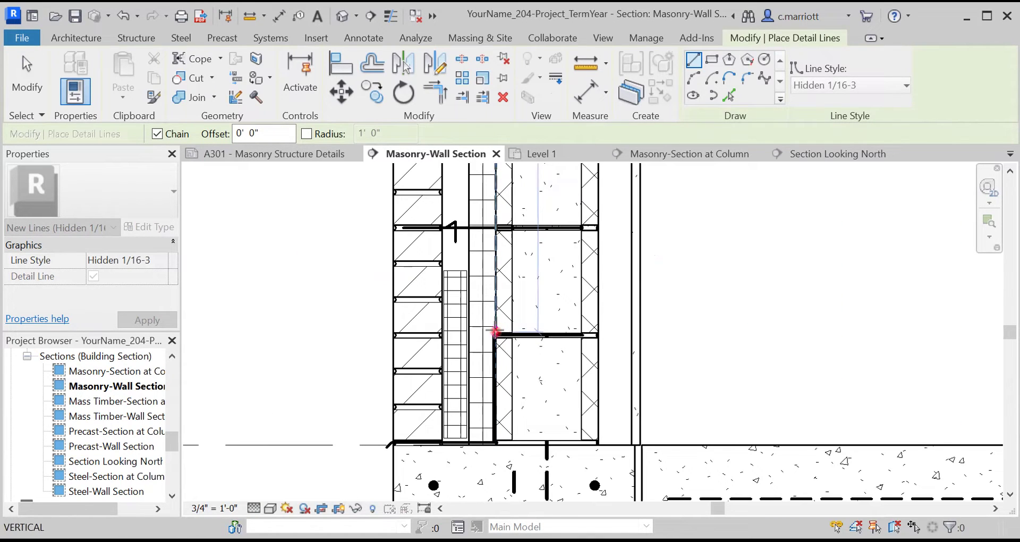
key("Escape")
key("Escape")
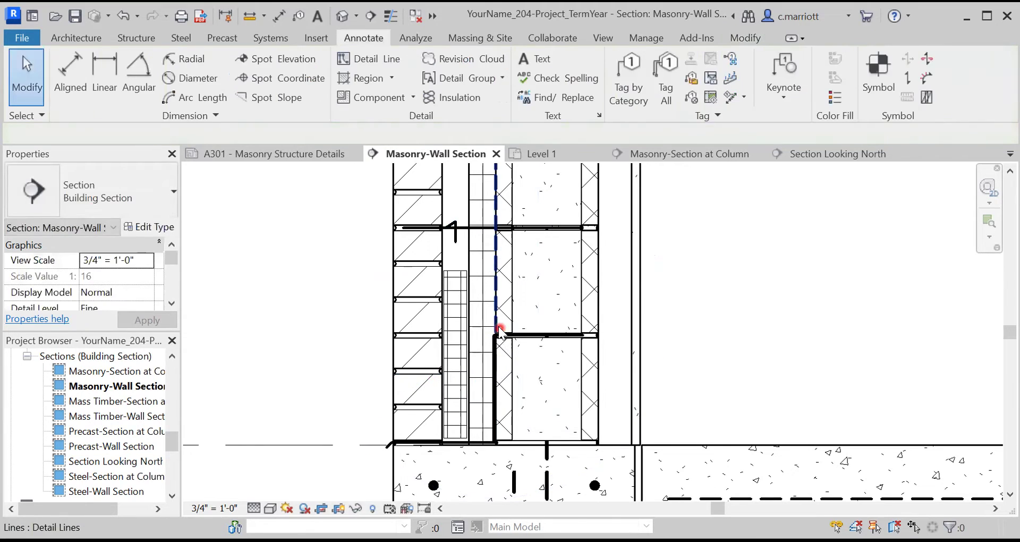
Move the new vertical hidden detail line .25" off the CMU face toward the brick veneer.
left_click(496, 324)
key("Escape")
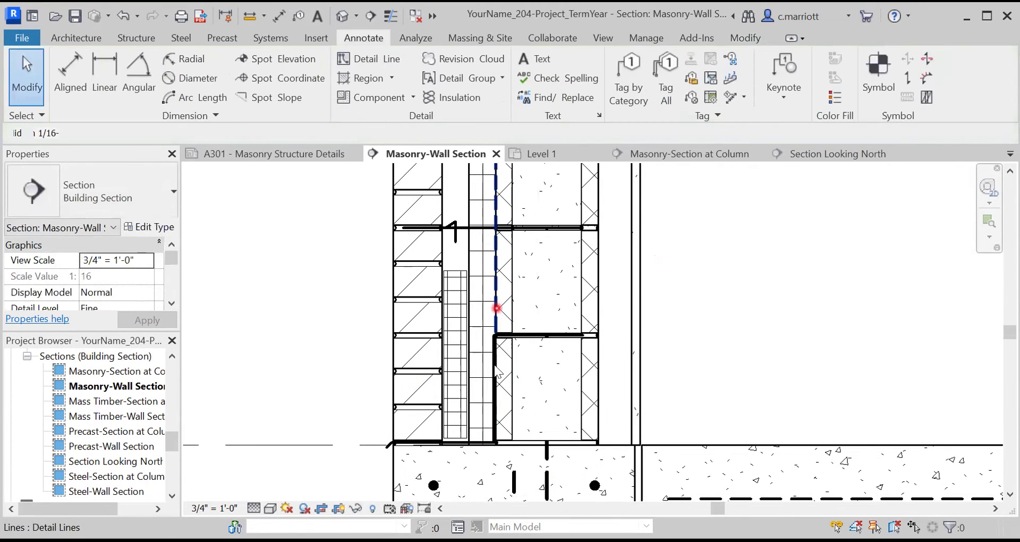
left_click(497, 309)
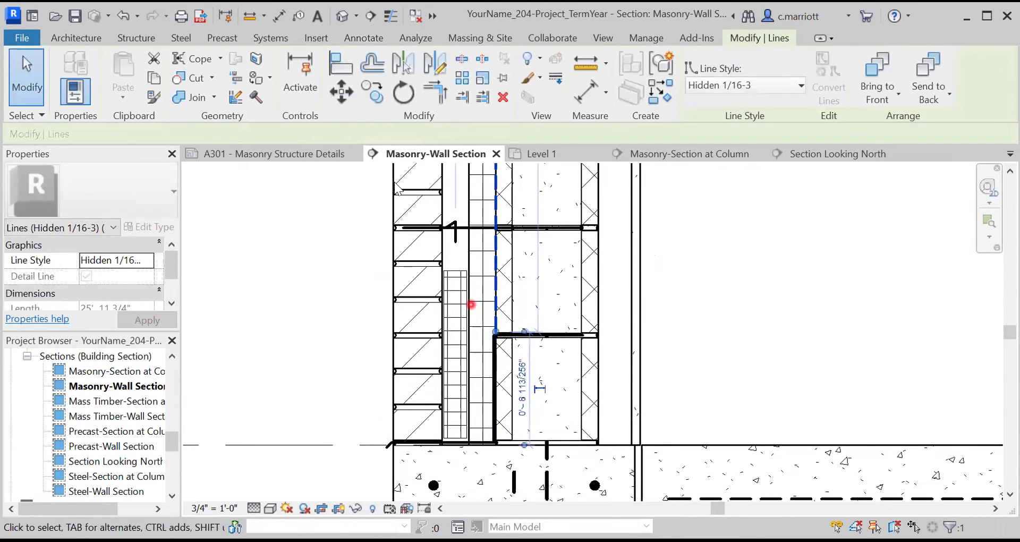
left_click(341, 91)
left_click(302, 271)
type(".")
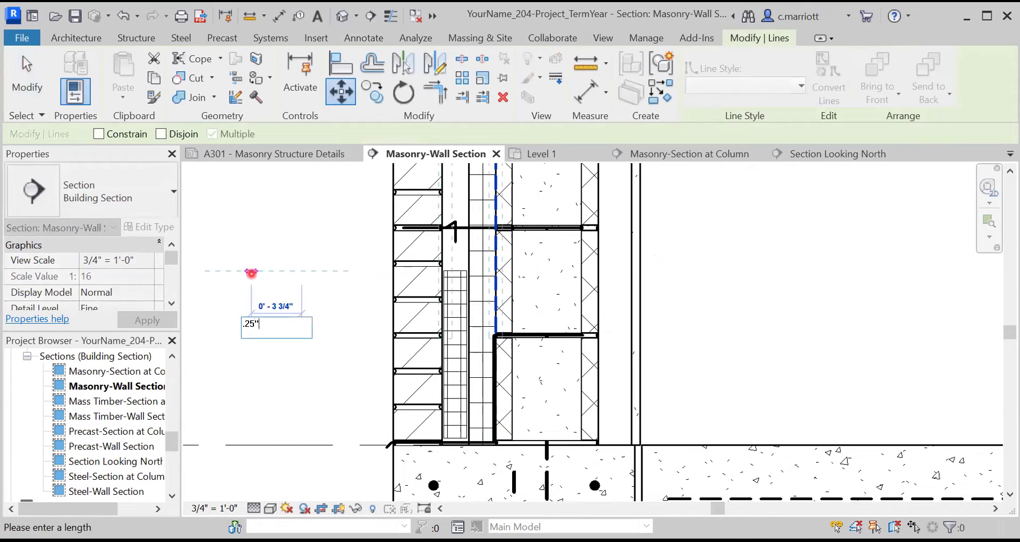
type("25\"")
key("Return")
key("Escape")
scroll(487, 340, "up", 5)
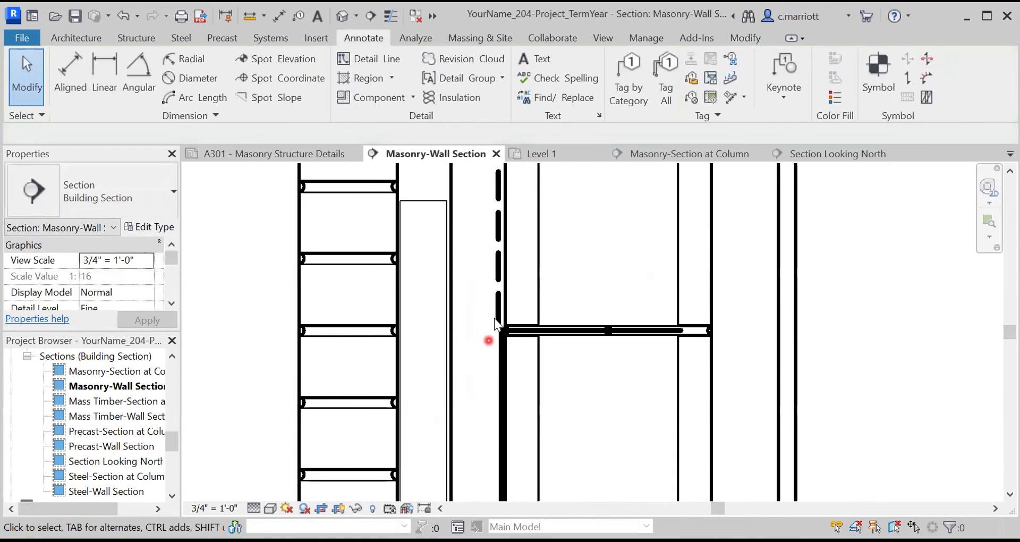
key("l")
key("i")
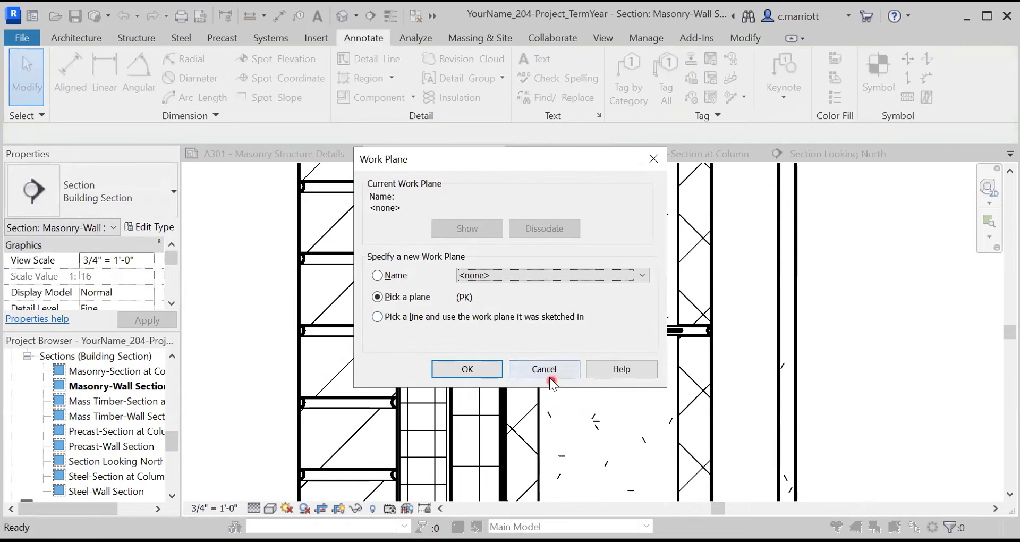
left_click(541, 369)
Draw detail lines from the hidden line's lower end .25" toward the brick and down alongside the flashing to just above the wall base.
left_click(366, 56)
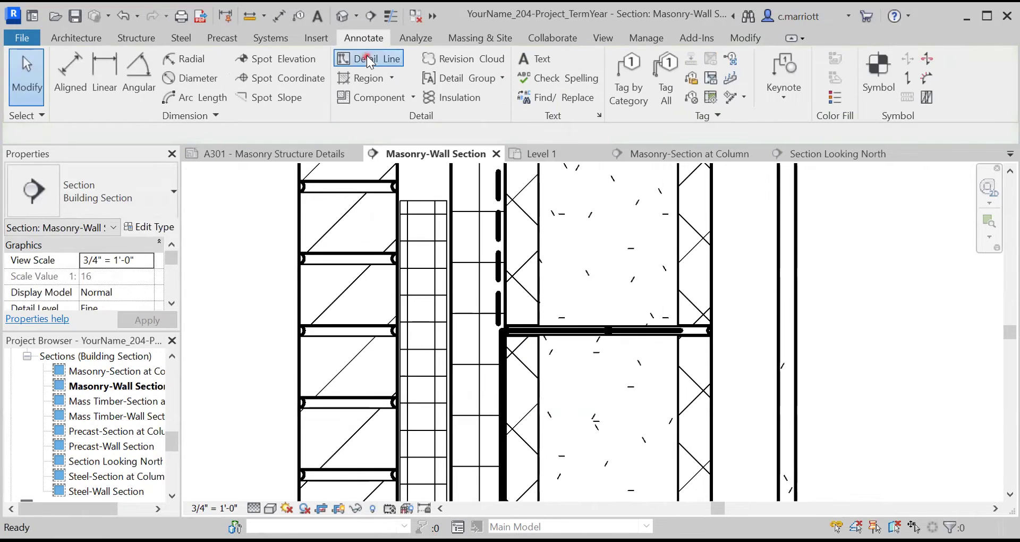
left_click(498, 323)
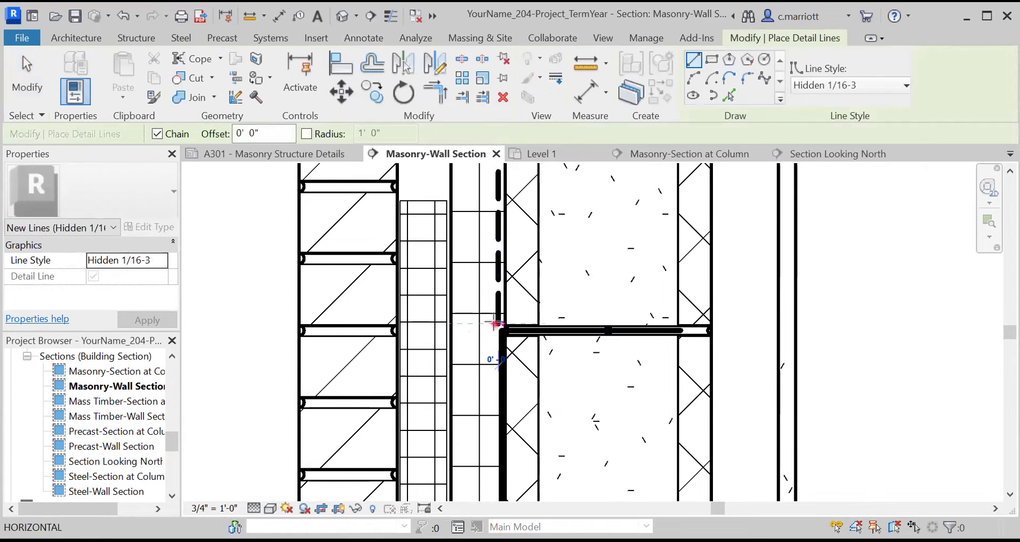
type(".25\"")
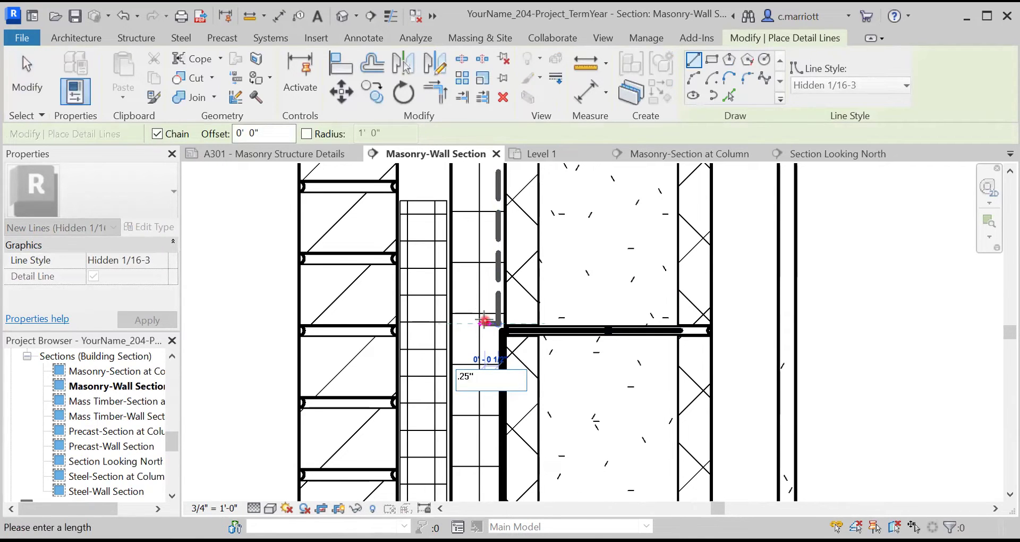
key("Return")
scroll(478, 375, "down", 3)
middle_click_drag(466, 418, 489, 323)
scroll(489, 355, "up", 2)
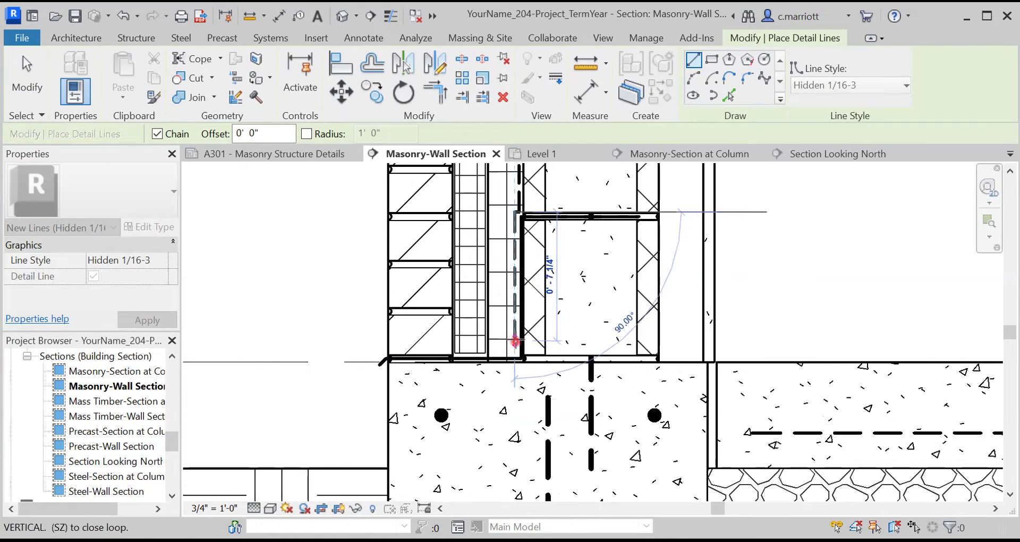
left_click(514, 351)
key("Escape")
key("Escape")
scroll(521, 346, "down", 1)
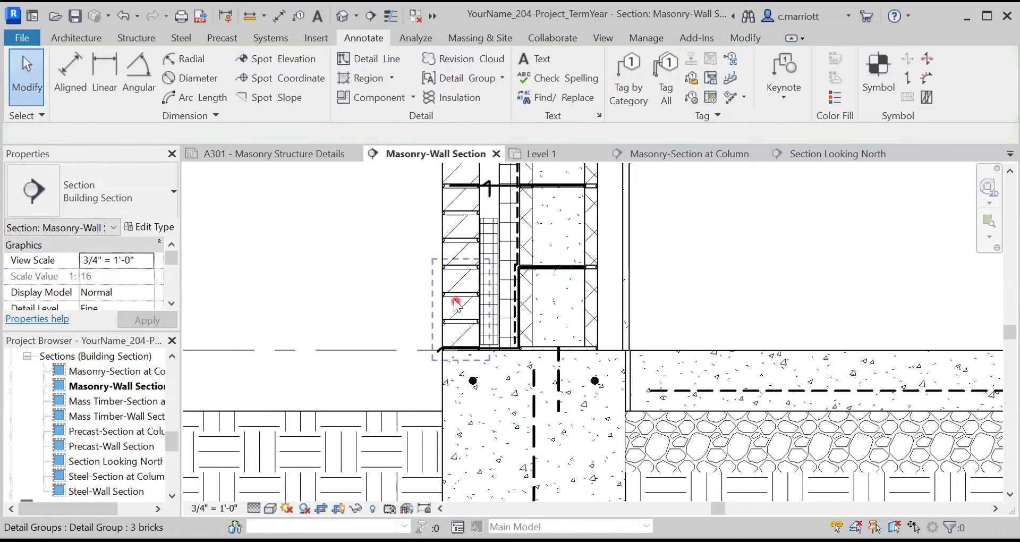
Bring the vertical Hidden 1/8-4 reinforcing line in the CMU wall to the front of the grout fill.
scroll(492, 287, "down", 2)
middle_click_drag(416, 256, 423, 312)
scroll(534, 346, "up", 5)
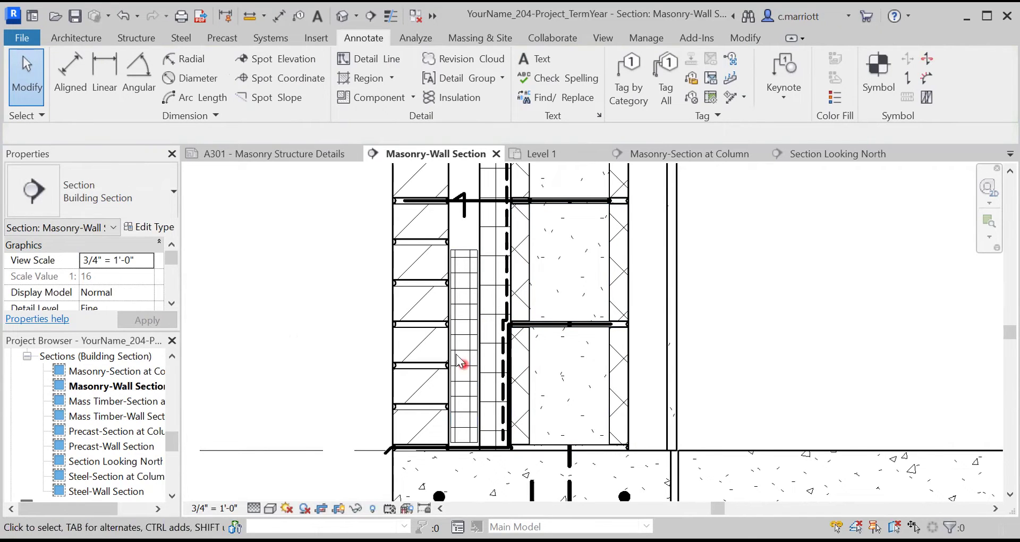
scroll(457, 357, "down", 4)
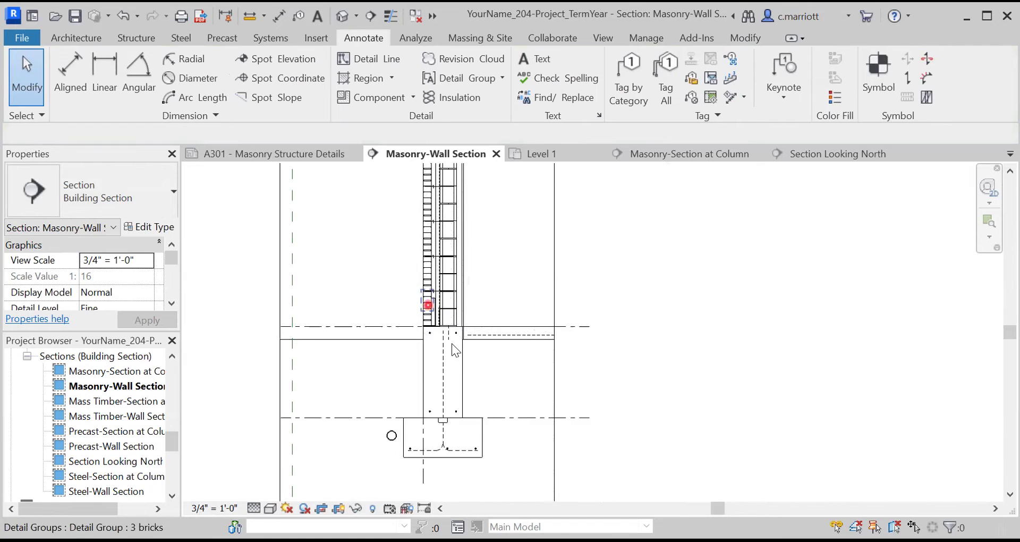
scroll(452, 344, "up", 5)
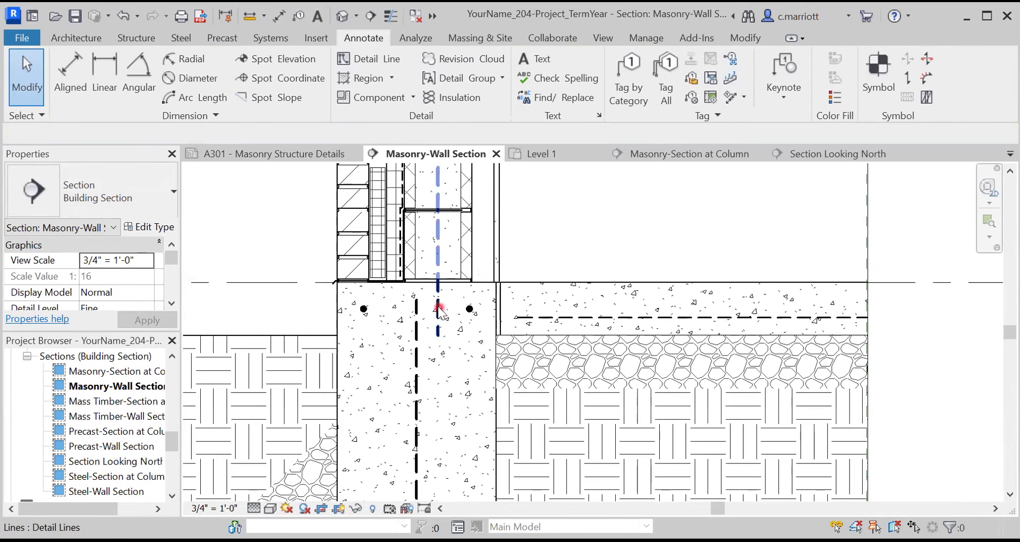
left_click(436, 304)
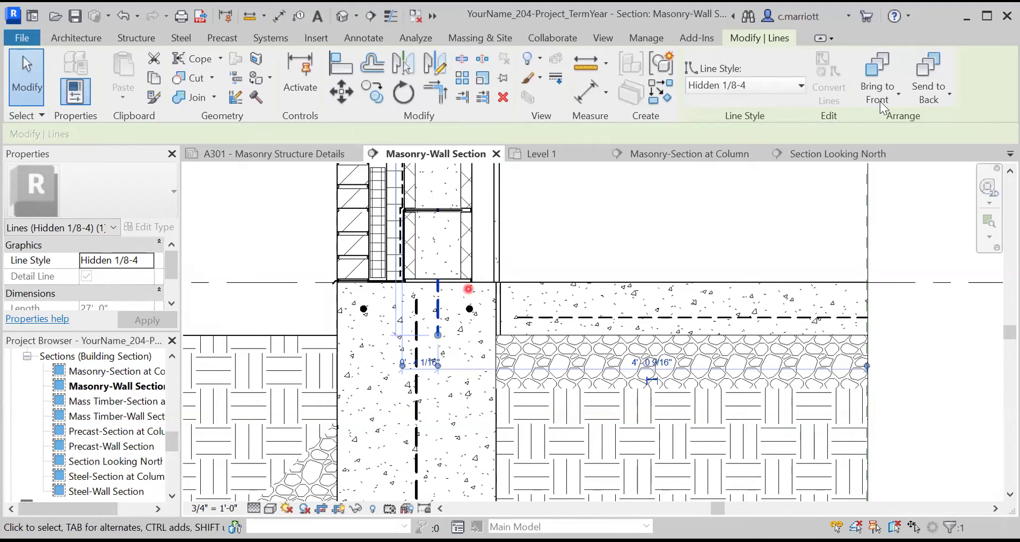
key("Escape")
scroll(428, 351, "down", 3)
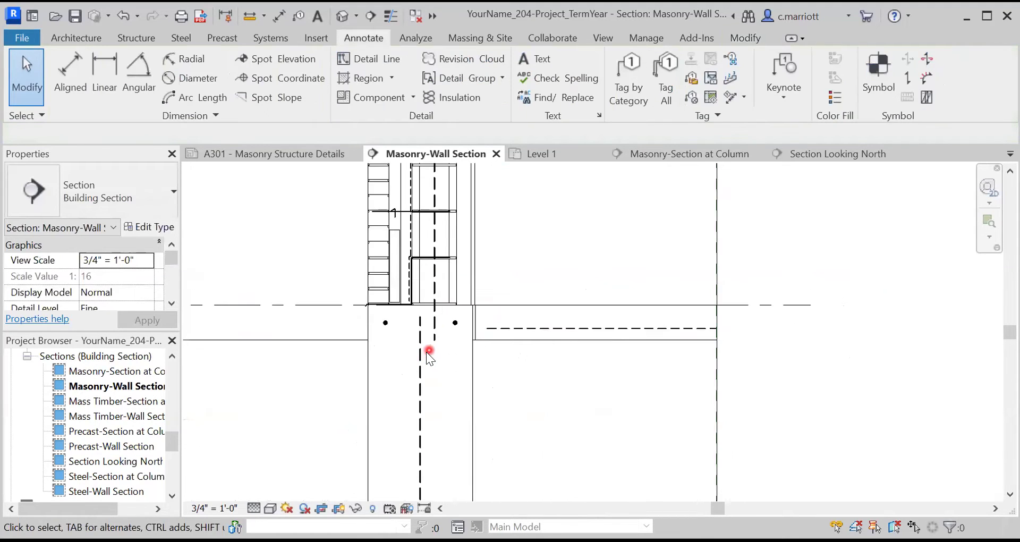
Search the Autodesk family library for "metal framing".
mouse_move(351, 288)
middle_mouse_down()
mouse_move(295, 402)
mouse_move(283, 383)
middle_mouse_up()
scroll(353, 371, "down", 2)
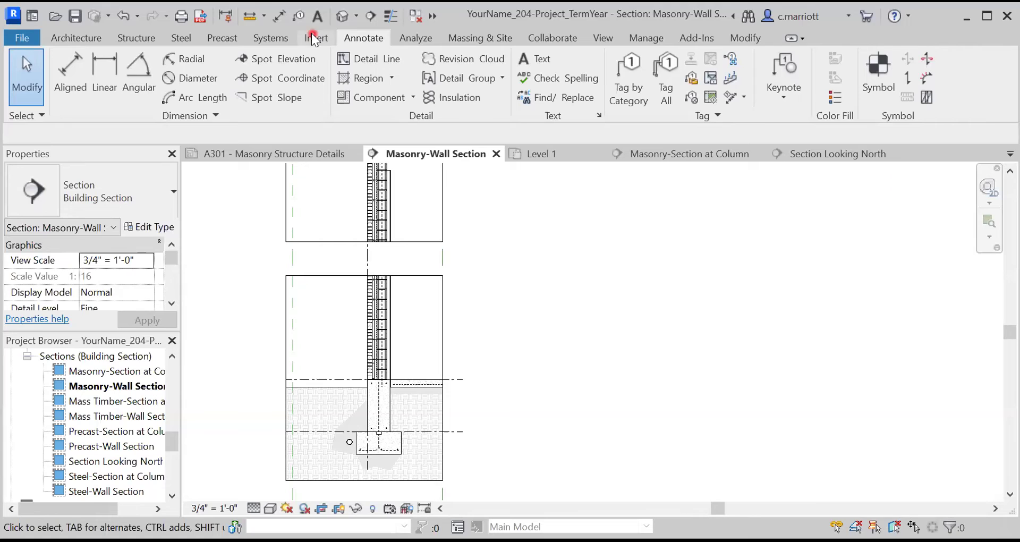
left_click(314, 34)
left_click(451, 93)
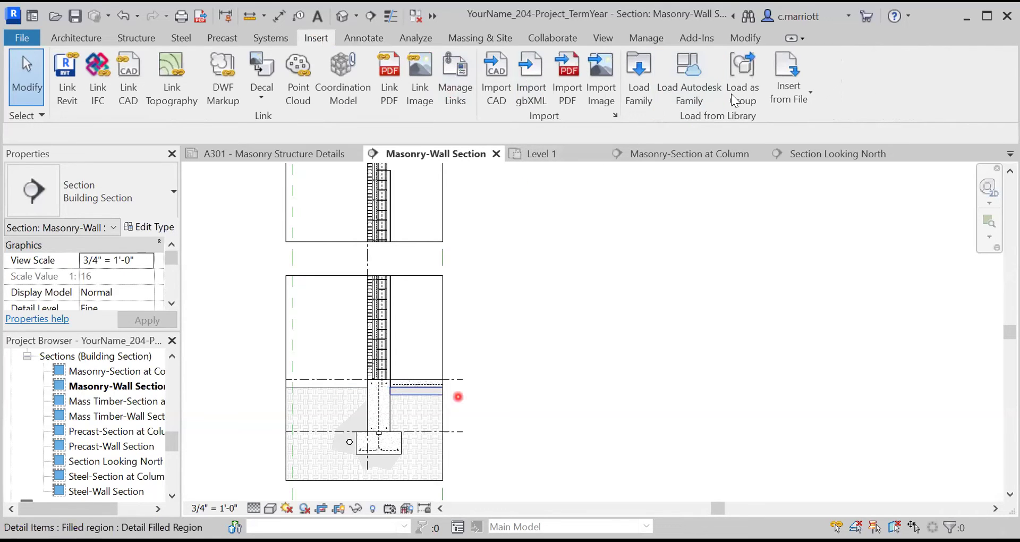
left_click(681, 99)
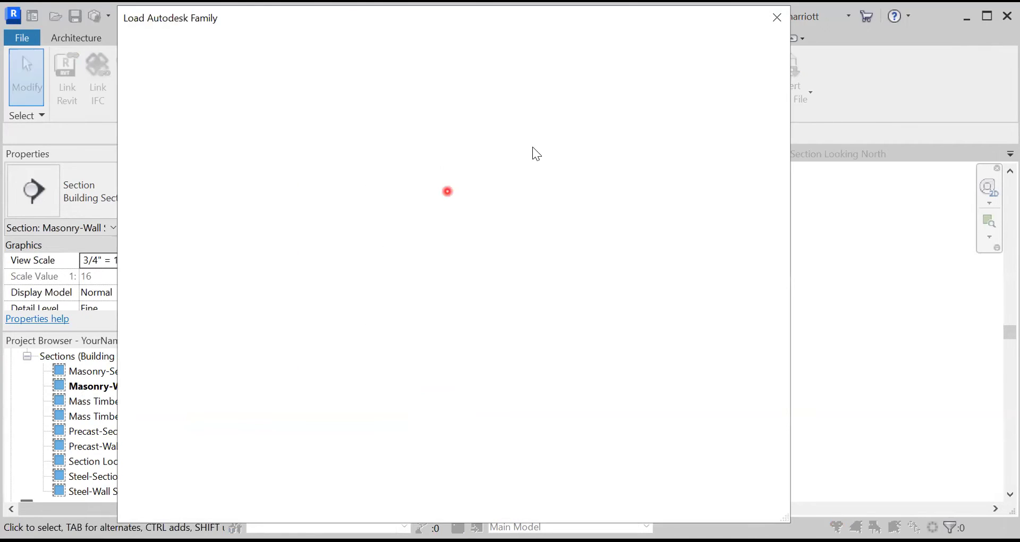
left_click(489, 54)
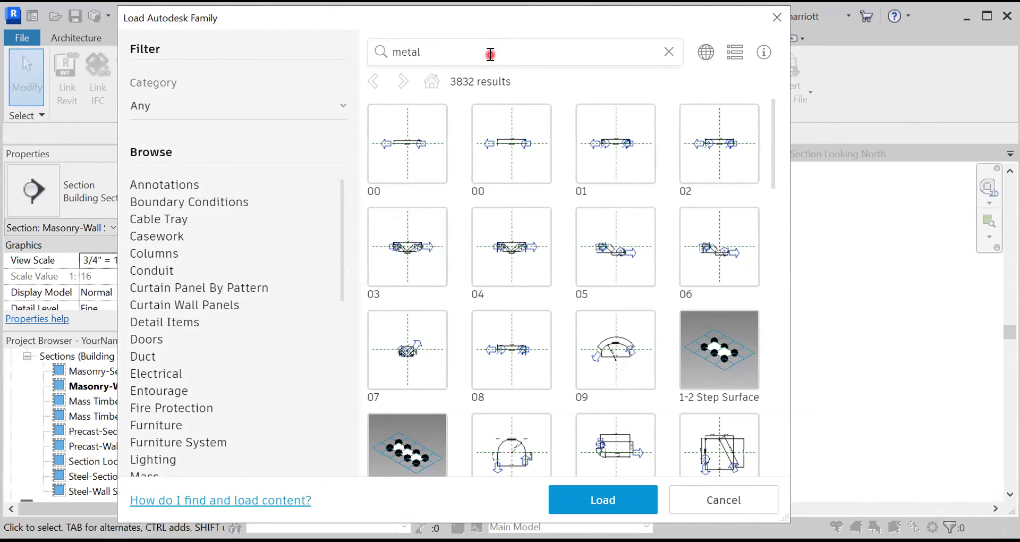
type("metal framing")
key("Return")
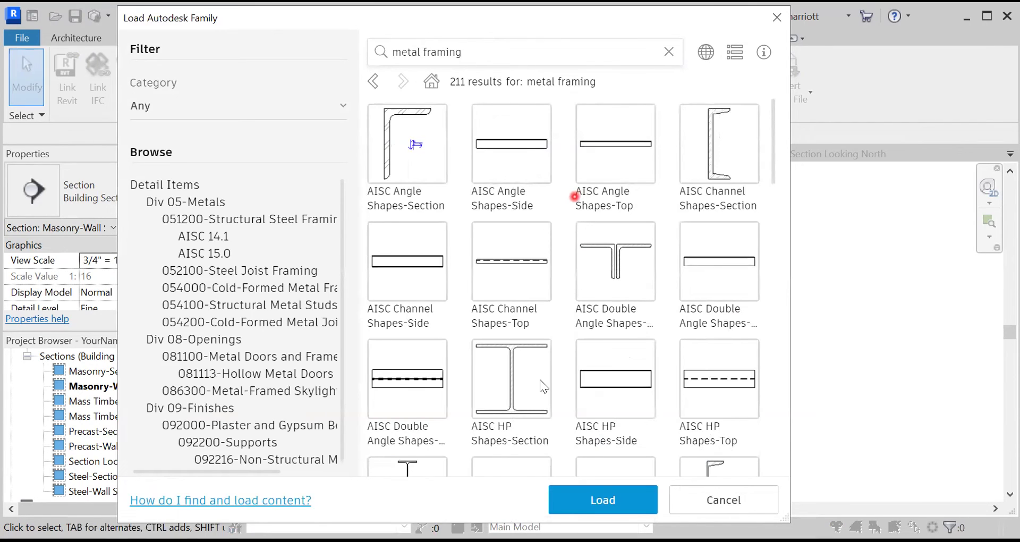
Find the Channel Studs-Section family in the metal framing results and load it into the project.
scroll(539, 380, "down", 3)
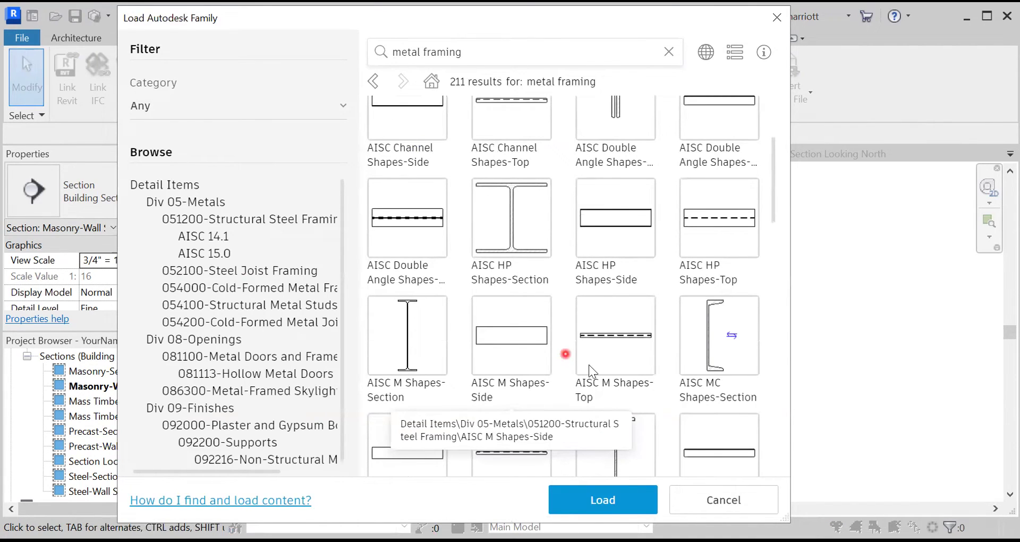
scroll(588, 367, "down", 5)
scroll(587, 364, "down", 5)
scroll(580, 350, "up", 5)
scroll(579, 348, "down", 2)
scroll(605, 361, "down", 1)
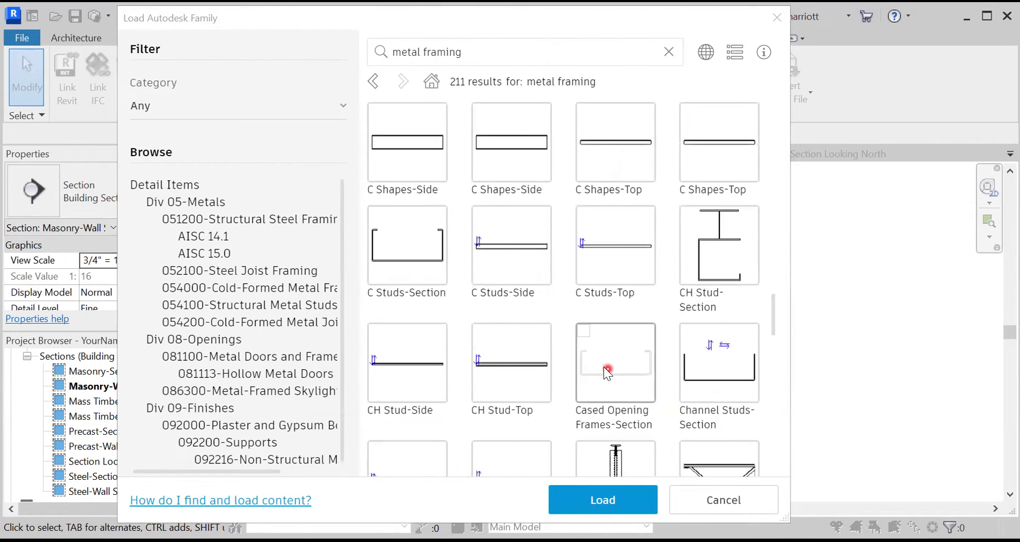
scroll(603, 367, "down", 1)
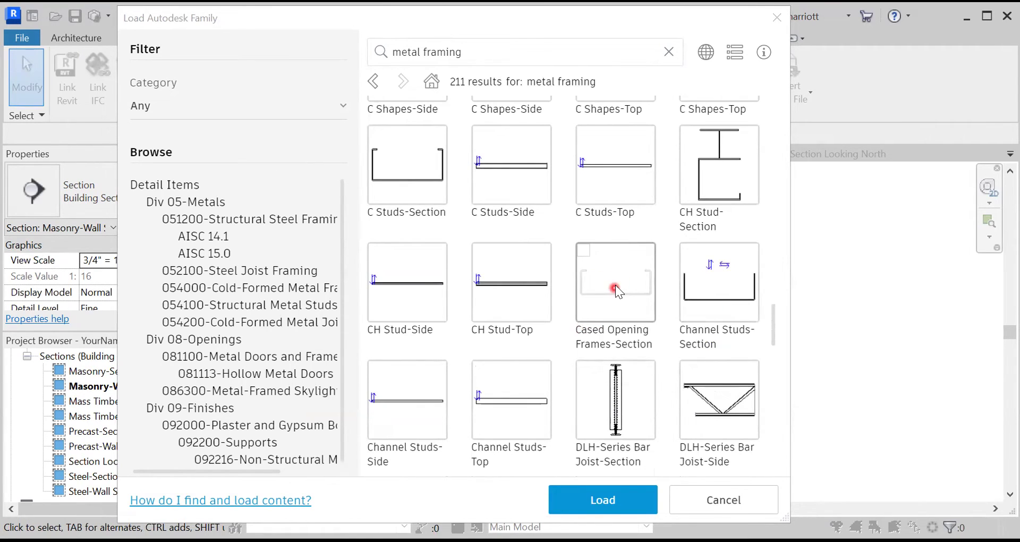
left_click(715, 298)
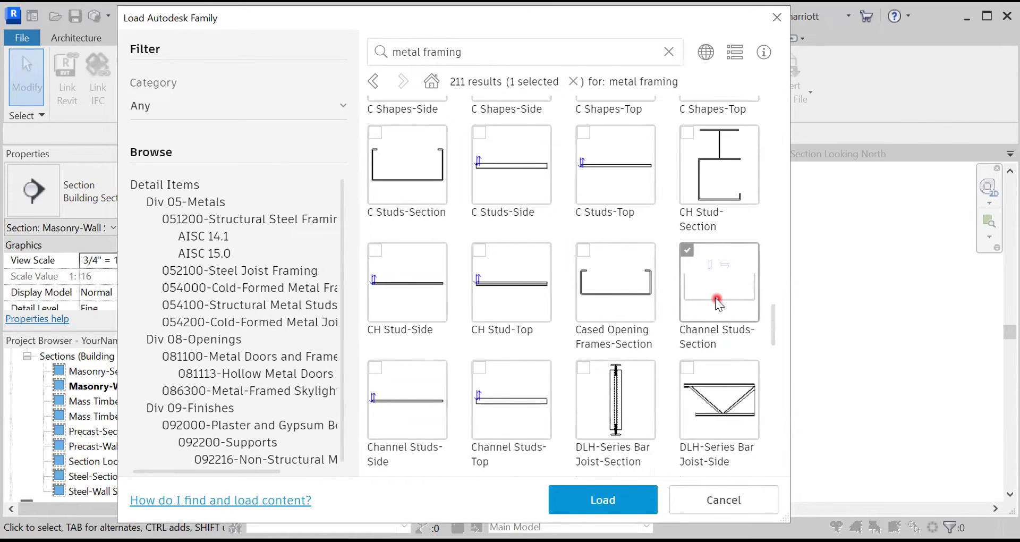
left_click(596, 500)
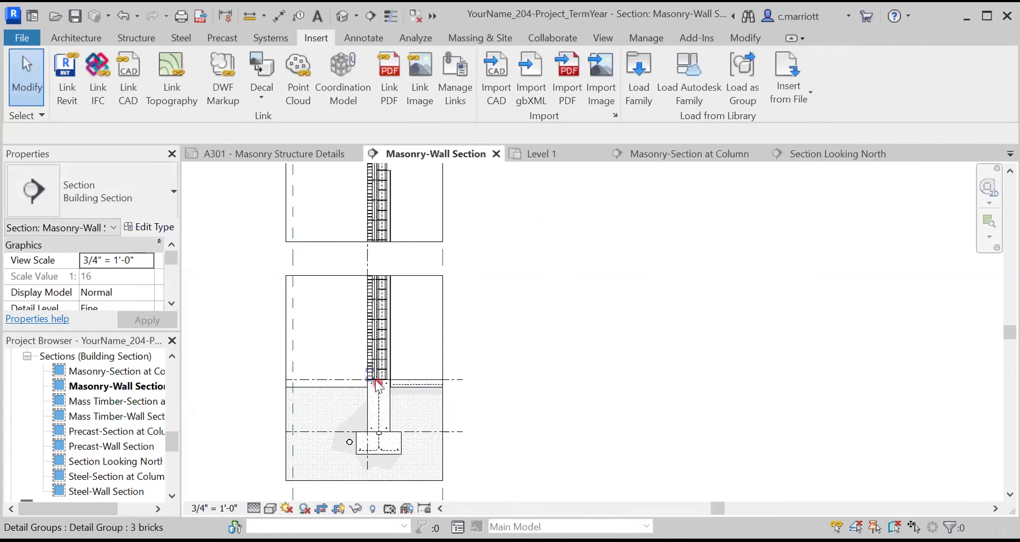
Place a Channel Studs-Section 2 1/2" detail component at the base of the furred wall, against the CMU face.
scroll(371, 372, "up", 3)
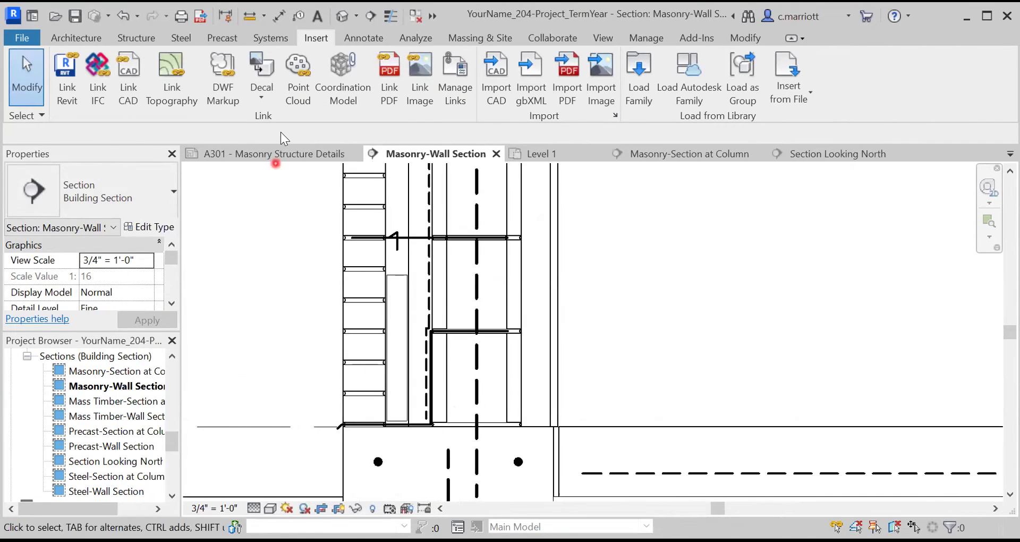
left_click(364, 38)
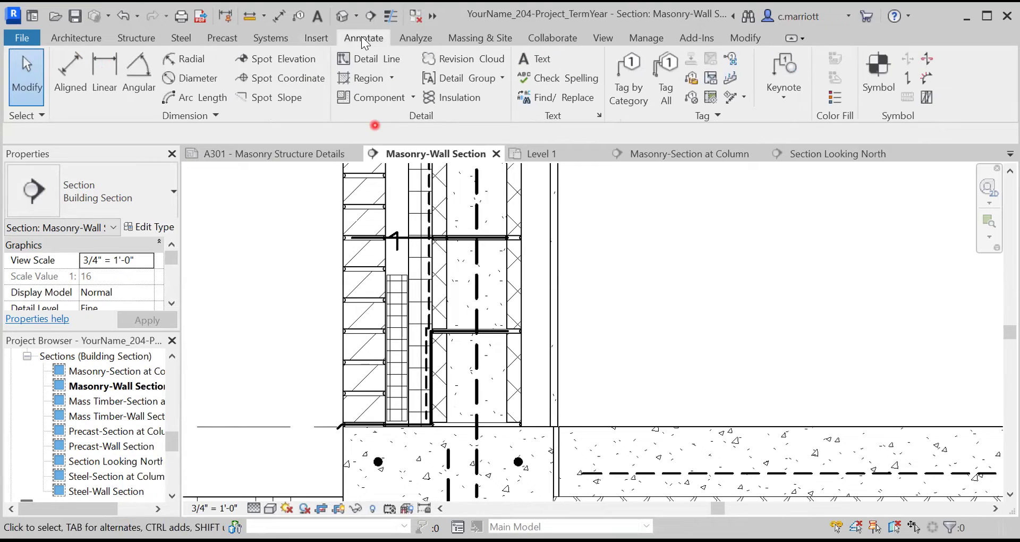
left_click(380, 100)
scroll(531, 420, "up", 5)
scroll(517, 425, "up", 2)
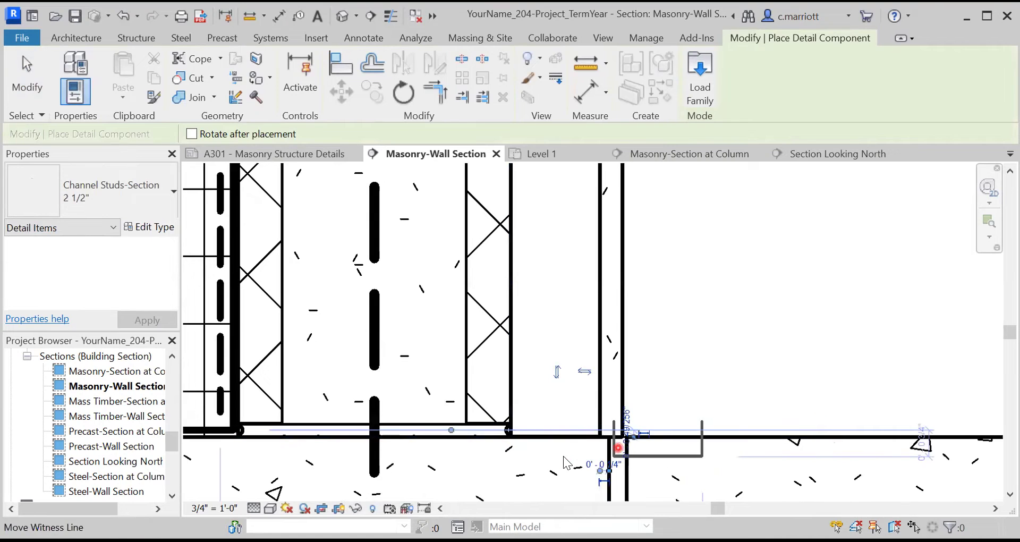
key("Escape")
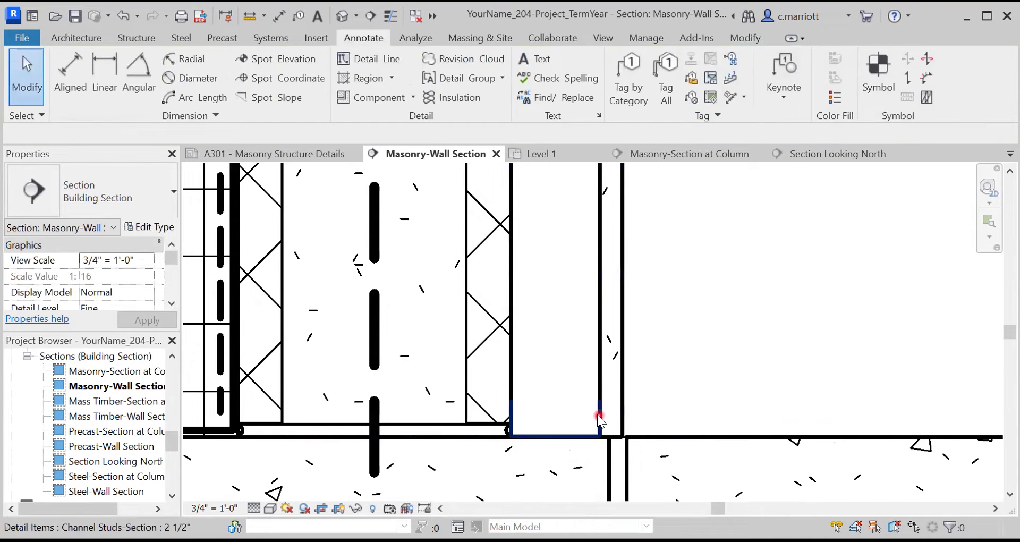
Move the channel stud at the furred wall's base up .125" from the slab.
left_click(600, 428)
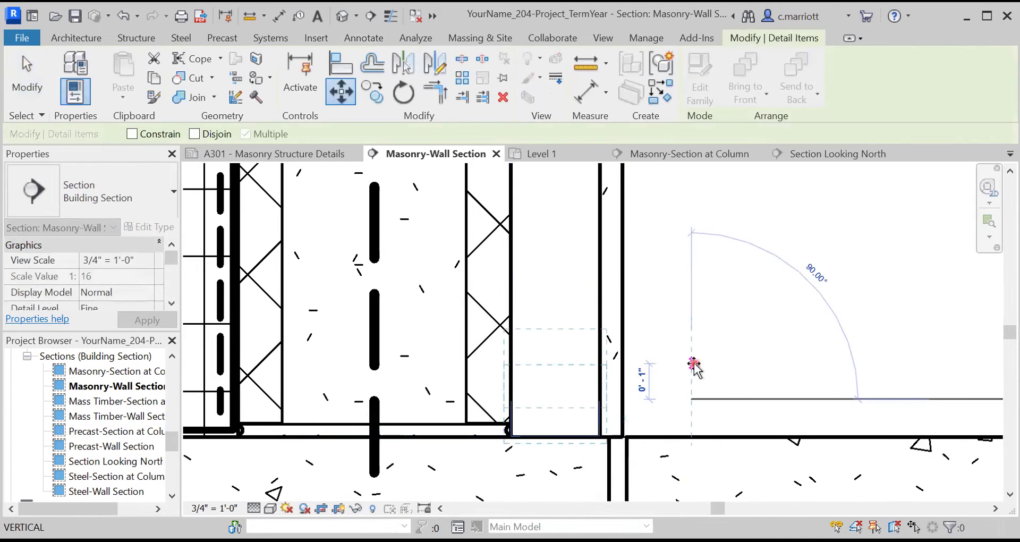
left_click(693, 363)
type(".125\"")
key("Return")
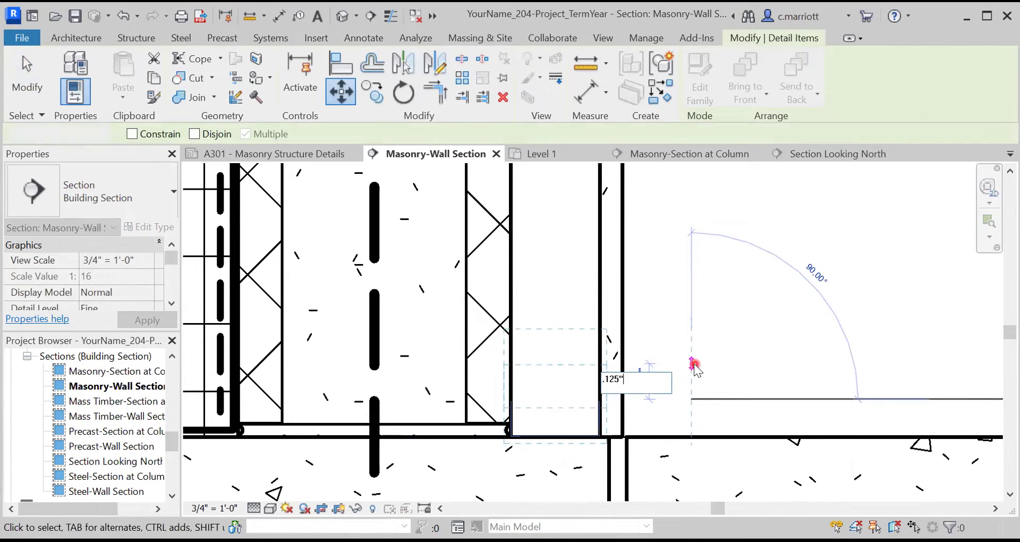
key("Escape")
key("Escape")
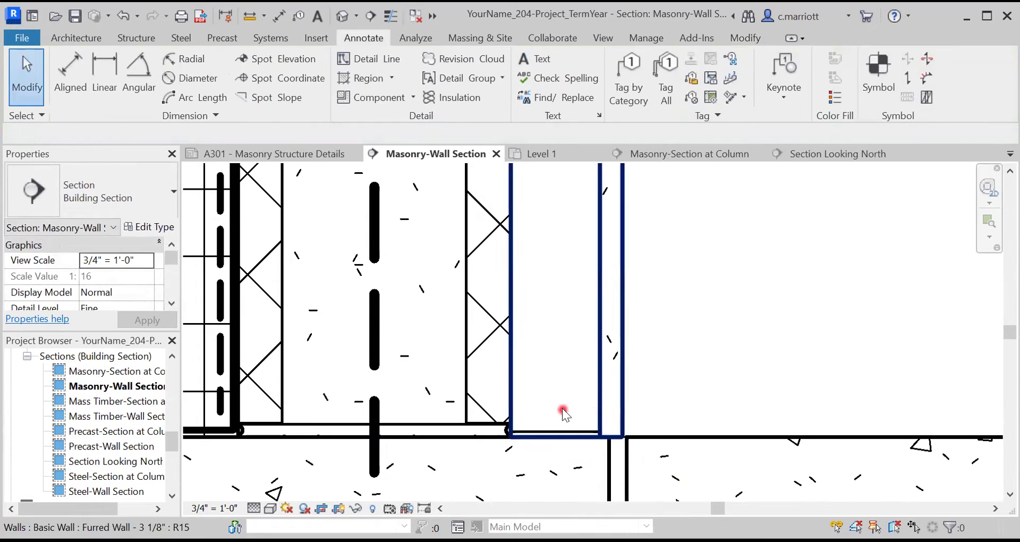
Place another Channel Studs-Section 2 1/2" component in the open area just above the furred wall's upper end.
scroll(563, 398, "down", 5)
middle_click_drag(645, 292, 549, 307)
scroll(513, 433, "up", 8)
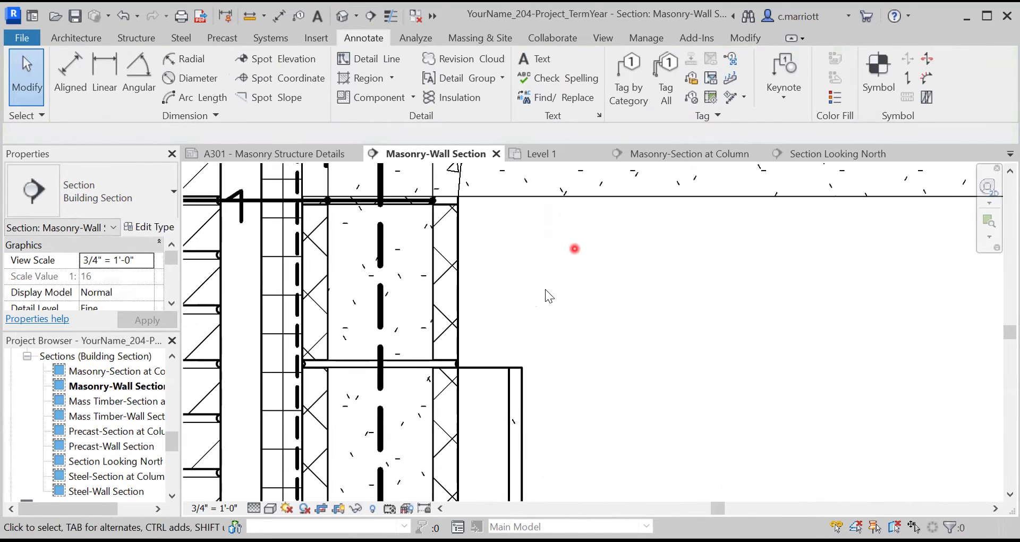
left_click(385, 99)
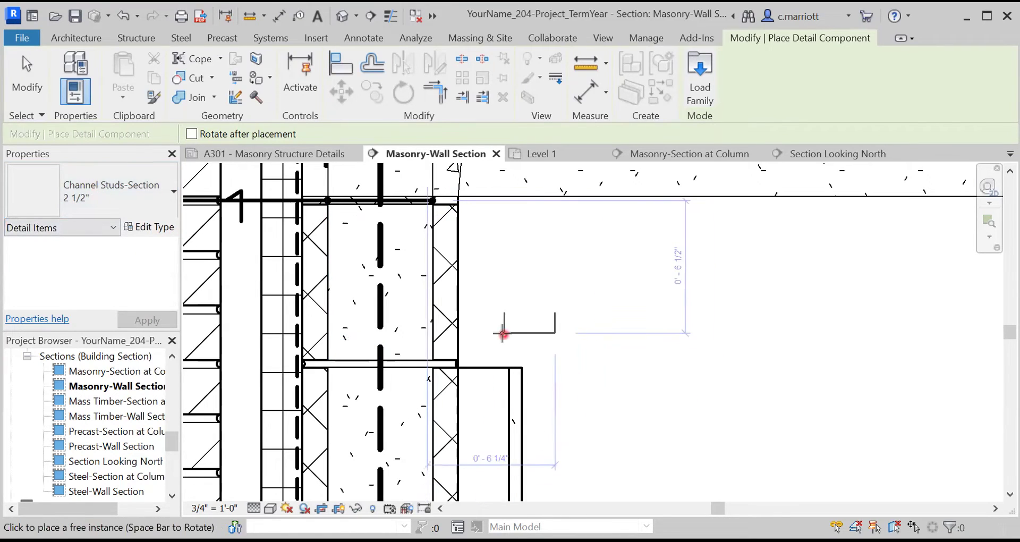
left_click(531, 331)
key("Escape")
key("Escape")
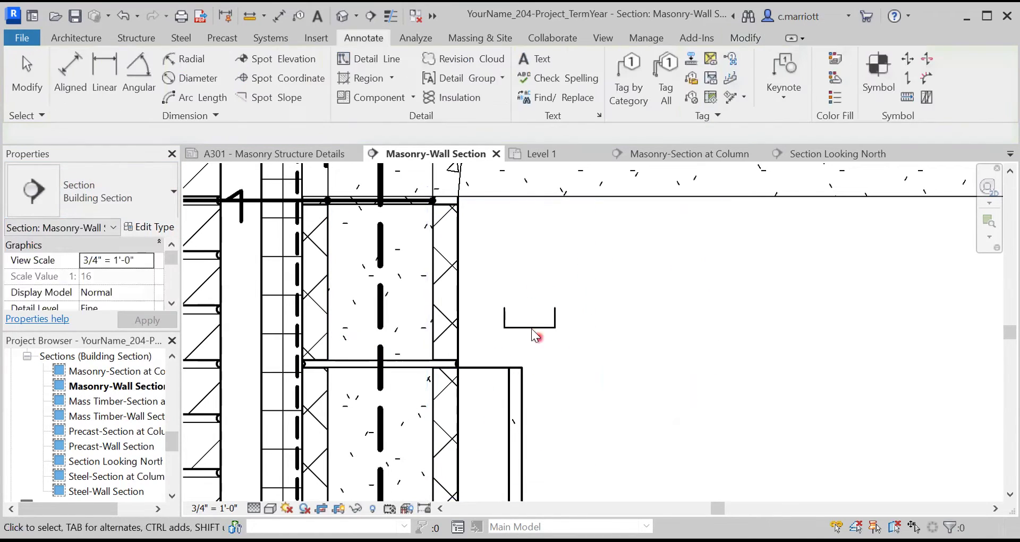
Rotate the new channel stud component 180° so its legs point down.
left_click(531, 327)
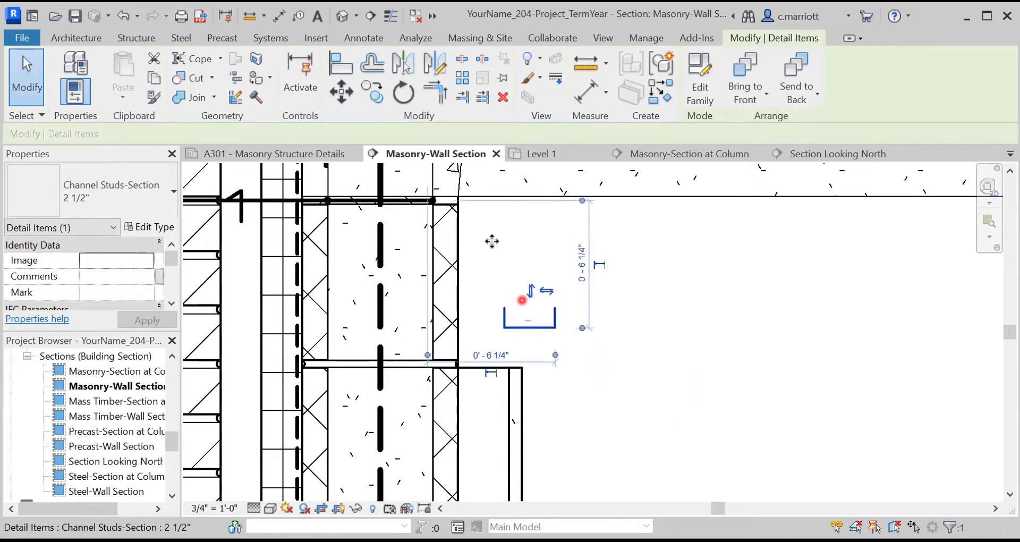
key("r")
key("o")
left_click(589, 318)
left_click(486, 317)
key("Escape")
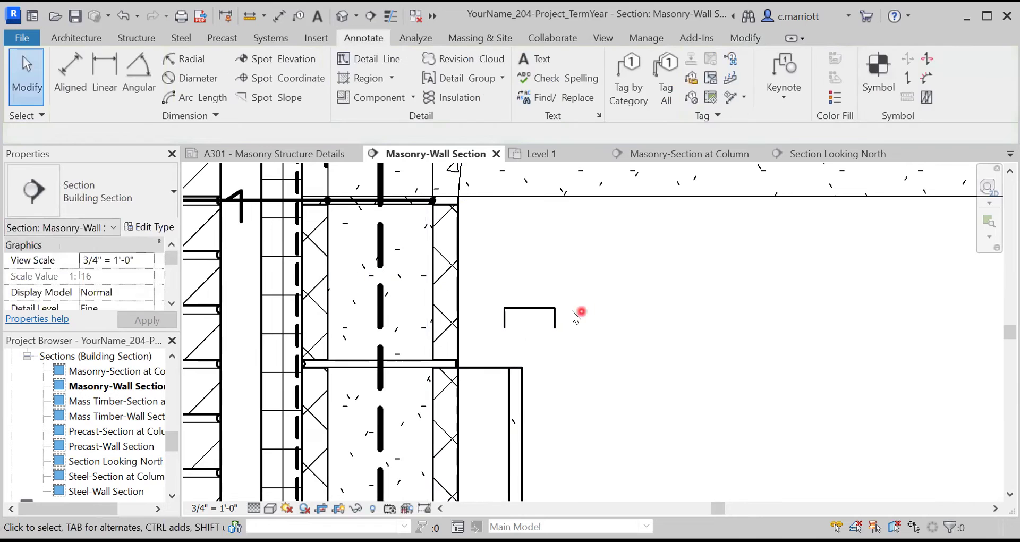
key("m")
key("a")
left_click(552, 325)
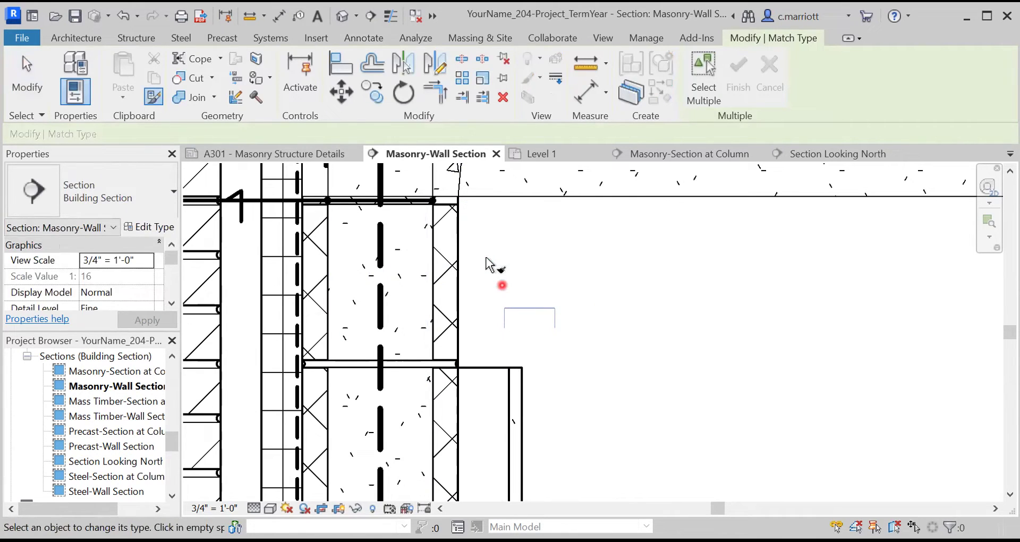
key("Escape")
Move the rotated channel stud by its upper corner onto the furred wall's top corner at the CMU face.
left_click(504, 311)
key("m")
key("v")
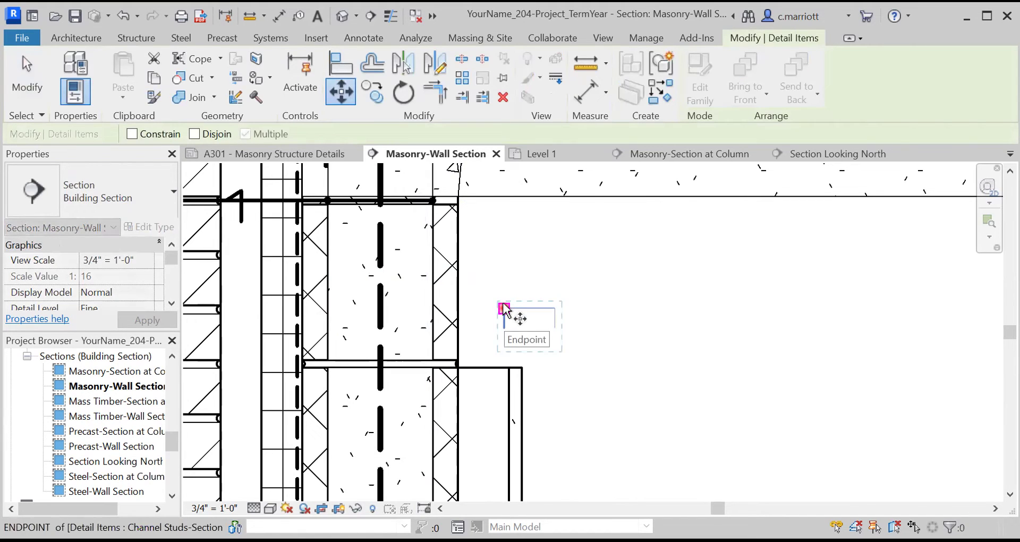
left_click(503, 308)
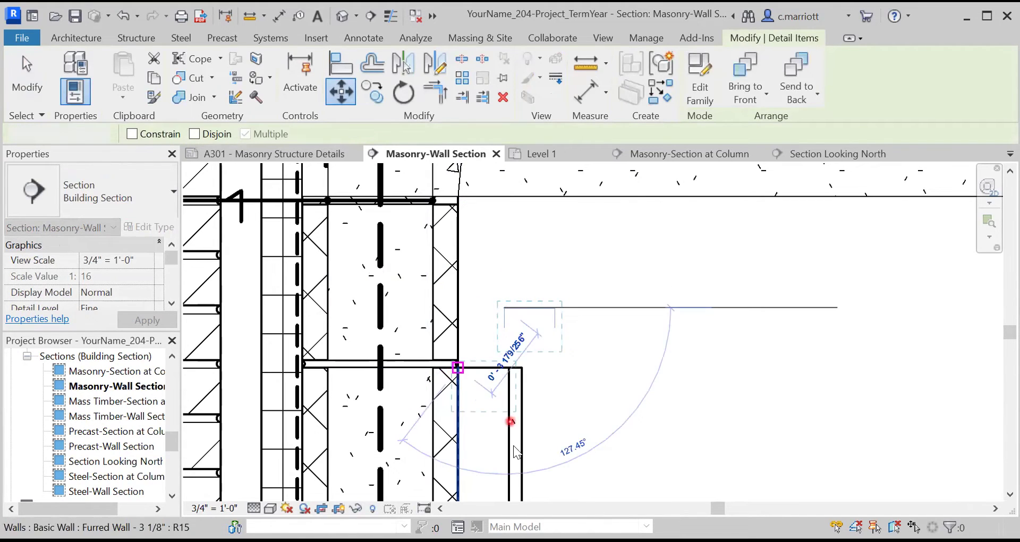
left_click(502, 425)
scroll(494, 409, "up", 3)
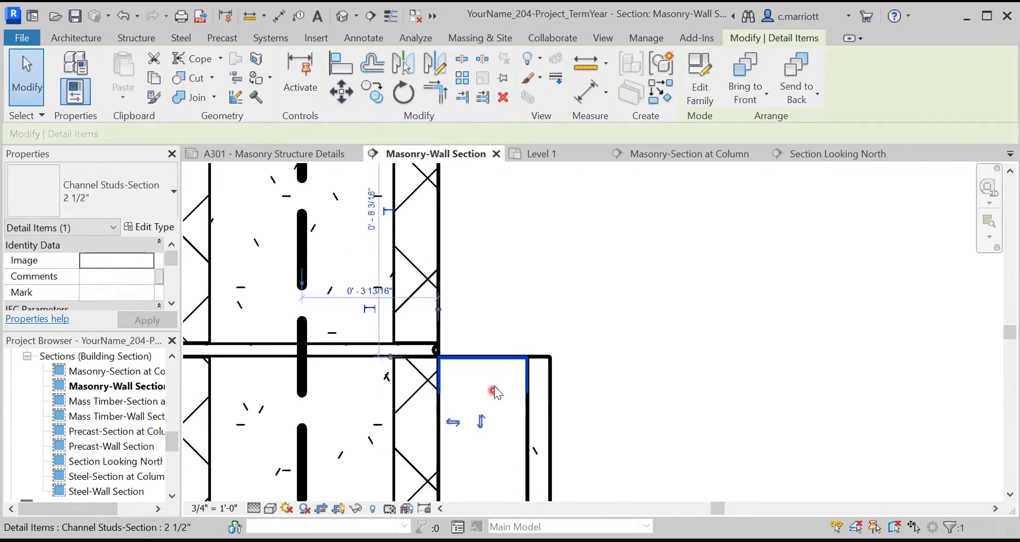
key("Escape")
Move the channel stud at the top of the furred wall down 2".
scroll(481, 314, "down", 2)
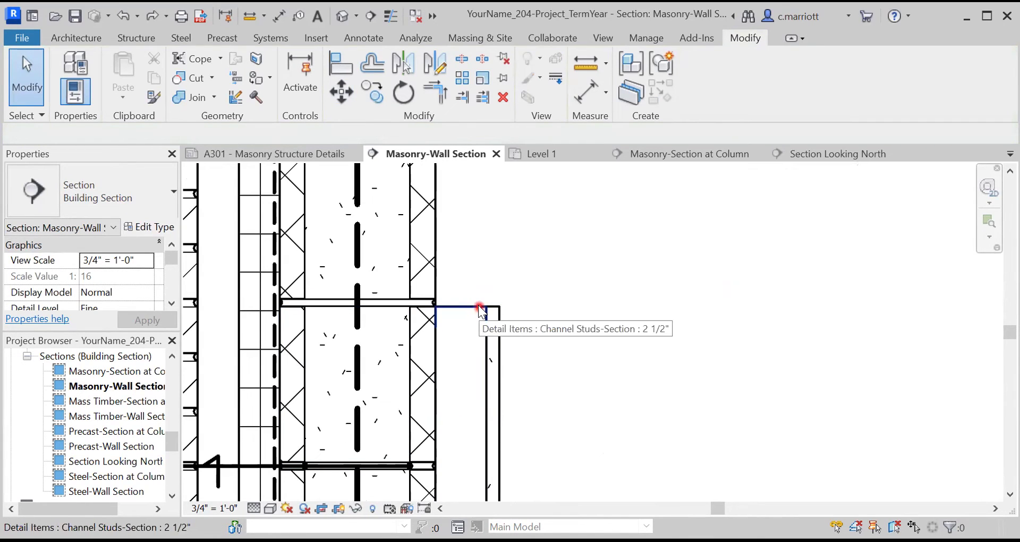
key("Tab")
key("Tab")
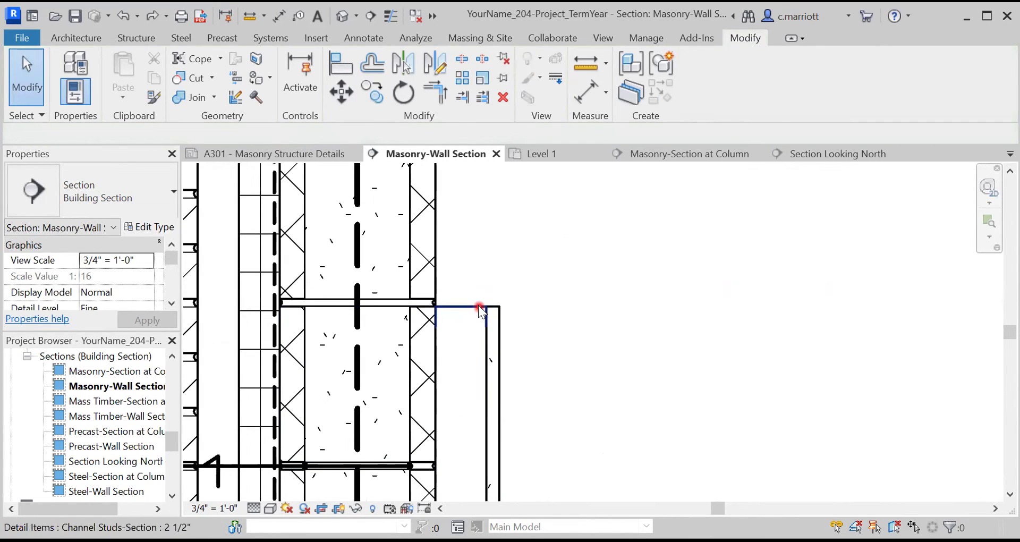
left_click(481, 312)
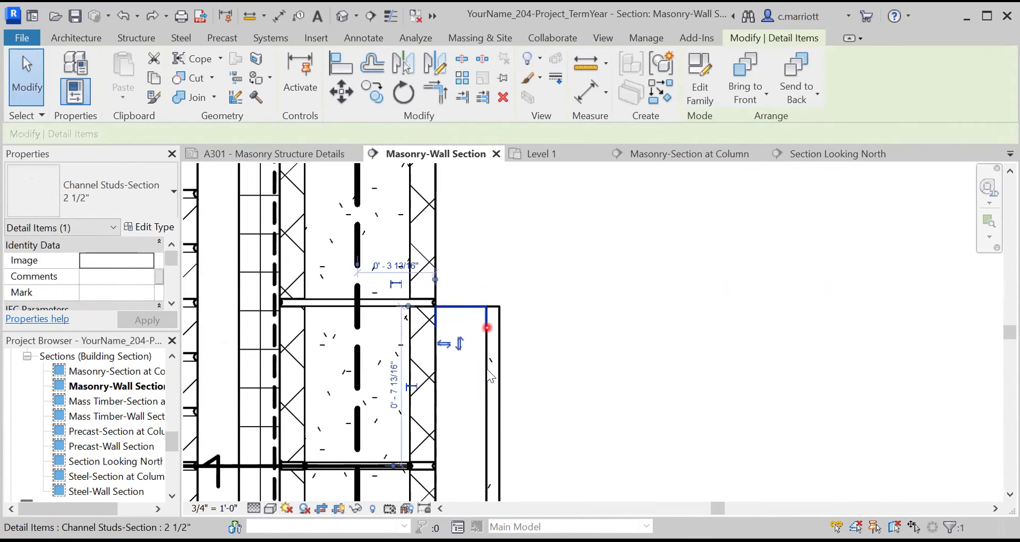
left_click(342, 92)
left_click(579, 388)
type("2")
key("Return")
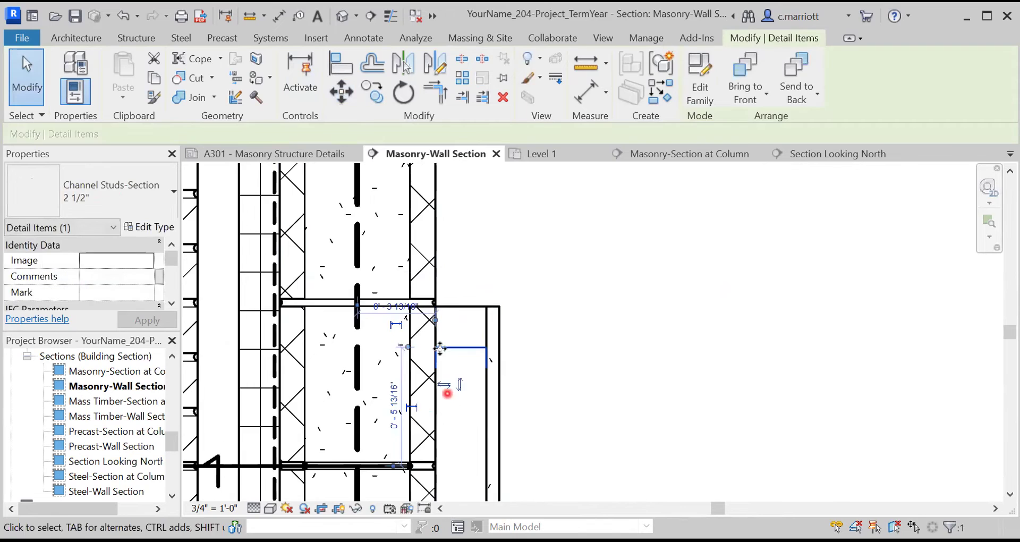
key("Escape")
Draw a horizontal Medium Lines detail line from the upper stud's corner at the CMU face out past the furred wall's finish face.
scroll(477, 342, "up", 3)
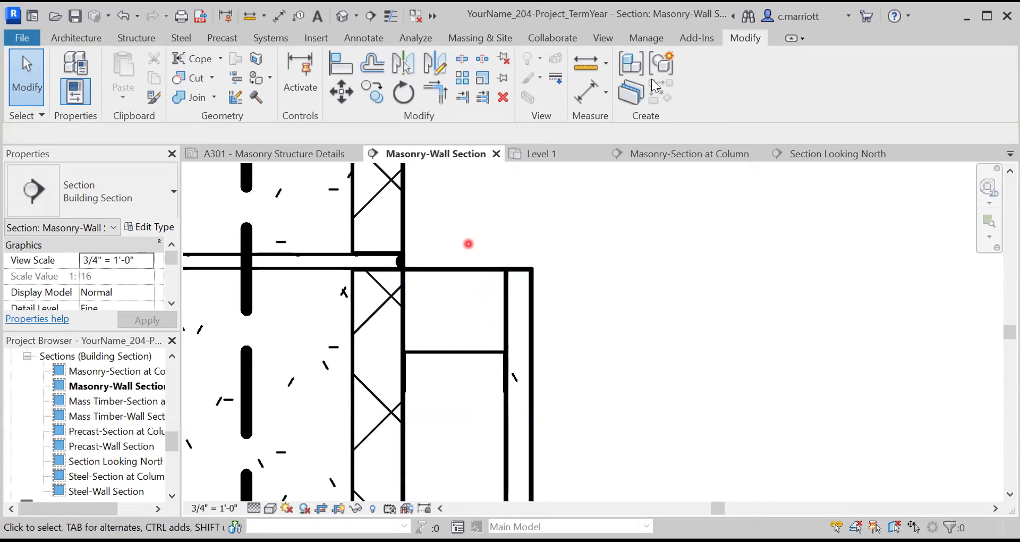
left_click(336, 62)
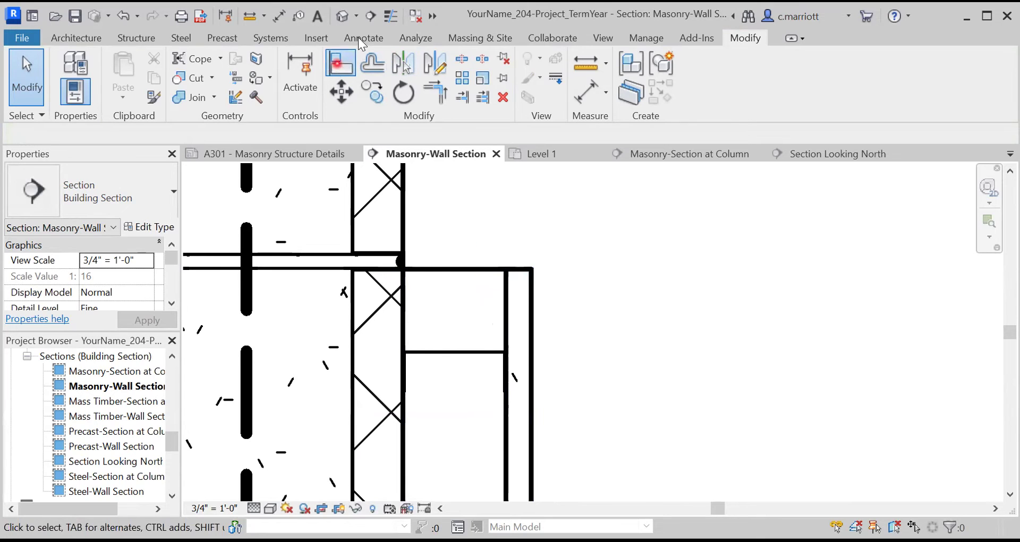
left_click(358, 37)
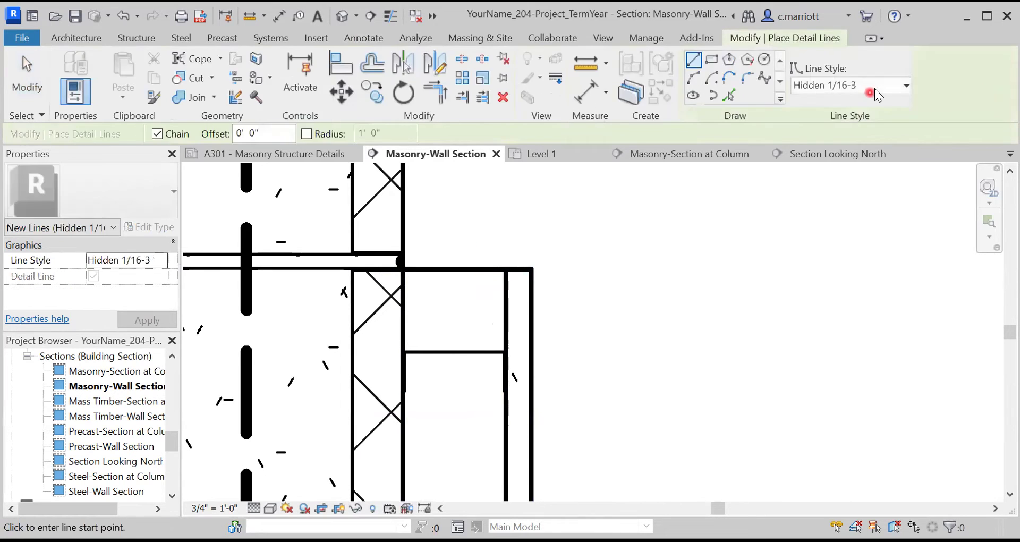
left_click(873, 85)
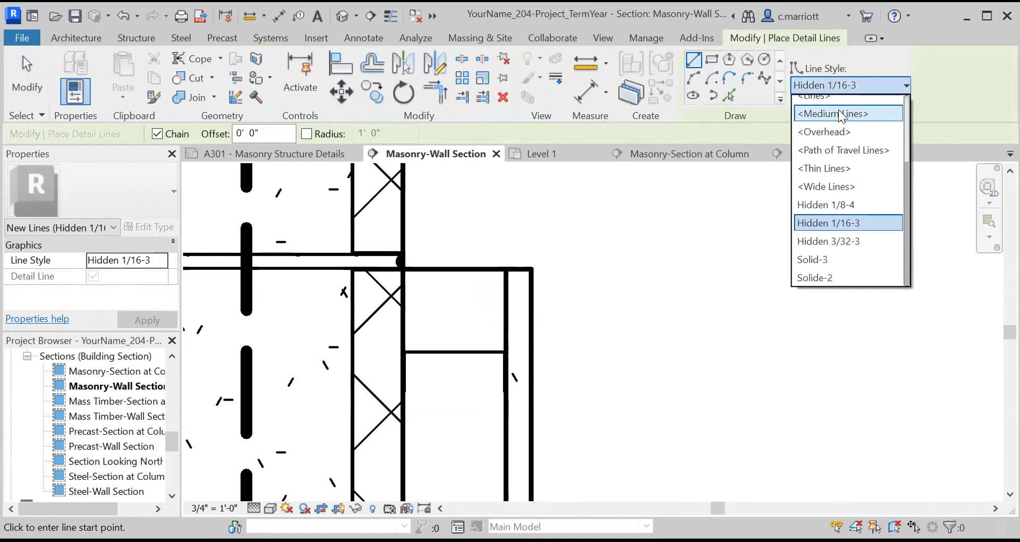
left_click(833, 114)
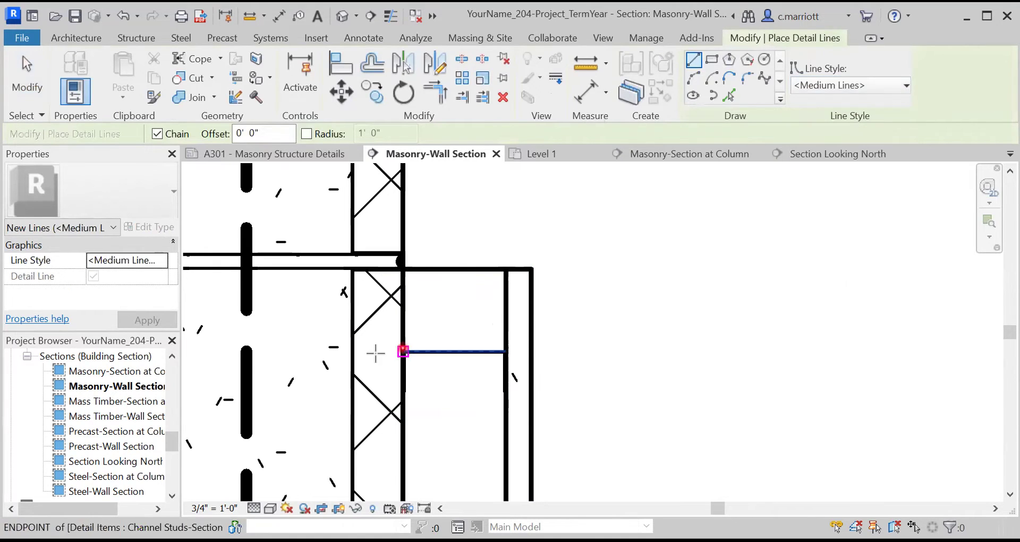
left_click(404, 351)
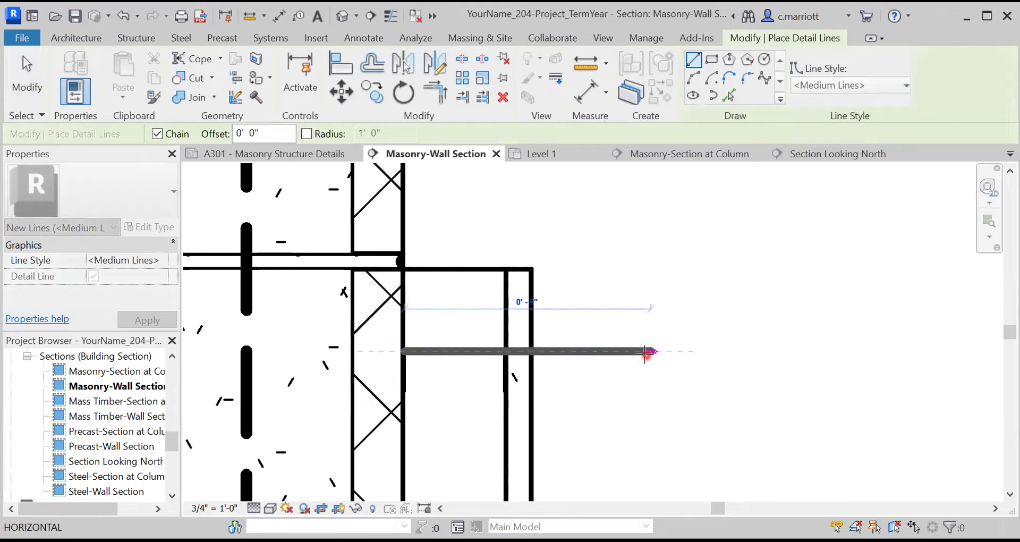
left_click(646, 352)
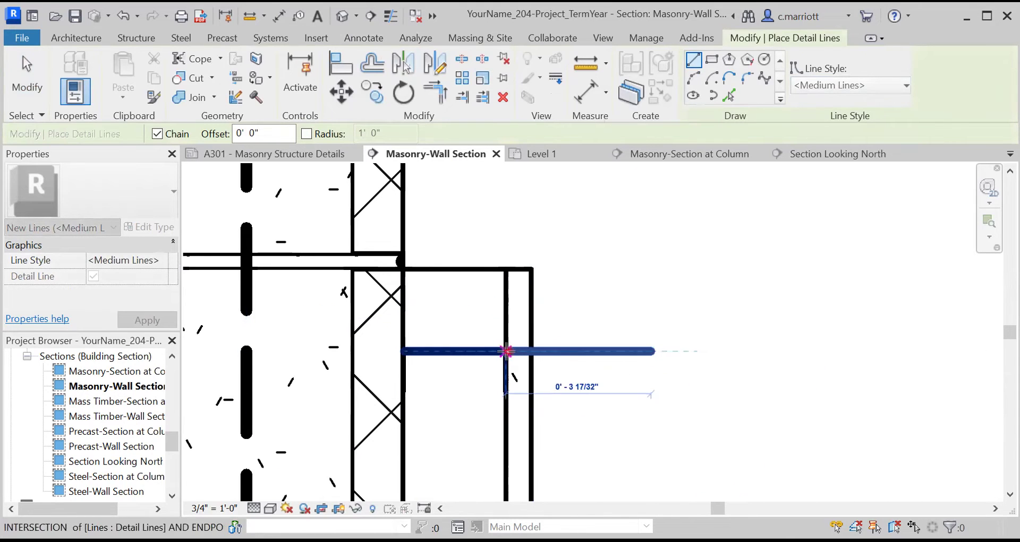
key("Escape")
left_click(505, 237)
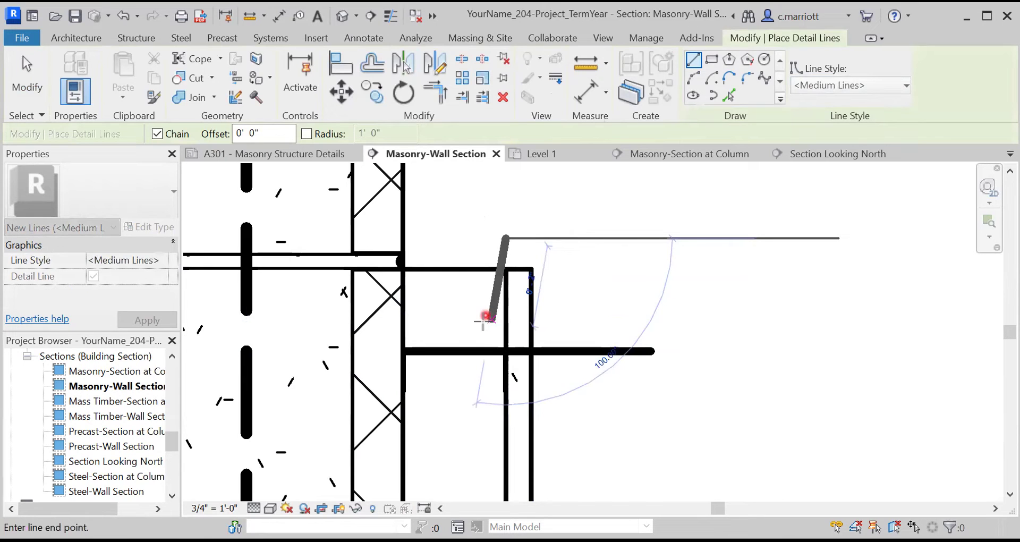
middle_click_drag(528, 328, 557, 396)
key("Escape")
key("Escape")
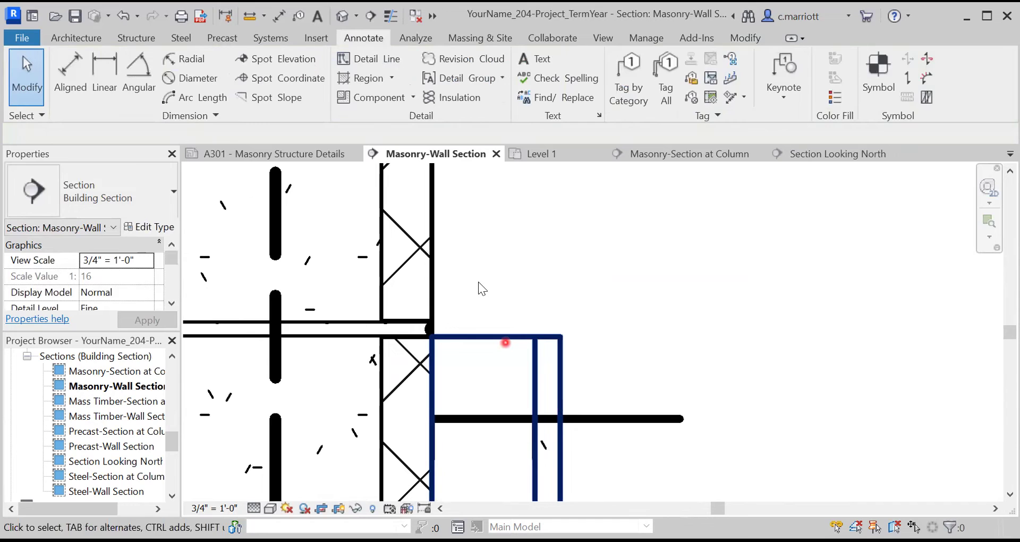
Draw a vertical detail line from the upper stud's outer corner, along the gypsum board's inner face, to above the furred wall's top.
key("d")
key("l")
left_click(534, 418)
left_click(534, 295)
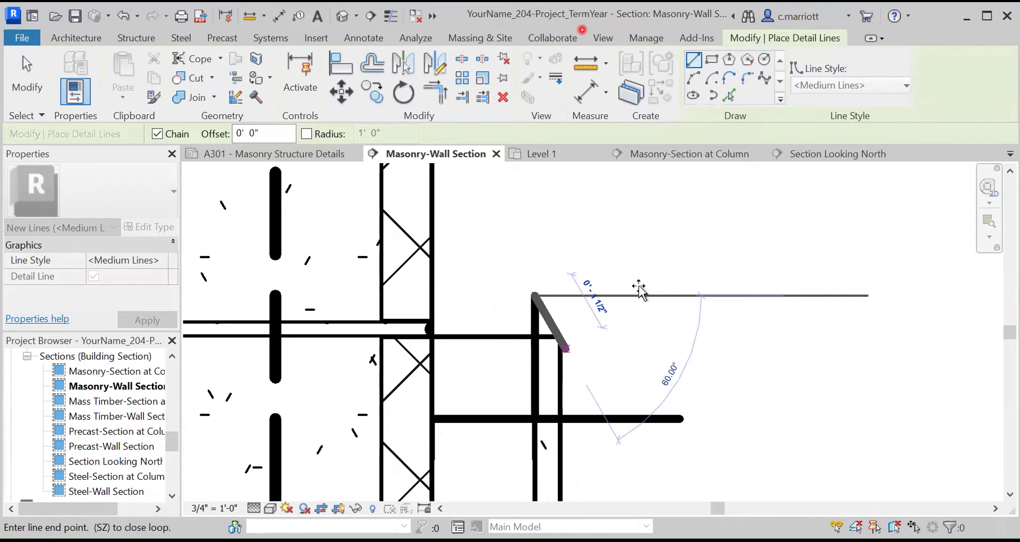
Move the vertical detail line at the furred wall's top 0.25" horizontally toward the CMU.
left_click(658, 295)
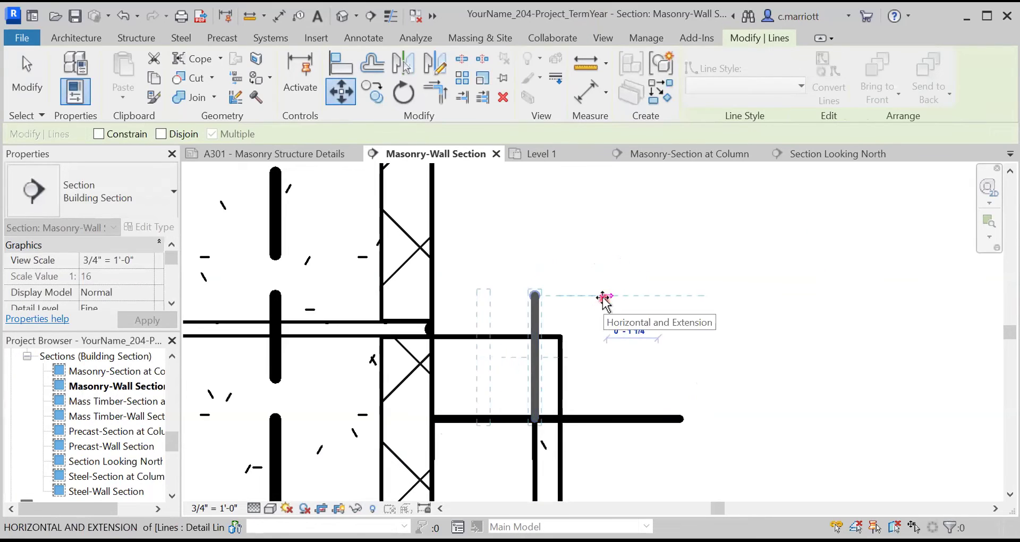
type(".")
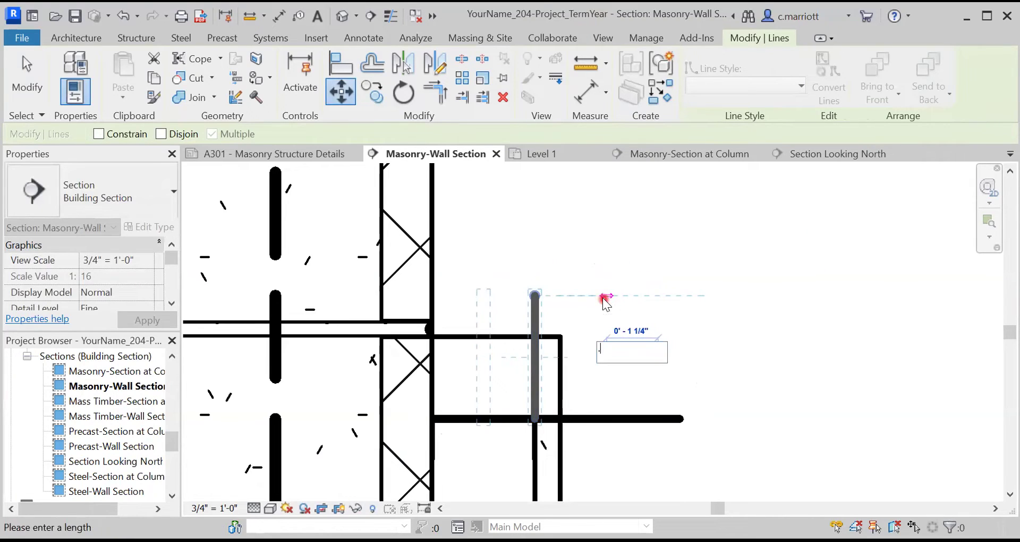
type("25\"")
key("Return")
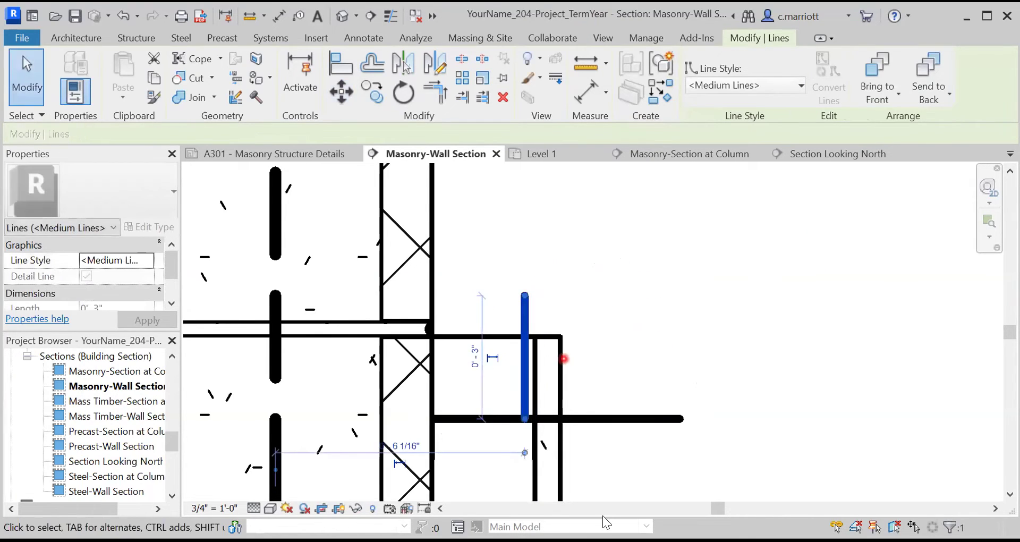
Set the horizontal detail line segment beyond the vertical line to a 0" length and delete that segment.
left_click(633, 418)
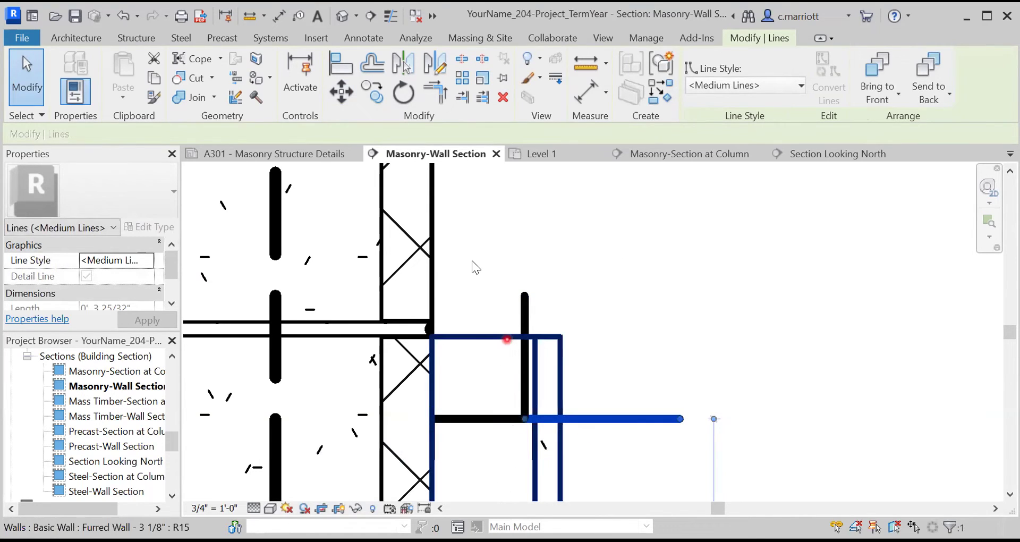
key("Escape")
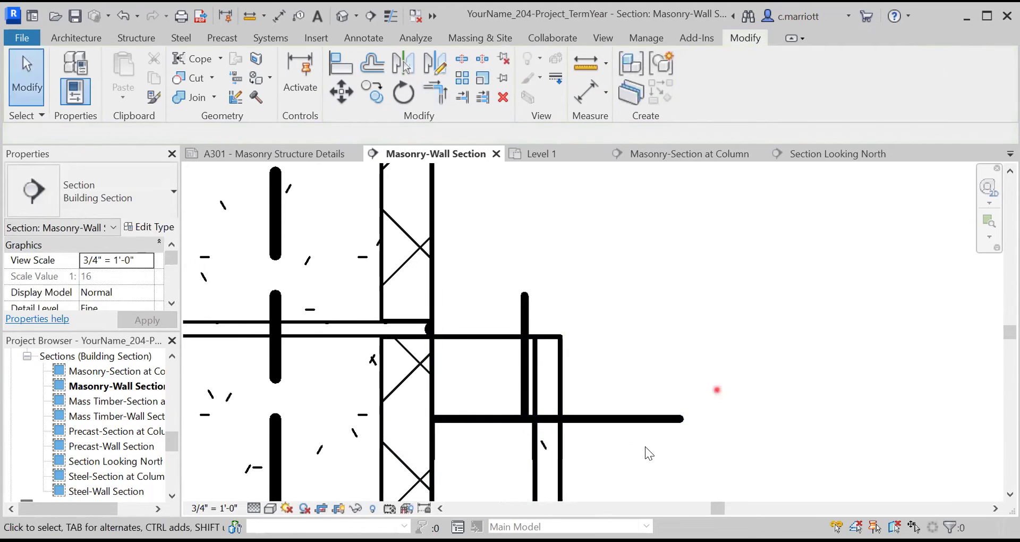
left_click(666, 420)
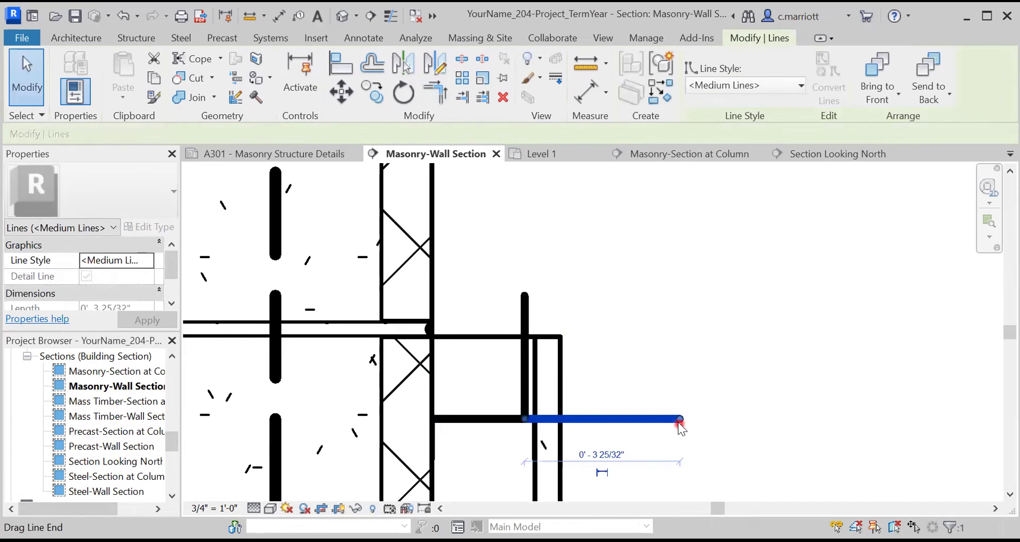
left_click_drag(679, 419, 678, 419)
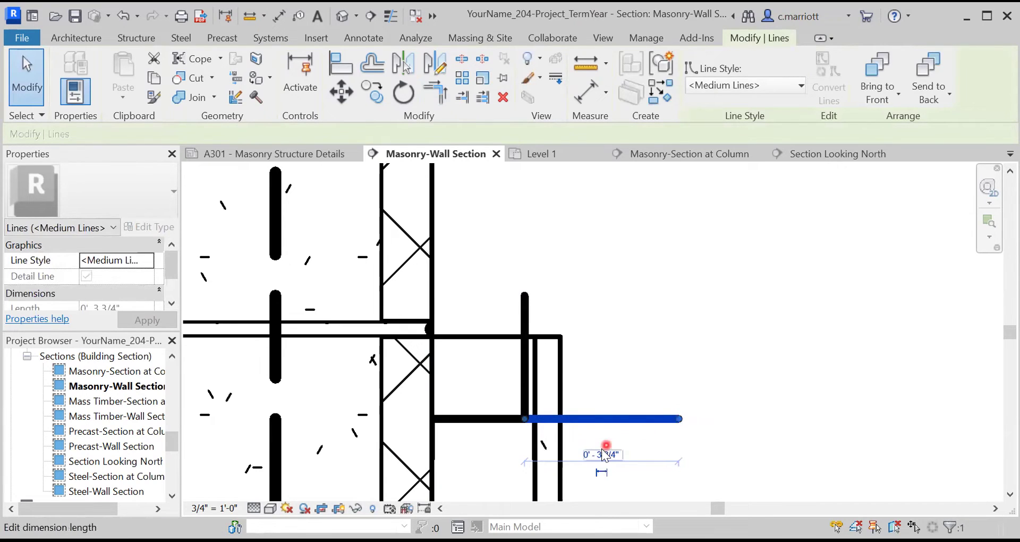
left_click(603, 452)
type("0\"")
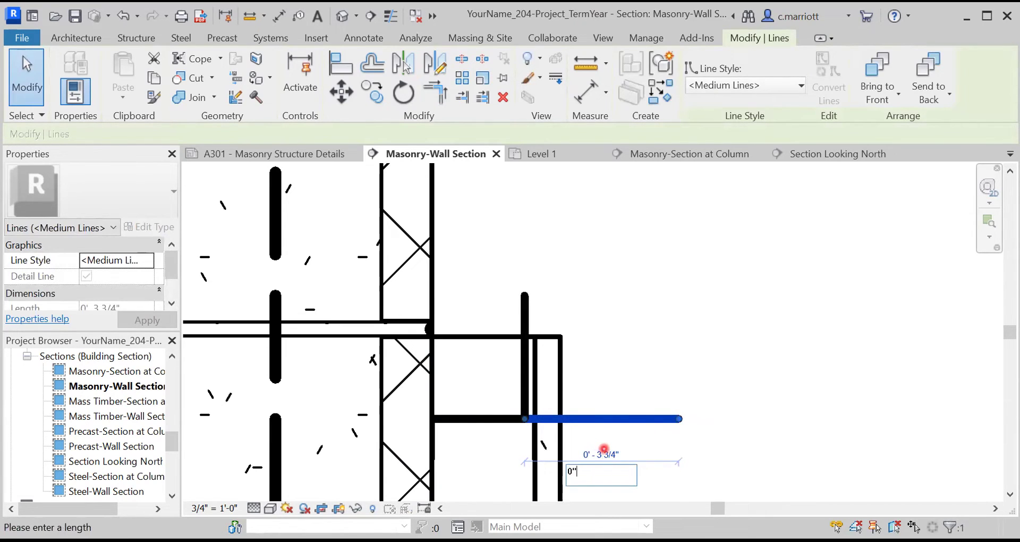
key("Return")
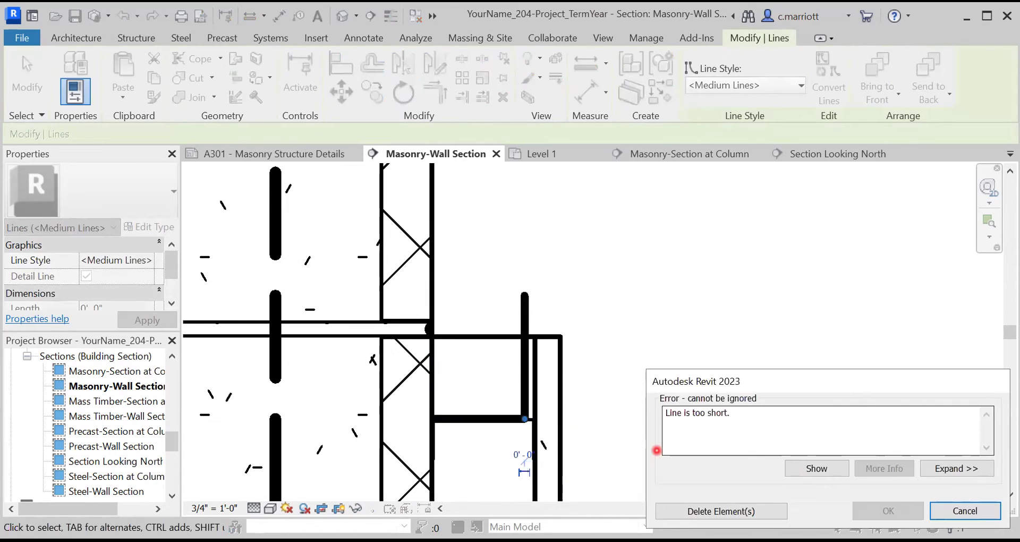
left_click(739, 510)
Set the vertical detail line's length to 2".
left_click(524, 302)
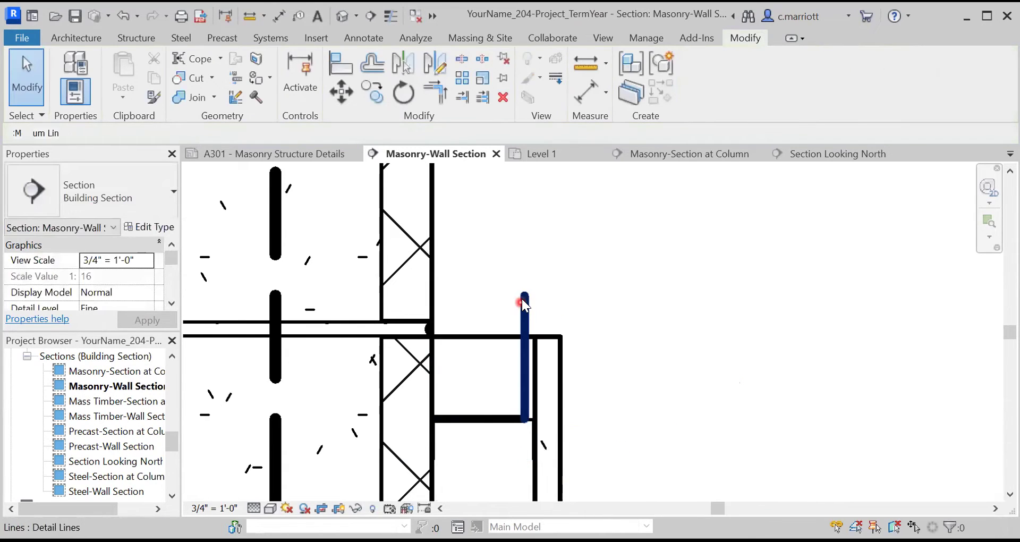
left_click(475, 361)
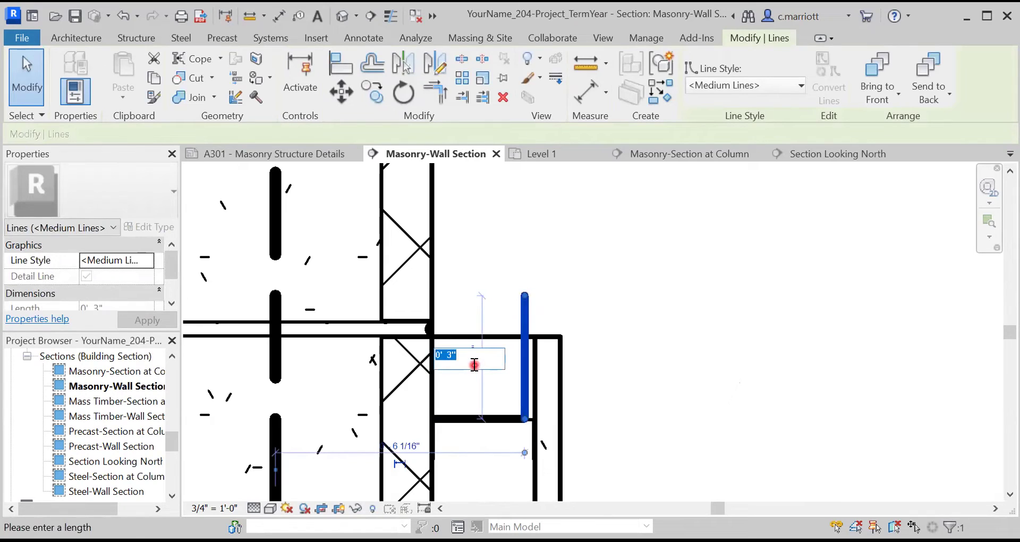
type("2\"")
key("Return")
key("Escape")
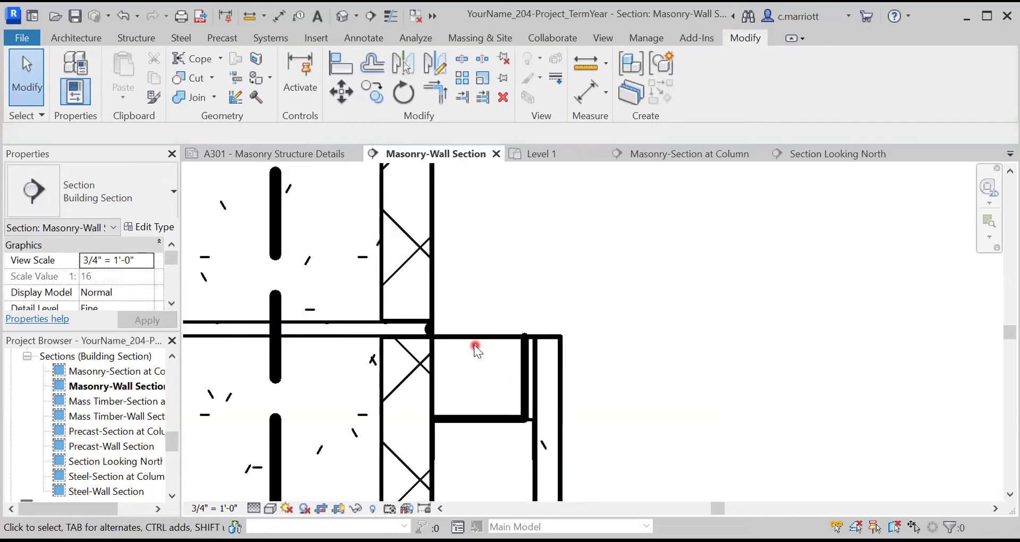
Create a rectangular masking region with Invisible lines, about 2 1/4" by 1", over the furred wall's top edge between the CMU face and vertical detail line.
left_click(364, 38)
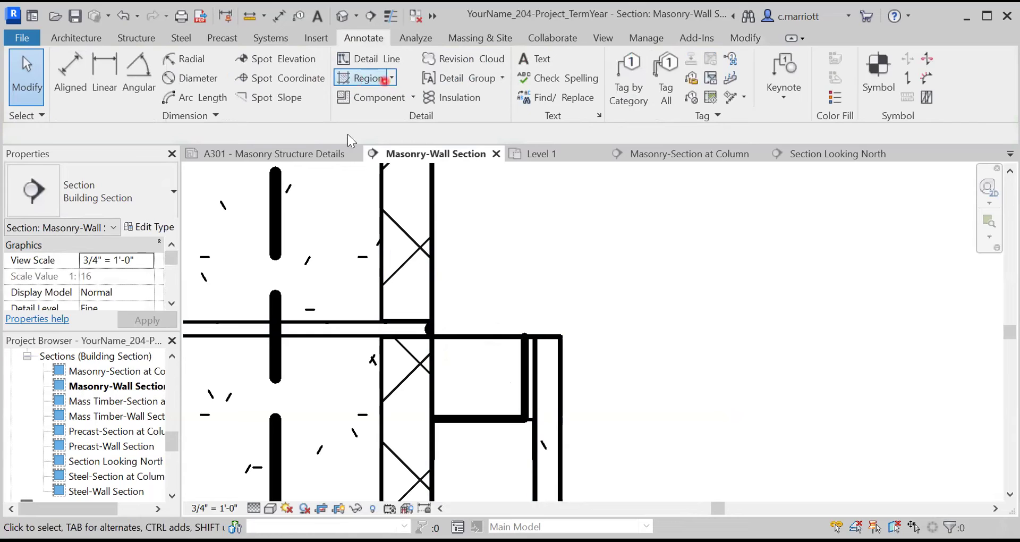
left_click(941, 85)
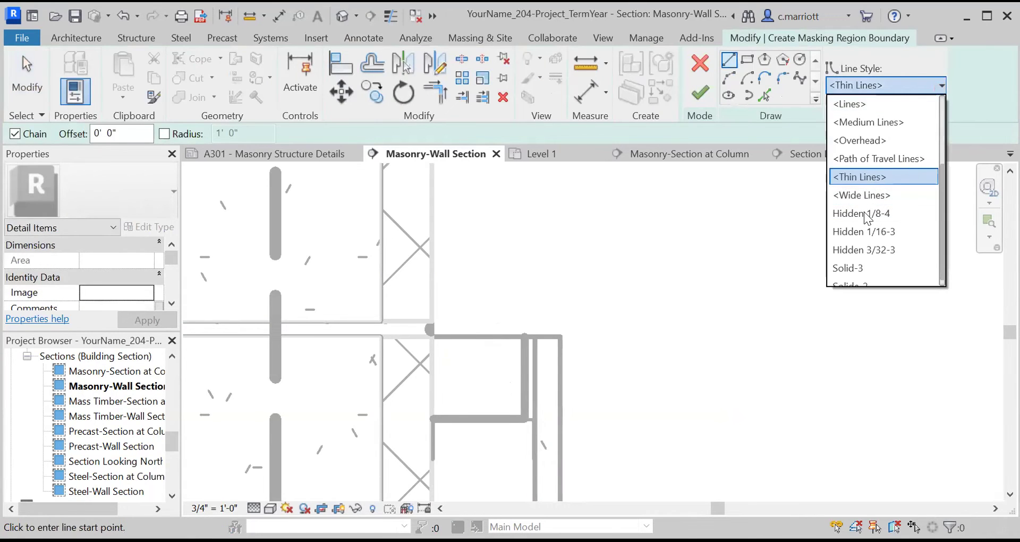
scroll(901, 205, "up", 2)
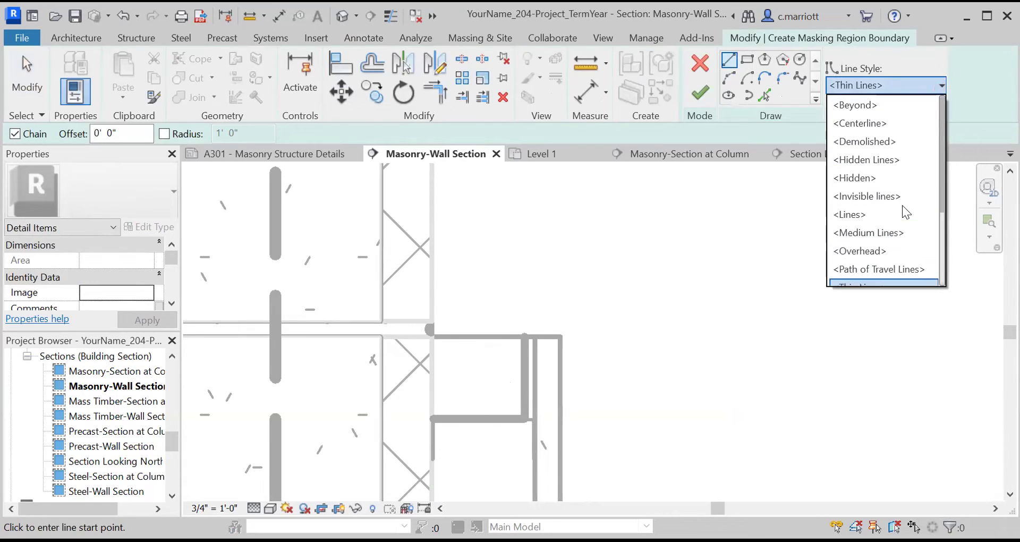
scroll(884, 193, "down", 1)
scroll(876, 181, "up", 1)
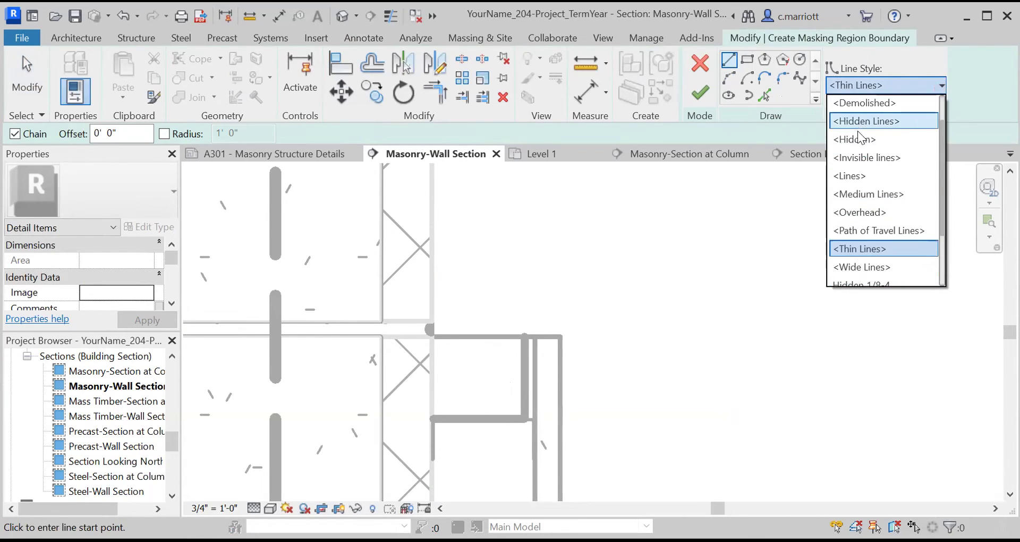
left_click(863, 158)
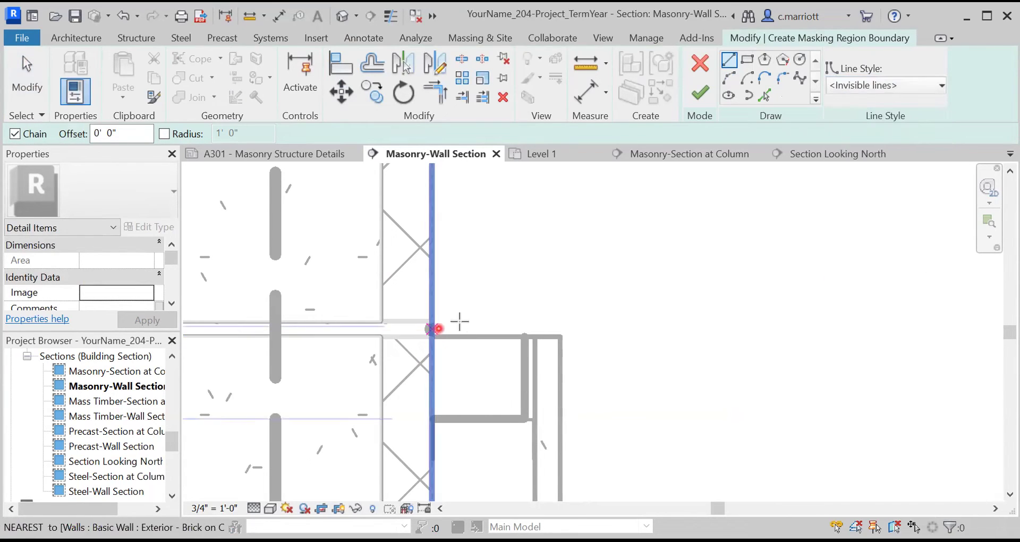
left_click(434, 323)
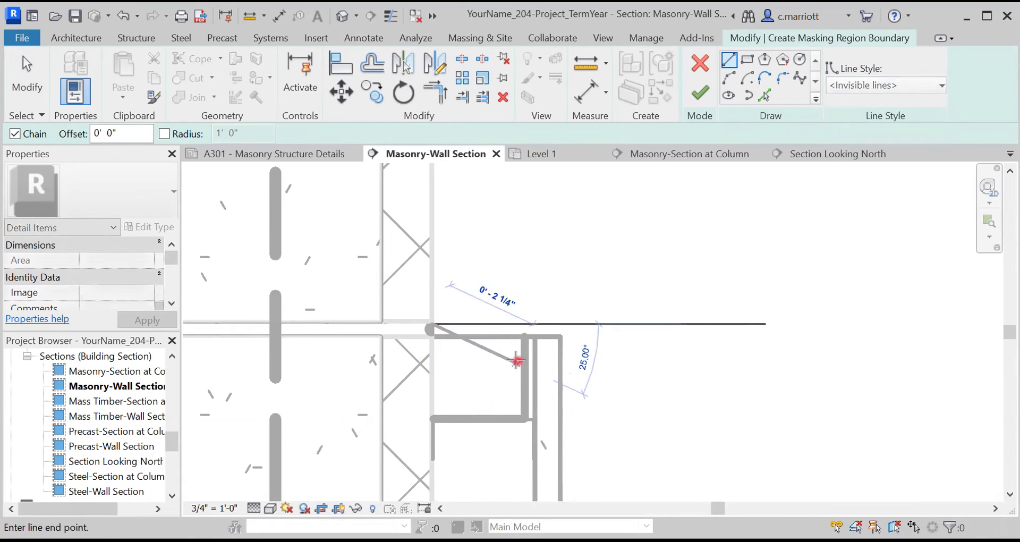
left_click(745, 61)
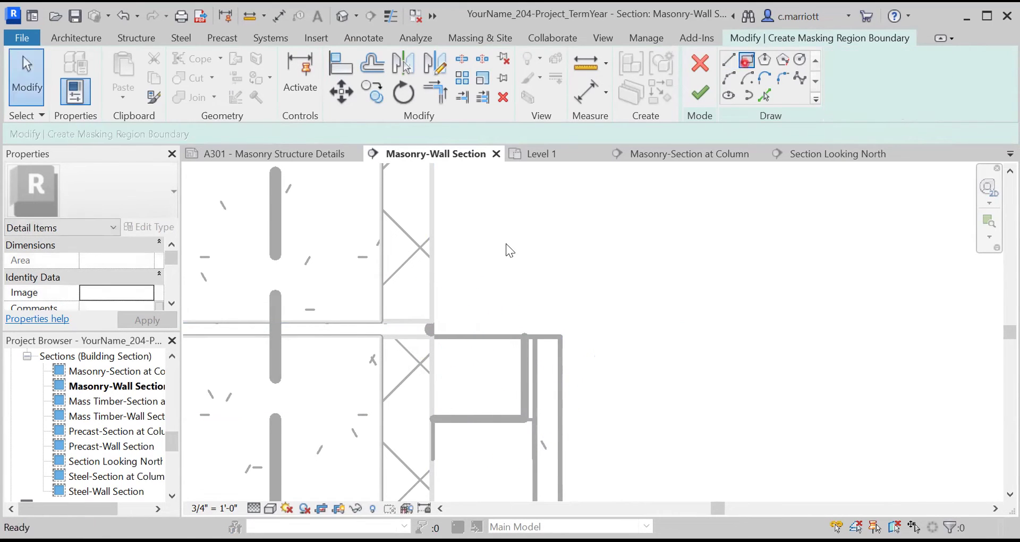
left_click(524, 317)
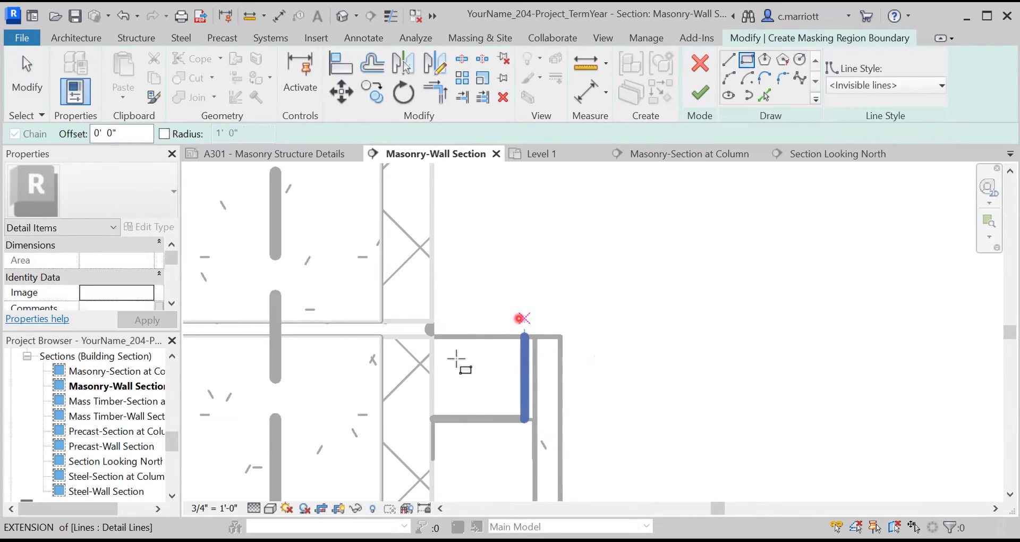
left_click(433, 358)
left_click(697, 98)
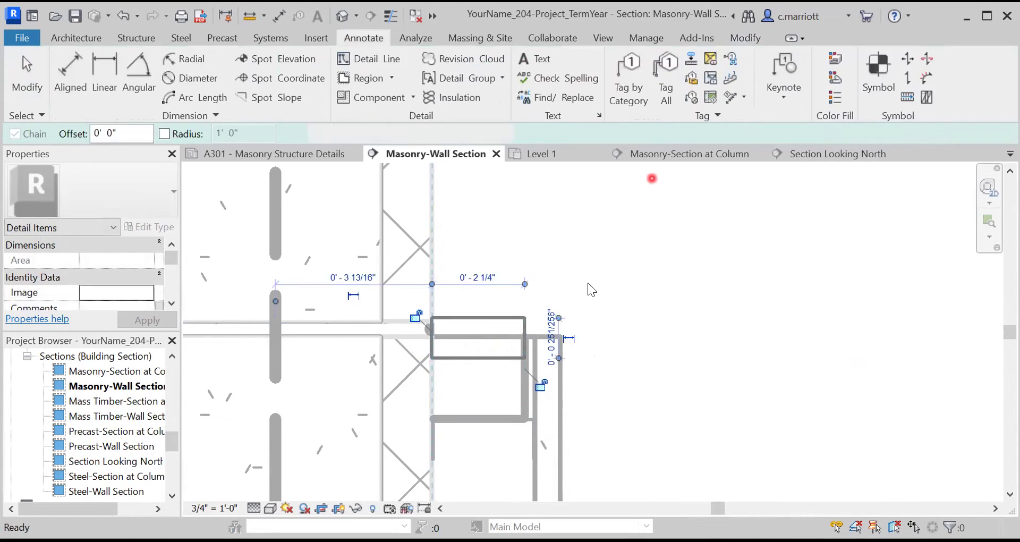
Pull the masking region's CMU-side edge slightly away from the CMU face toward the furred wall.
left_click(447, 337)
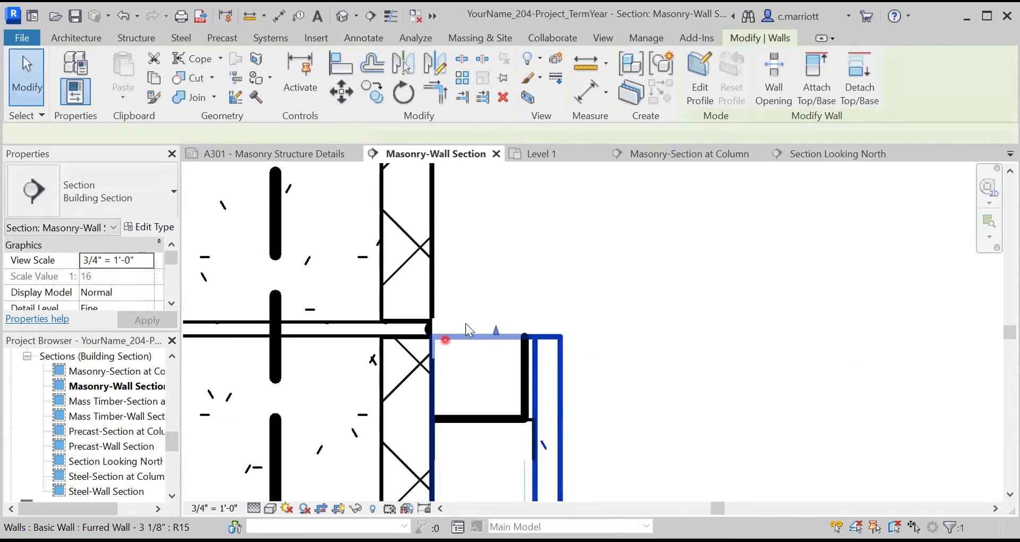
left_click(470, 344)
left_click(459, 319)
left_click_drag(447, 326, 439, 336)
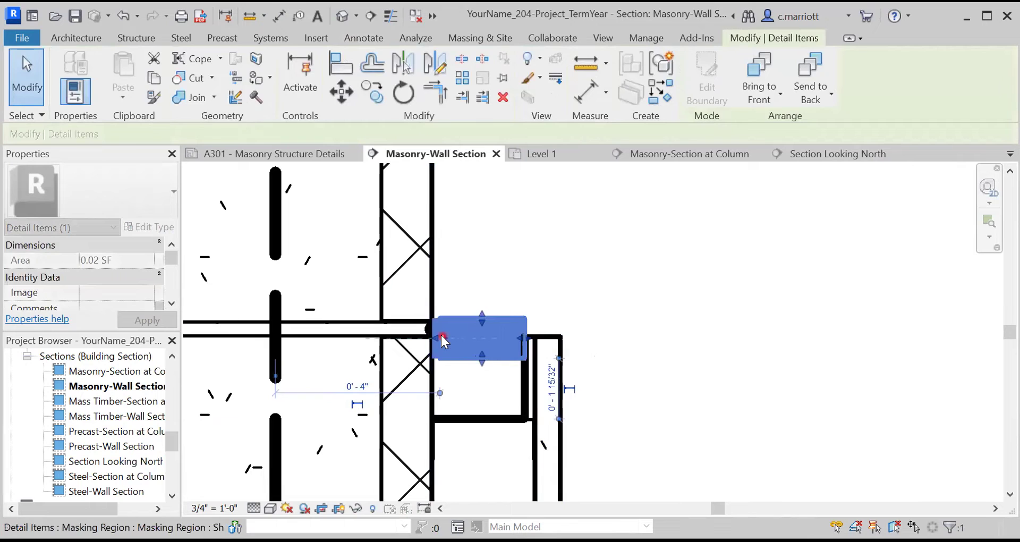
left_click(515, 296)
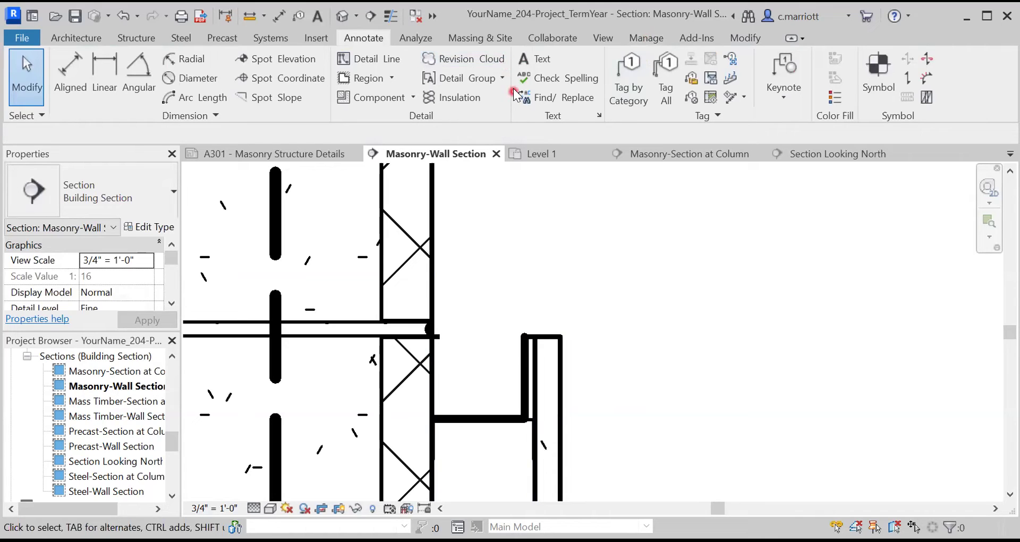
Draw a Thin Lines detail circle with a 0.5" radius in the gap above the horizontal detail line, beside the CMU face.
key("d")
key("l")
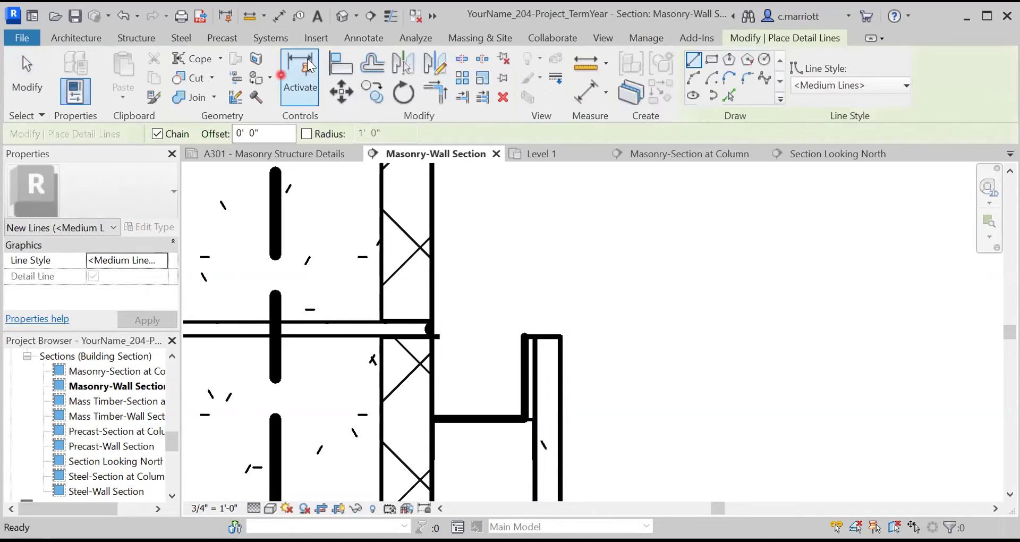
left_click(844, 90)
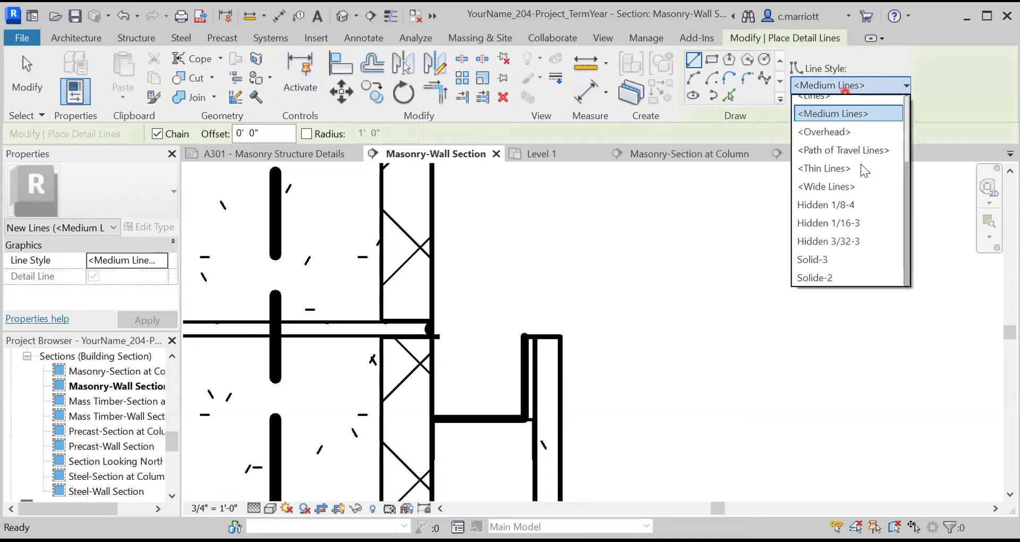
scroll(860, 164, "up", 1)
left_click(820, 177)
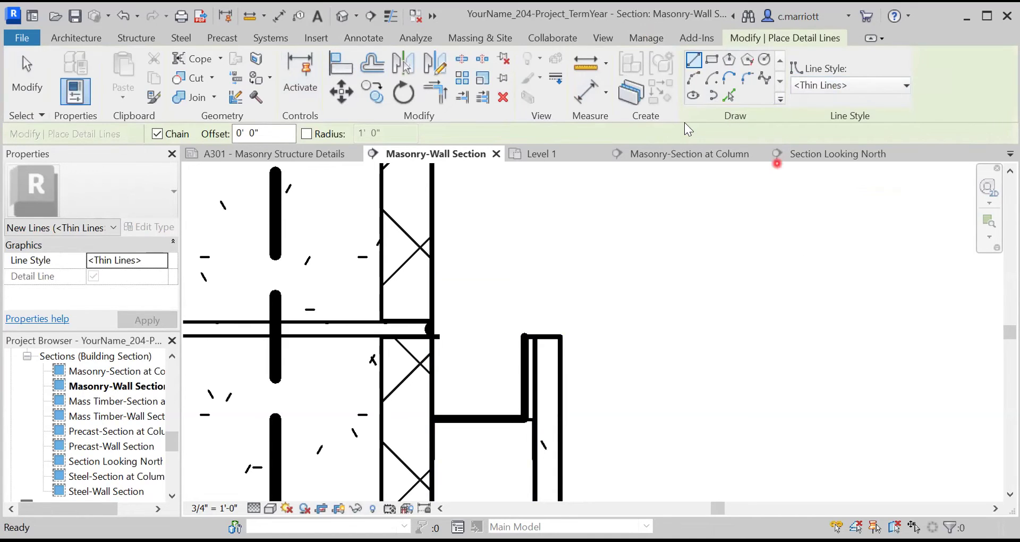
left_click(766, 58)
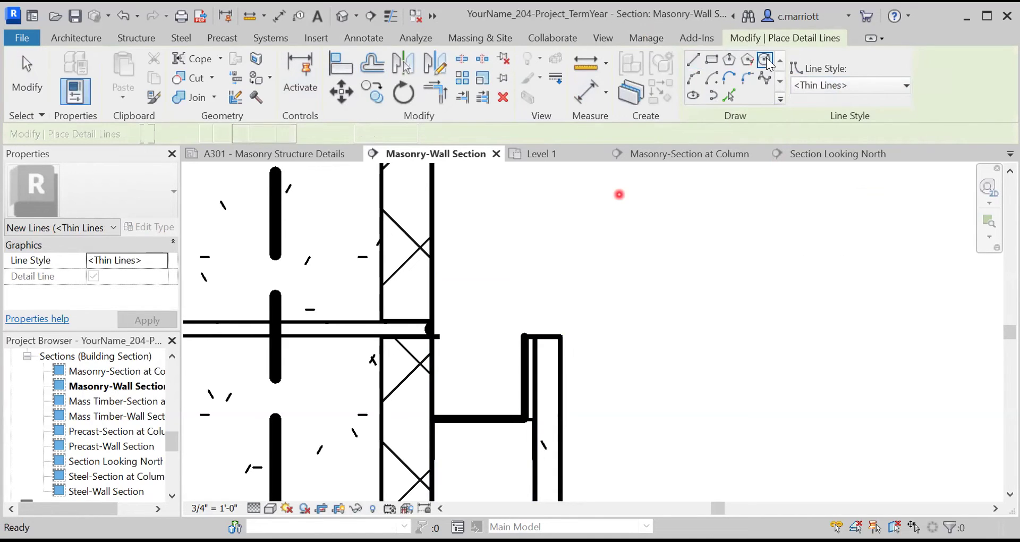
left_click(483, 372)
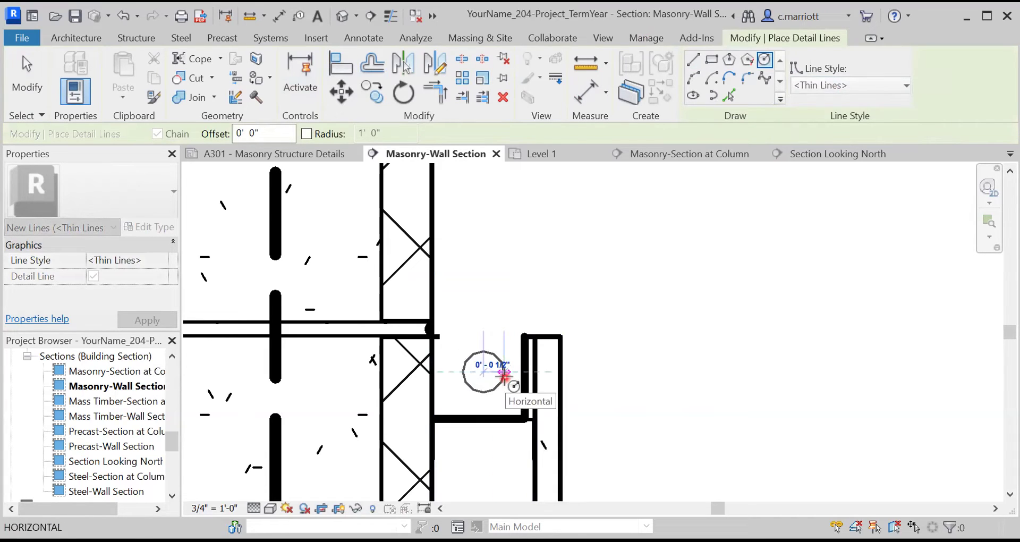
type(".5")
key("Return")
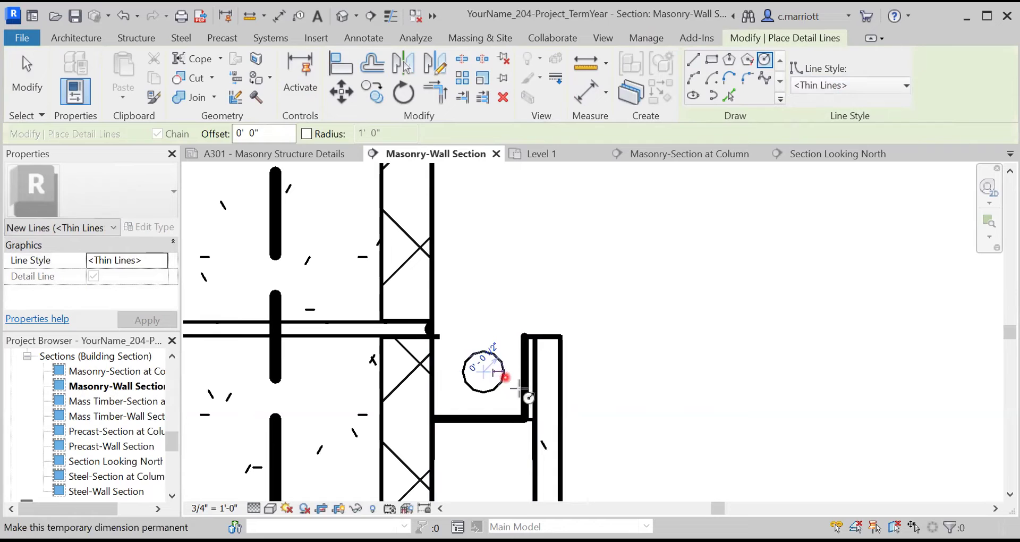
key("Escape")
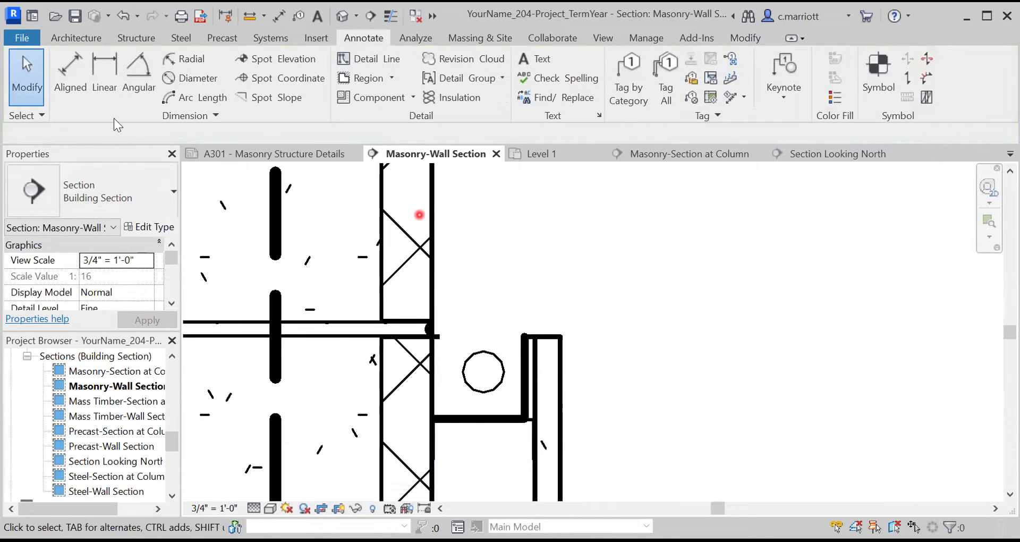
Move the detail circle 0.125" horizontally toward the CMU face.
left_click(743, 40)
left_click(484, 356)
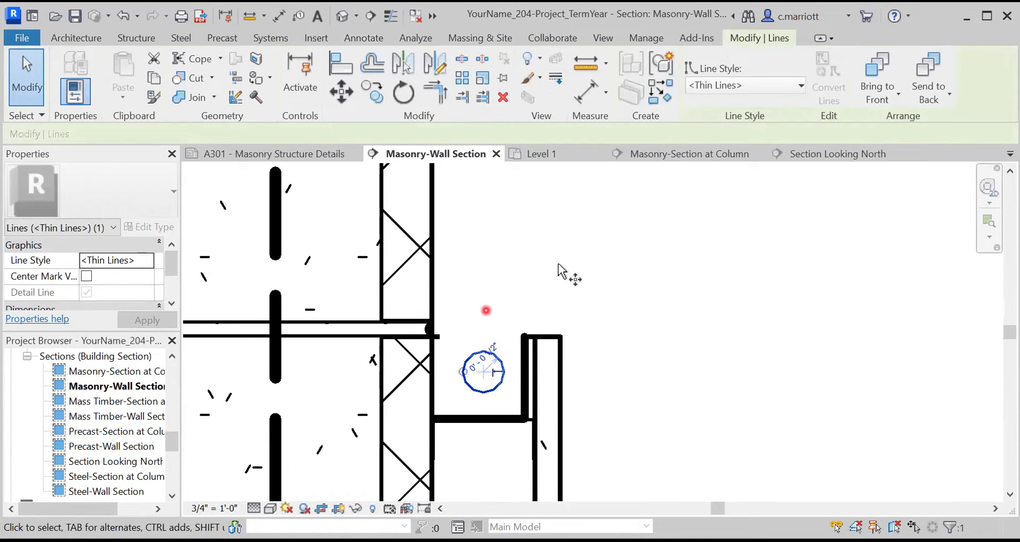
key("m")
key("v")
left_click(569, 280)
type(".1")
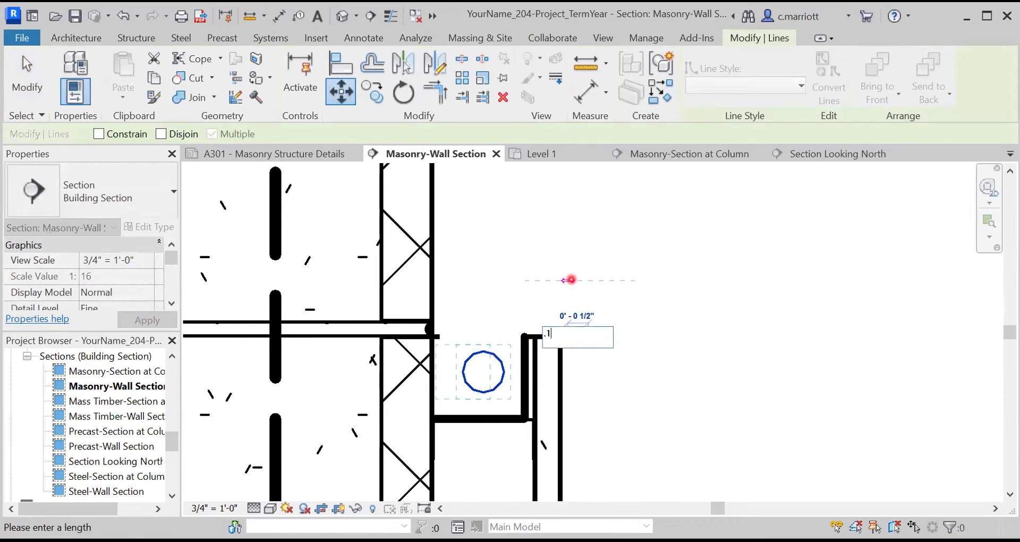
type("25\"")
key("Return")
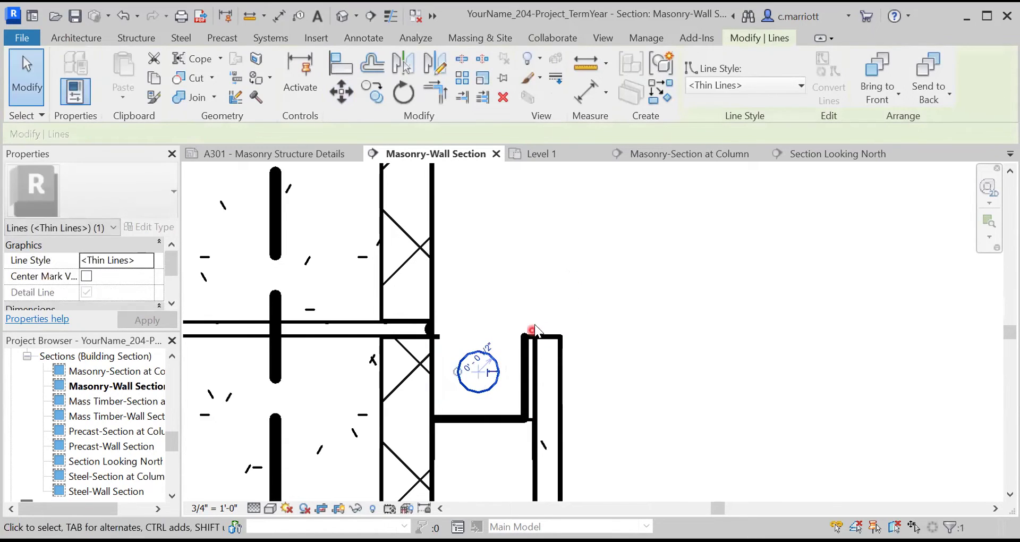
left_click(534, 282)
scroll(552, 366, "up", 6)
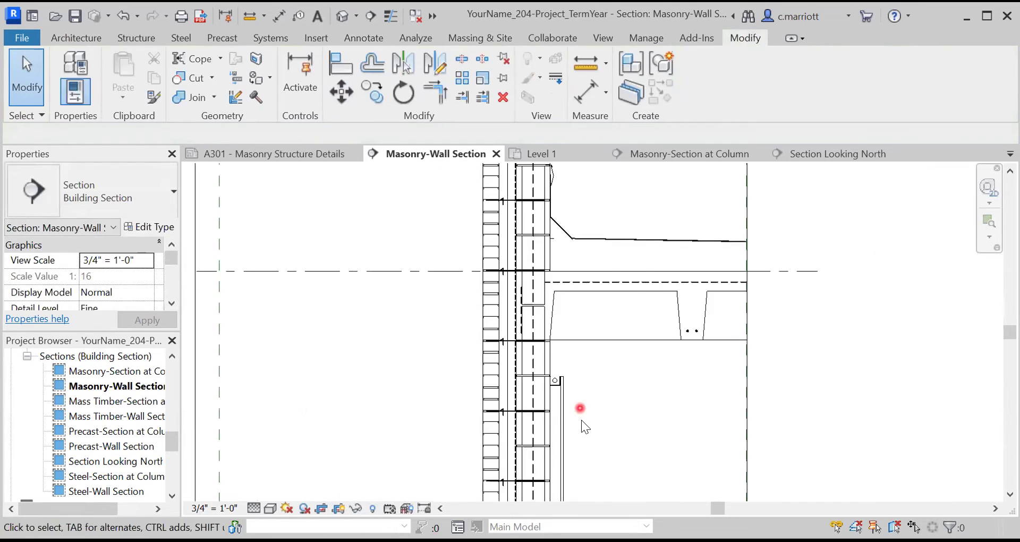
Examine the masonry wall section from the parapet cap down to the pan joist roof slab and furred wall.
scroll(607, 401, "down", 4)
middle_click_drag(590, 422, 493, 315)
scroll(482, 367, "down", 2)
scroll(499, 383, "down", 3)
middle_click_drag(479, 384, 475, 425)
scroll(496, 319, "up", 5)
scroll(512, 301, "up", 5)
middle_click_drag(530, 336, 532, 390)
scroll(531, 389, "down", 1)
scroll(530, 345, "down", 1)
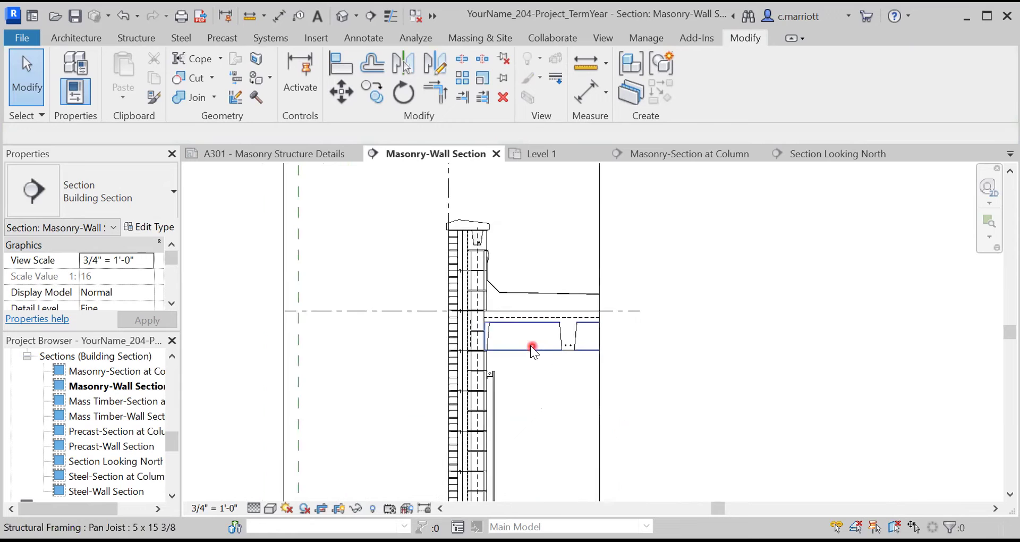
scroll(531, 348, "down", 1)
scroll(525, 351, "down", 2)
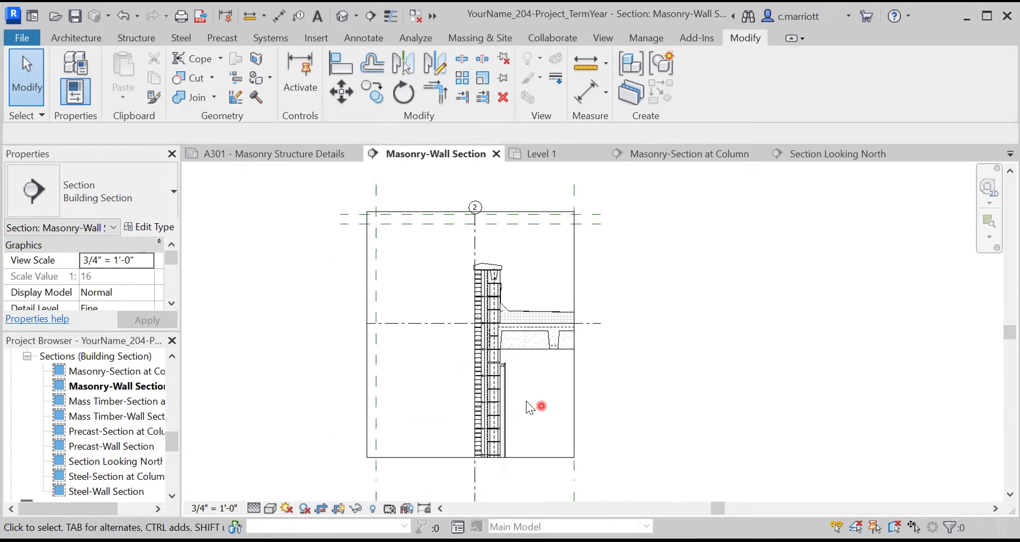
scroll(533, 354, "up", 4)
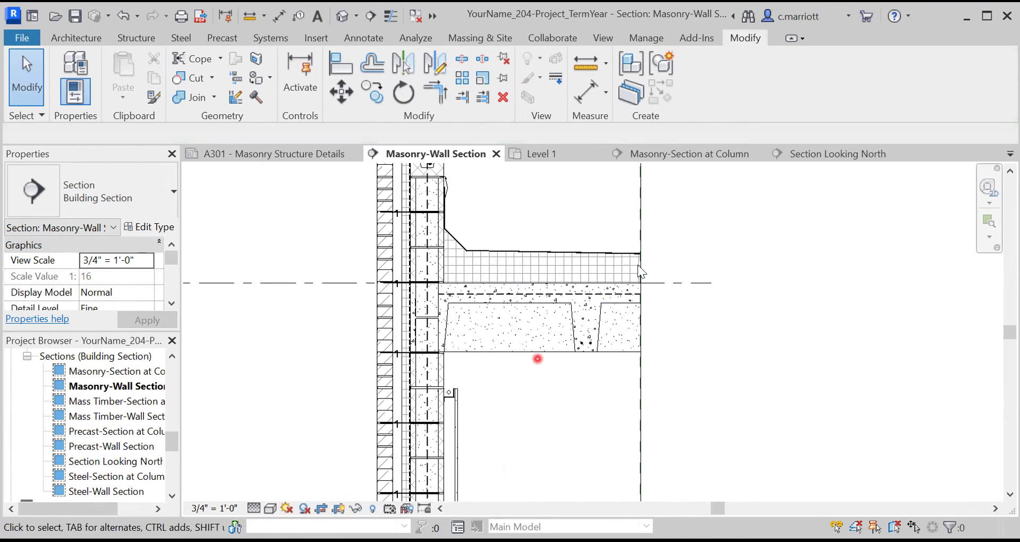
middle_click_drag(524, 331, 511, 364)
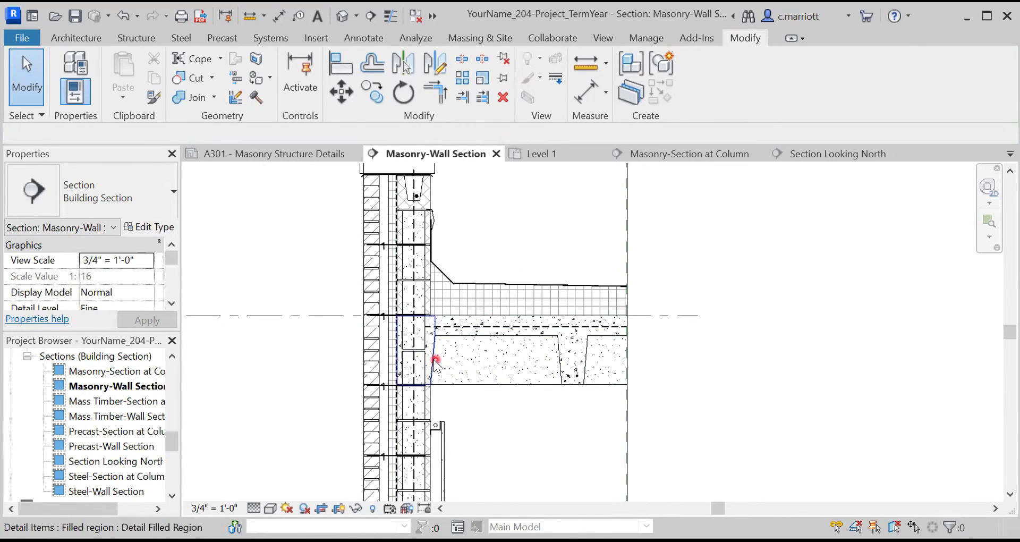
Delete the two stacked Grout filled regions covering the reinforcing in the concrete beam at the end of the pan joist slab.
scroll(434, 357, "up", 1)
scroll(406, 352, "up", 1)
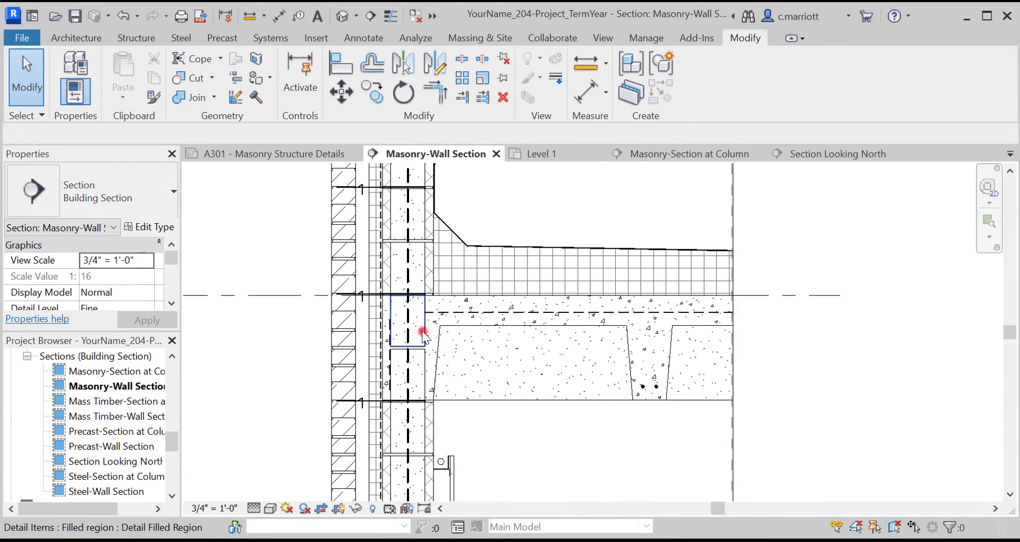
left_click(424, 336)
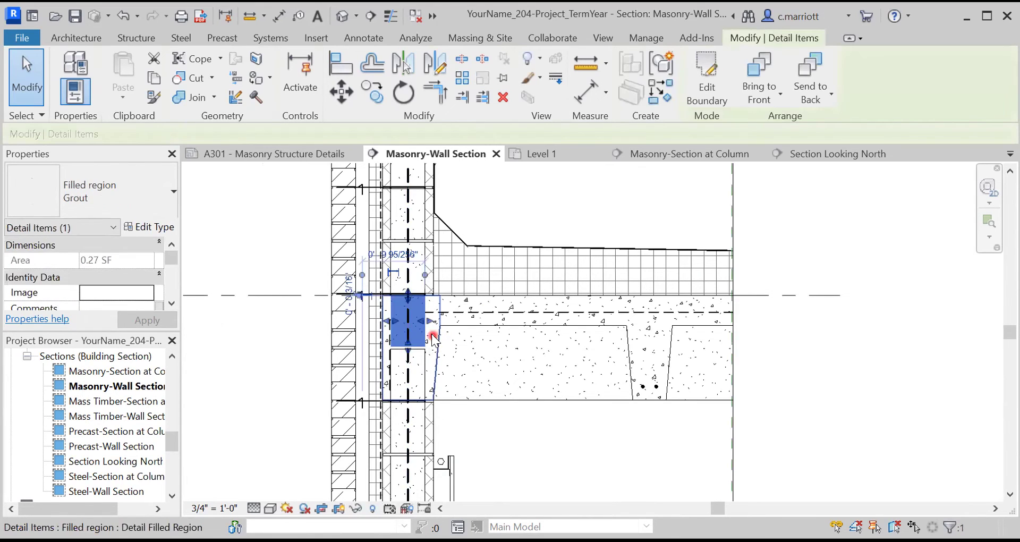
key("Delete")
left_click(424, 374)
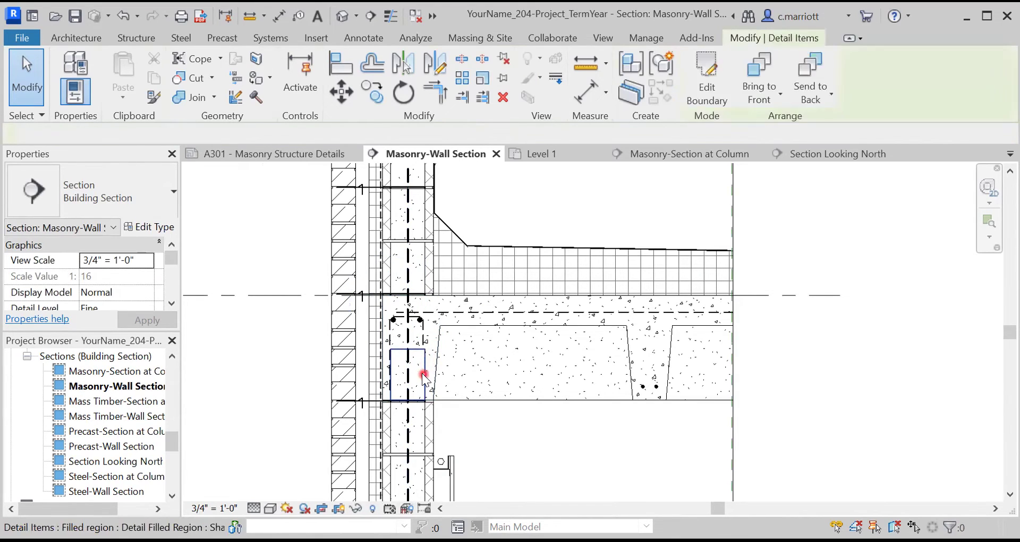
key("Delete")
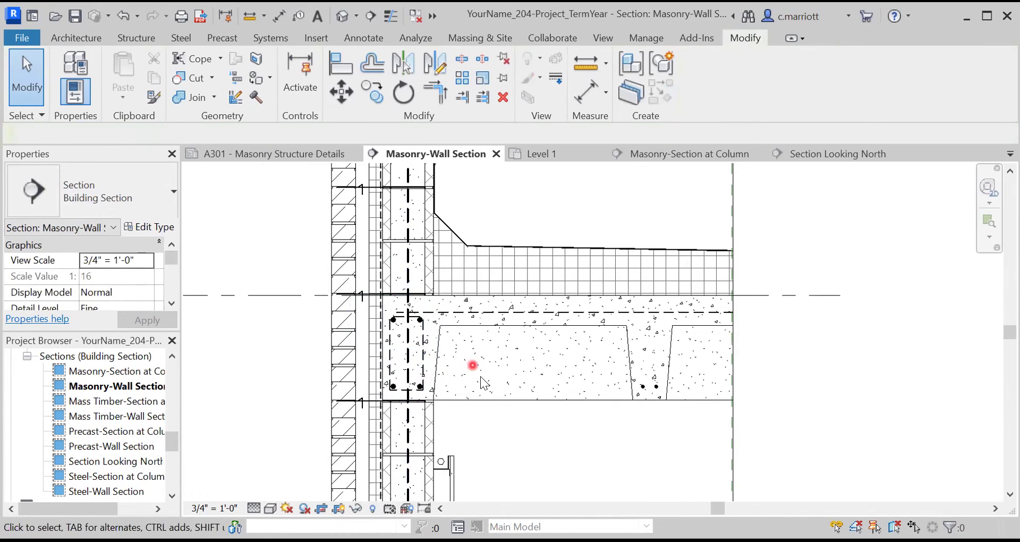
Try to delete the Grout filled region in the CMU directly below the concrete beam.
scroll(480, 376, "down", 2)
scroll(530, 414, "down", 1)
middle_click_drag(521, 445, 515, 402)
scroll(461, 379, "up", 2)
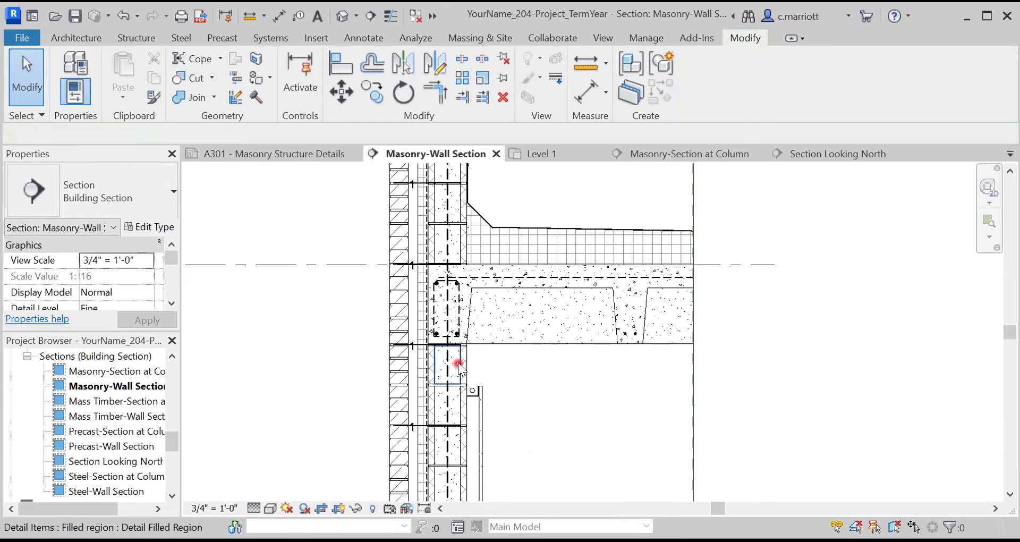
left_click(458, 364)
key("Delete")
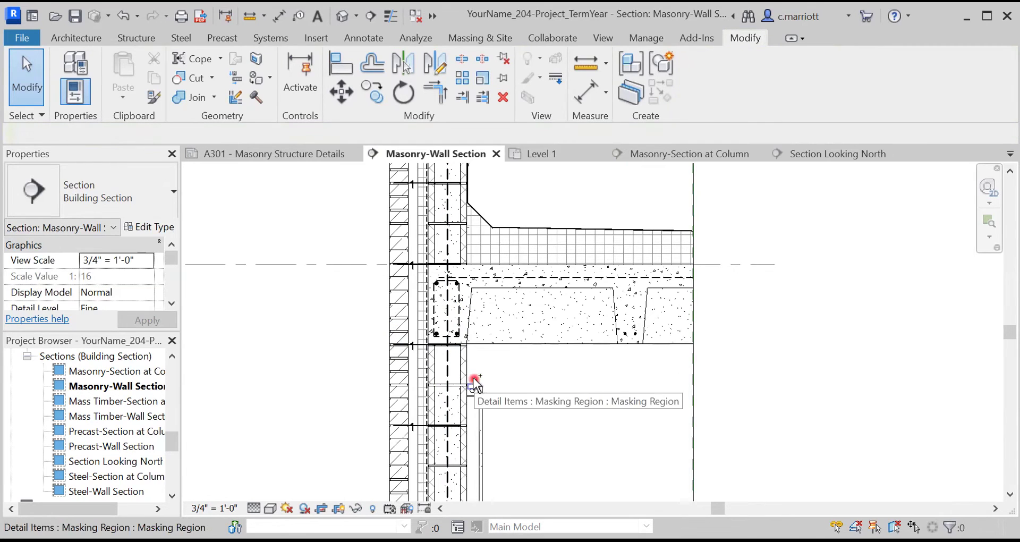
scroll(521, 332, "up", 1)
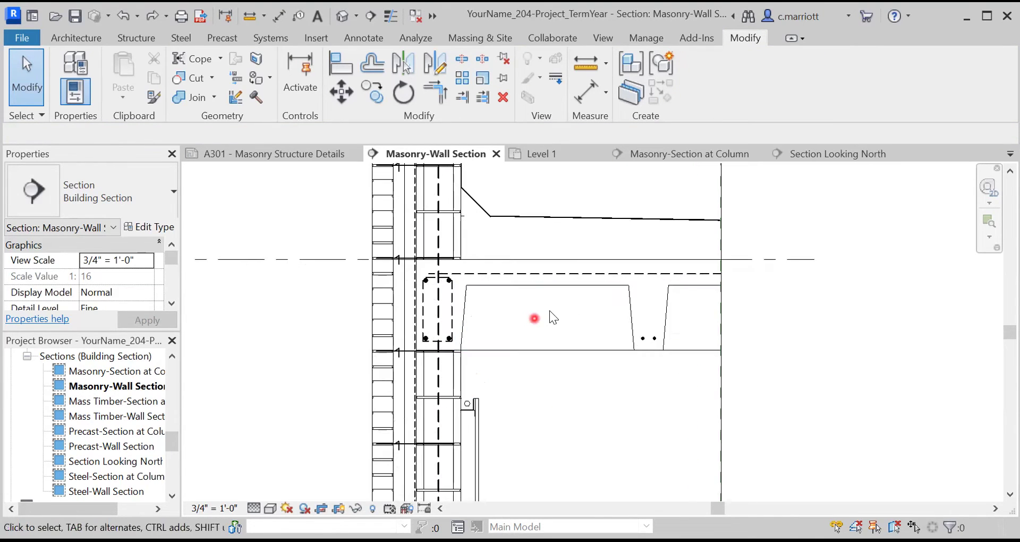
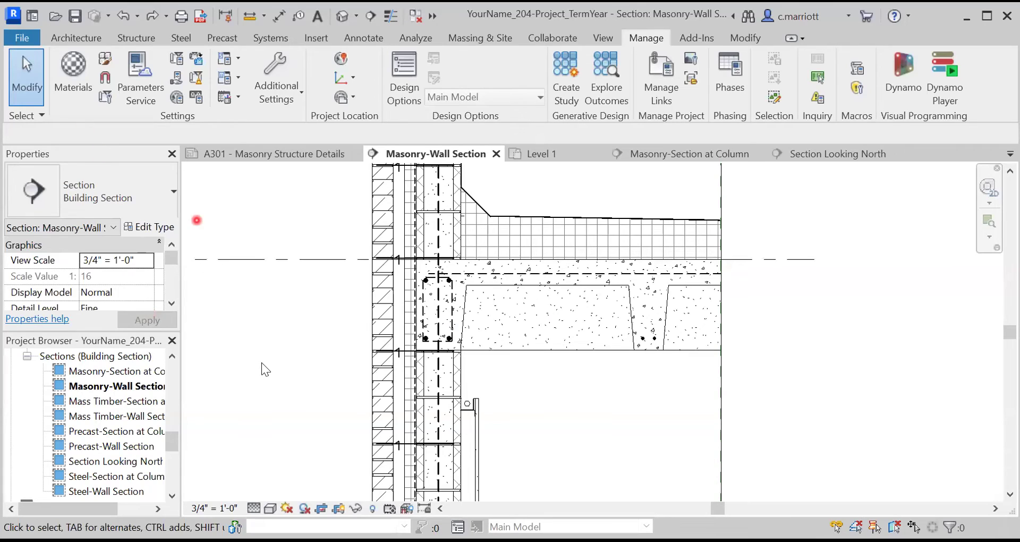
Open the surface foreground fill pattern of the Concrete, Cast-in-Place gray material and locate the Sand drafting pattern.
left_click(62, 63)
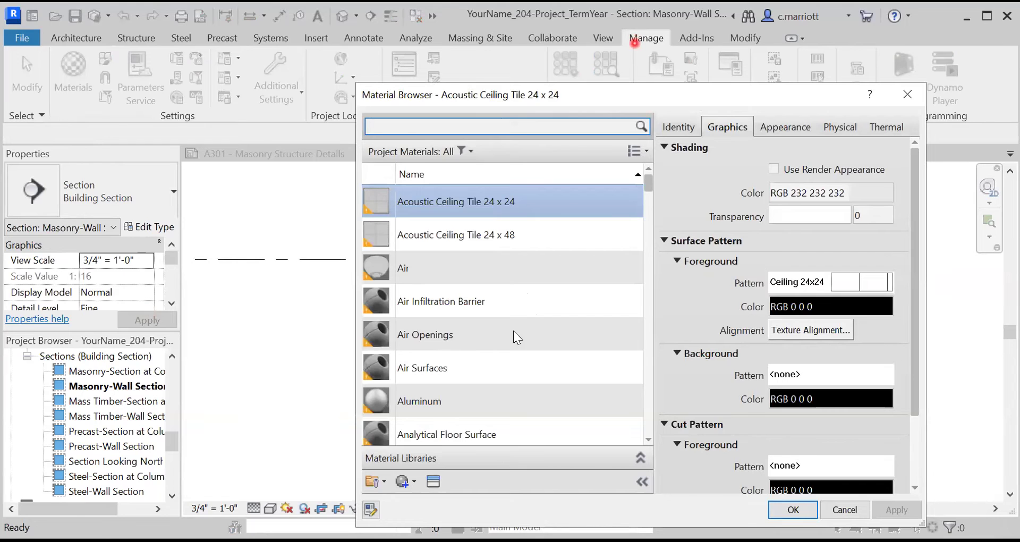
left_click(648, 439)
left_click(648, 439)
left_click(648, 439)
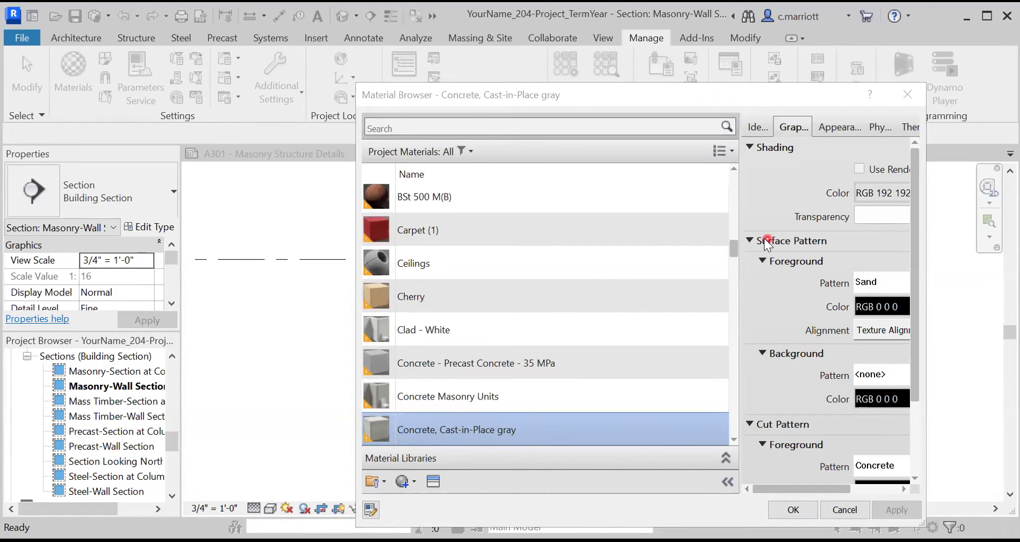
left_click(865, 285)
left_click(761, 409)
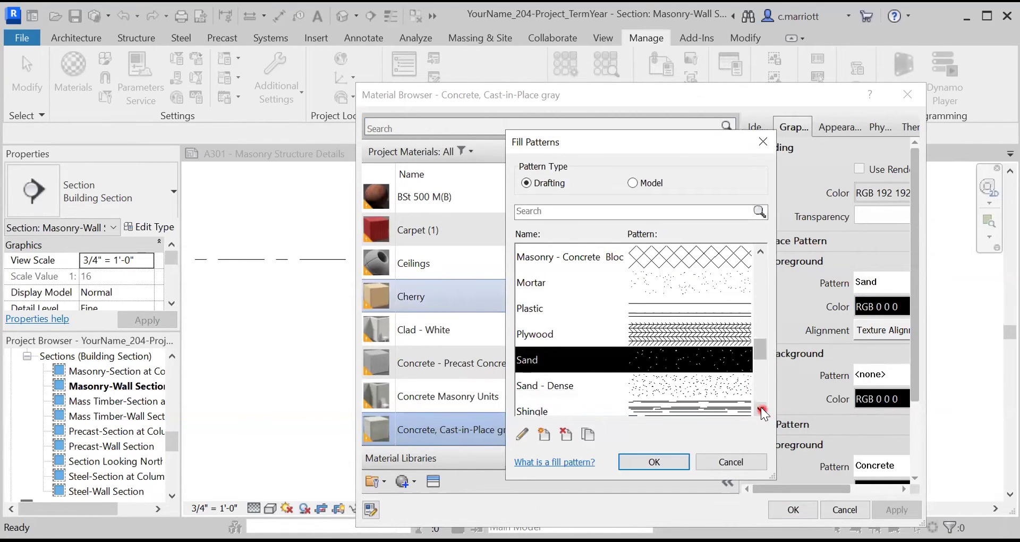
left_click(760, 408)
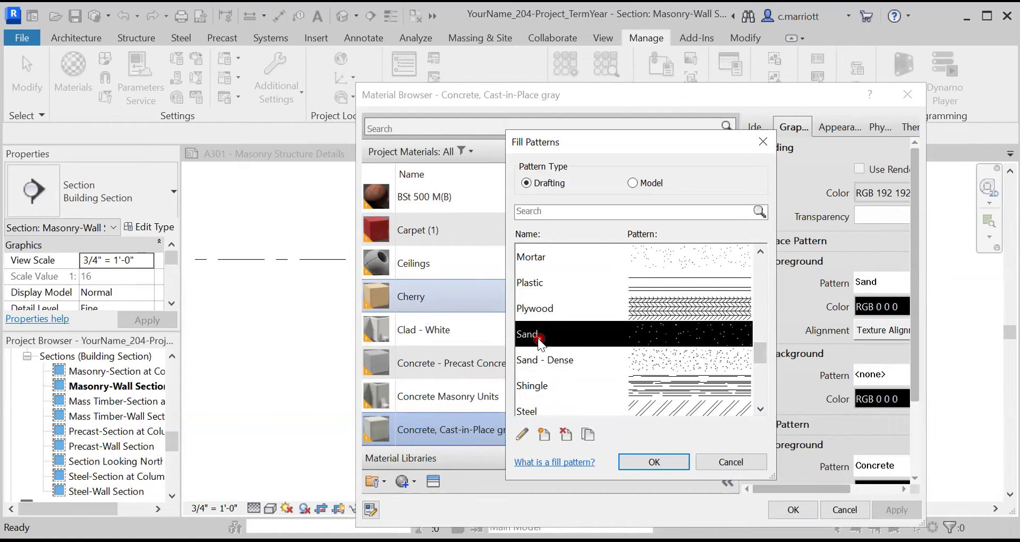
Rename the Sand drafting pattern as Sand-2 and set its import scale to 5.00.
left_click(520, 435)
left_click(630, 257)
type("-2")
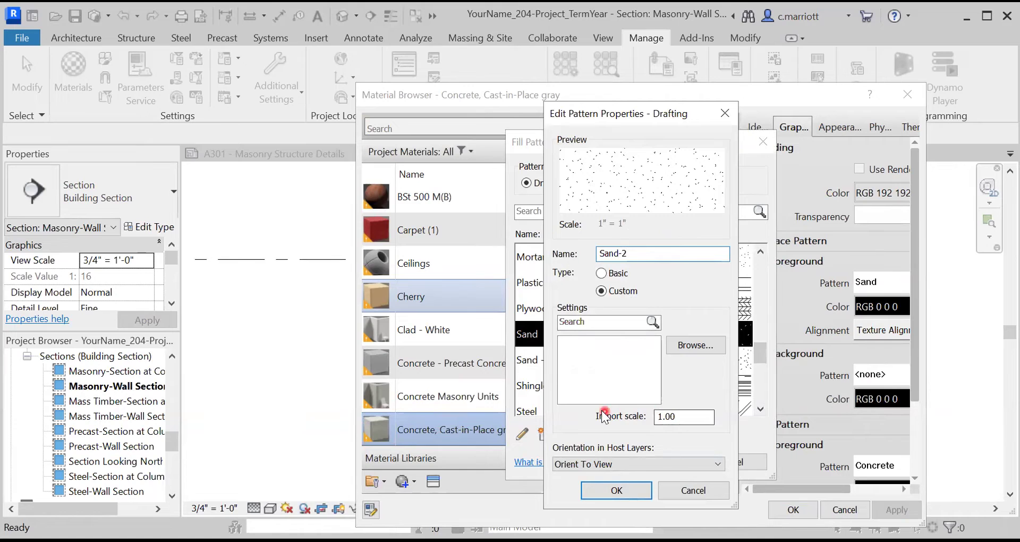
left_click(658, 416)
key("BackSpace")
type("5")
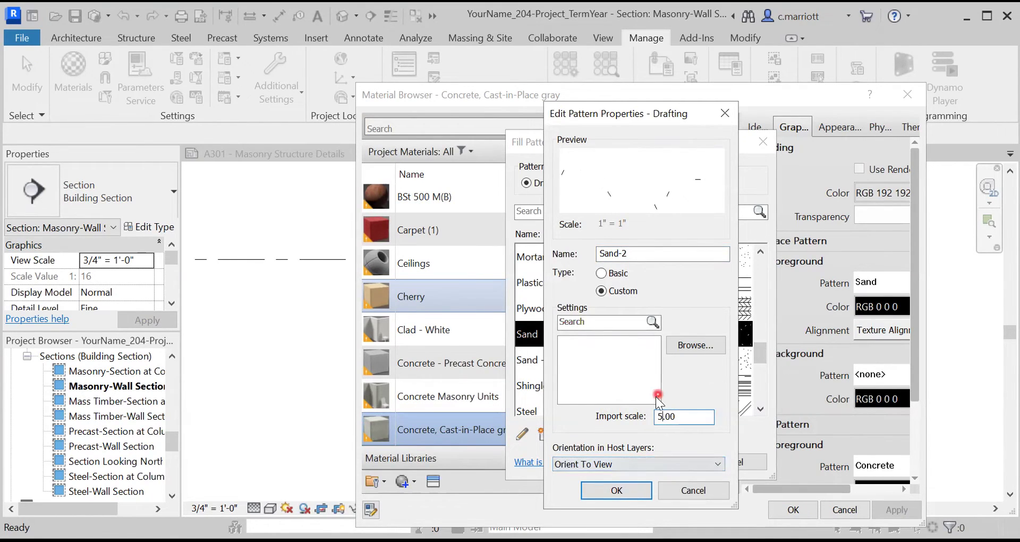
left_click(611, 490)
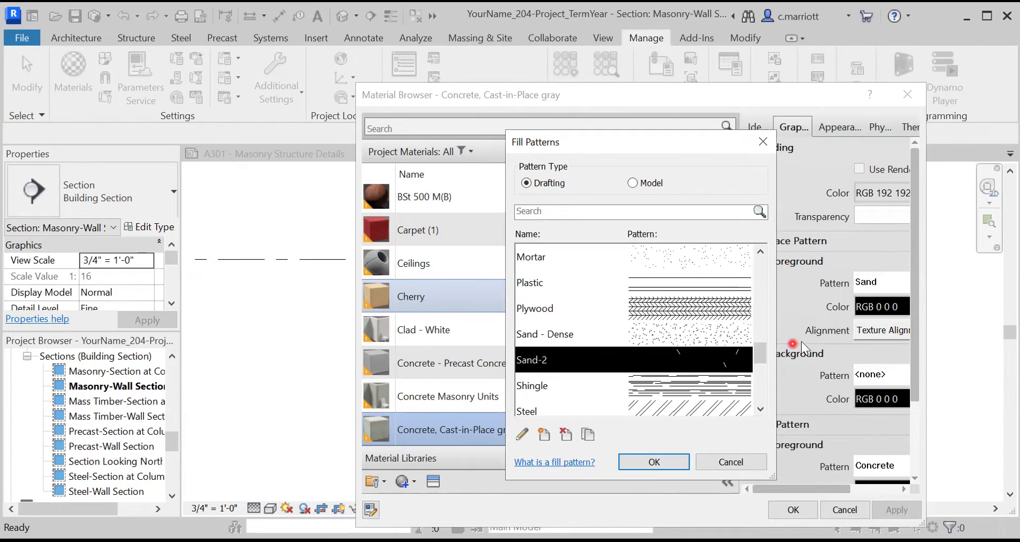
Give Concrete, Cast-in-Place gray the Sand-2 surface foreground pattern in RGB 128-128-128 and save the material changes.
left_click(877, 306)
left_click(637, 467)
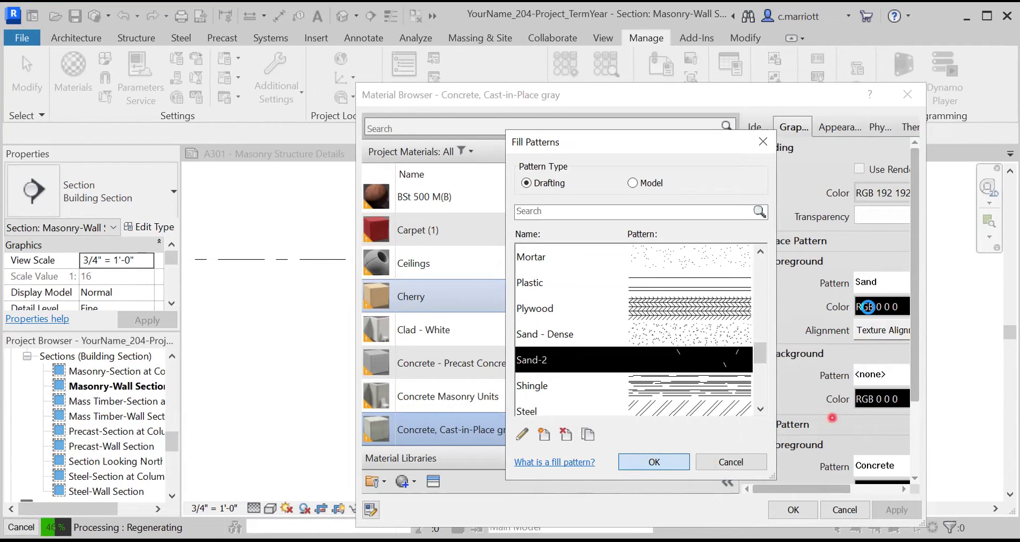
left_click(866, 307)
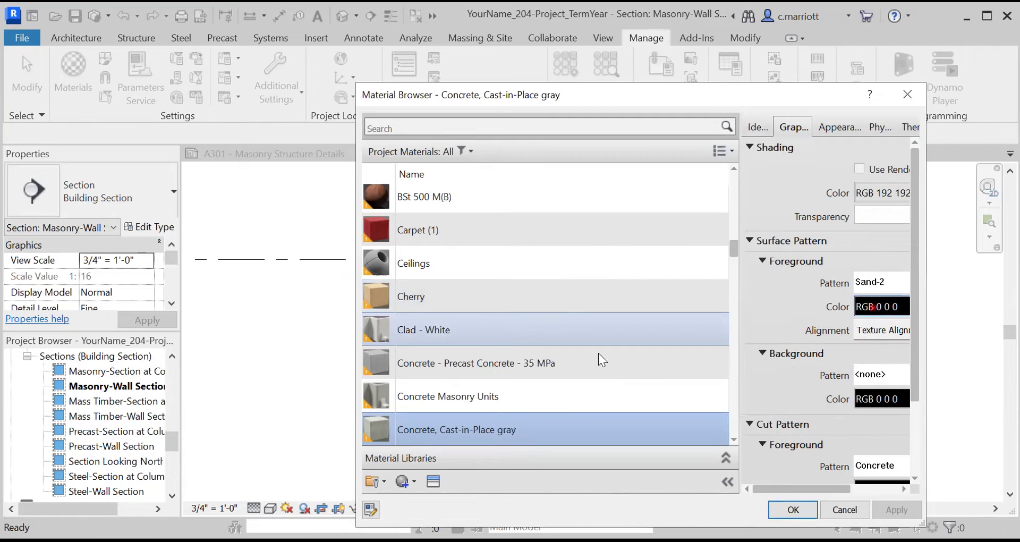
left_click(534, 287)
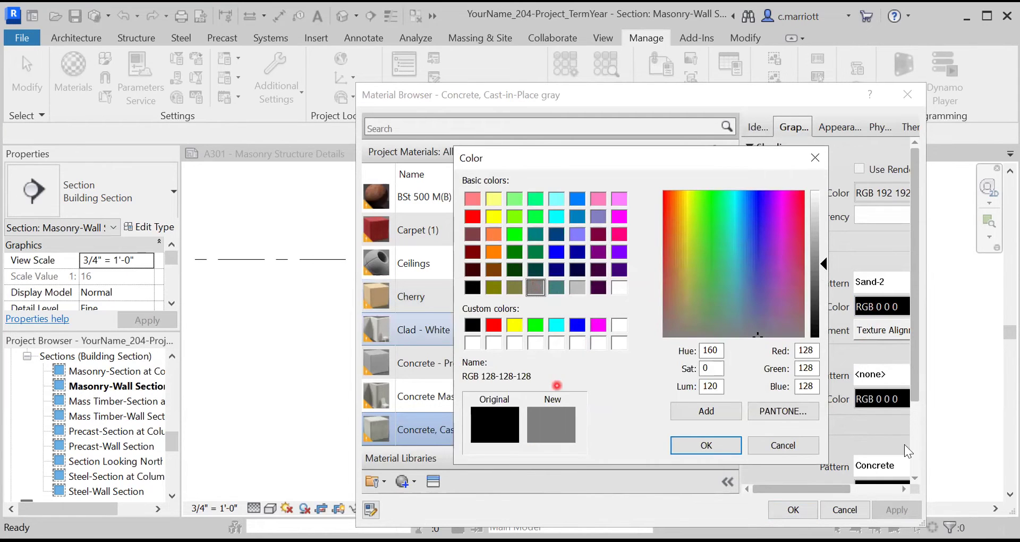
left_click(706, 446)
left_click(892, 511)
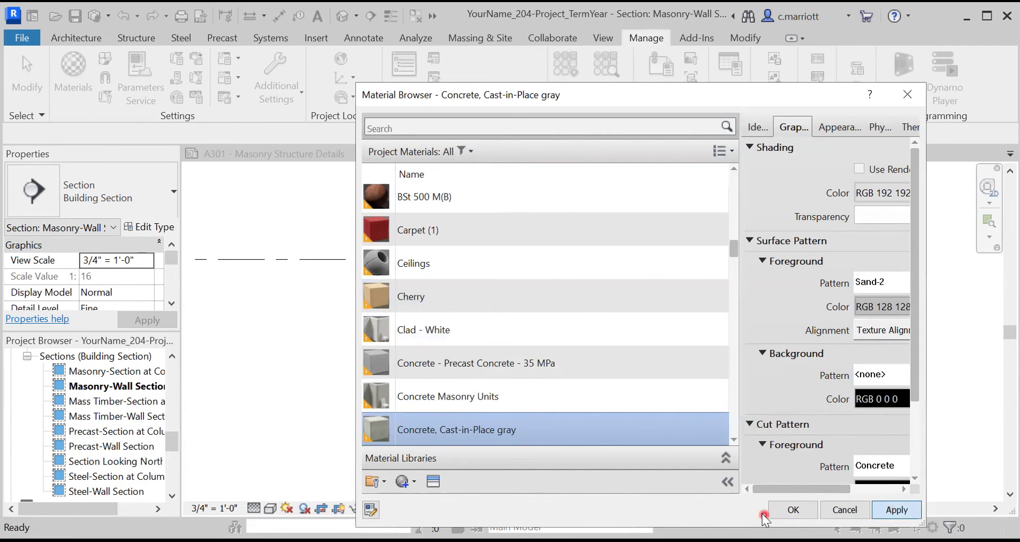
left_click(793, 511)
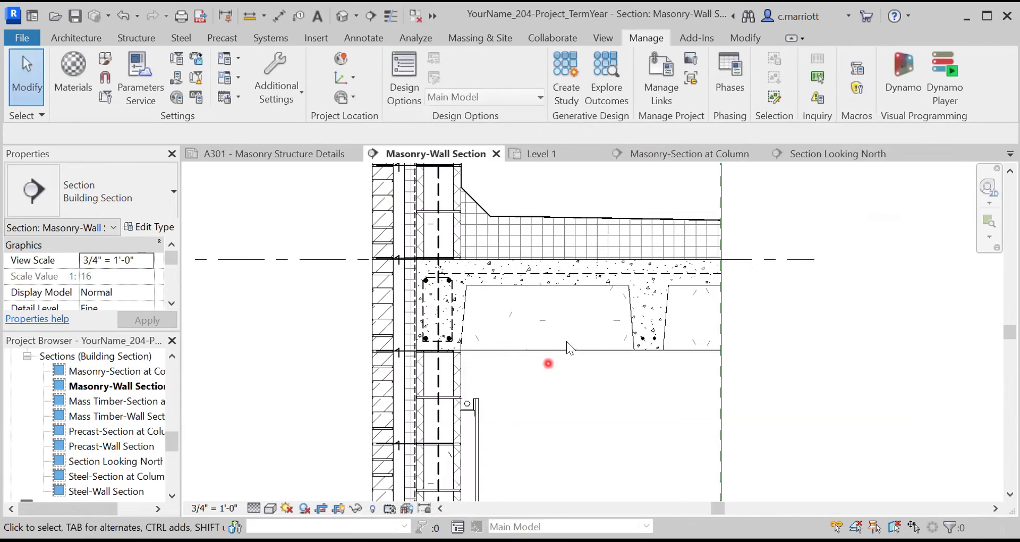
Examine the surface pattern of the pan joists below the roof in the masonry wall section.
scroll(566, 344, "down", 3)
scroll(556, 358, "down", 1)
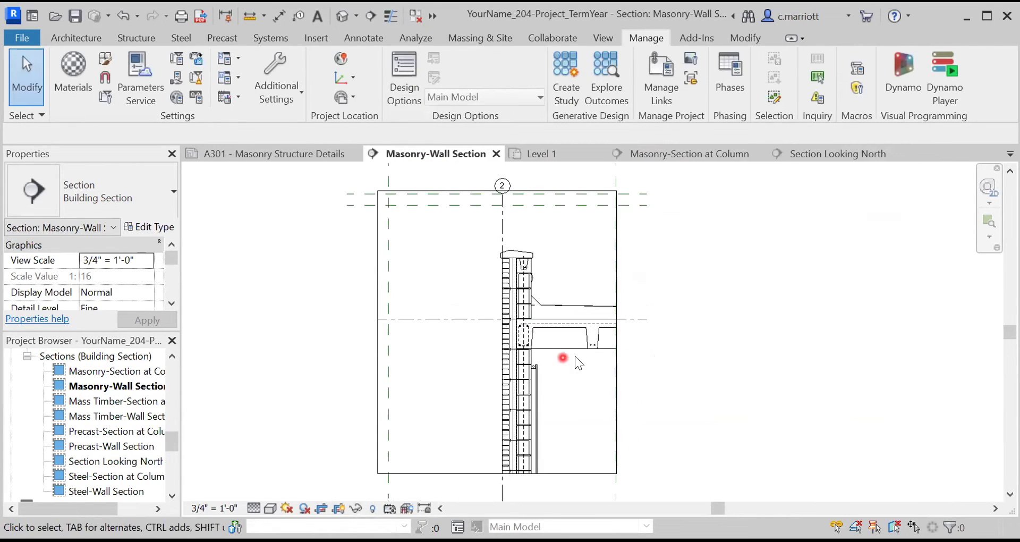
scroll(568, 342, "up", 1)
scroll(569, 341, "up", 3)
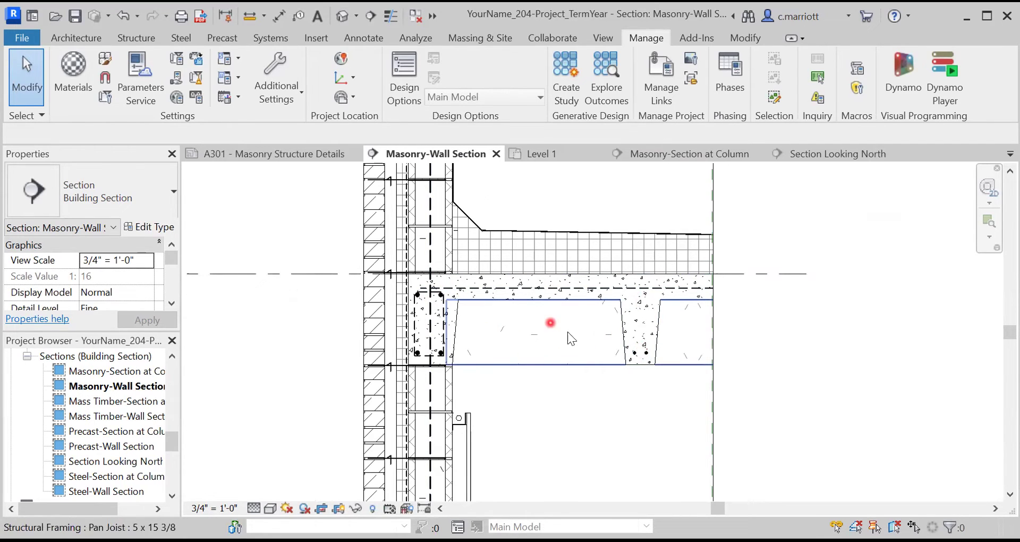
scroll(518, 382, "down", 2)
scroll(517, 381, "down", 5)
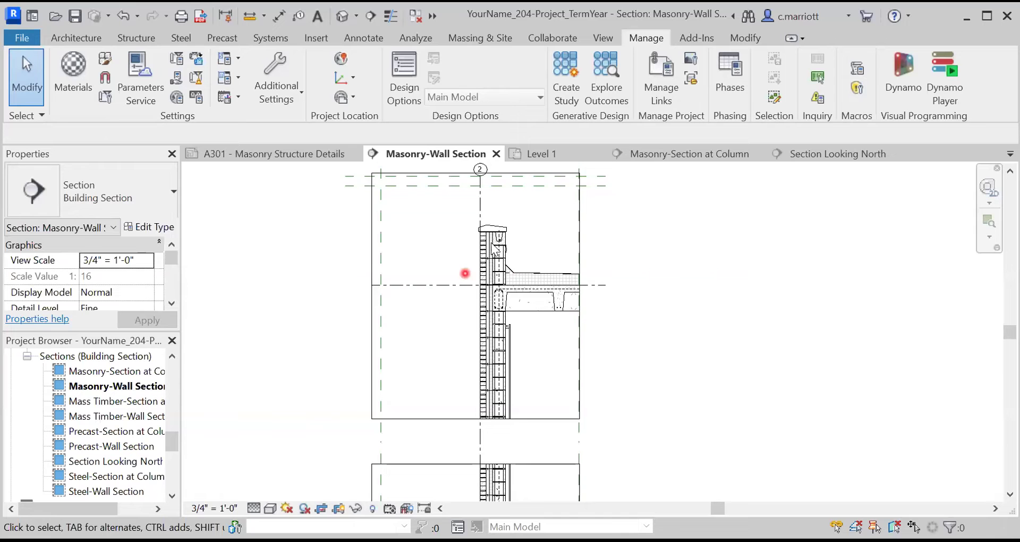
Start a filled region of type Solid White at the parapet coping's exterior underside.
scroll(460, 234, "up", 4)
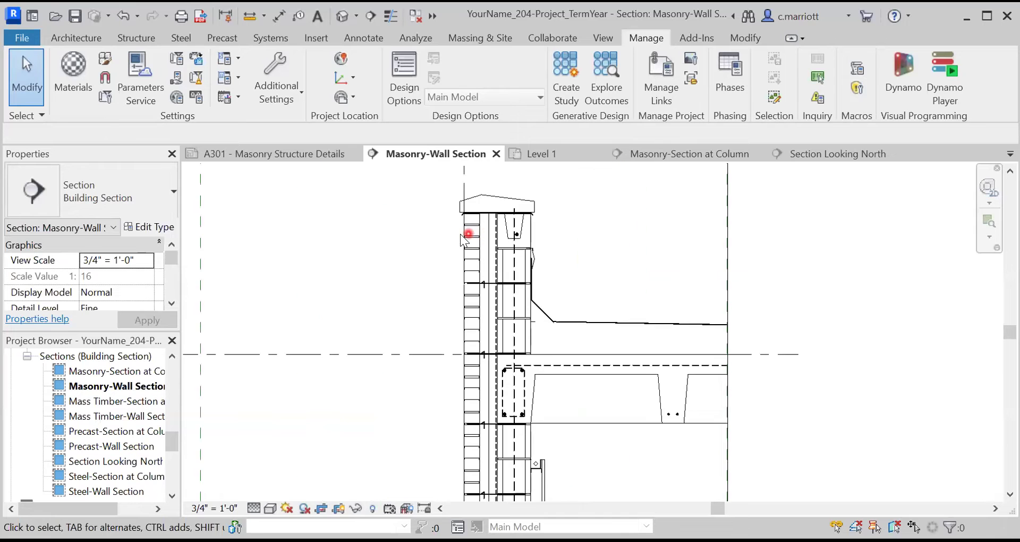
middle_click_drag(459, 216, 378, 304)
scroll(386, 296, "up", 3)
scroll(385, 296, "up", 3)
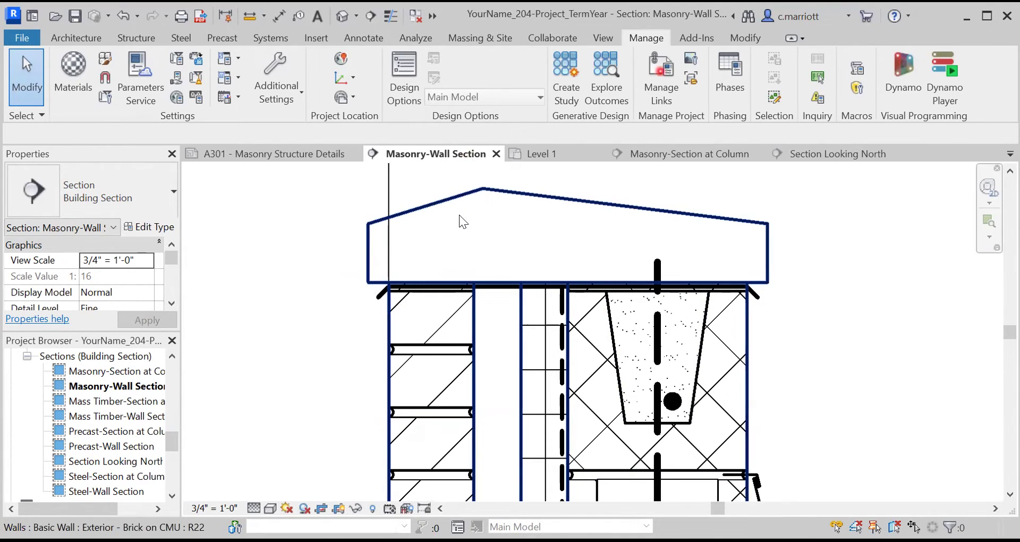
left_click(382, 283)
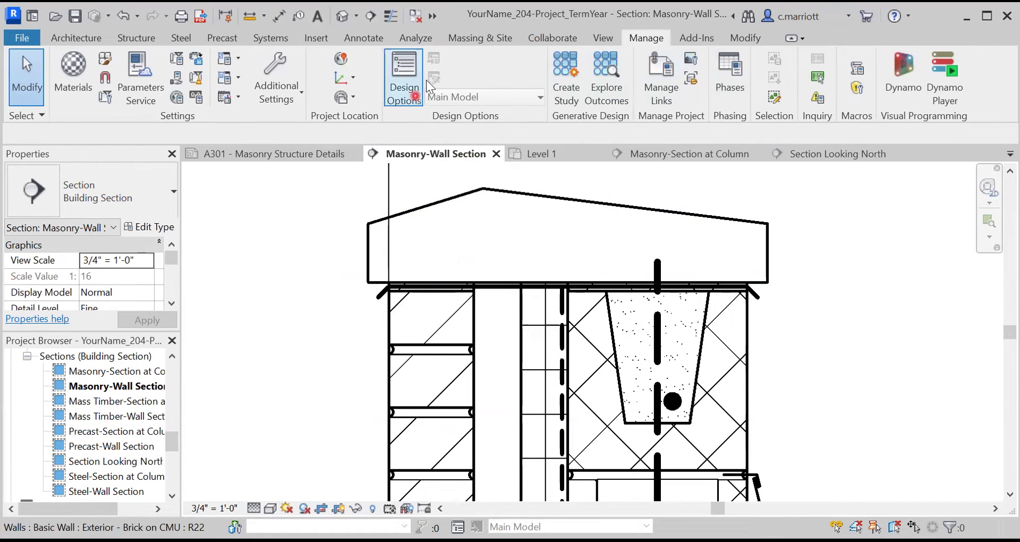
left_click(360, 38)
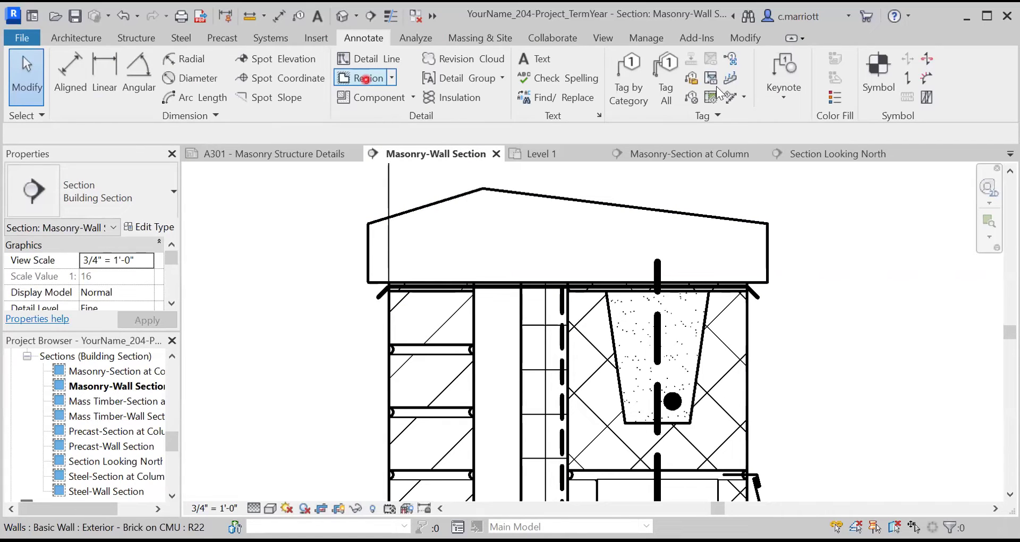
left_click(392, 78)
left_click(343, 105)
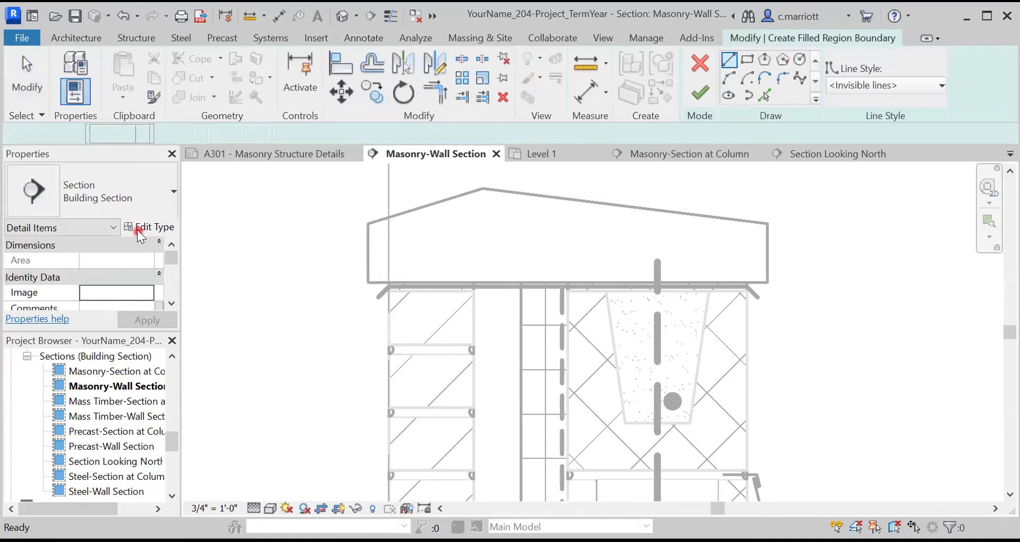
left_click(165, 199)
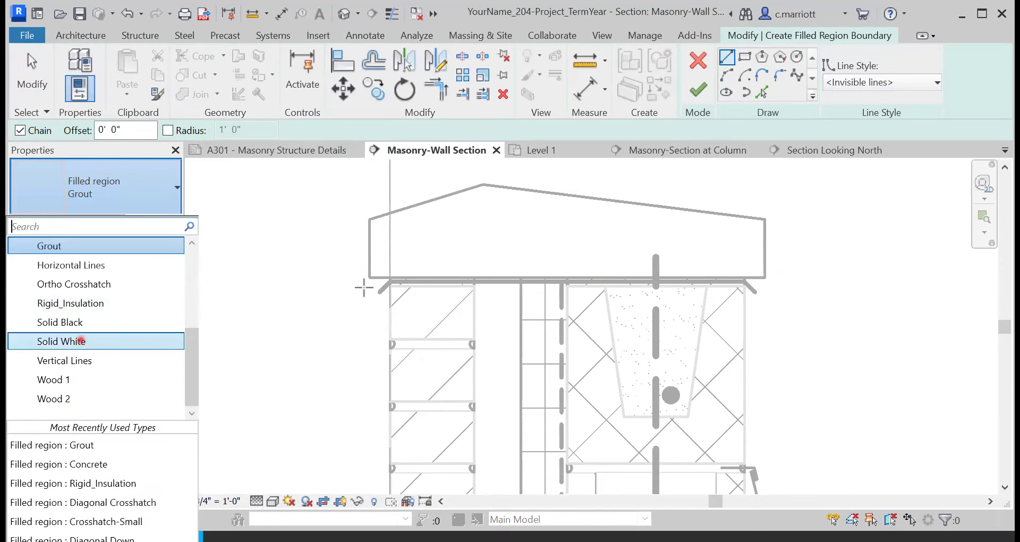
Sketch a circular boundary of 0.25" radius on the coping's bottom edge, just outside the brick face, and finish the filled region.
scroll(364, 288, "up", 4)
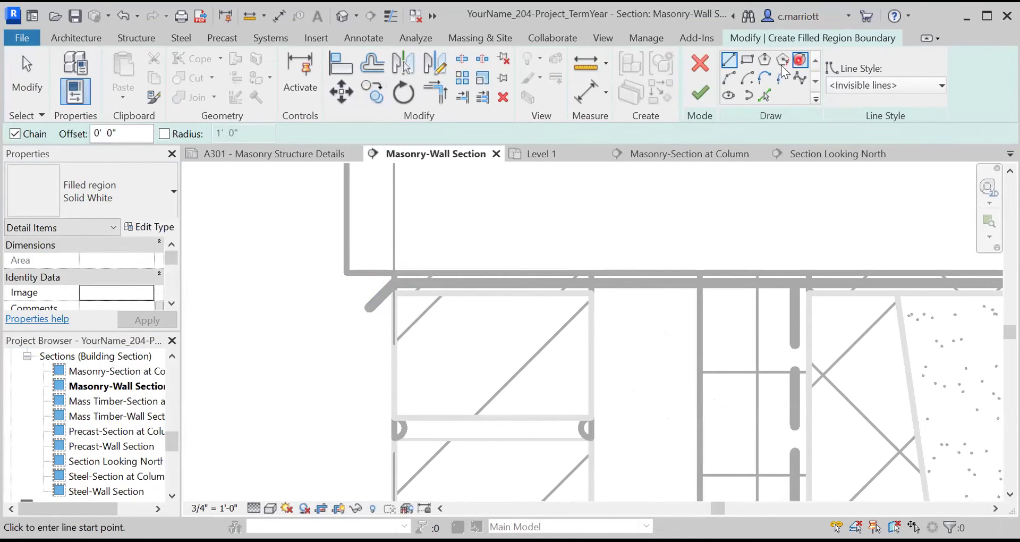
left_click(799, 59)
scroll(367, 273, "up", 2)
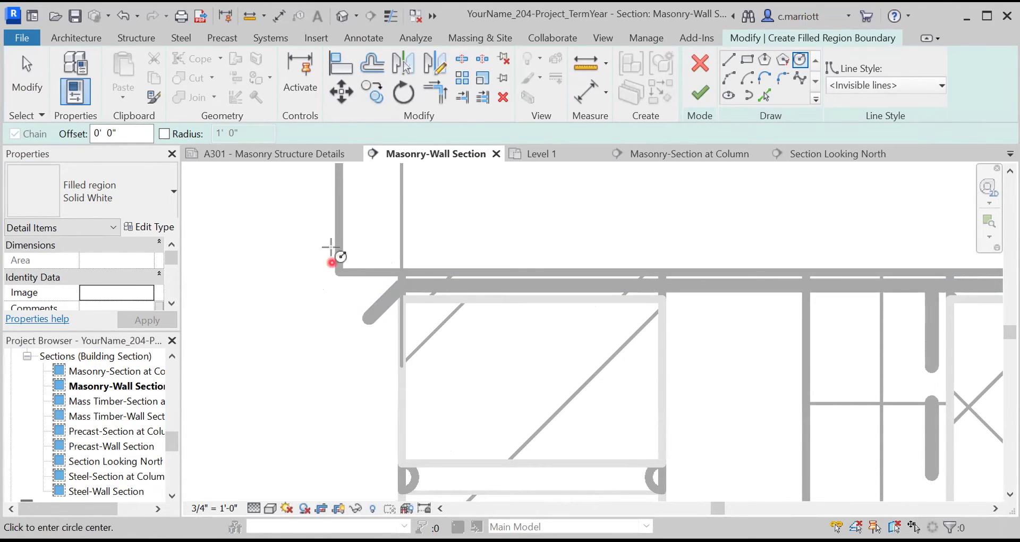
left_click(369, 272)
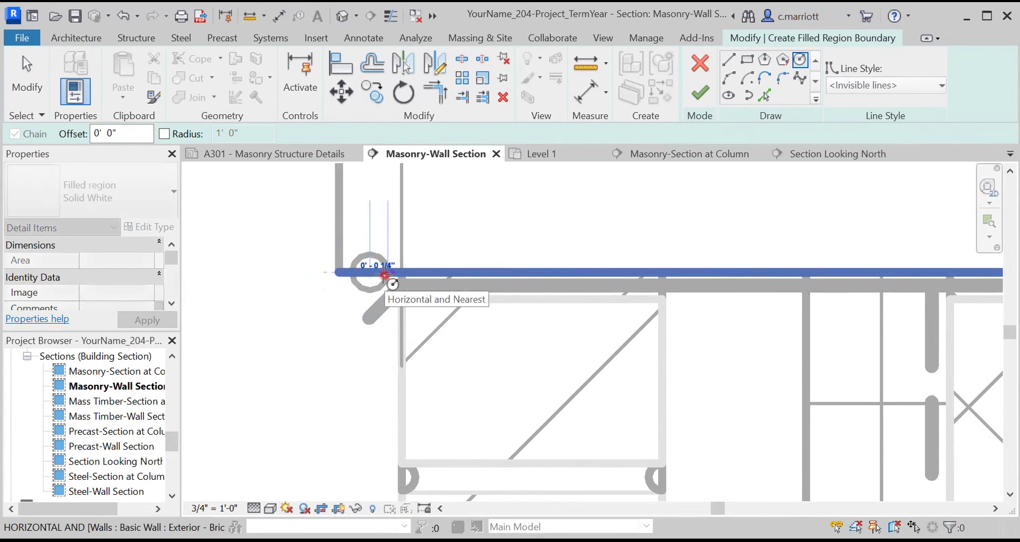
type("1/4")
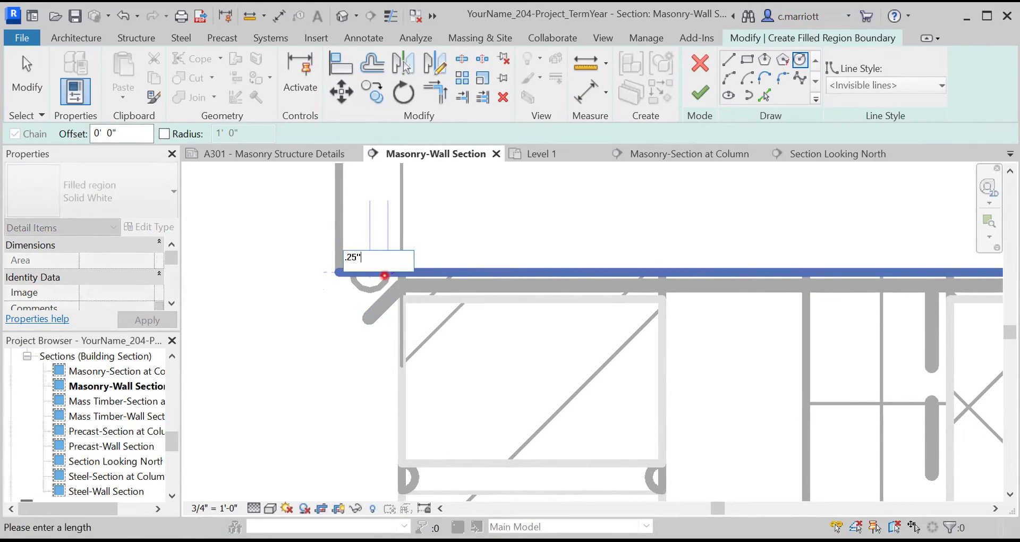
key("Return")
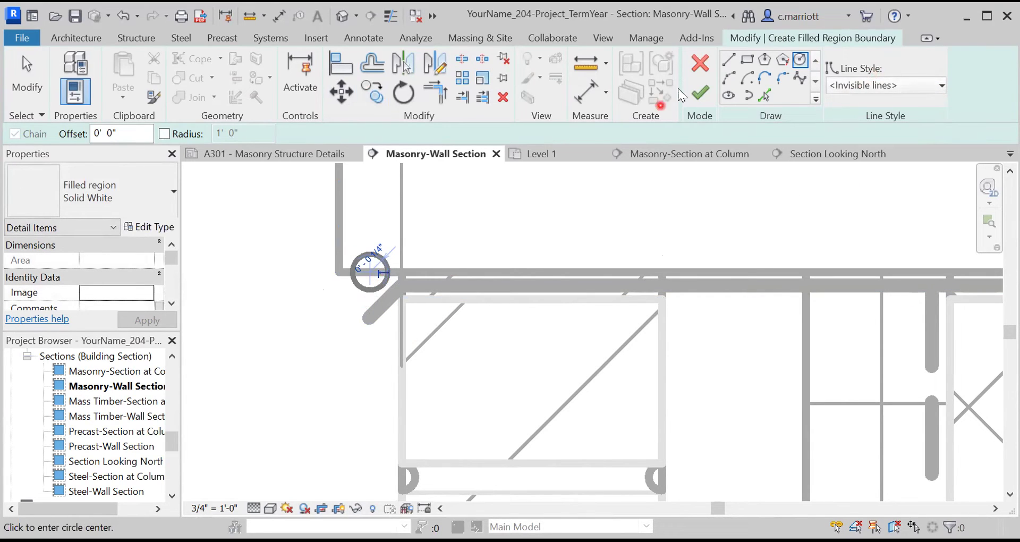
left_click(700, 92)
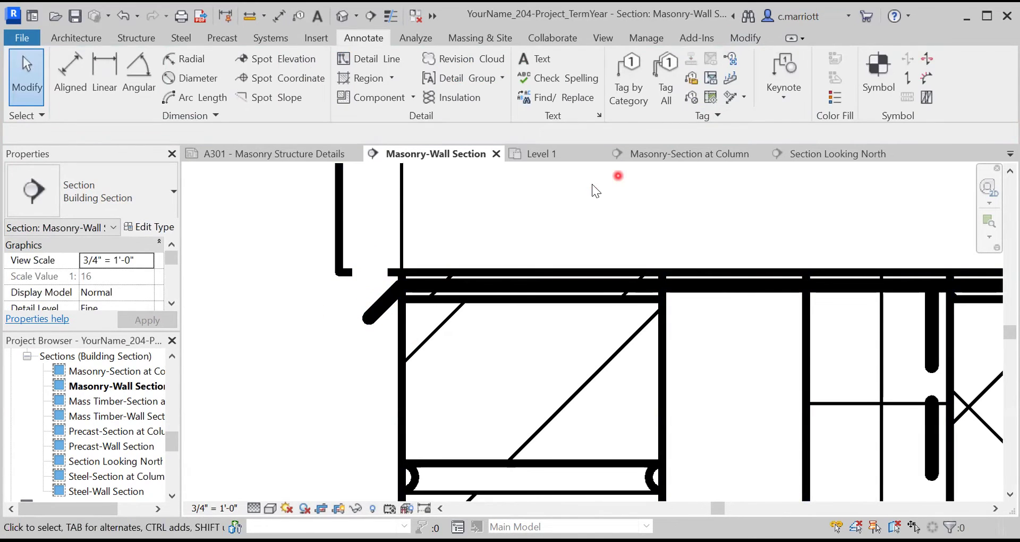
Draw a semicircular detail line in Thin Lines style over the masked gap to outline the coping's exterior drip groove.
left_click(361, 58)
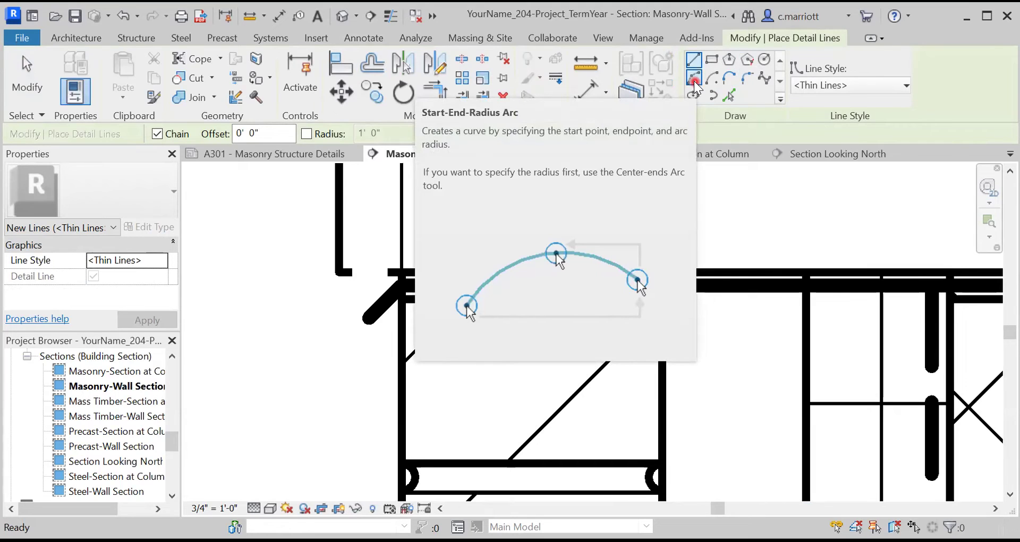
left_click(695, 82)
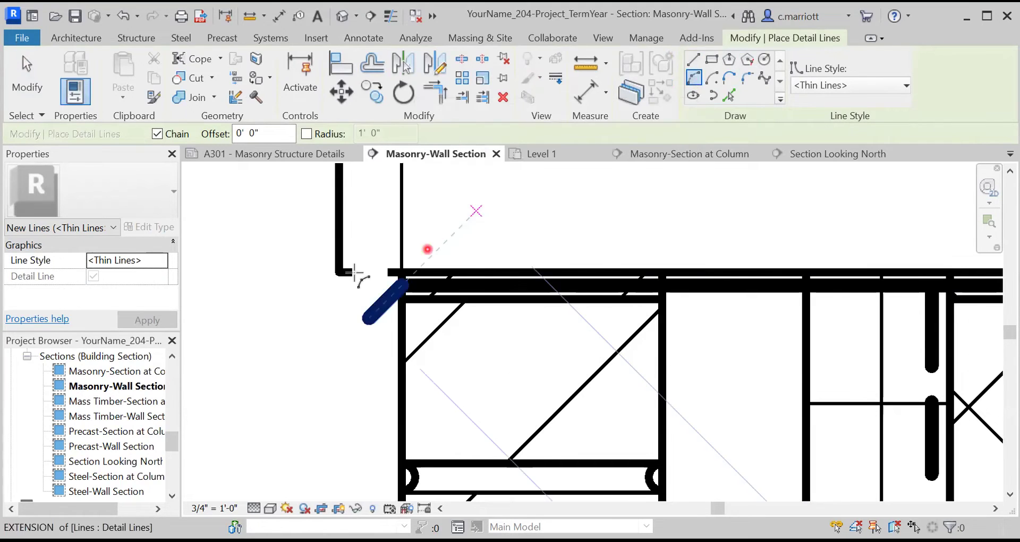
left_click(353, 272)
left_click(398, 271)
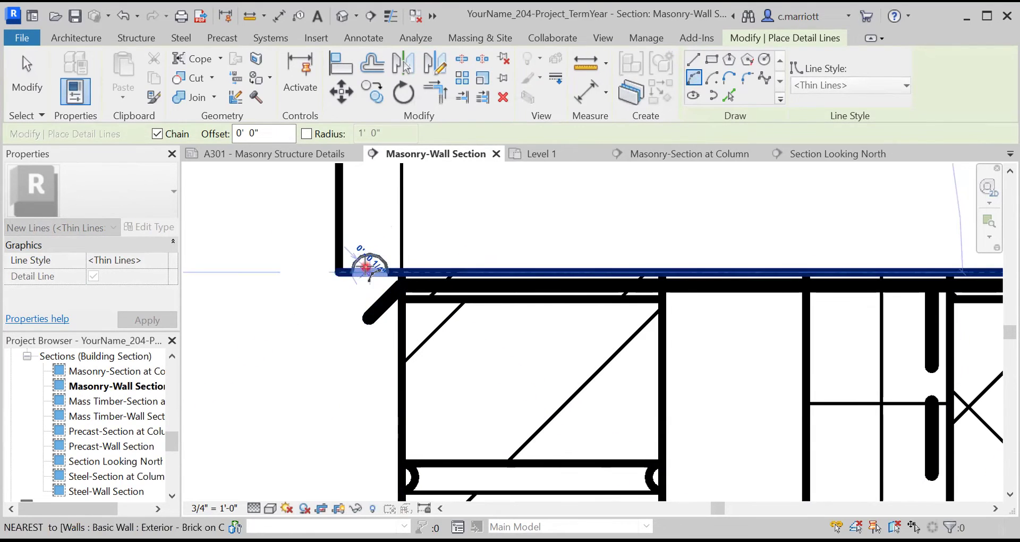
left_click(365, 262)
key("Escape")
key("Escape")
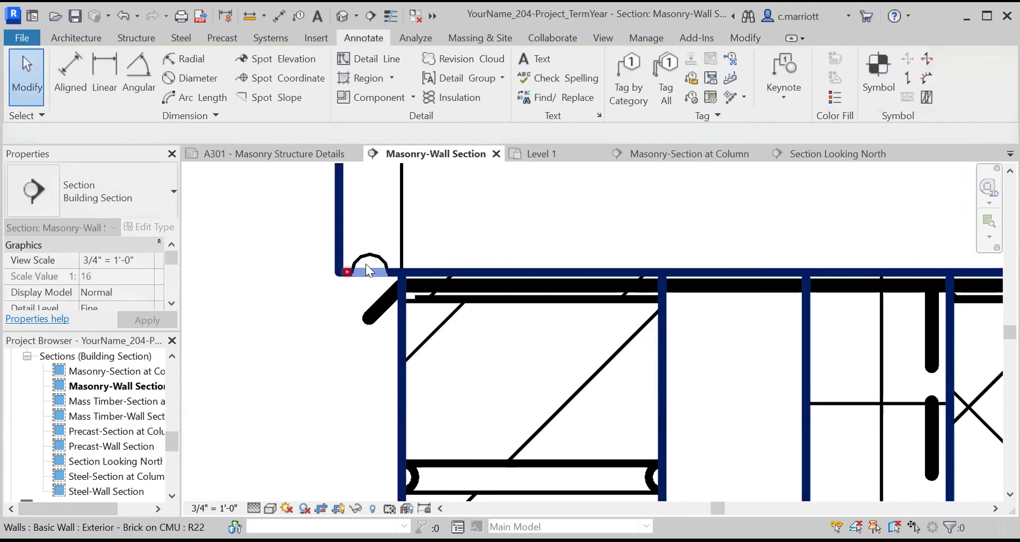
Examine the drip grooves at both ends of the coping and the whole wall section from parapet to footing.
scroll(483, 328, "down", 4)
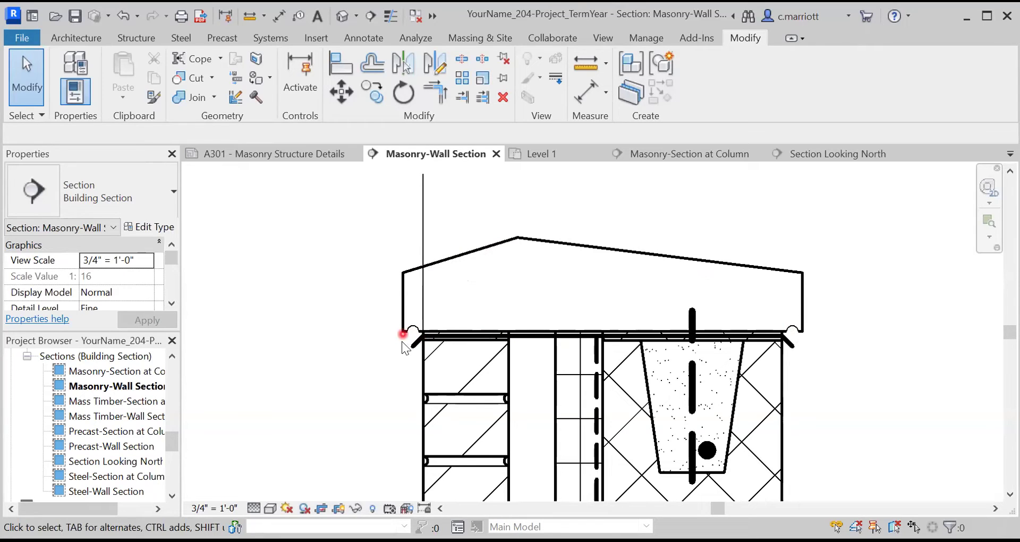
scroll(395, 340, "down", 5)
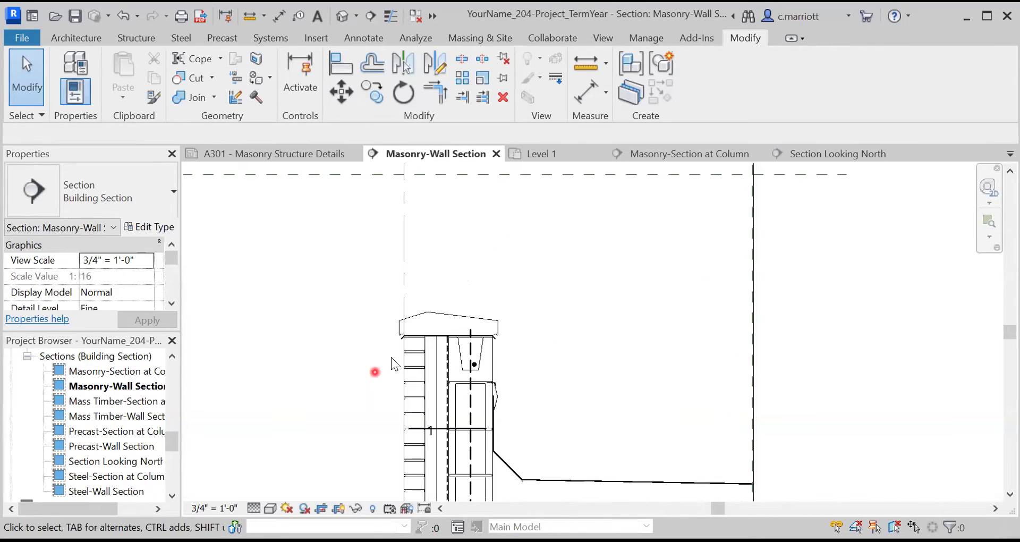
scroll(601, 371, "down", 4)
middle_click_drag(669, 397, 649, 414)
scroll(657, 388, "down", 2)
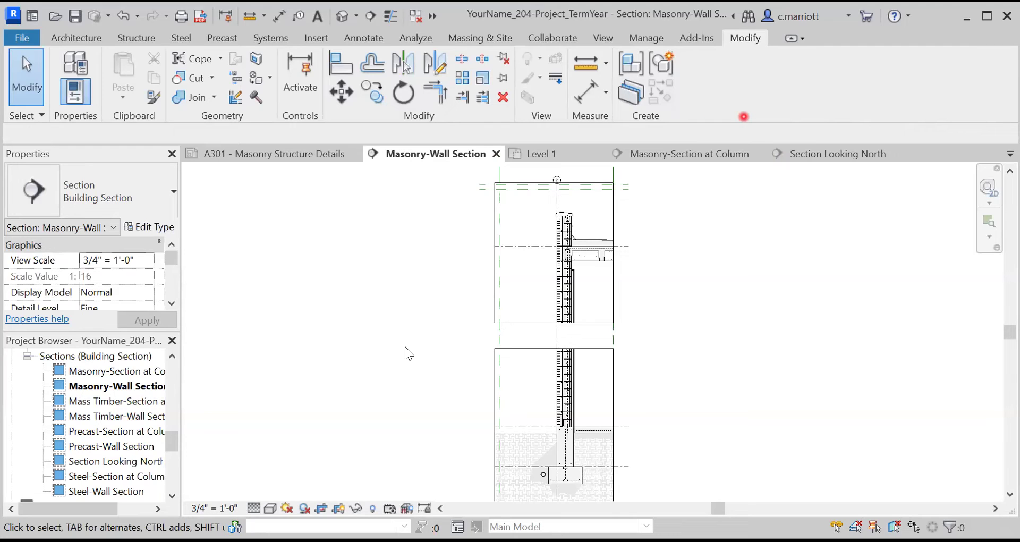
scroll(587, 212, "up", 5)
middle_click_drag(746, 235, 748, 335)
middle_click_drag(418, 324, 501, 392)
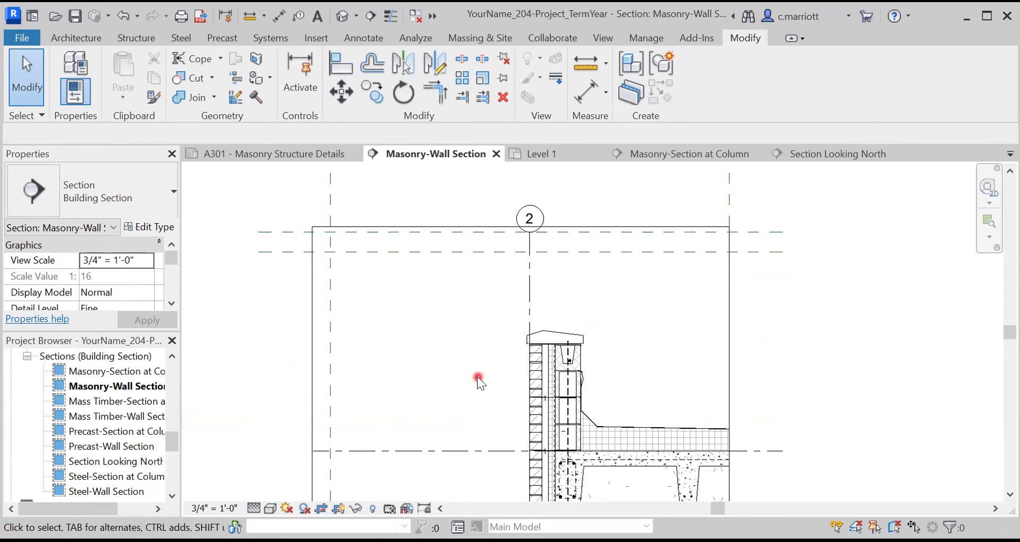
scroll(477, 376, "up", 1)
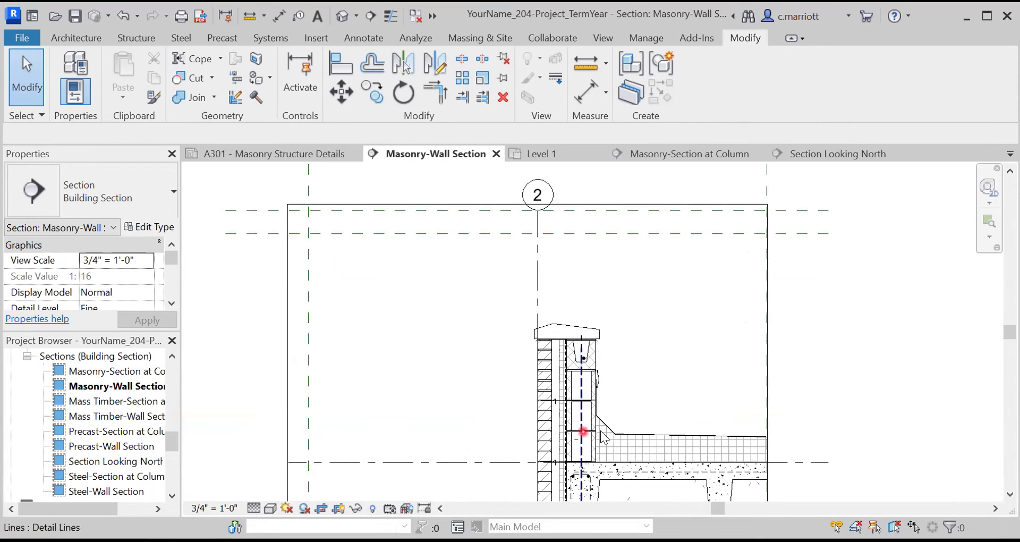
Draw a vertical Thin Lines detail line just inside the section's left crop edge, over the full height of the view.
left_click(411, 389)
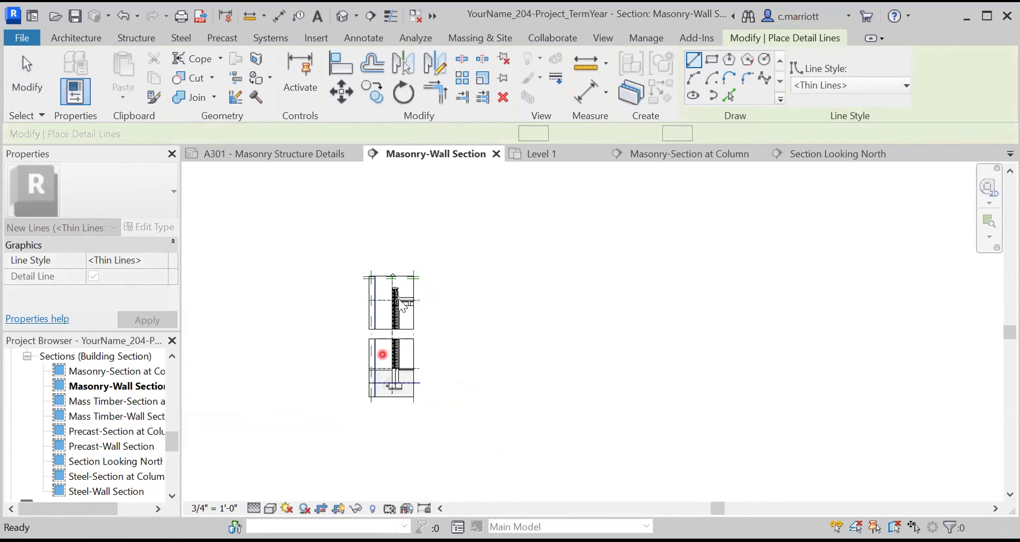
key("Escape")
key("Escape")
middle_click_drag(386, 321, 391, 481)
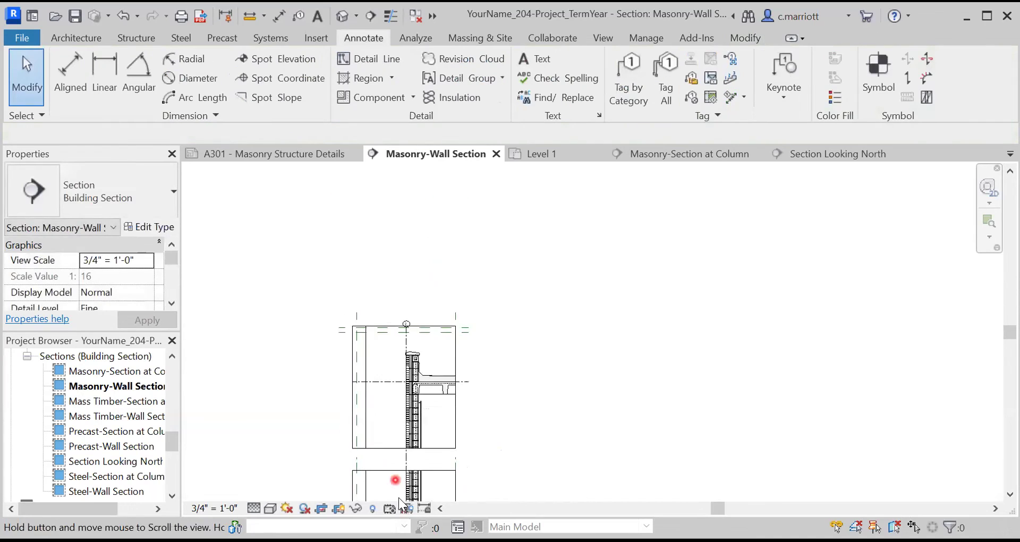
Place a 3/32" Arial text note reading PRECAST CONCRETE COPING, starting on the vertical guide line above the coping's level.
scroll(370, 373, "up", 3)
scroll(386, 389, "up", 2)
scroll(388, 390, "up", 2)
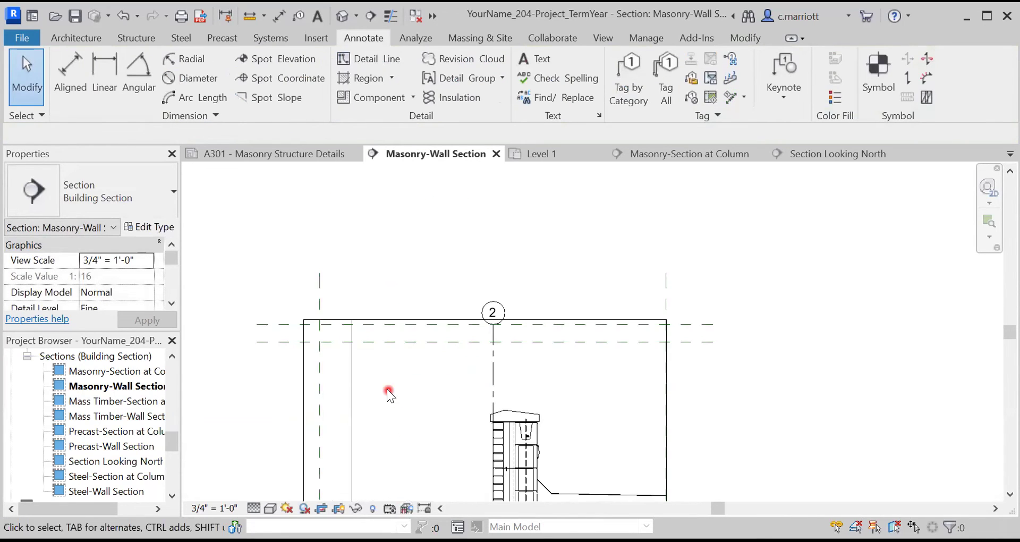
scroll(420, 387, "up", 2)
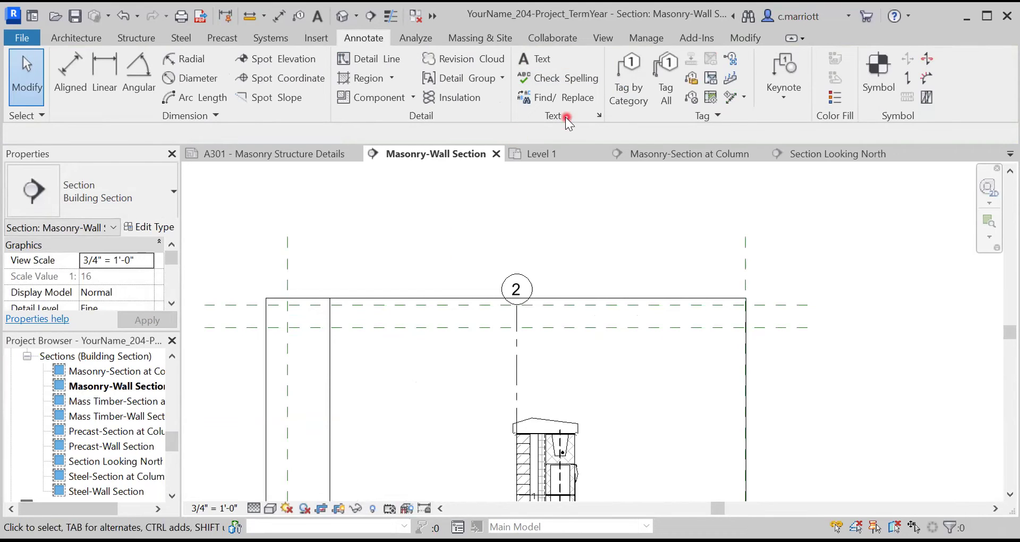
left_click(547, 57)
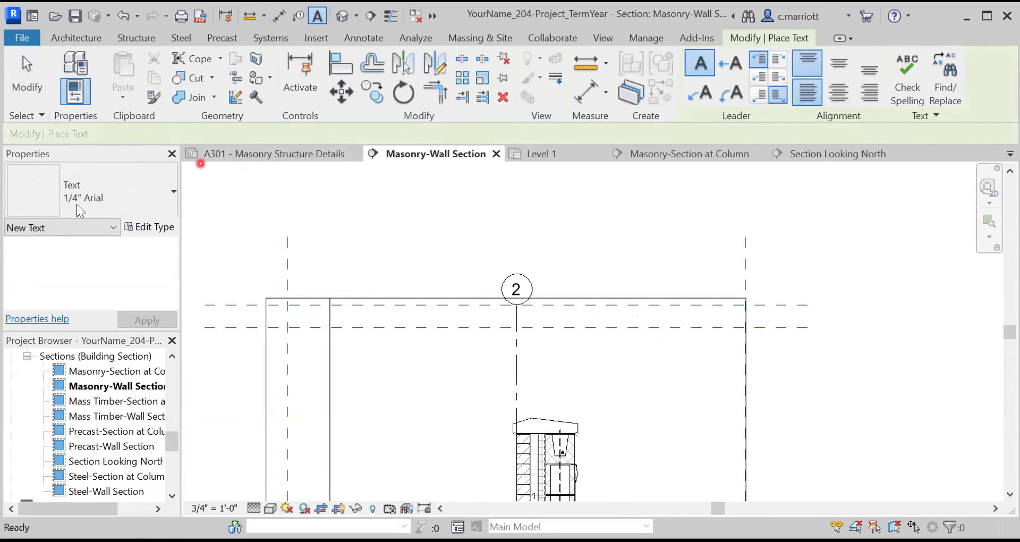
left_click(172, 193)
left_click(51, 288)
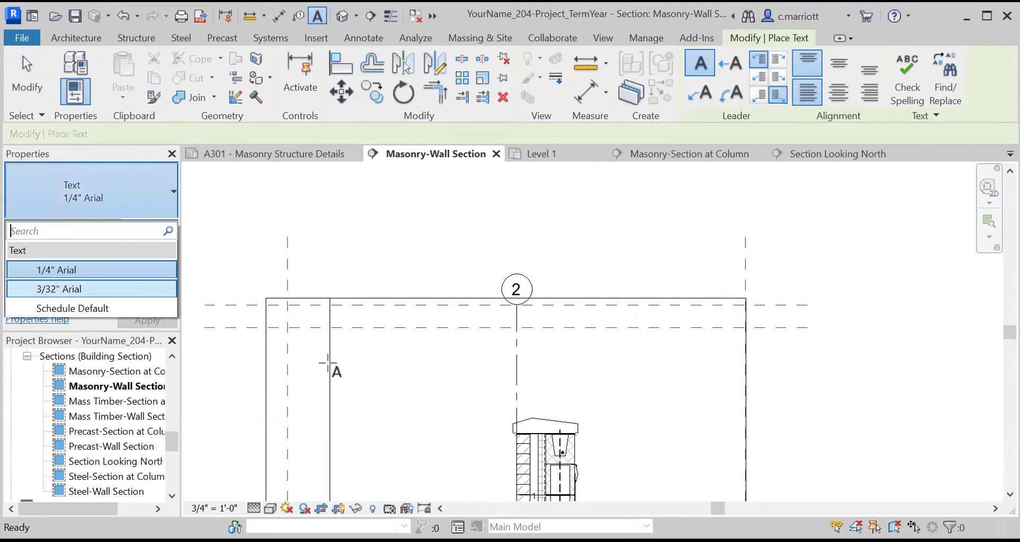
scroll(340, 359, "up", 2)
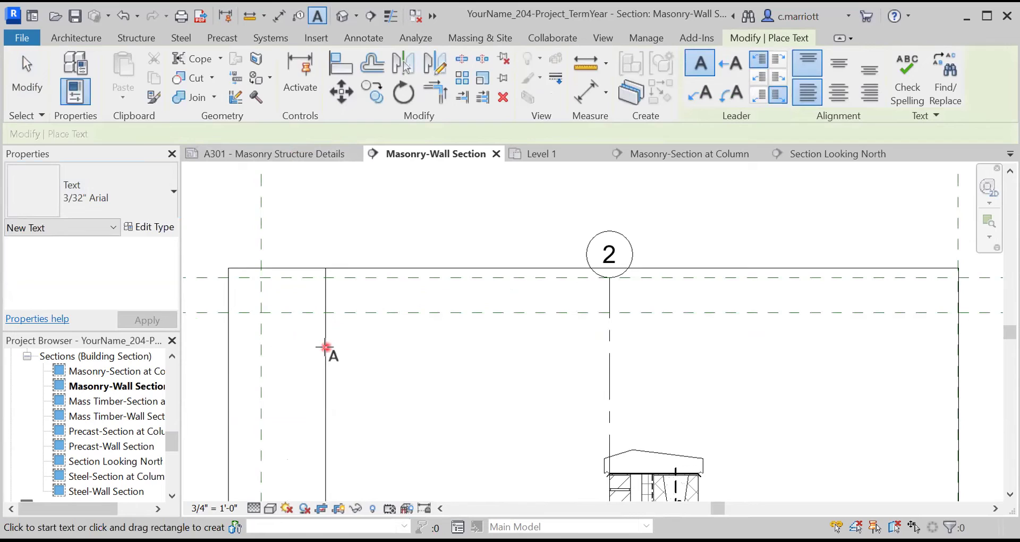
left_click(327, 348)
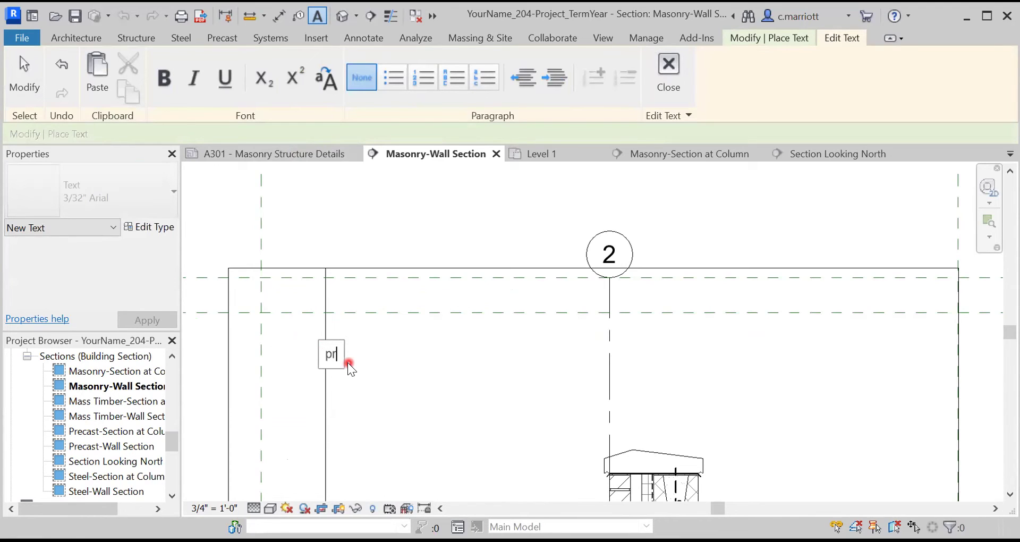
type("PRECAST C")
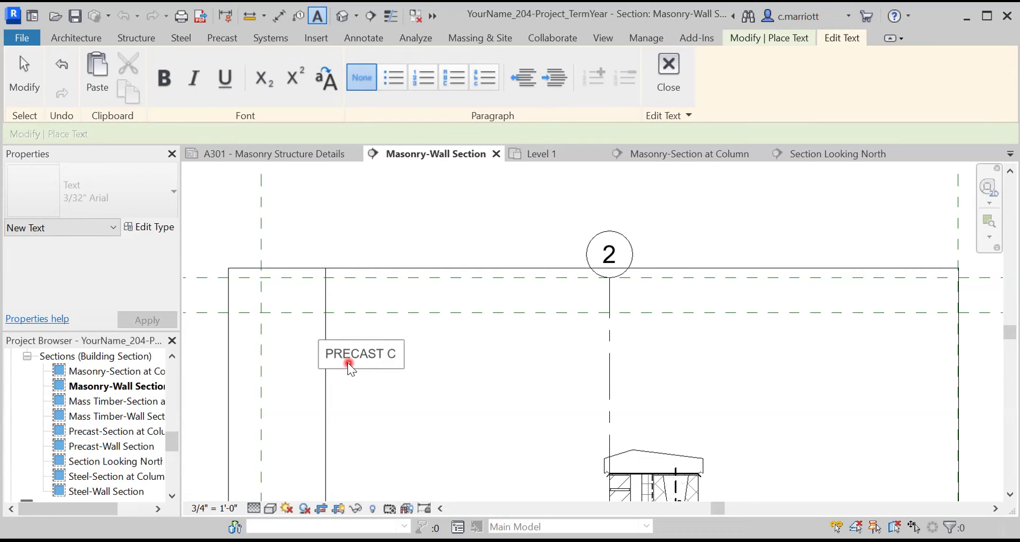
key("BackSpace")
type("CONCRETE COPING")
left_click(375, 387)
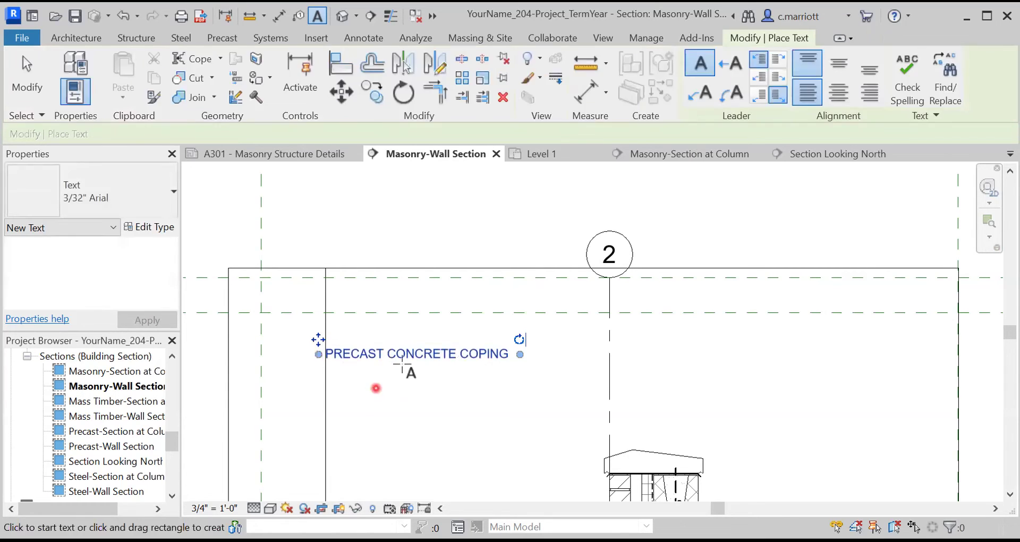
key("Escape")
key("Escape")
scroll(406, 404, "up", 2)
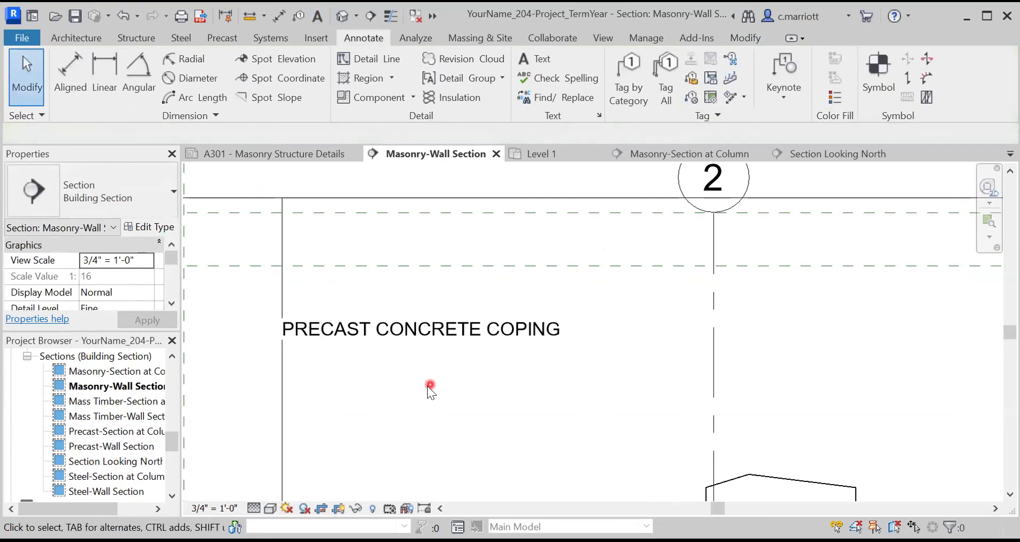
Add a straight leader from the end of the coping note, with an elbow and its tip on the coping's exterior top slope.
scroll(493, 351, "down", 1)
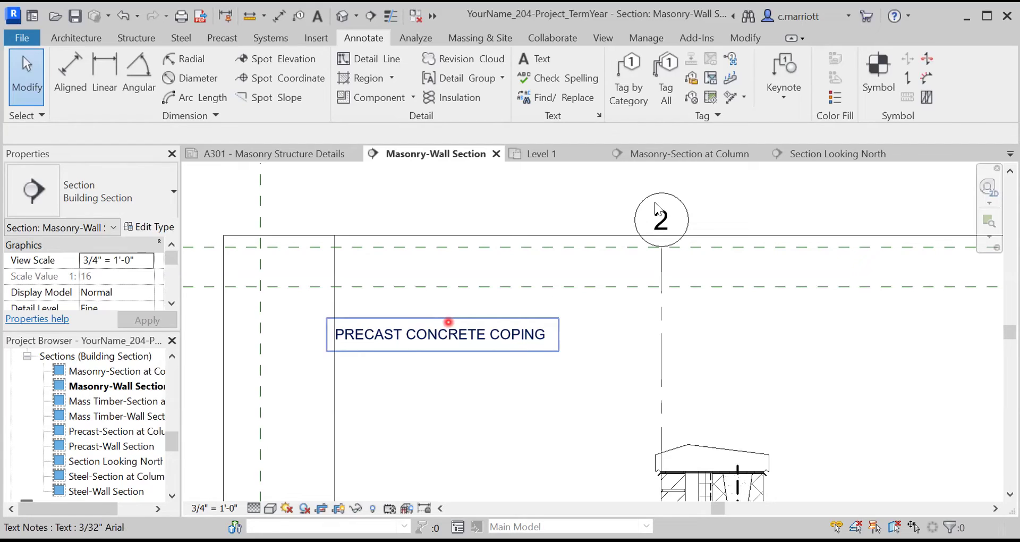
left_click(468, 343)
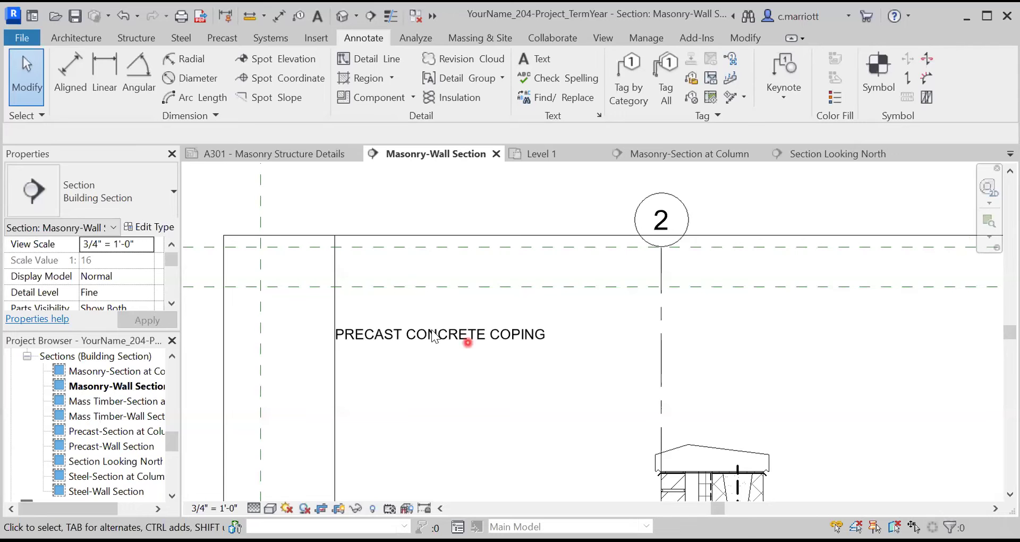
left_click(434, 336)
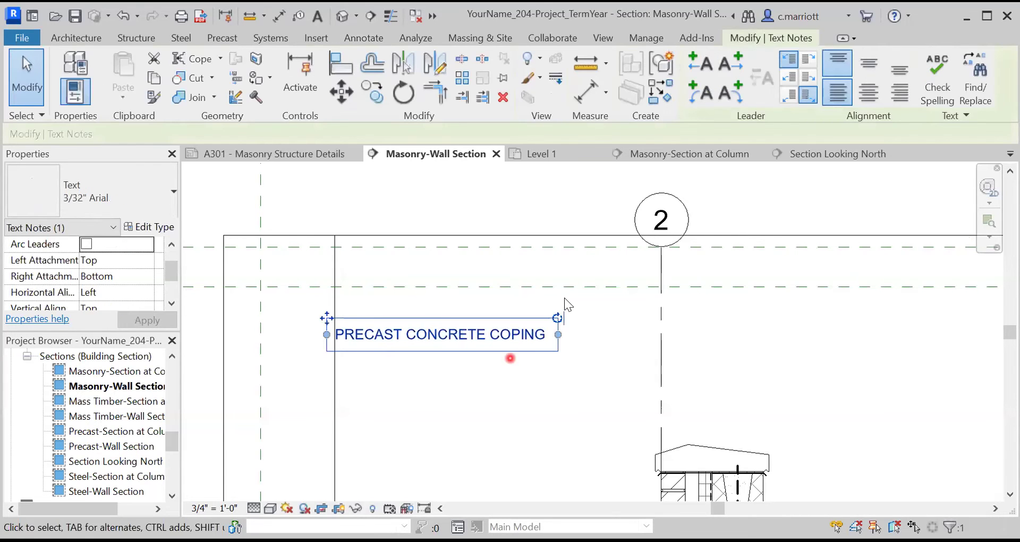
left_click(731, 65)
left_click_drag(664, 334, 670, 451)
mouse_move(613, 393)
left_mouse_down()
mouse_move(608, 341)
mouse_move(593, 335)
left_mouse_up()
left_click(566, 340)
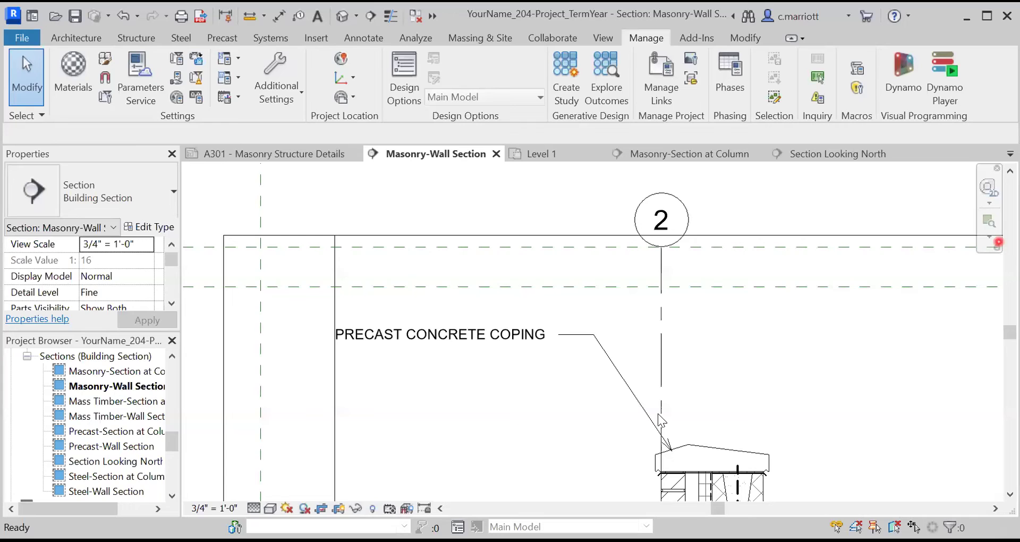
scroll(641, 427, "up", 2)
scroll(638, 439, "up", 4)
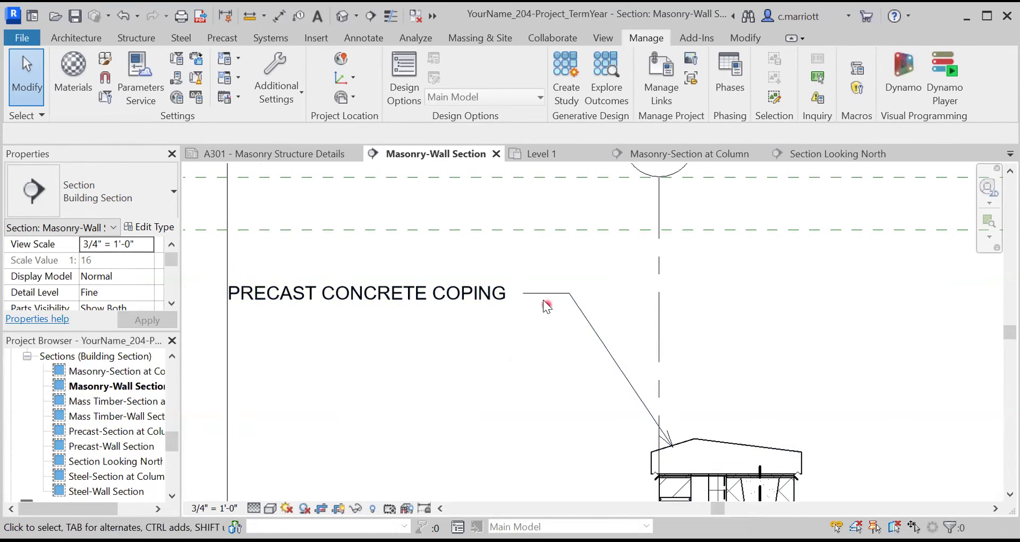
left_click(595, 338)
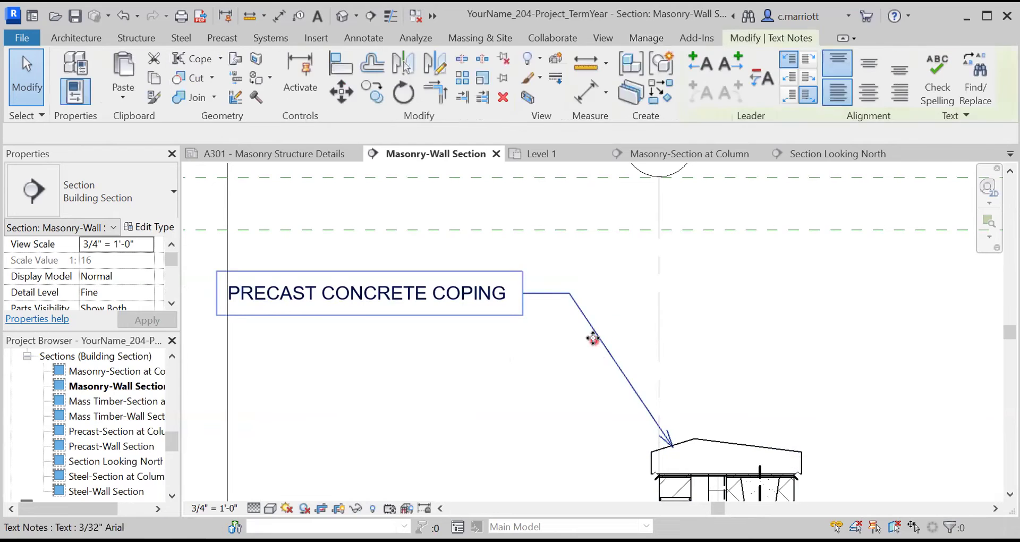
left_click(504, 341)
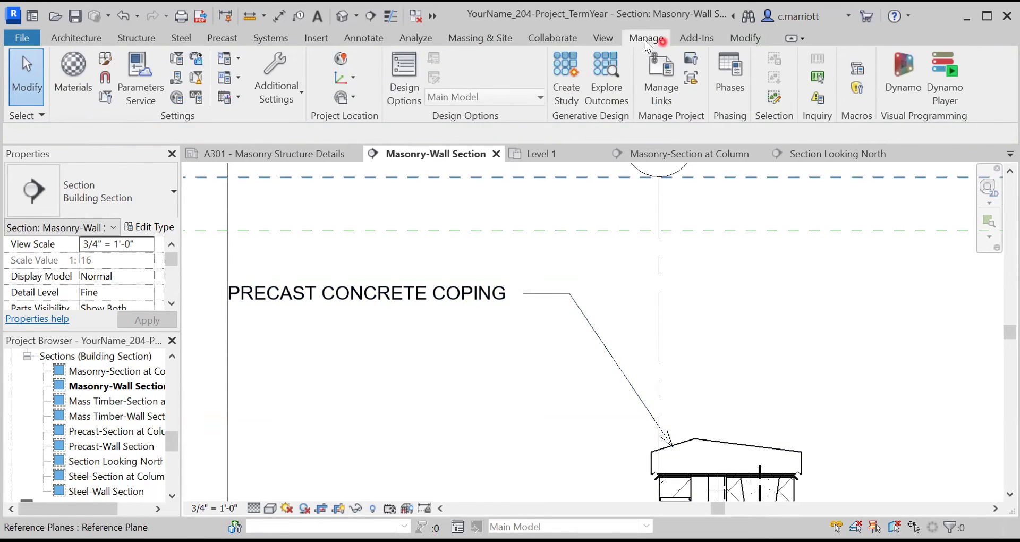
Try Heavy end tick mark as the arrow style of the Arrow 30 Degree arrowhead type.
left_click(291, 86)
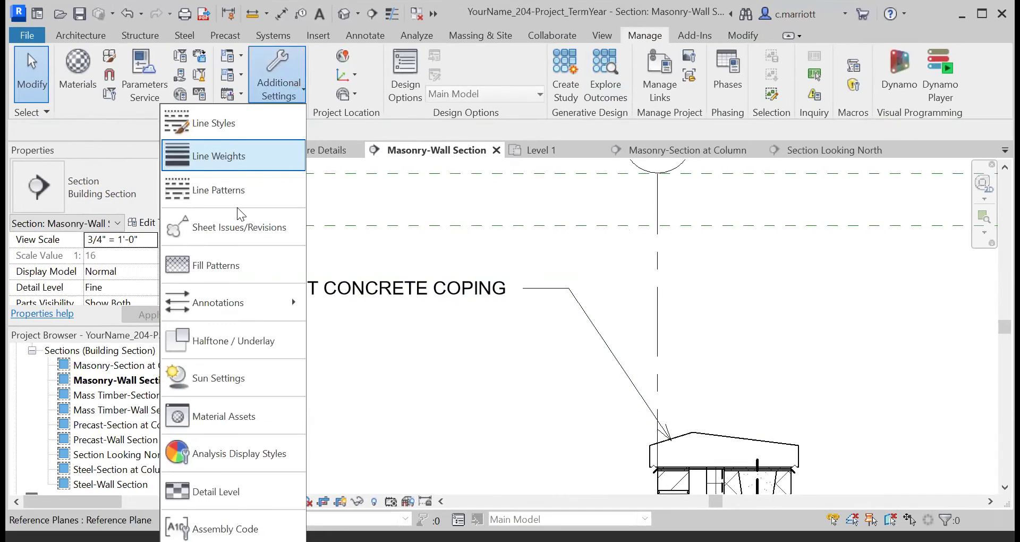
left_click(269, 303)
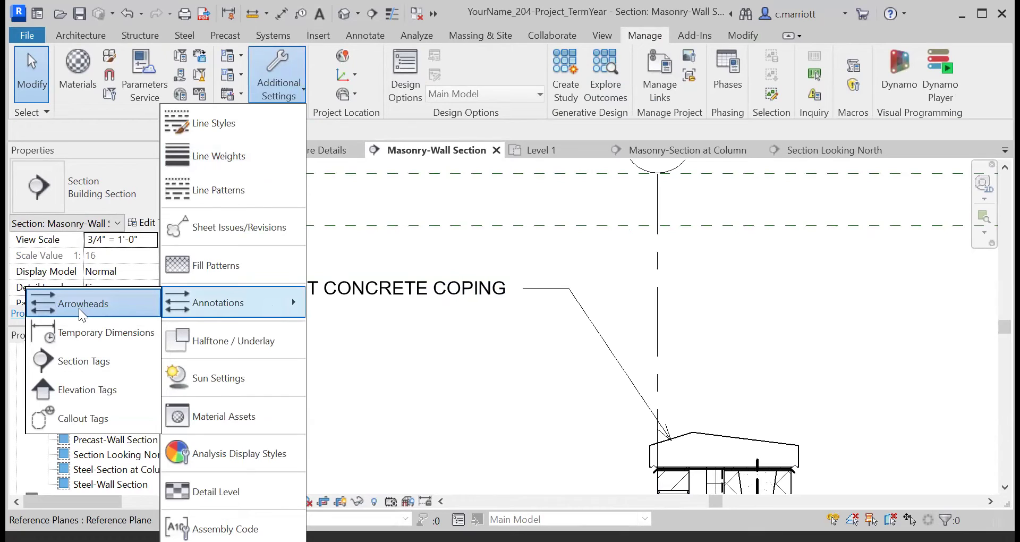
left_click(757, 228)
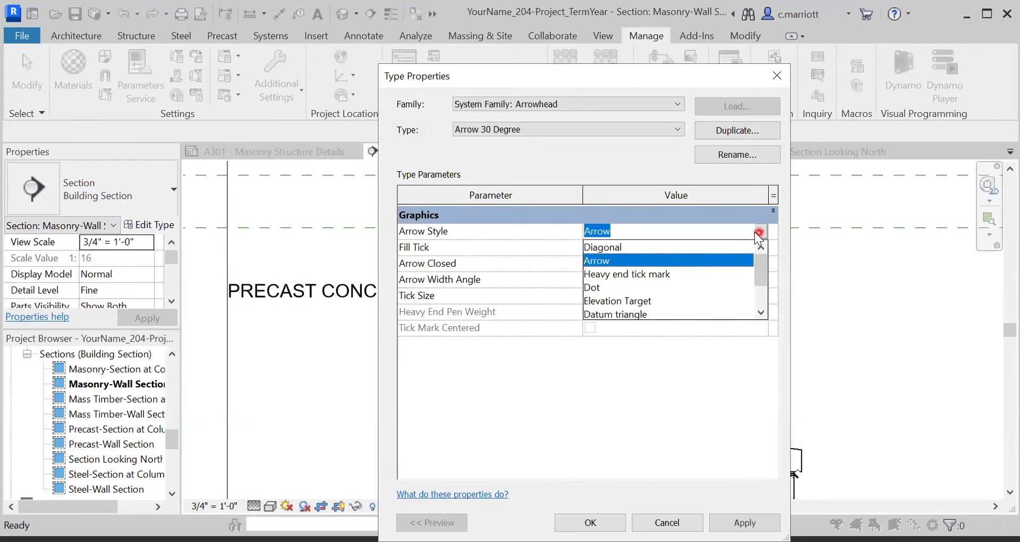
mouse_move(756, 278)
left_mouse_down()
mouse_move(751, 307)
mouse_move(746, 270)
left_mouse_up()
left_click(761, 312)
left_click(760, 312)
left_click_drag(761, 291, 597, 264)
left_click(604, 274)
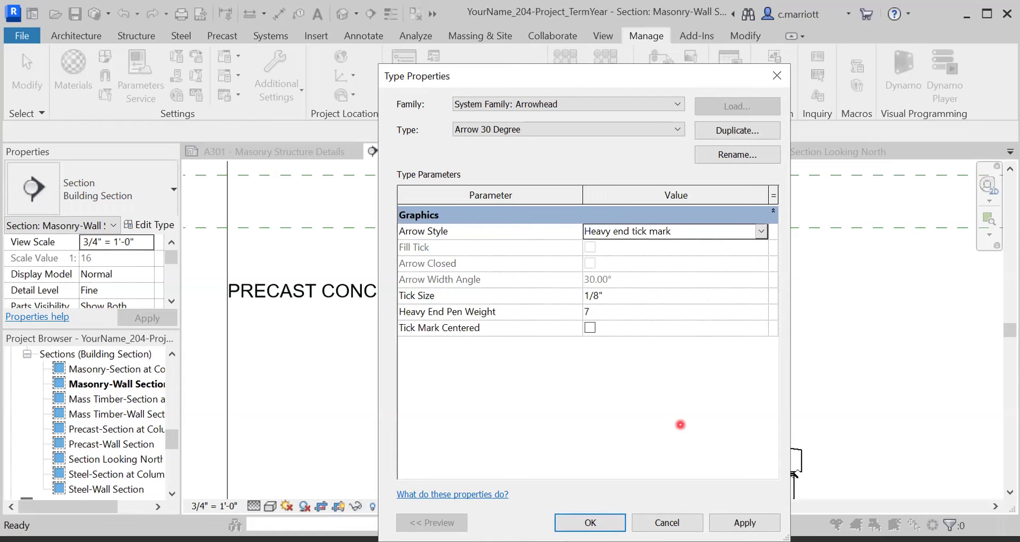
left_click(742, 521)
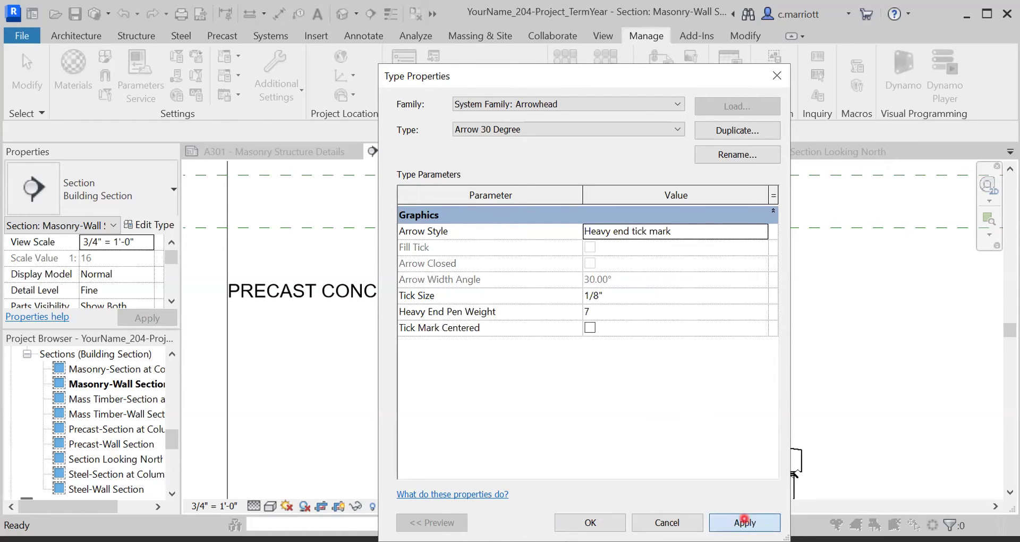
left_click(624, 527)
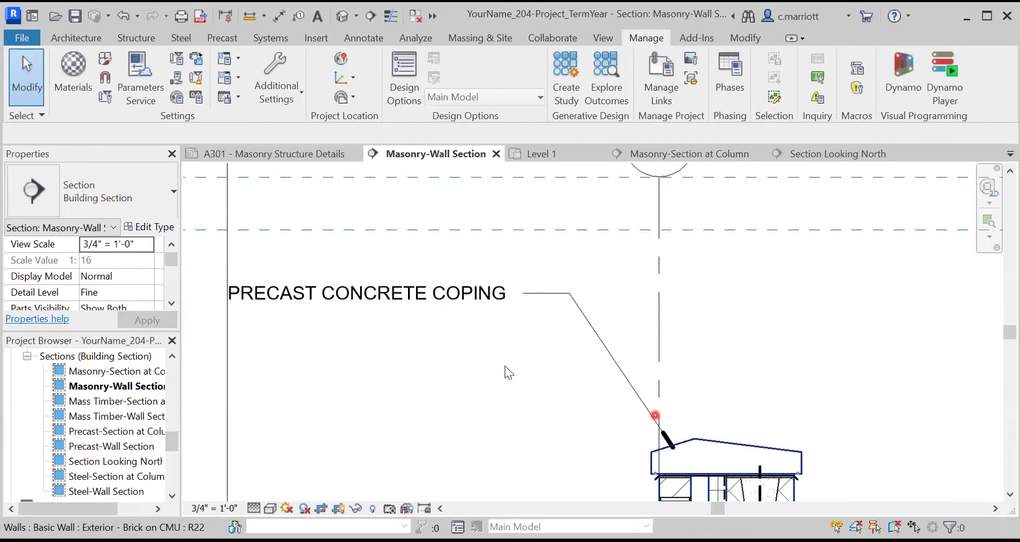
Pull the leader tip back to the outline of the coping's sloped top edge.
scroll(685, 456, "down", 4)
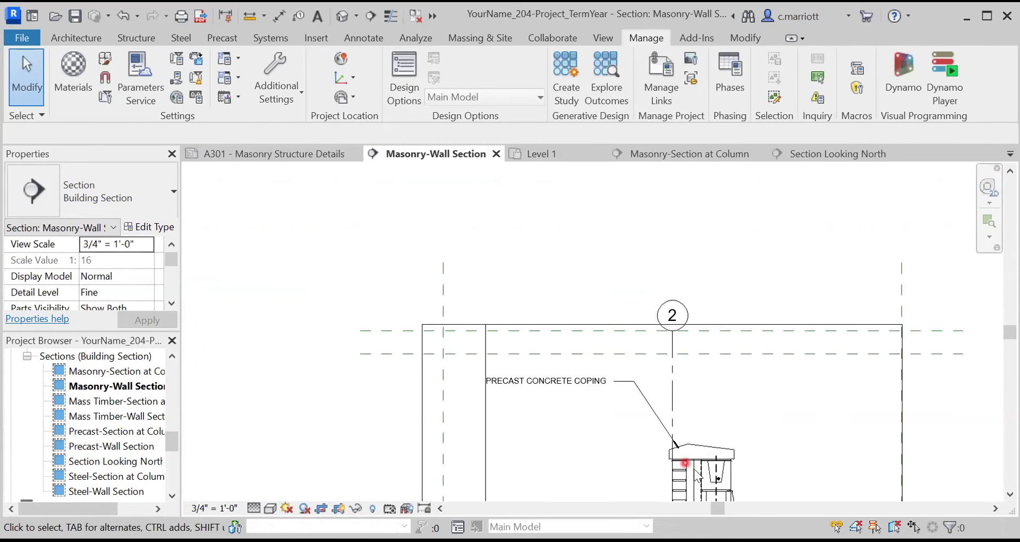
scroll(696, 470, "up", 5)
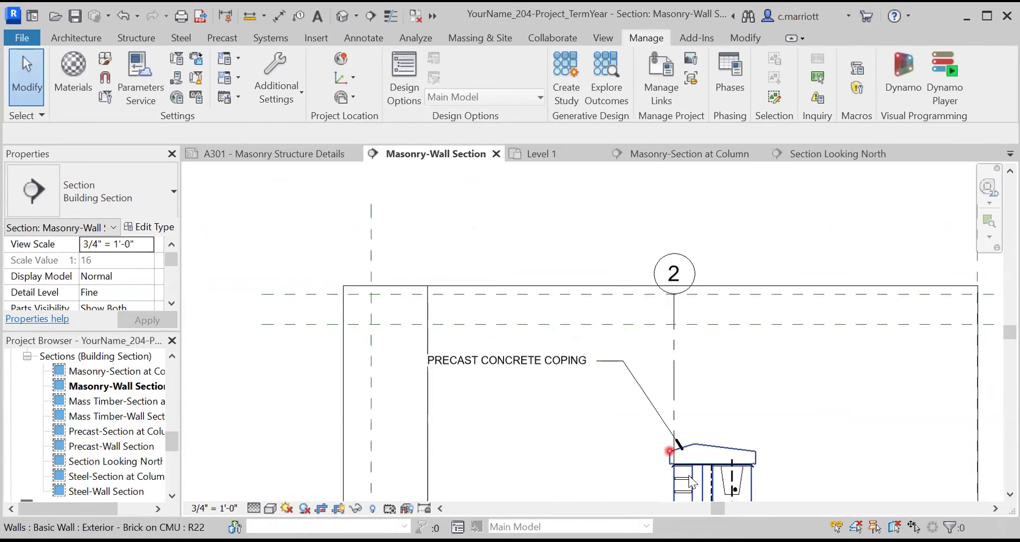
scroll(685, 441, "up", 4)
left_click(685, 439)
left_click_drag(685, 438, 673, 428)
left_click(562, 403)
scroll(606, 393, "down", 5)
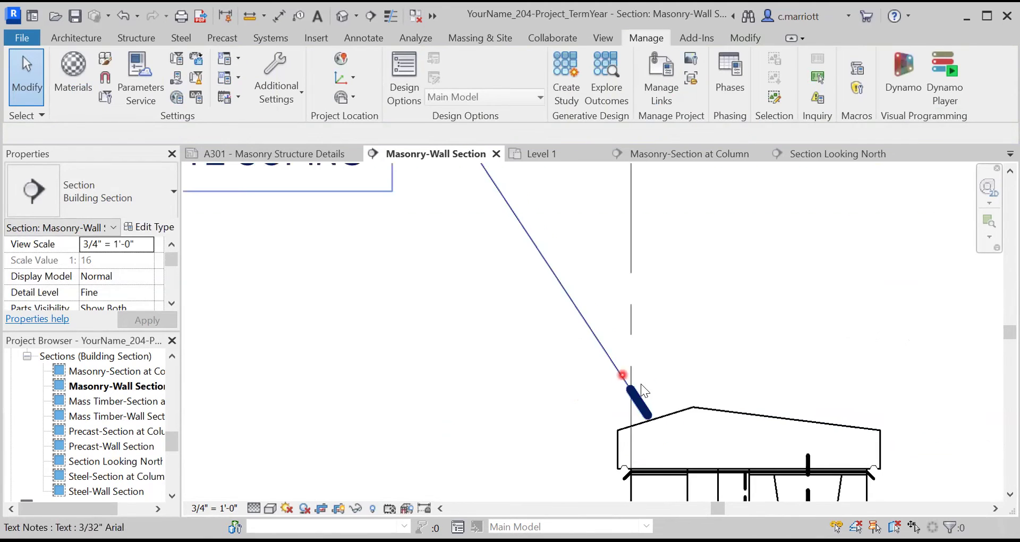
middle_click_drag(647, 403, 629, 448)
scroll(527, 459, "up", 1)
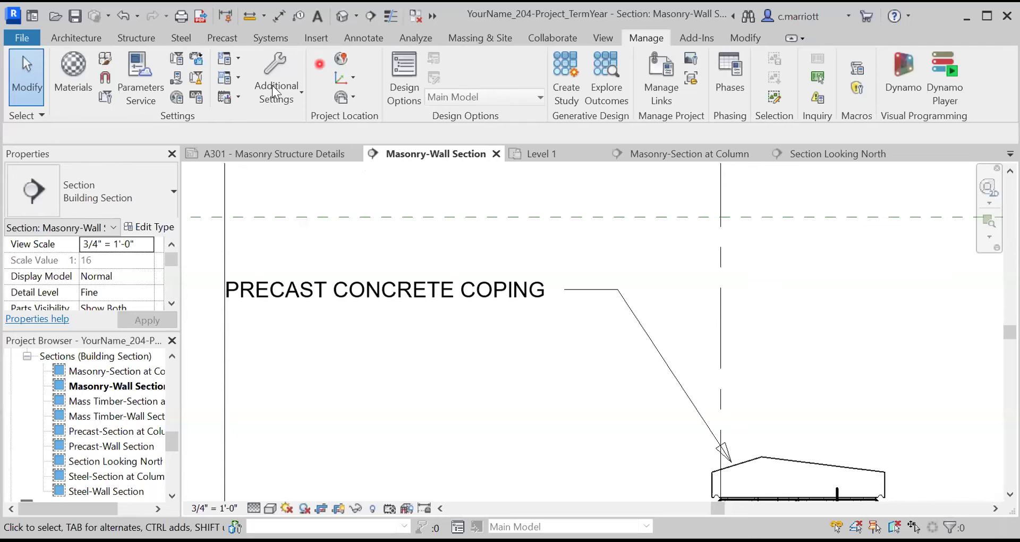
Turn Fill Tick on and Arrow Closed off for the Arrow 30 Degree arrowhead type.
left_click(273, 86)
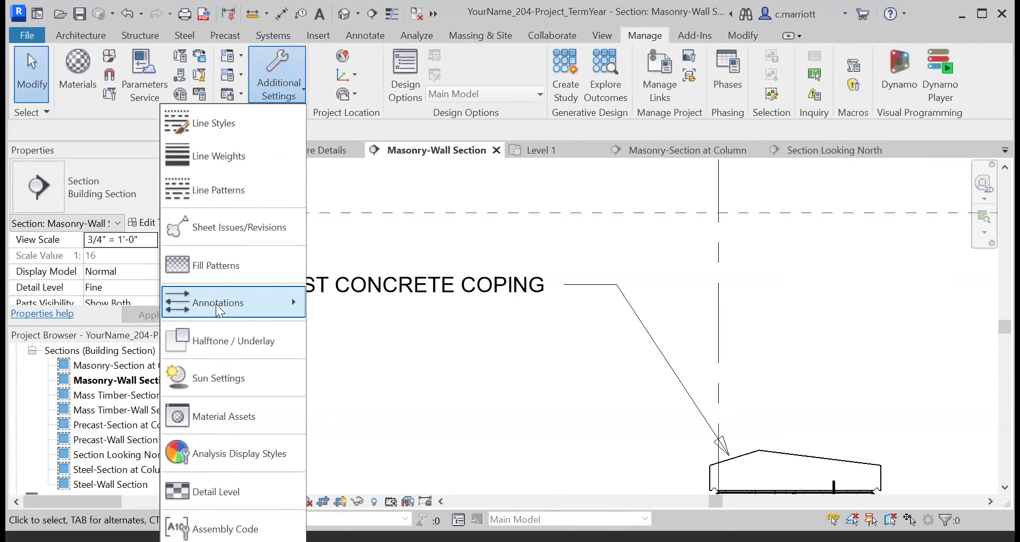
mouse_move(215, 303)
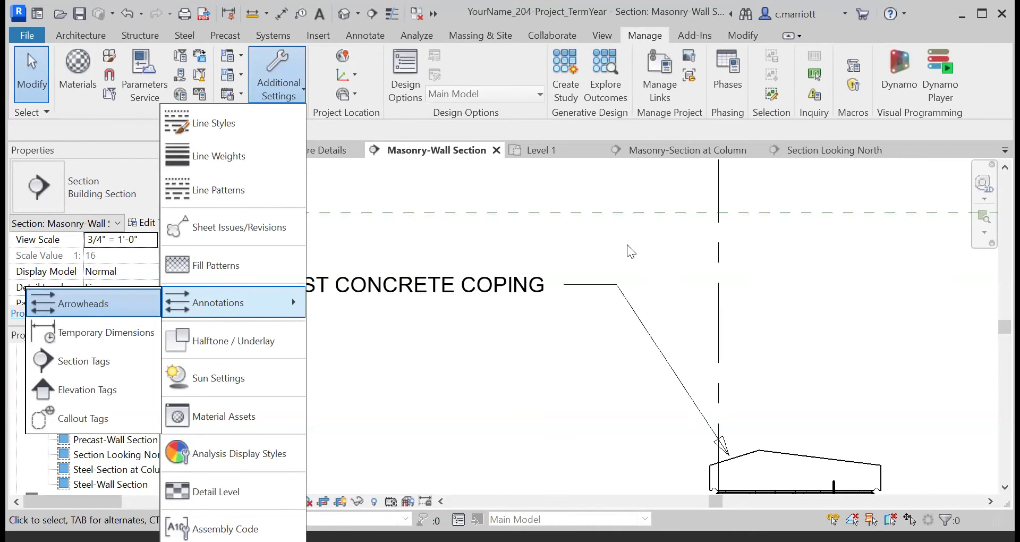
left_click(83, 303)
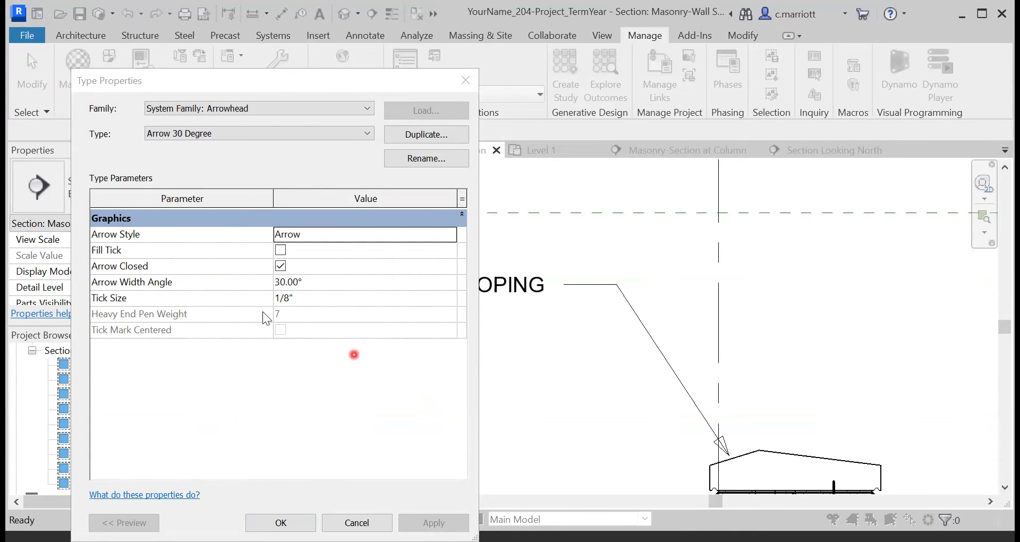
left_click(281, 249)
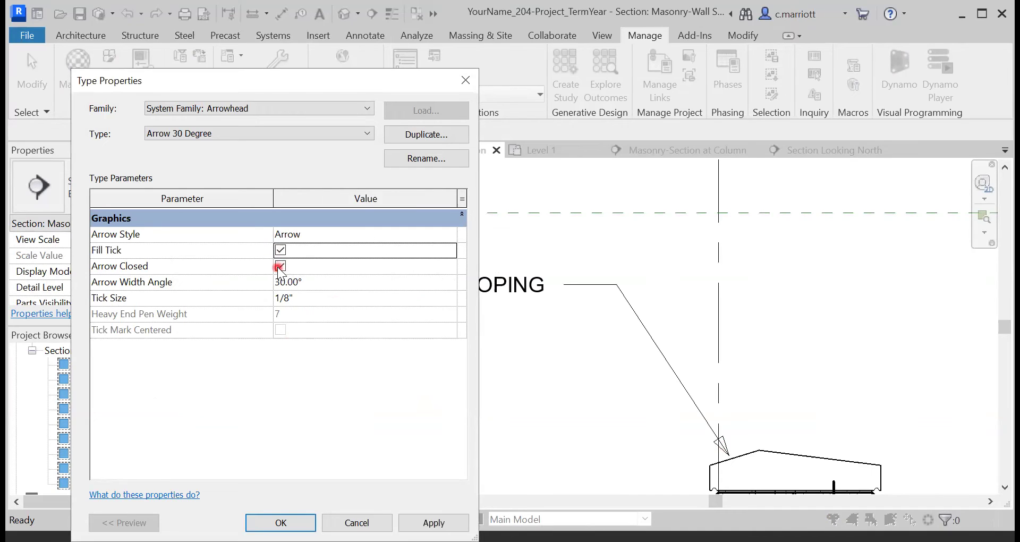
left_click(278, 267)
left_click(280, 265)
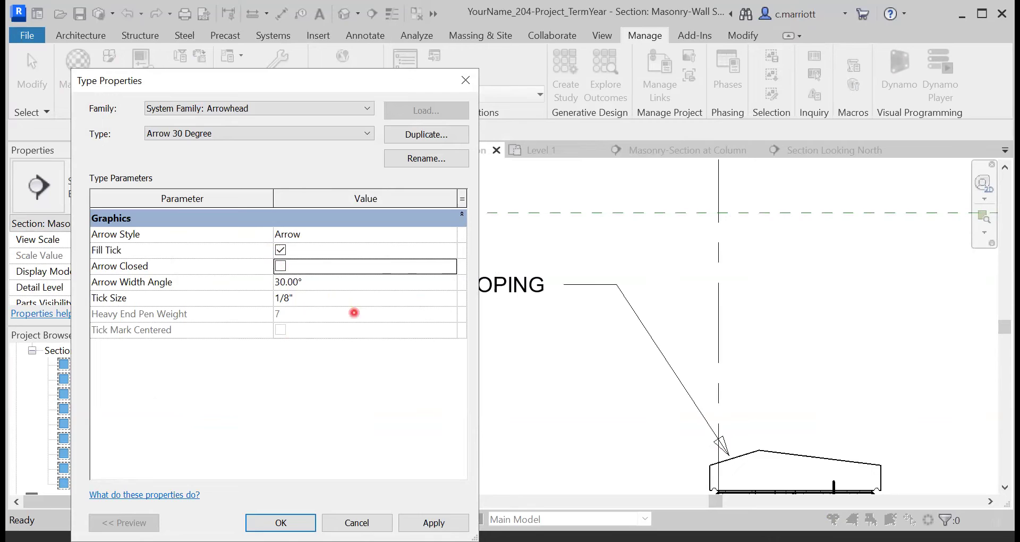
left_click(434, 523)
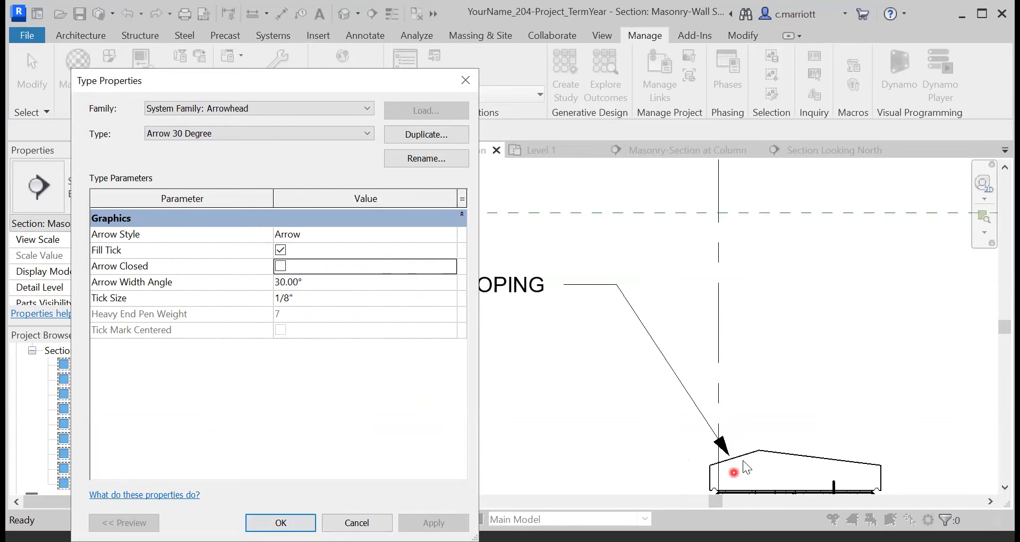
key("Return")
Move the coping note's leader tip so the arrowhead touches the coping's sloped top edge.
left_click(737, 473)
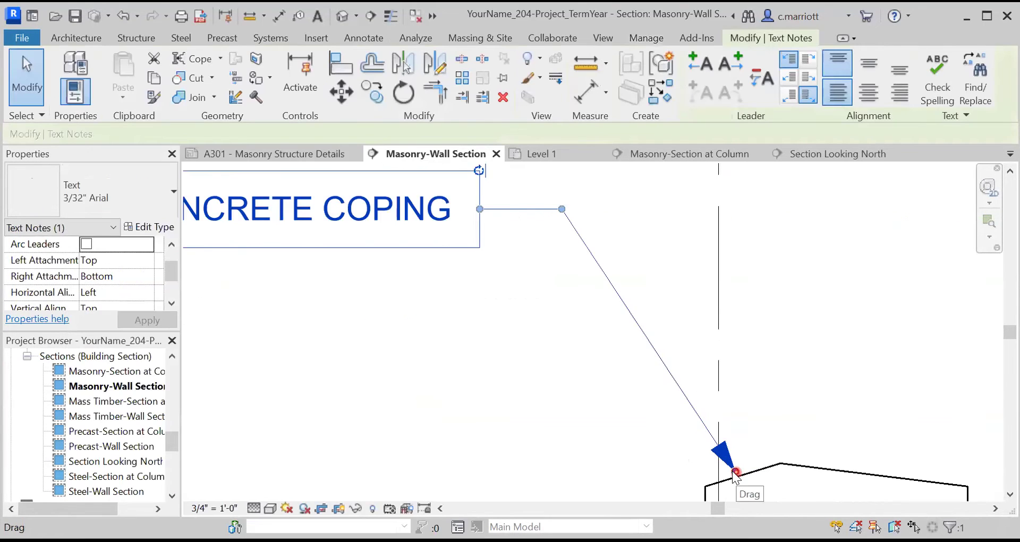
middle_click_drag(737, 474, 612, 282)
scroll(584, 284, "up", 4)
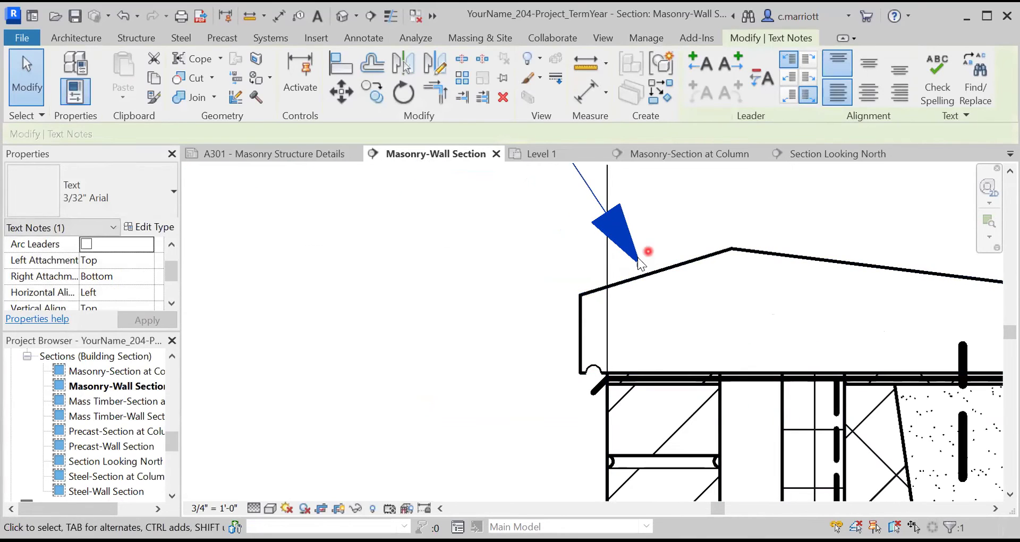
left_click_drag(637, 269, 639, 275)
left_click(496, 246)
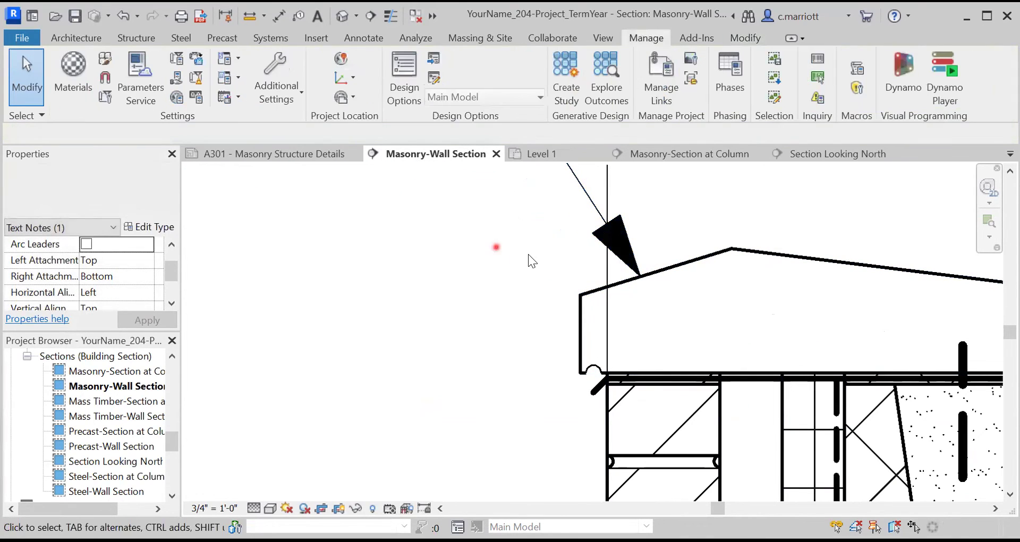
Copy the PRECAST CONCRETE COPING note with its leader about 6" straight down and open the copy's text for editing.
scroll(565, 264, "down", 3)
scroll(568, 306, "down", 5)
middle_click_drag(524, 314, 601, 318)
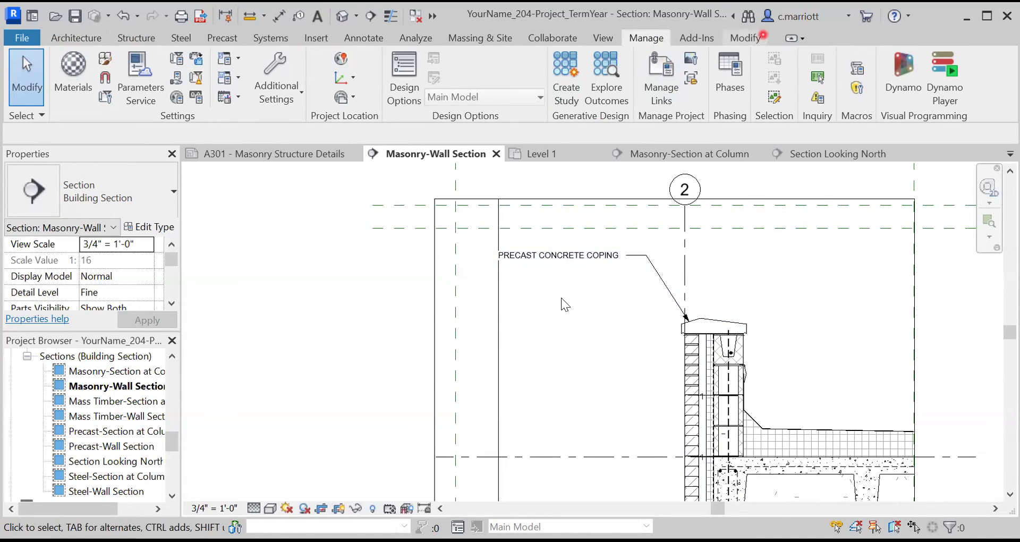
left_click(440, 195)
left_click(371, 91)
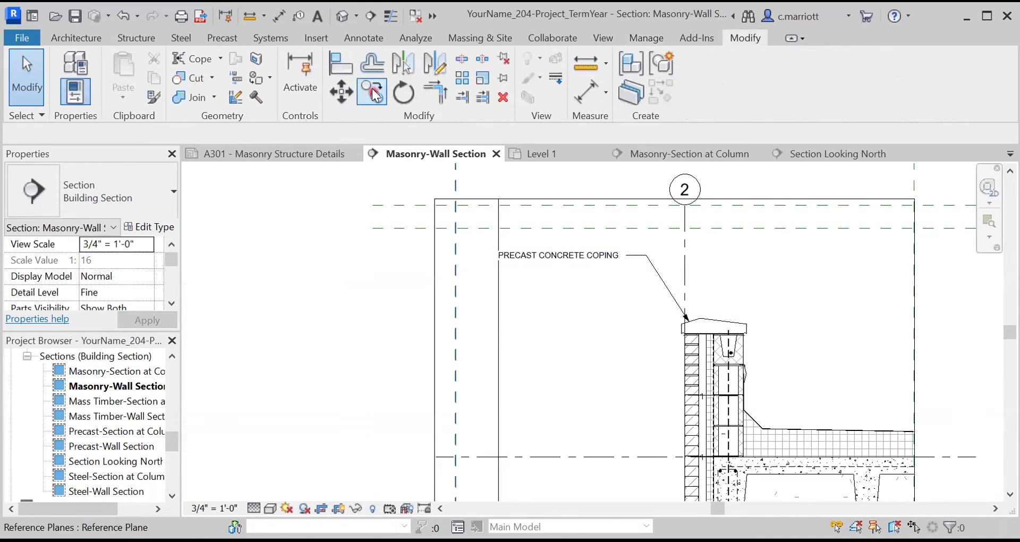
left_click(526, 286)
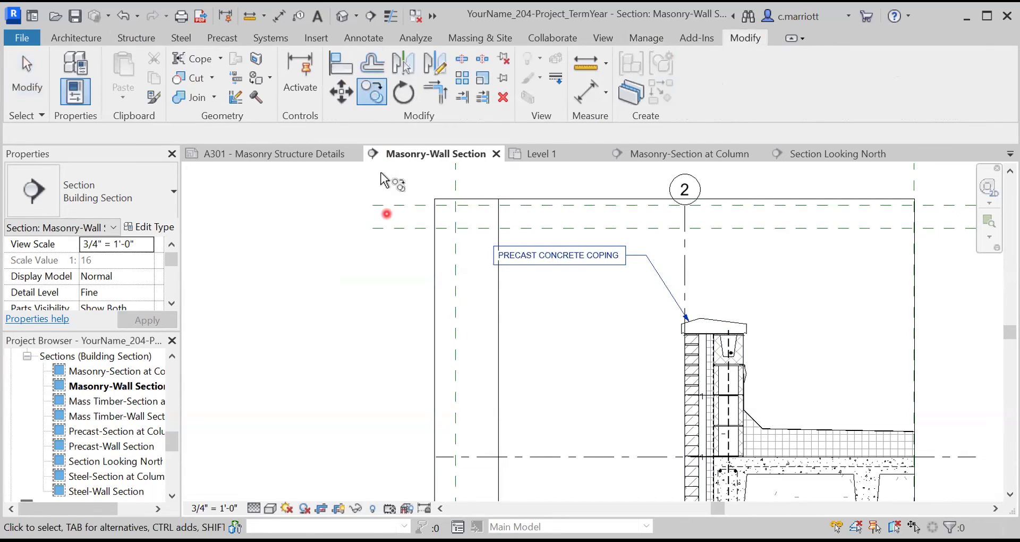
left_click(364, 291)
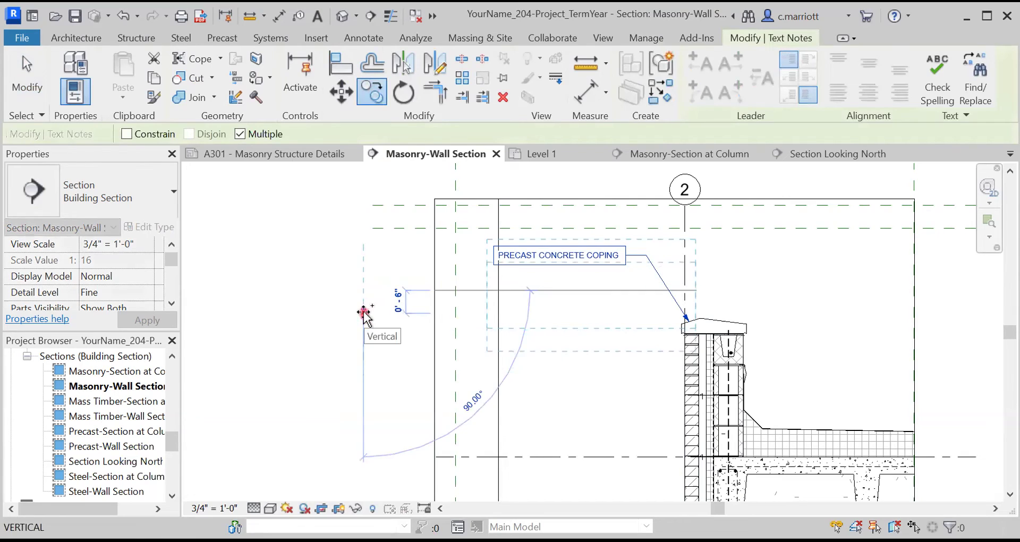
scroll(657, 302, "up", 2)
left_click(661, 317)
key("Escape")
key("Escape")
scroll(420, 310, "up", 1)
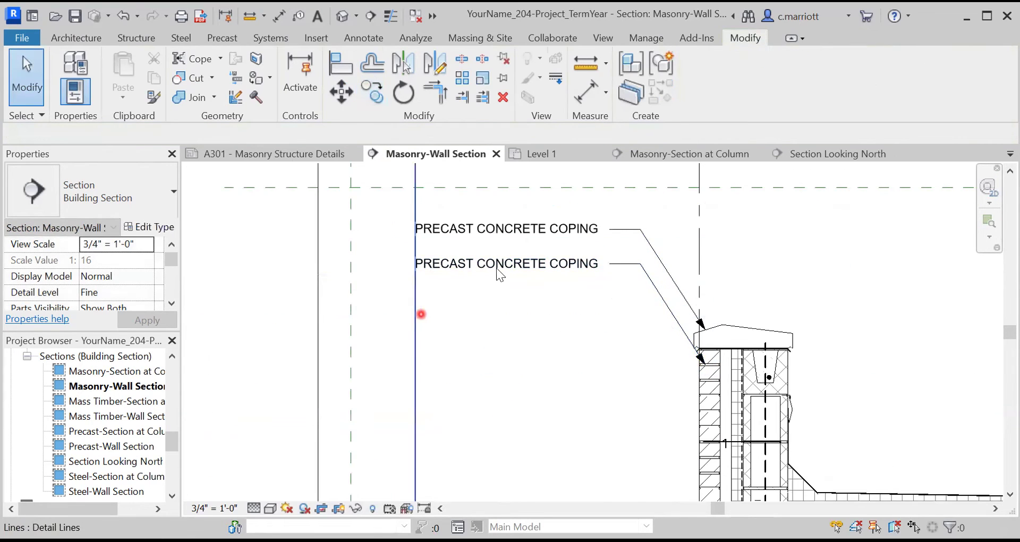
double_click(505, 256)
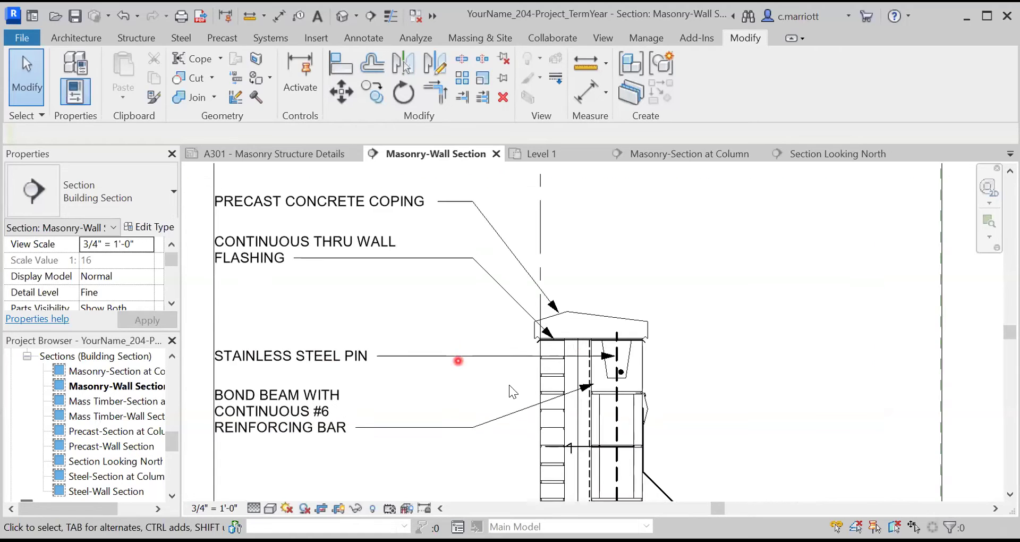
Move the bond beam note's leader tip so the arrowhead touches the outer face of the bond beam block.
scroll(458, 361, "up", 1)
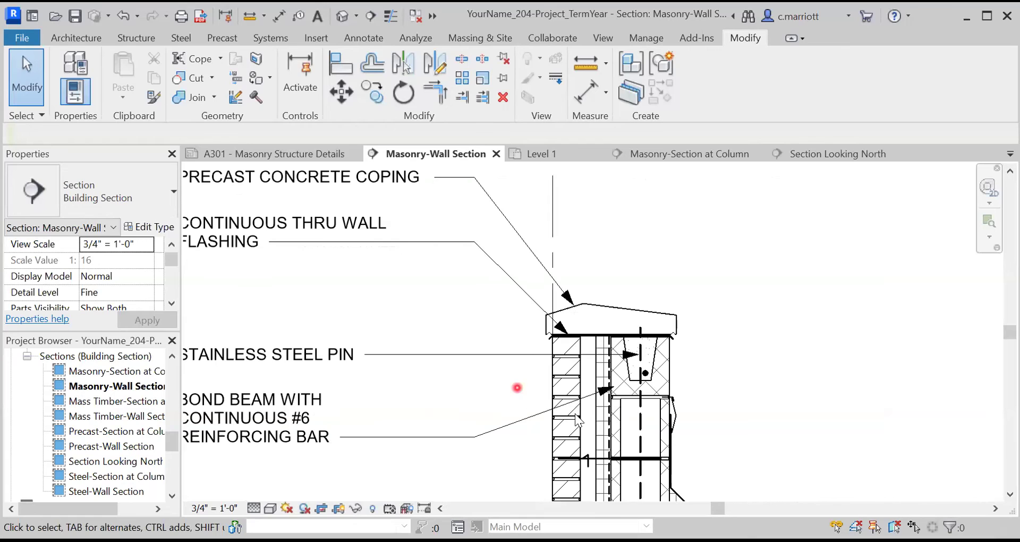
scroll(591, 421, "up", 8)
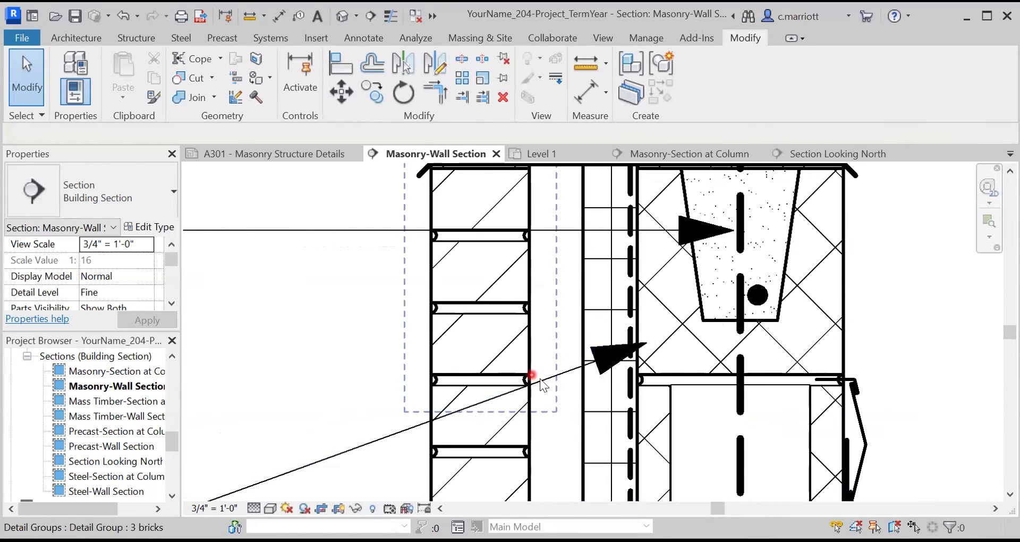
left_click(561, 375)
left_click_drag(645, 344, 638, 355)
left_click(557, 356)
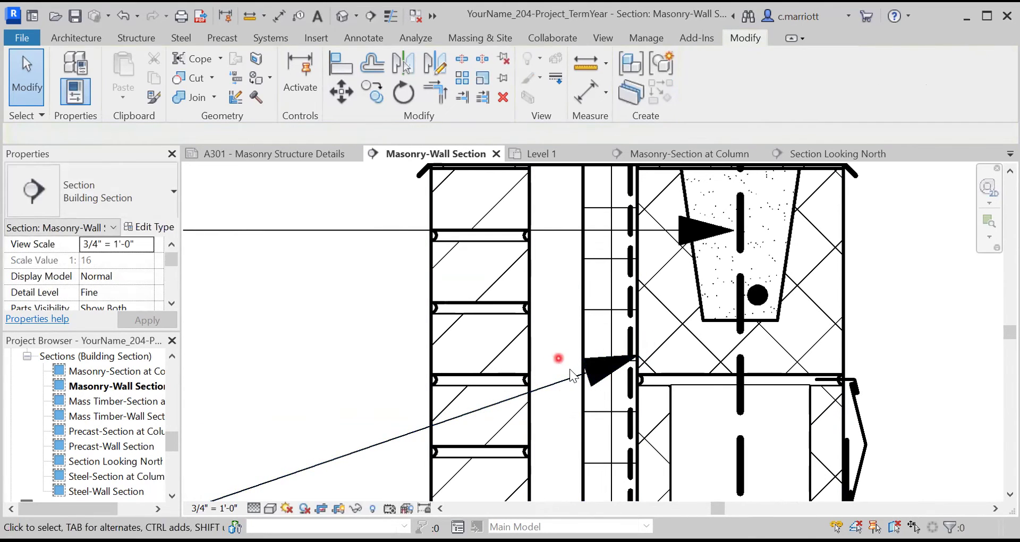
scroll(565, 366, "down", 3)
scroll(488, 364, "down", 2)
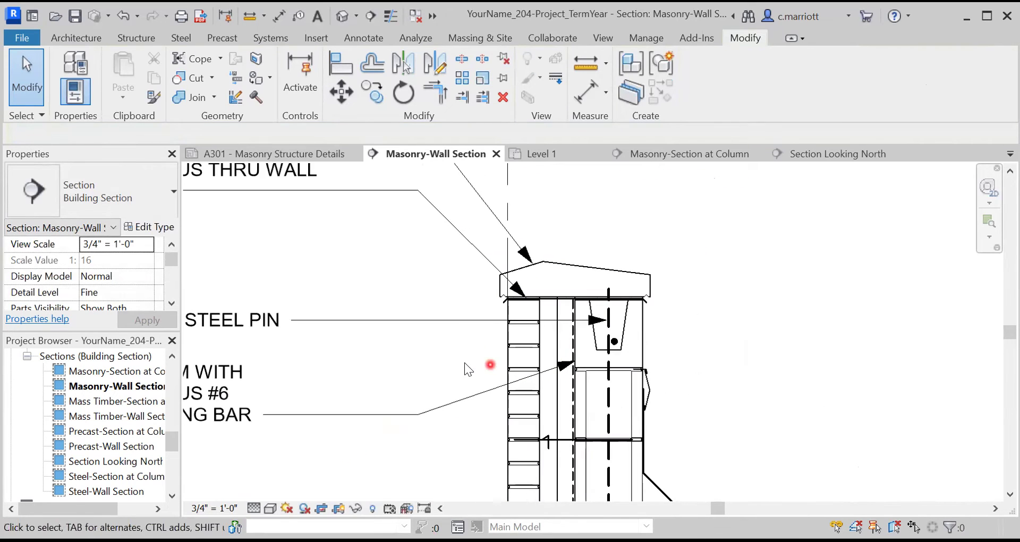
Place a 3/32" Arial text note reading COUNTER FLASHING on the vertical guide line on the roof side of the parapet.
middle_click_drag(430, 378, 577, 404)
scroll(549, 351, "down", 2)
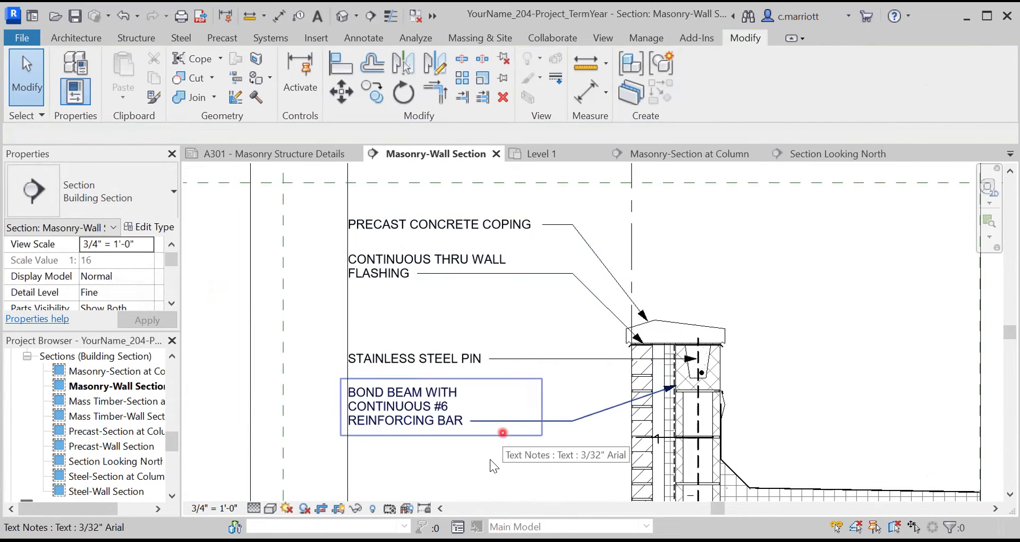
scroll(672, 399, "up", 1)
scroll(650, 395, "down", 1)
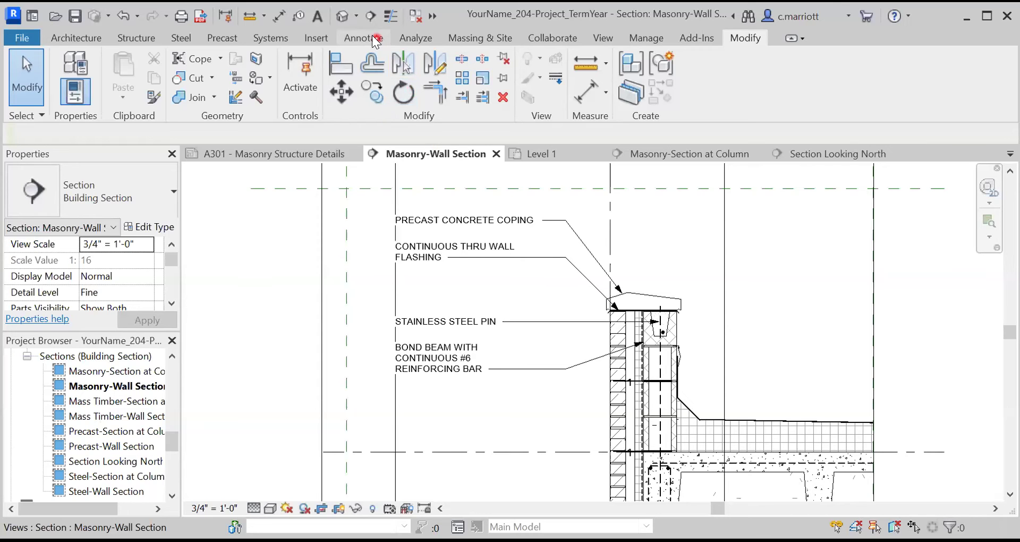
left_click(375, 38)
left_click(533, 59)
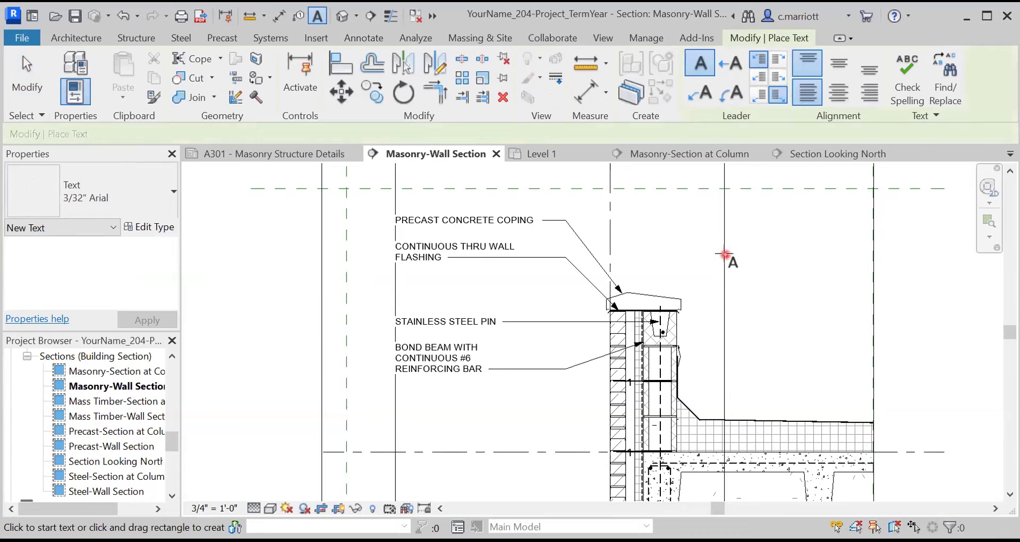
left_click(724, 250)
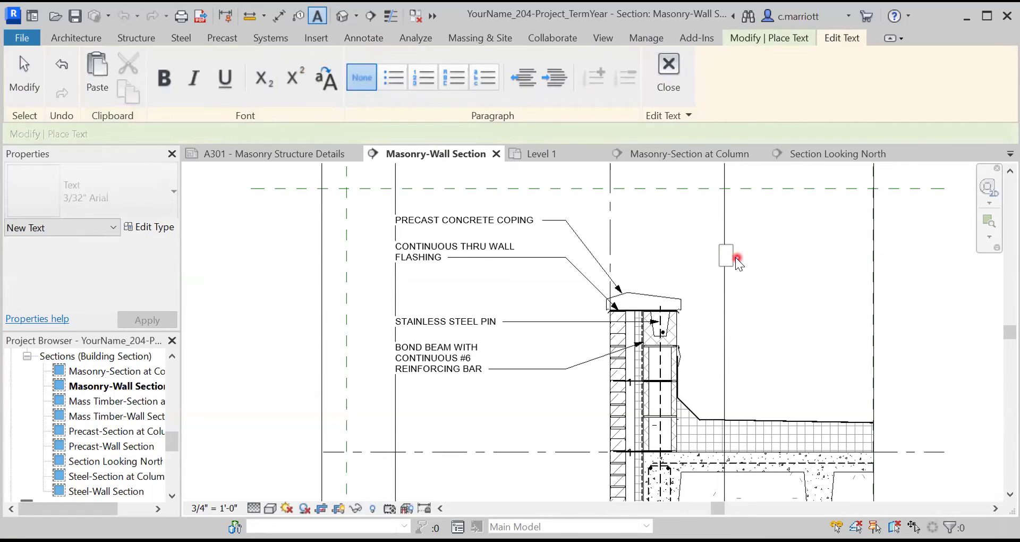
type("COUNTER FLASHING")
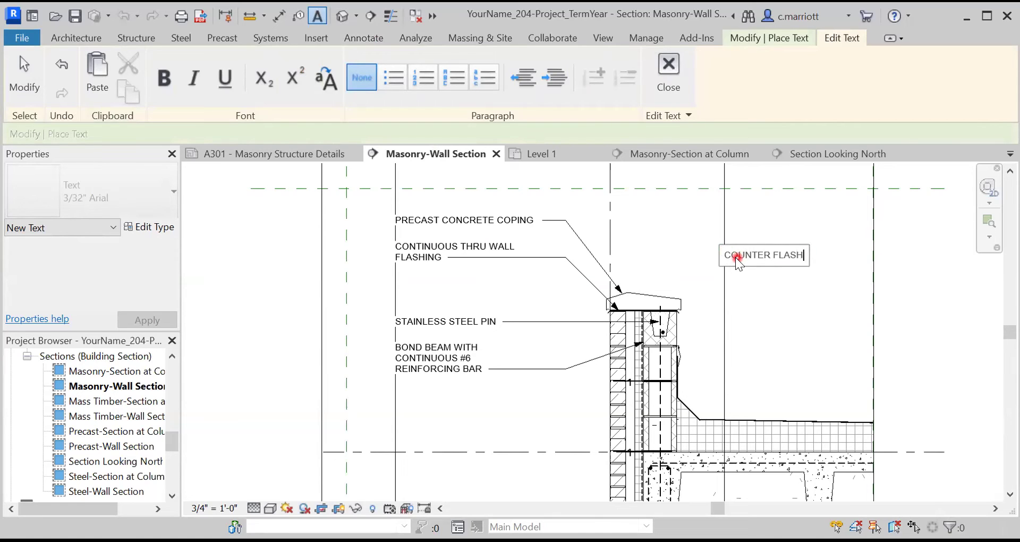
left_click(735, 242)
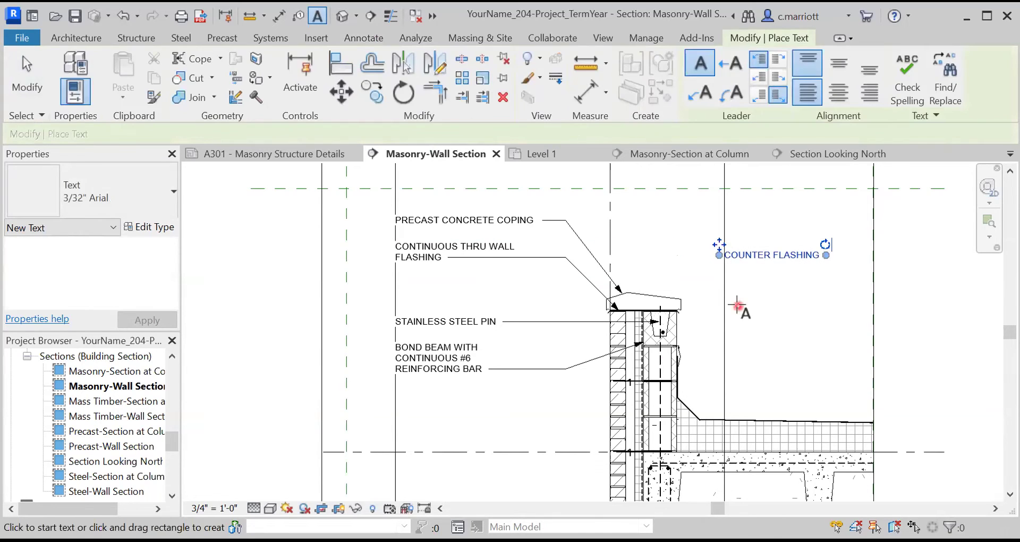
key("Escape")
key("Escape")
Add a left leader to the COUNTER FLASHING note, pointing at the counter flashing, with its elbow level with the text.
left_click(742, 254)
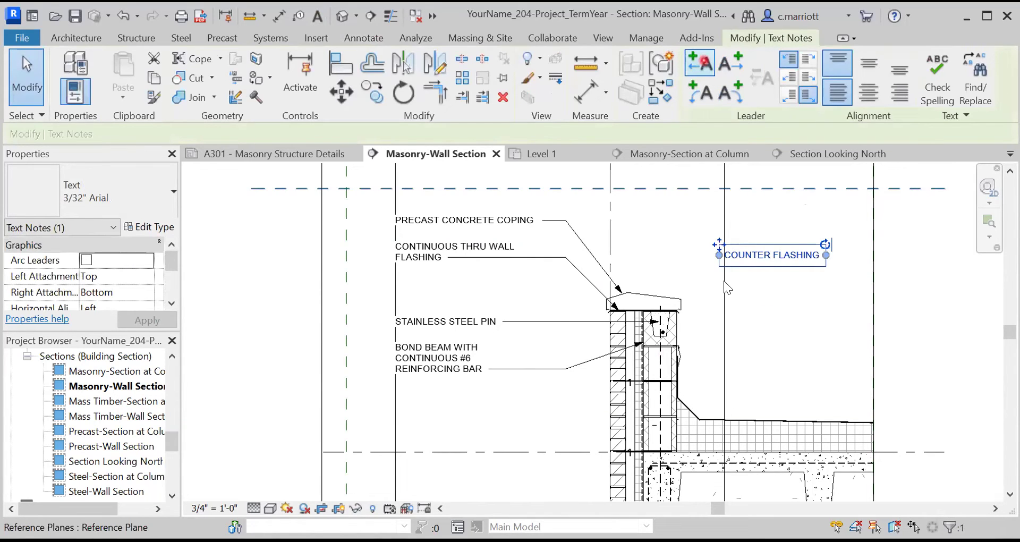
left_click_drag(649, 255, 681, 349)
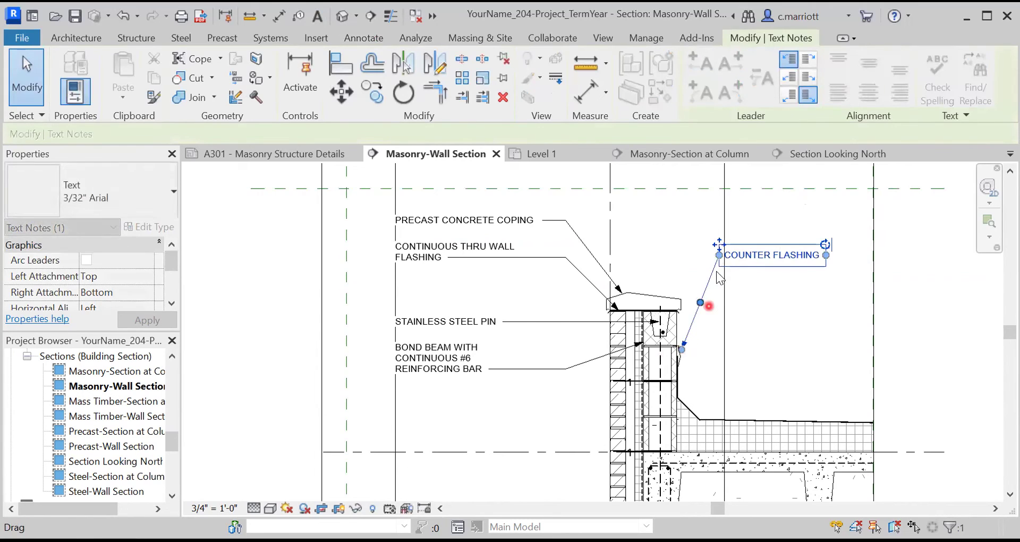
left_click_drag(701, 302, 707, 257)
left_click(676, 228)
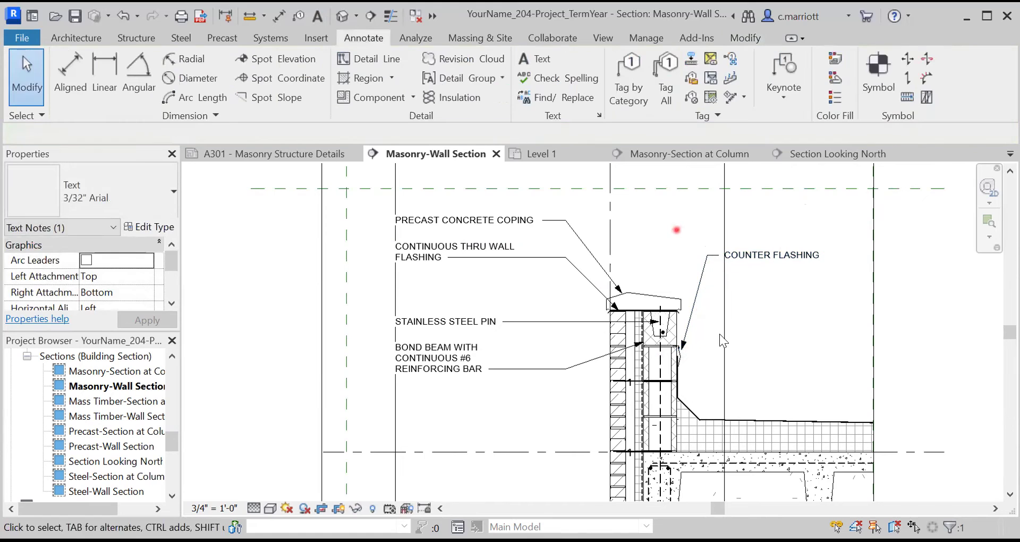
Copy the COUNTER FLASHING note with its leader straight down, keeping it aligned on the guide line.
scroll(690, 336, "up", 3)
scroll(677, 337, "up", 1)
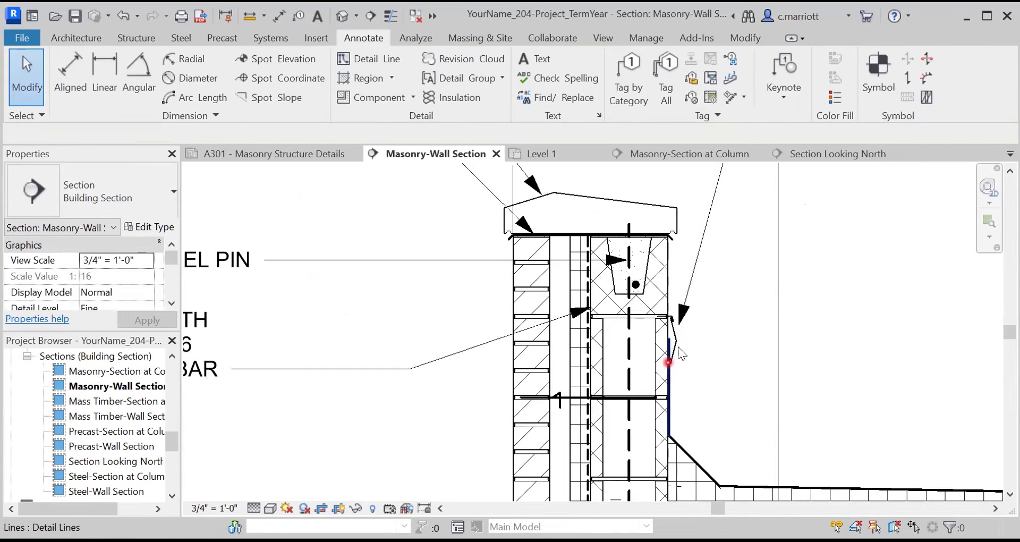
scroll(686, 339, "down", 4)
scroll(706, 328, "down", 3)
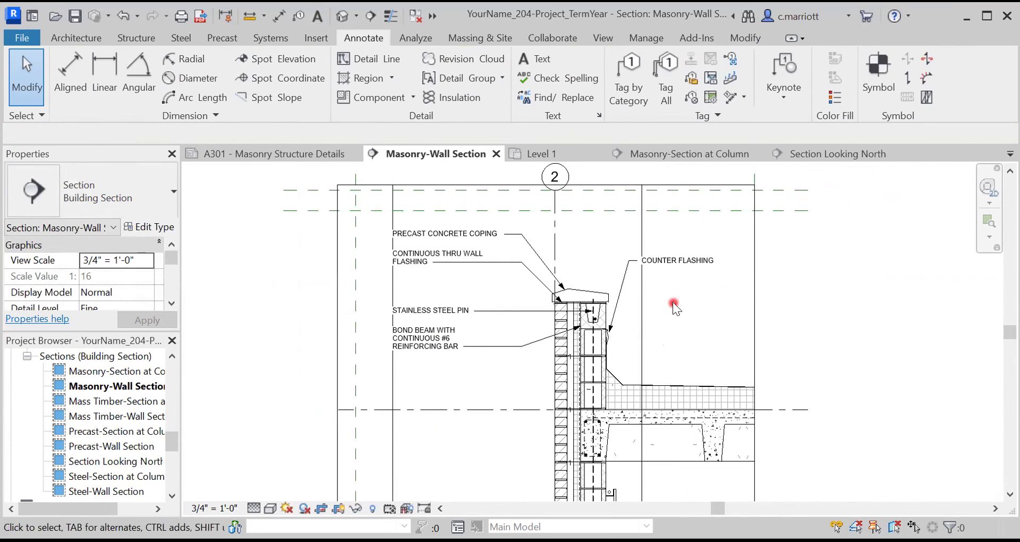
left_click(661, 260)
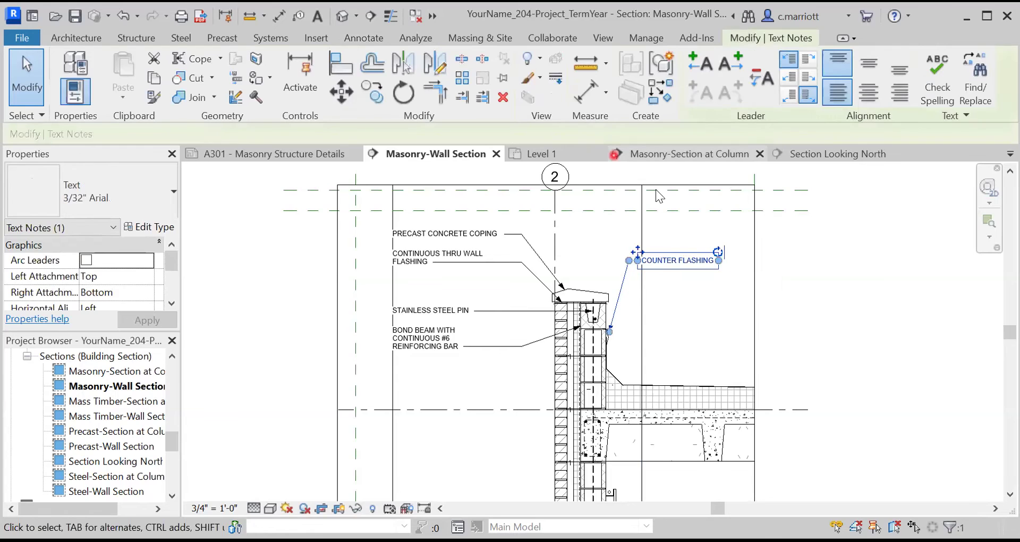
left_click(371, 91)
left_click(768, 253)
left_click(768, 301)
left_click(706, 320)
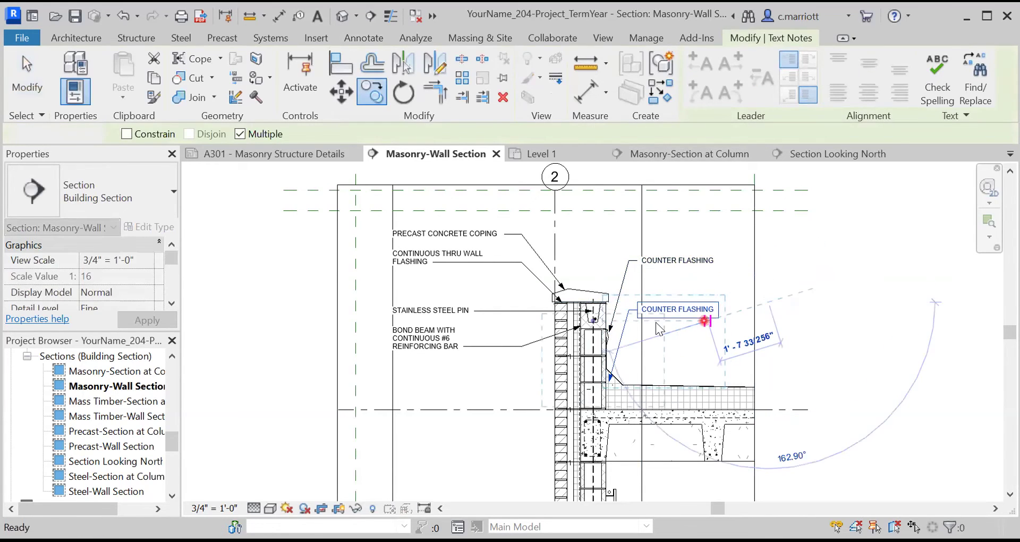
key("Escape")
key("Escape")
scroll(653, 295, "up", 4)
left_click(698, 270)
left_click(709, 296)
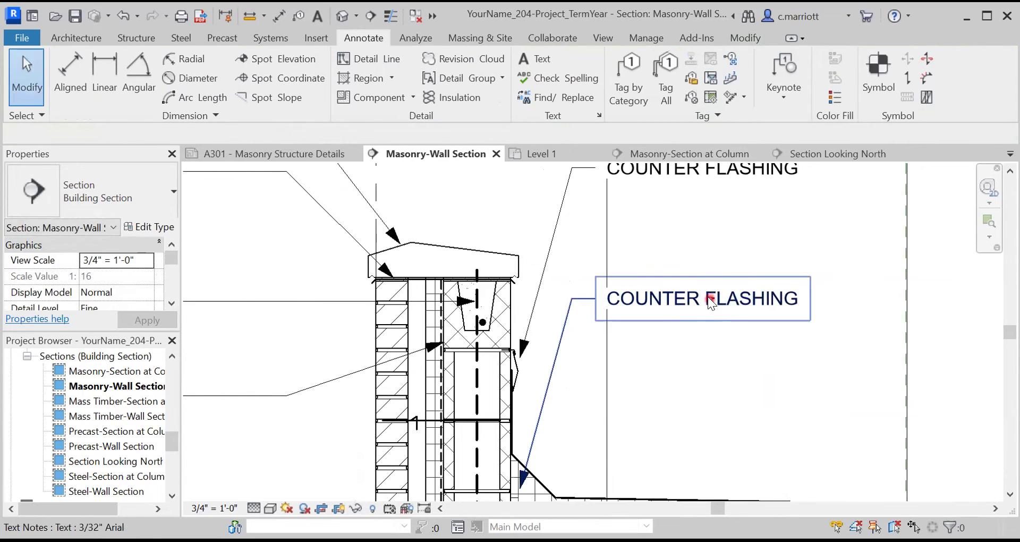
scroll(707, 297, "down", 3)
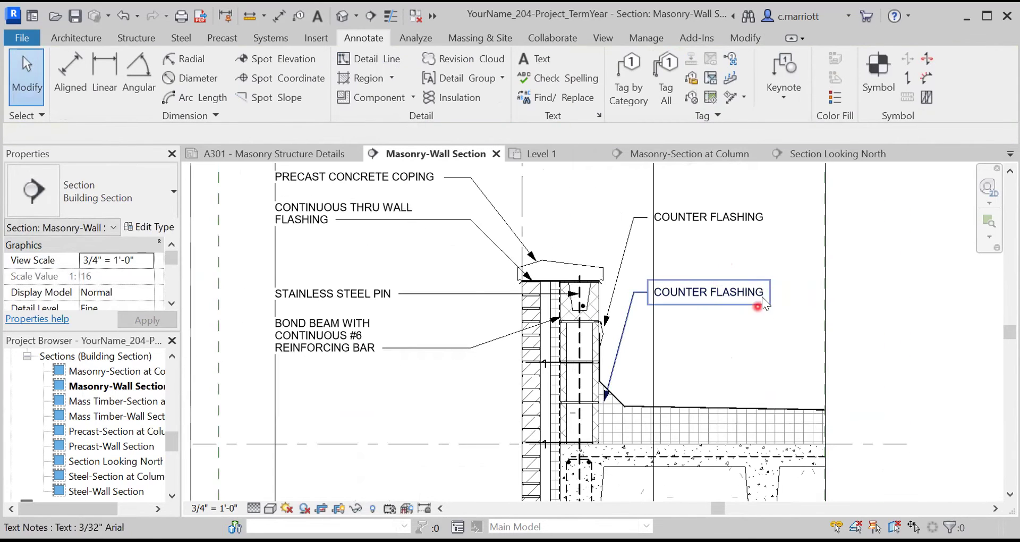
left_click(791, 231)
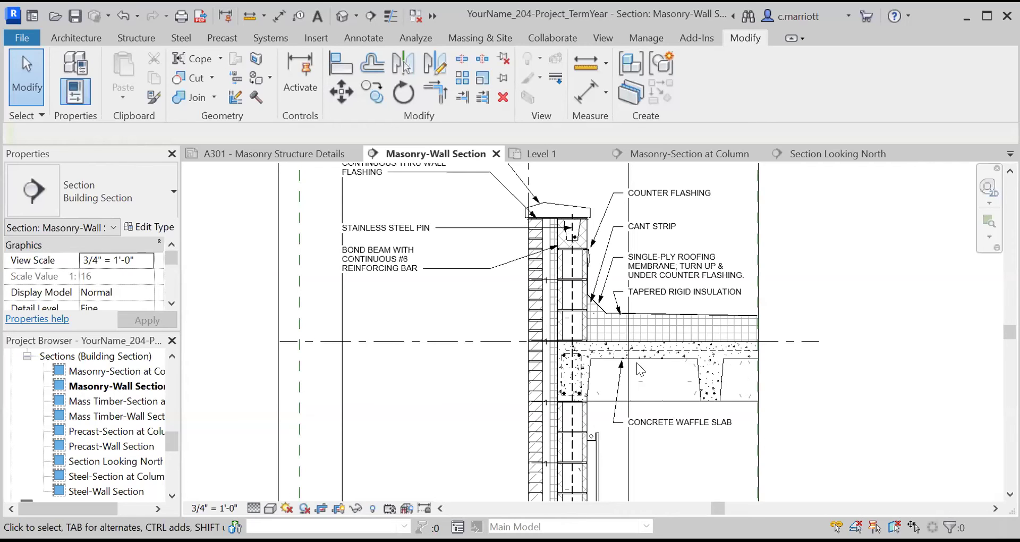
Move the COUNTER FLASHING leader tip so the arrowhead touches the top edge of the flashing on the parapet.
scroll(643, 235, "up", 4)
scroll(608, 322, "down", 3)
scroll(570, 351, "up", 4)
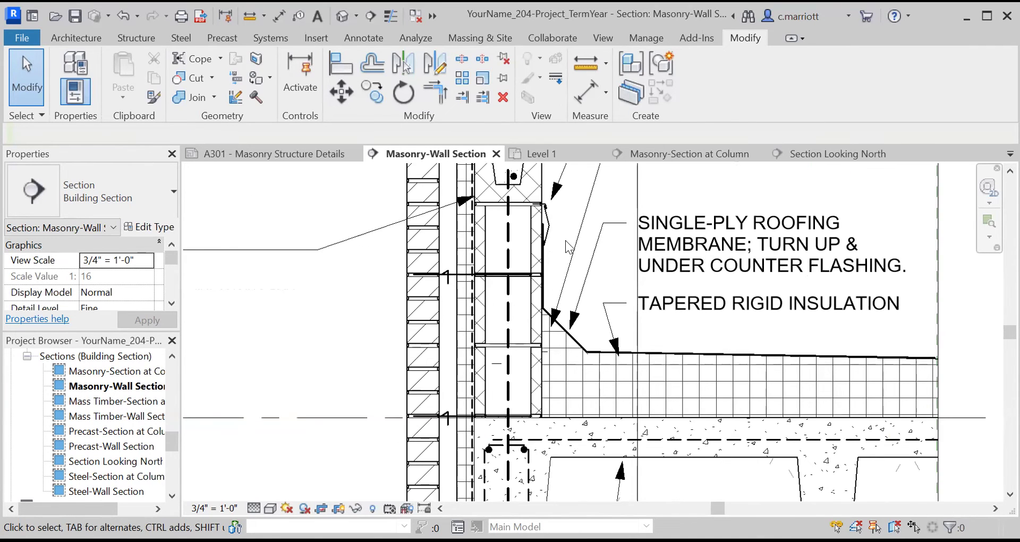
scroll(558, 212, "up", 2)
mouse_move(559, 212)
middle_mouse_down()
mouse_move(562, 353)
mouse_move(535, 294)
middle_mouse_up()
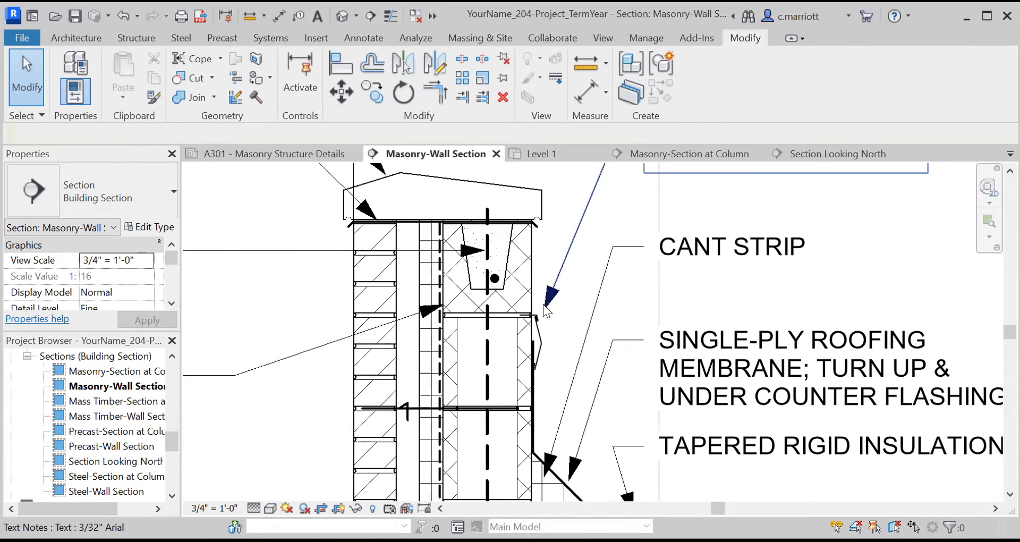
left_click(547, 311)
mouse_move(543, 311)
left_mouse_down()
mouse_move(547, 297)
mouse_move(530, 319)
left_mouse_up()
scroll(544, 308, "up", 4)
scroll(560, 320, "down", 3)
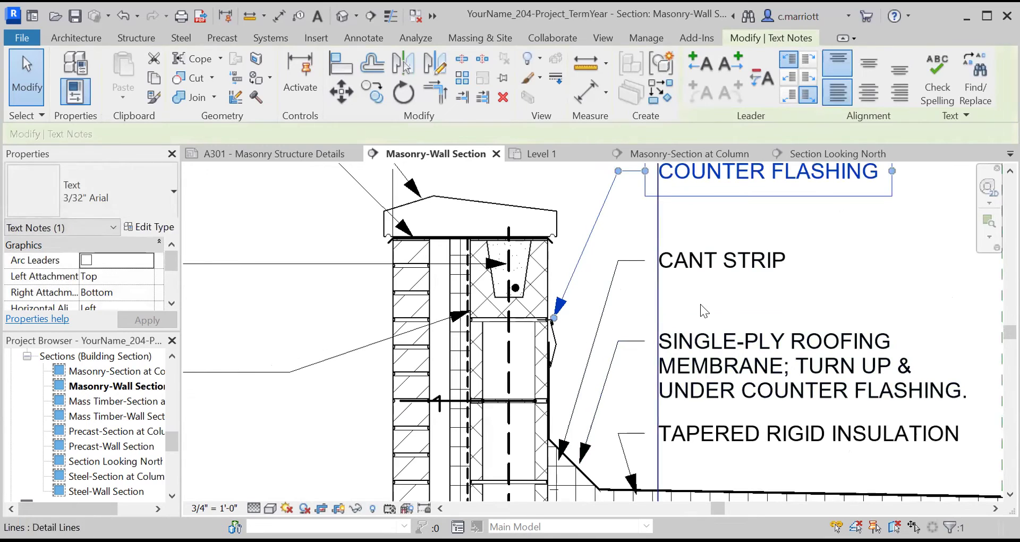
left_click(733, 293)
Review the leaders of the cant strip, roofing, insulation and waffle slab notes and the wall down to the view break.
middle_click_drag(705, 314, 707, 273)
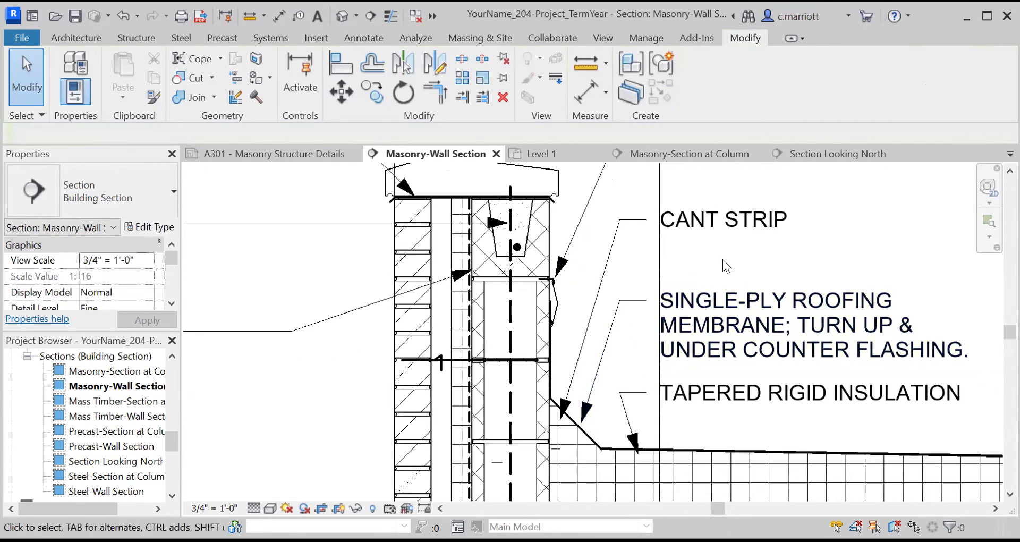
scroll(614, 413, "up", 2)
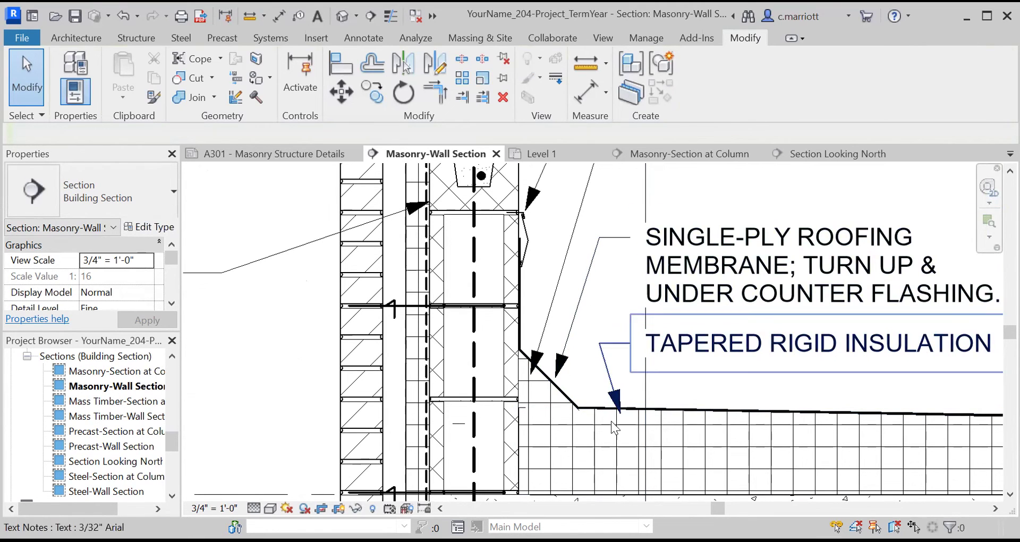
scroll(612, 430, "down", 4)
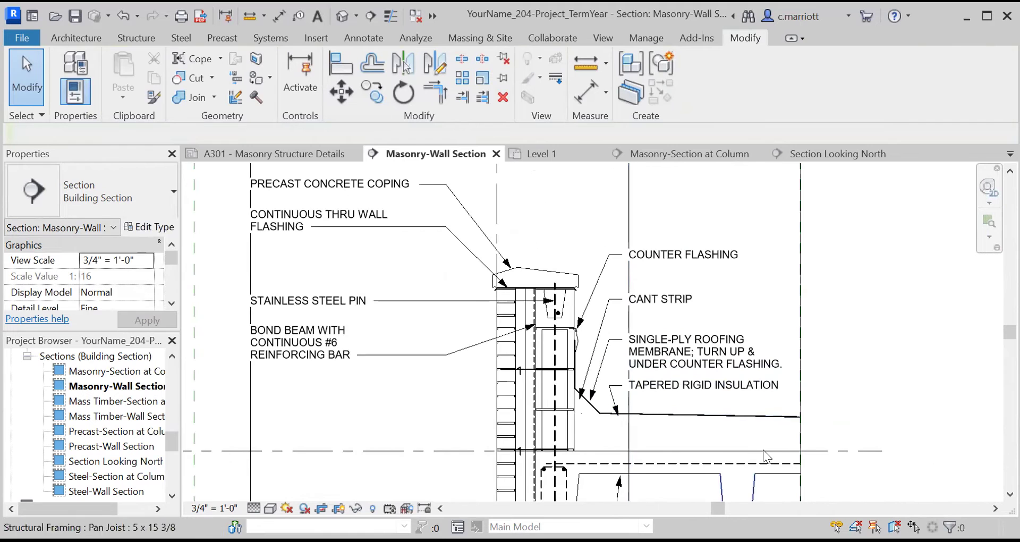
middle_click_drag(763, 449, 836, 313)
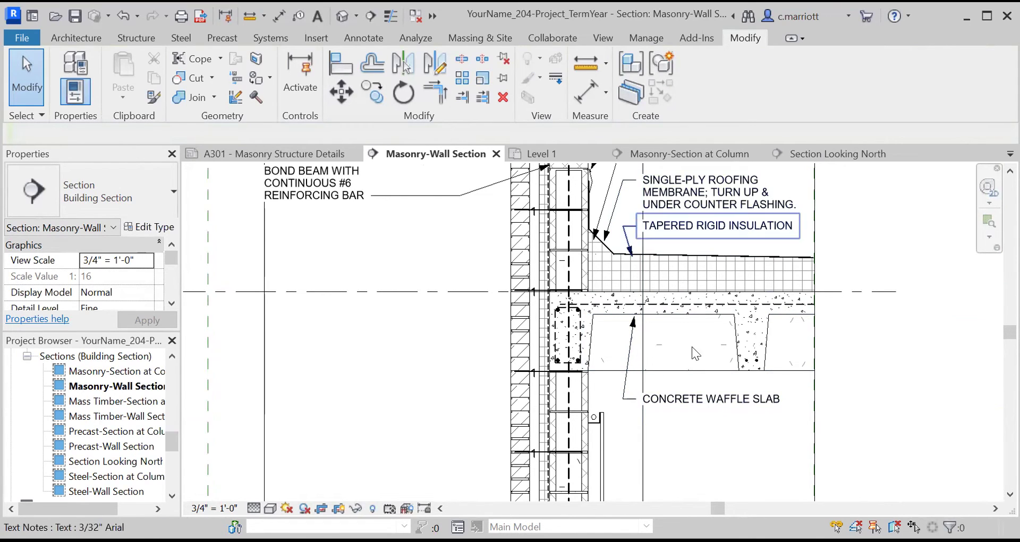
scroll(672, 367, "down", 1)
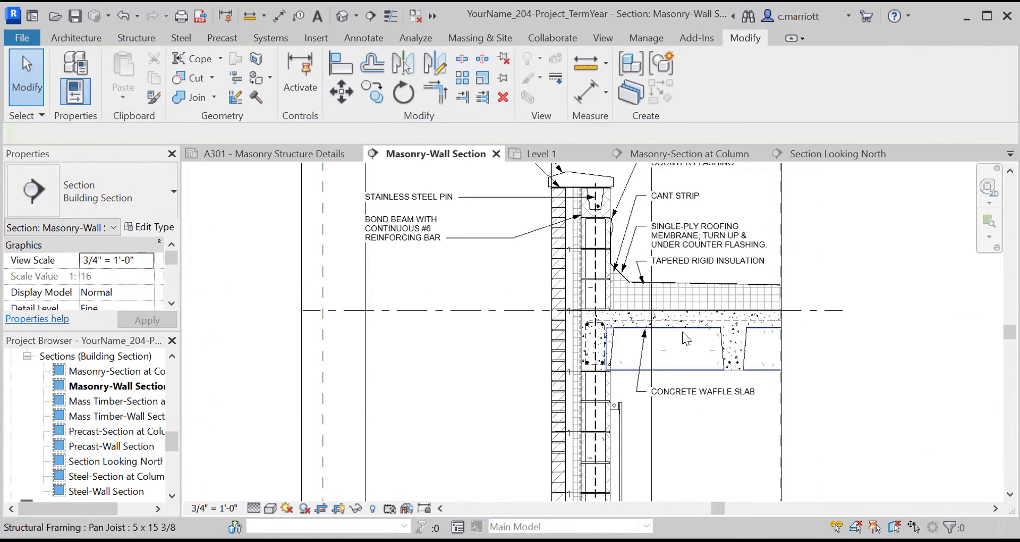
scroll(682, 331, "down", 2)
middle_click_drag(663, 381, 620, 408)
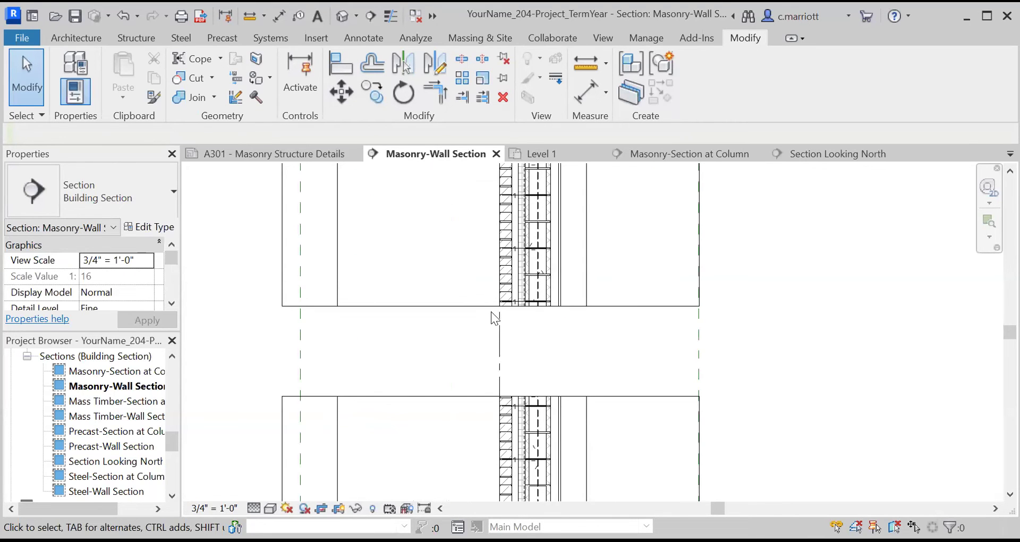
Copy the BOND BEAM WITH CONTINUOUS #6 REINFORCING BAR note with its leader down beside the wall below the waffle slab.
scroll(458, 327, "down", 1)
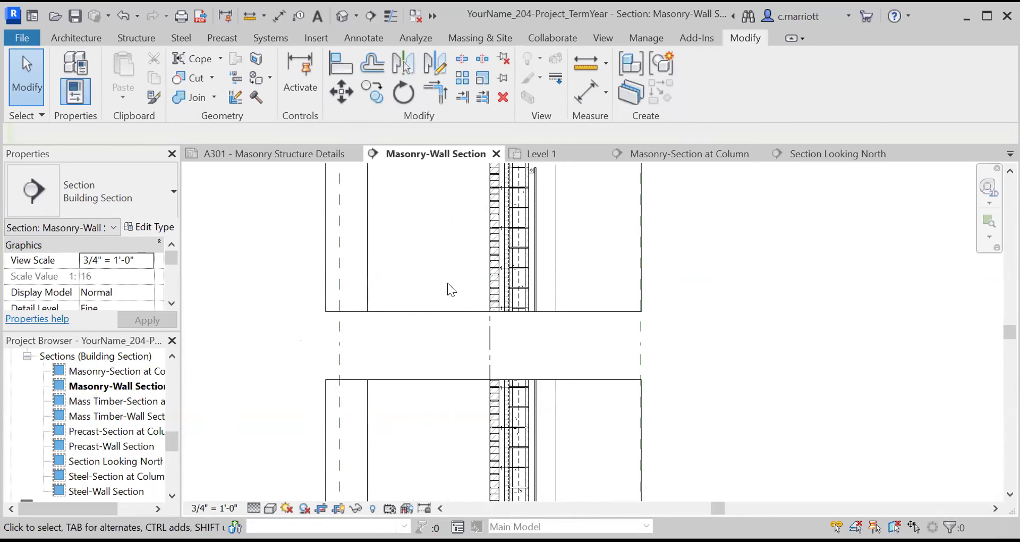
middle_click_drag(448, 283, 444, 348)
scroll(428, 352, "up", 3)
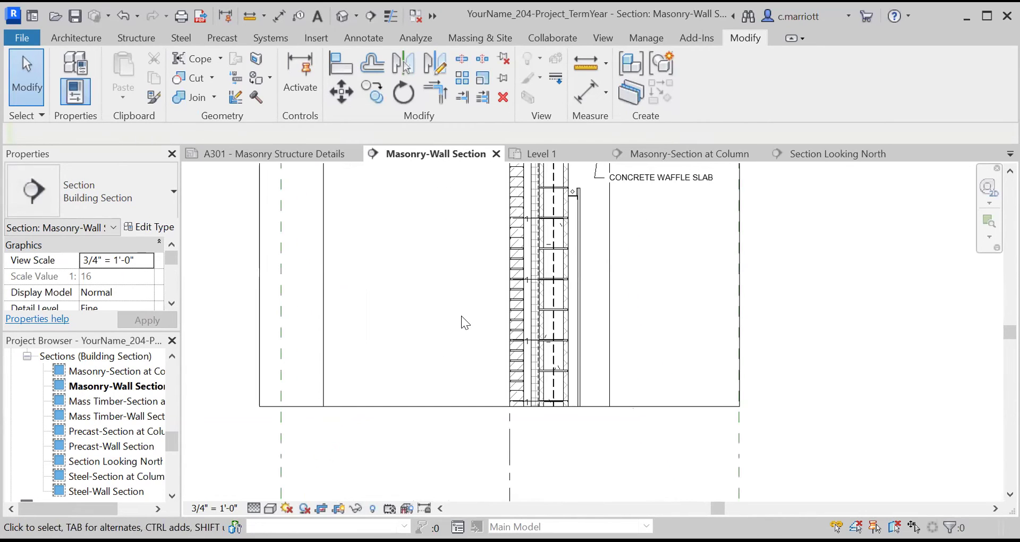
middle_click_drag(461, 315, 498, 421)
scroll(405, 325, "down", 3)
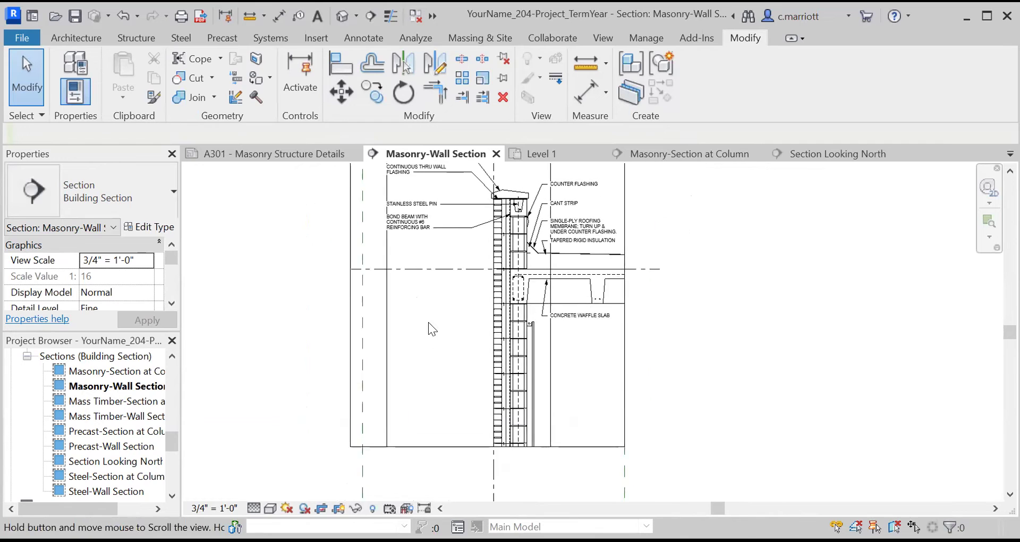
middle_click_drag(428, 322, 431, 330)
left_click(425, 233)
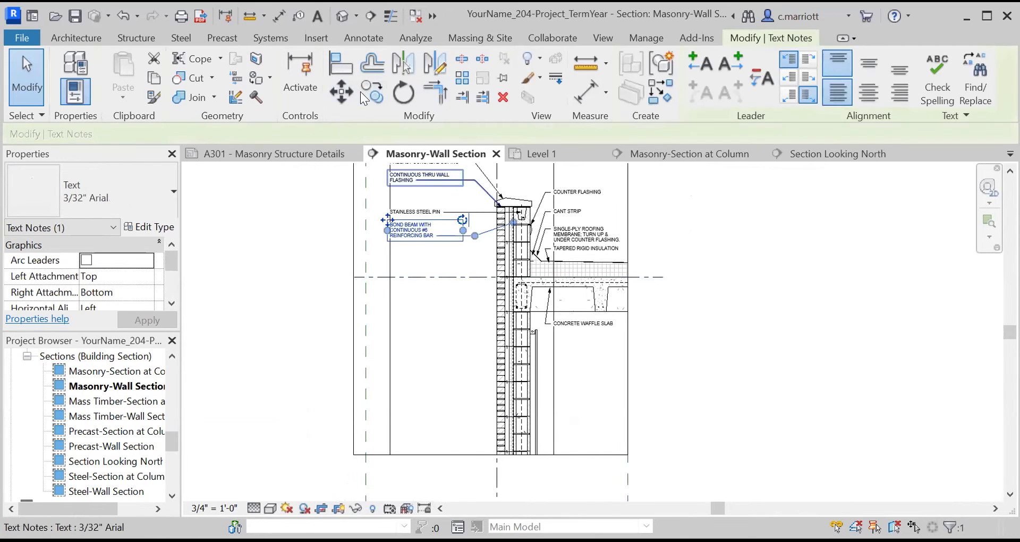
left_click(372, 91)
left_click(381, 245)
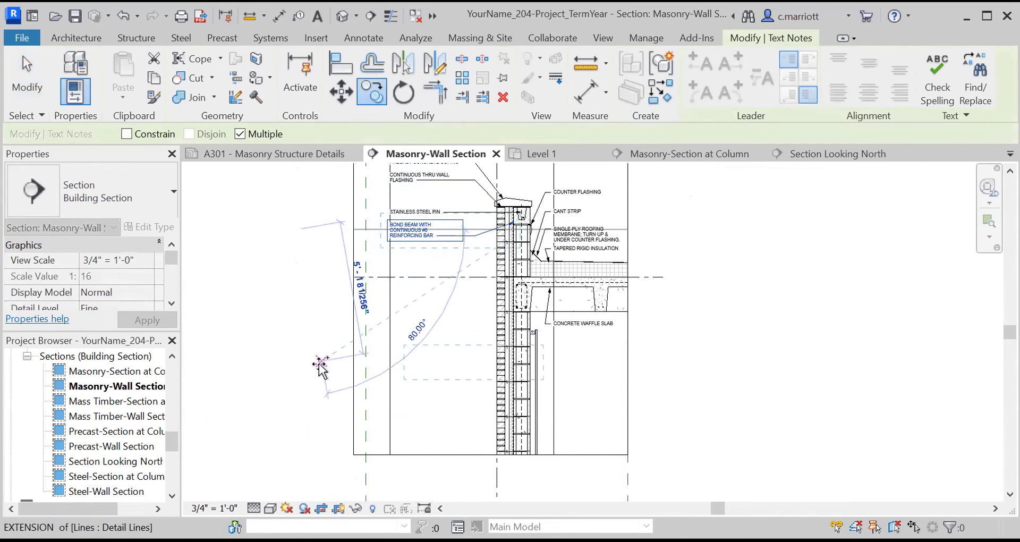
left_click(301, 382)
key("Escape")
key("Escape")
Set the foreground fill pattern of the Grout filled region type to Sand - Dense, using the grouted CMU cell at the wall base.
middle_click_drag(417, 410, 368, 239)
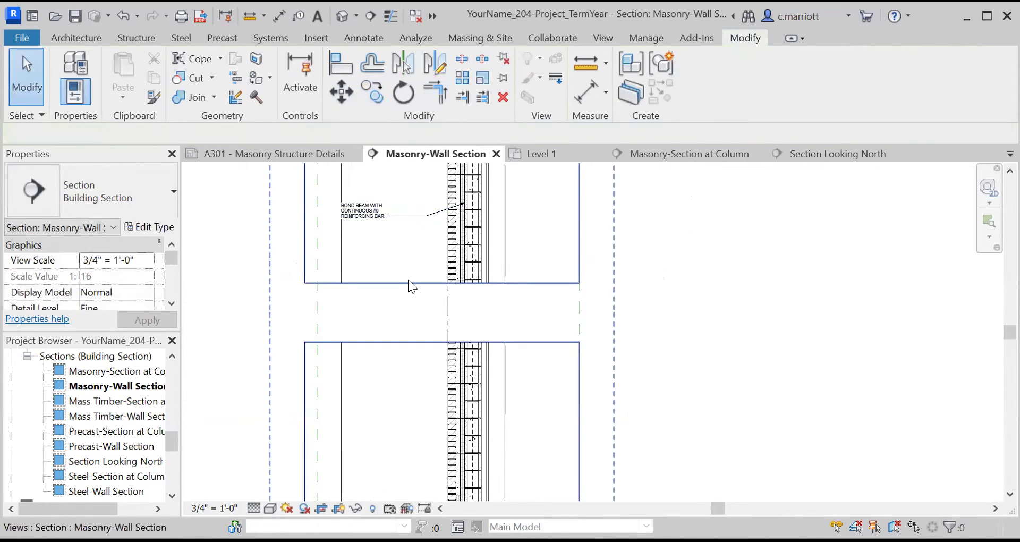
middle_click_drag(411, 353, 414, 296)
scroll(396, 339, "down", 2)
scroll(401, 359, "up", 2)
middle_click_drag(365, 276, 370, 414)
scroll(388, 318, "up", 4)
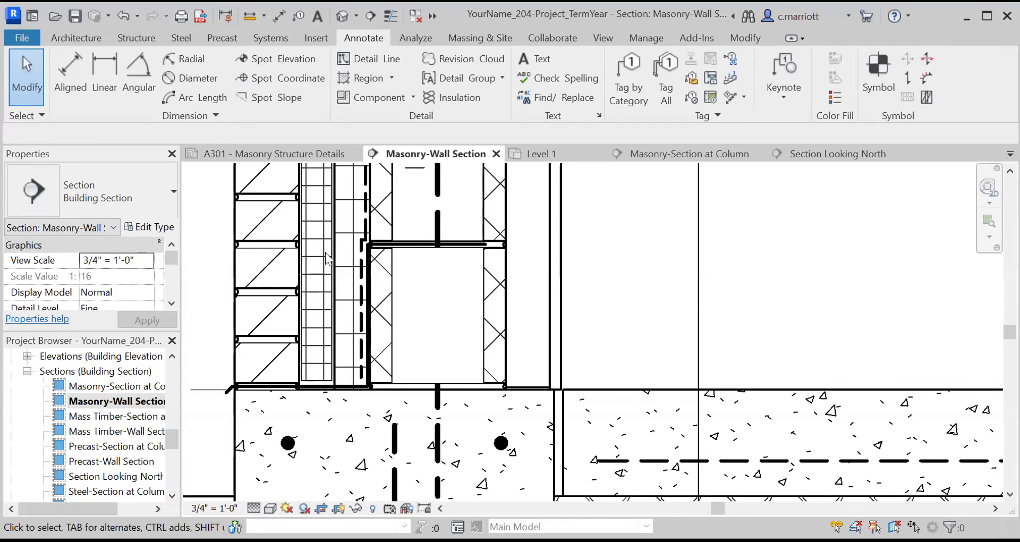
left_click(481, 289)
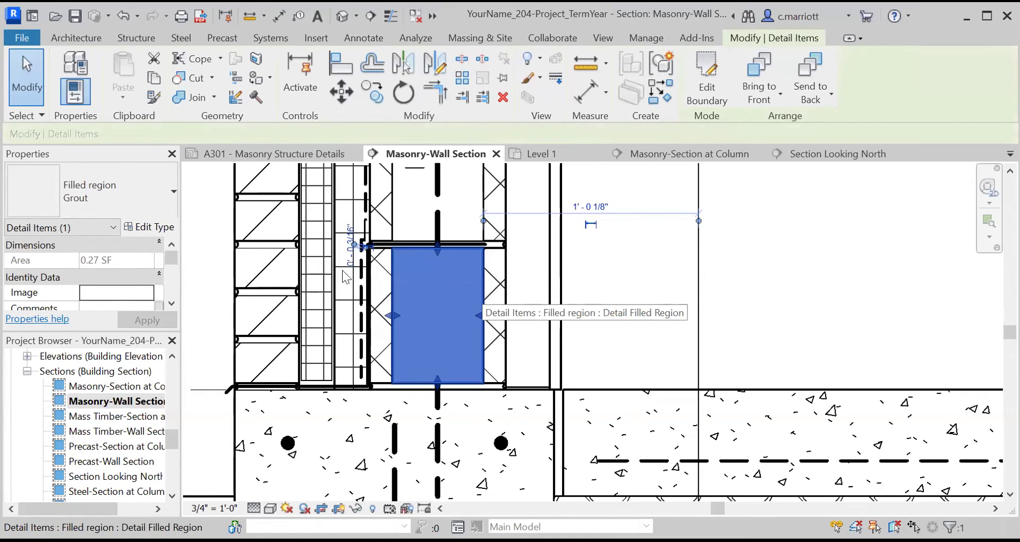
left_click(151, 229)
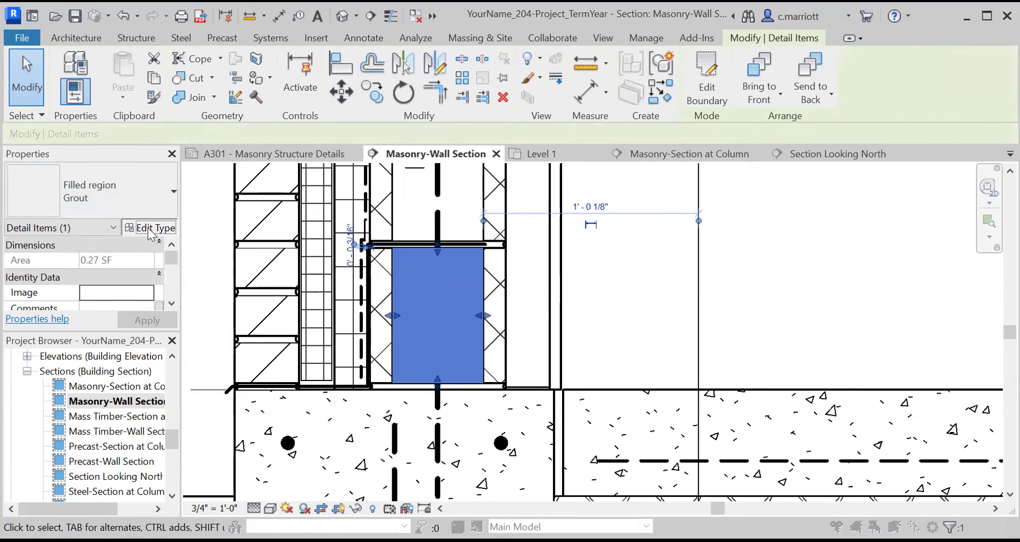
left_click(424, 232)
left_click(436, 231)
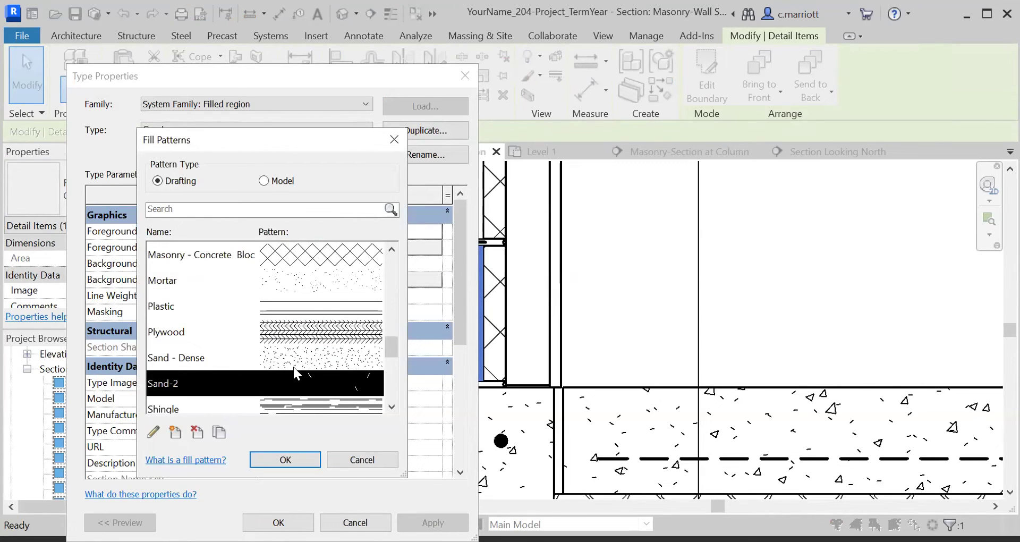
left_click(282, 356)
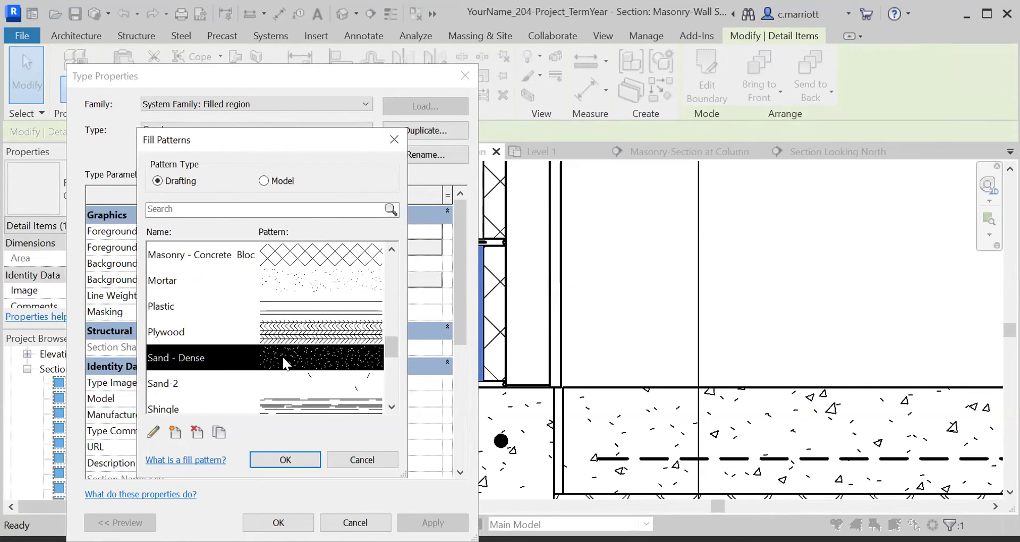
left_click(285, 458)
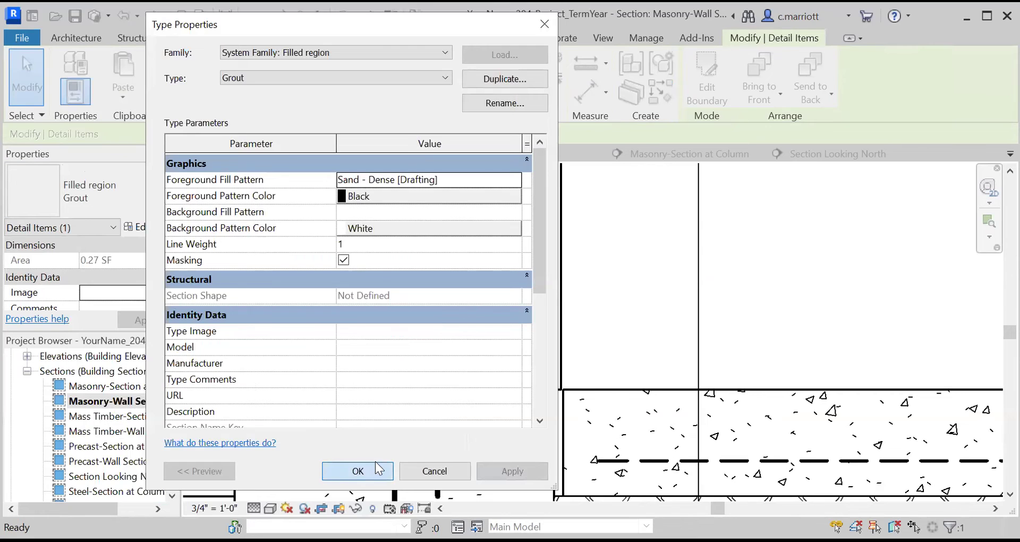
left_click(375, 464)
left_click(621, 307)
Review the exterior wall component notes and their leaders, from the face brick note down past the view break to the rebar note.
scroll(590, 323, "down", 4)
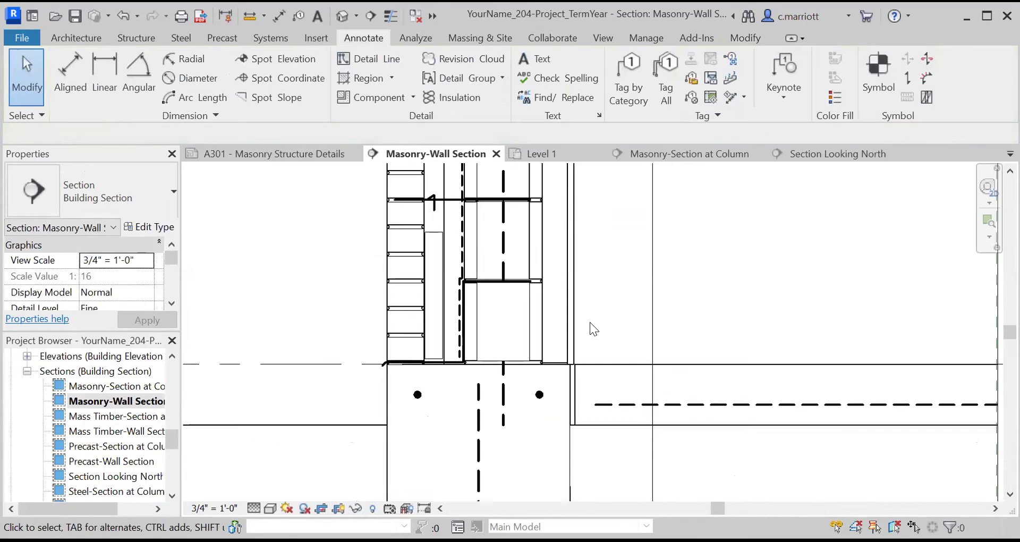
scroll(580, 322, "down", 5)
middle_click_drag(528, 272, 480, 316)
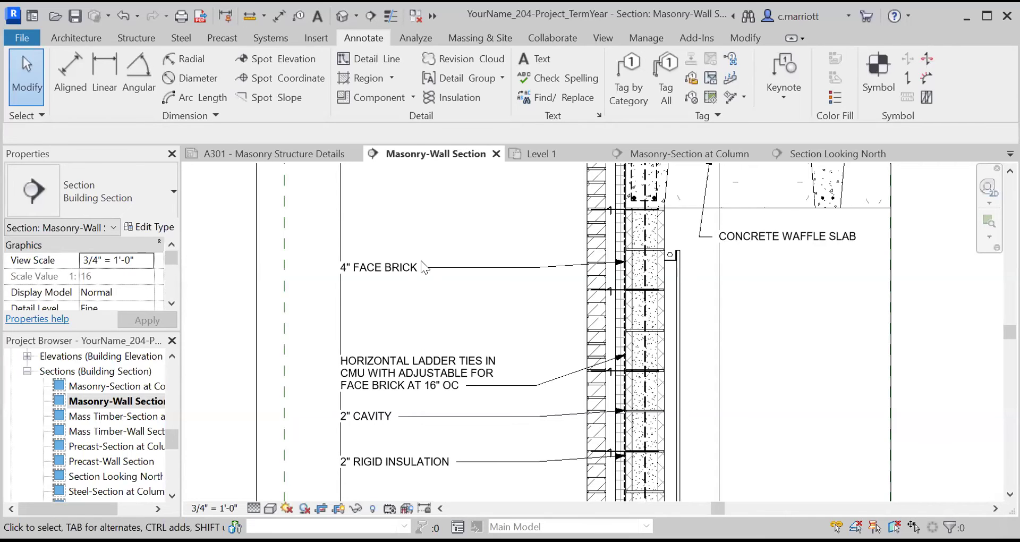
scroll(420, 301, "down", 3)
scroll(458, 325, "up", 1)
middle_click_drag(468, 319, 479, 283)
middle_click_drag(475, 381, 461, 365)
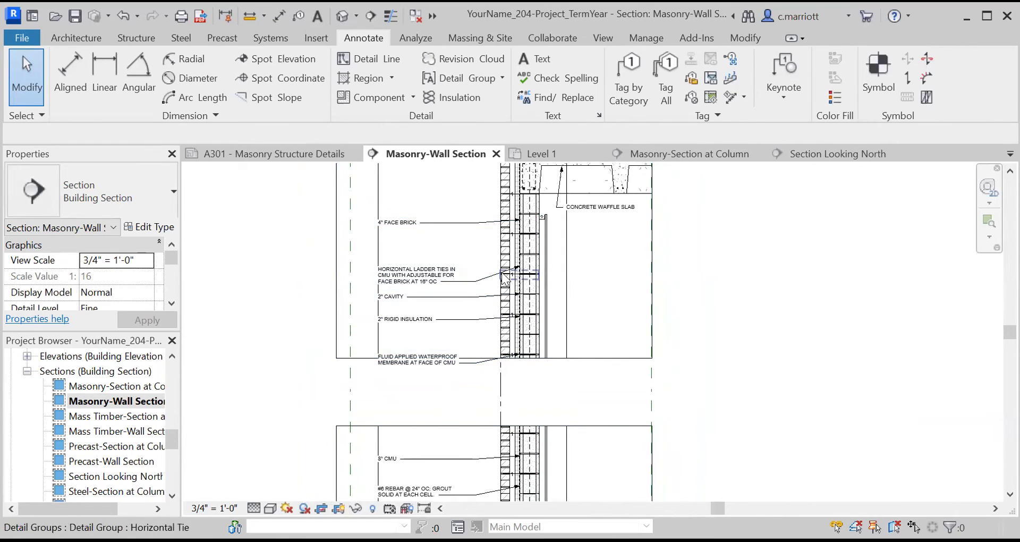
scroll(471, 305, "up", 1)
scroll(598, 284, "down", 3)
middle_click_drag(612, 308, 601, 378)
middle_click_drag(531, 324, 517, 196)
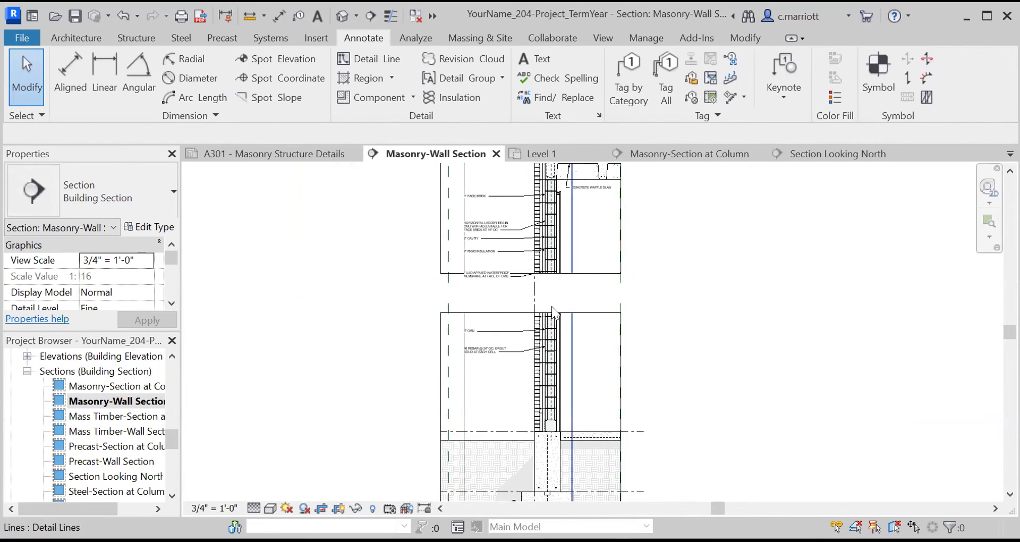
scroll(510, 210, "up", 1)
middle_click_drag(489, 252, 468, 338)
scroll(471, 254, "up", 3)
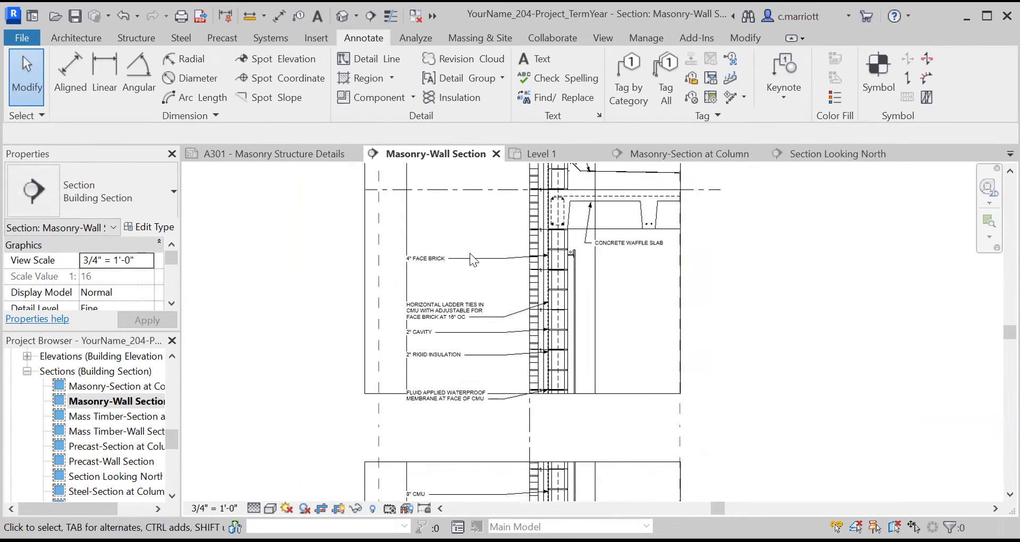
Move the 4" FACE BRICK leader tip to the outer face of the brick, keeping the leader horizontal.
left_click(556, 258)
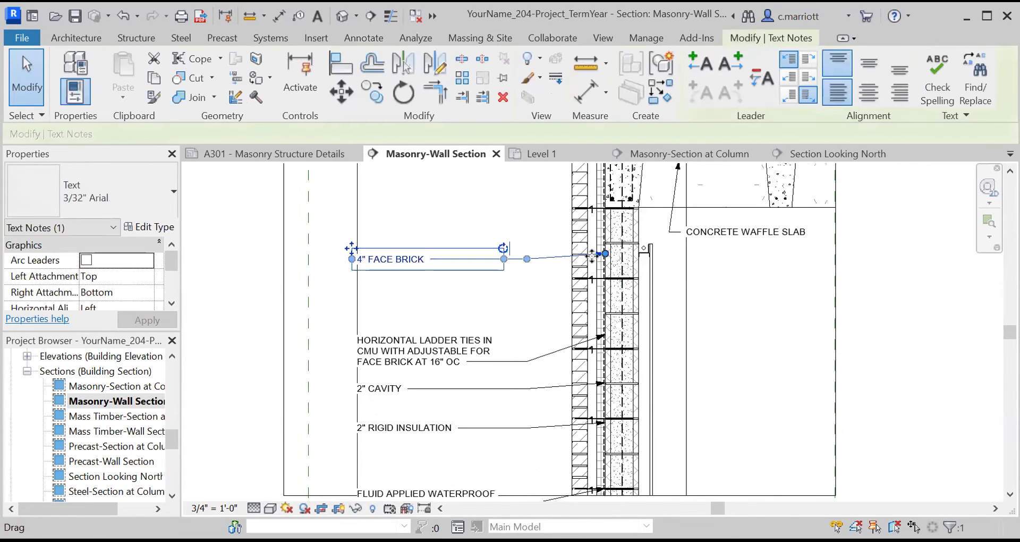
left_click_drag(580, 260, 572, 259)
scroll(563, 259, "up", 4)
left_click(560, 310)
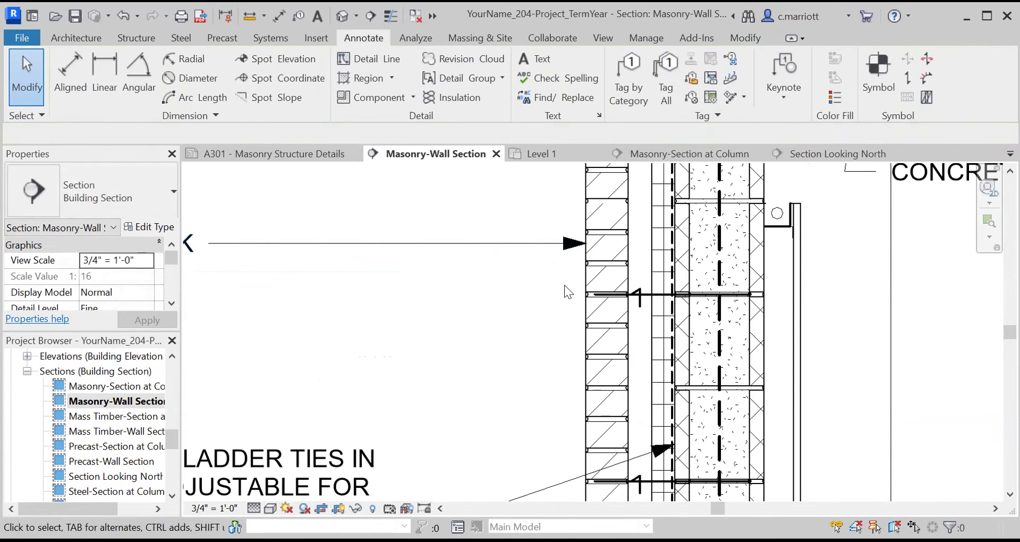
scroll(510, 343, "down", 5)
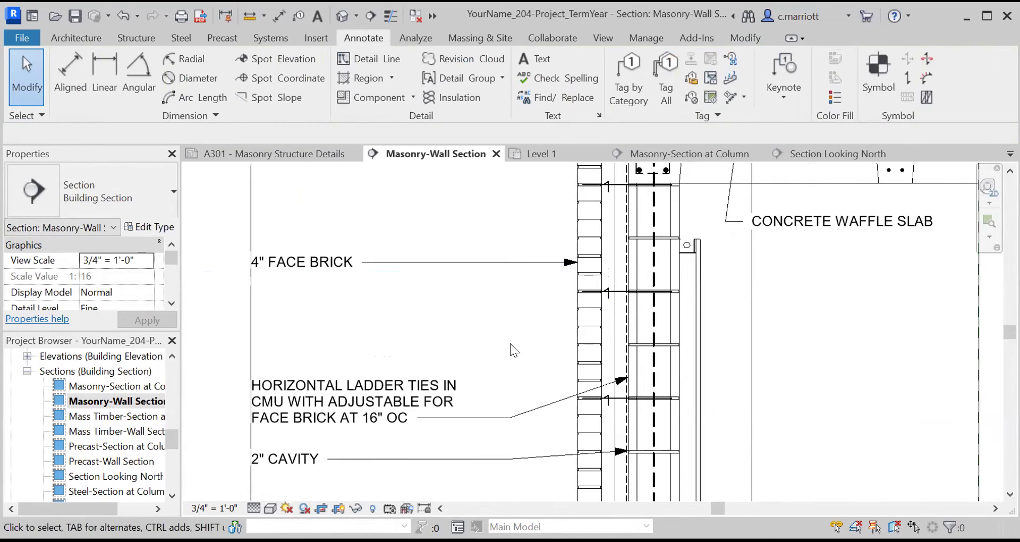
left_click(389, 385)
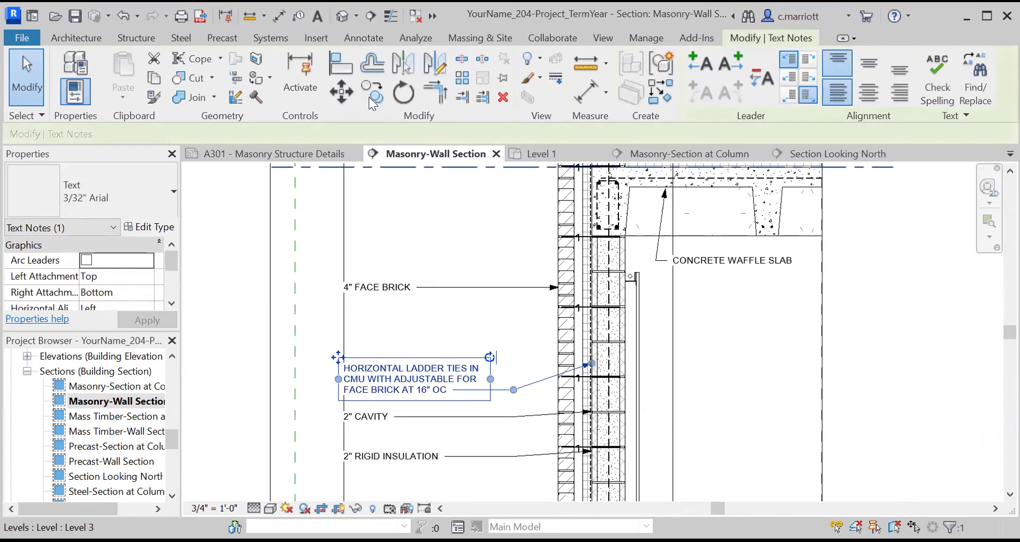
key("m")
key("v")
left_click(230, 365)
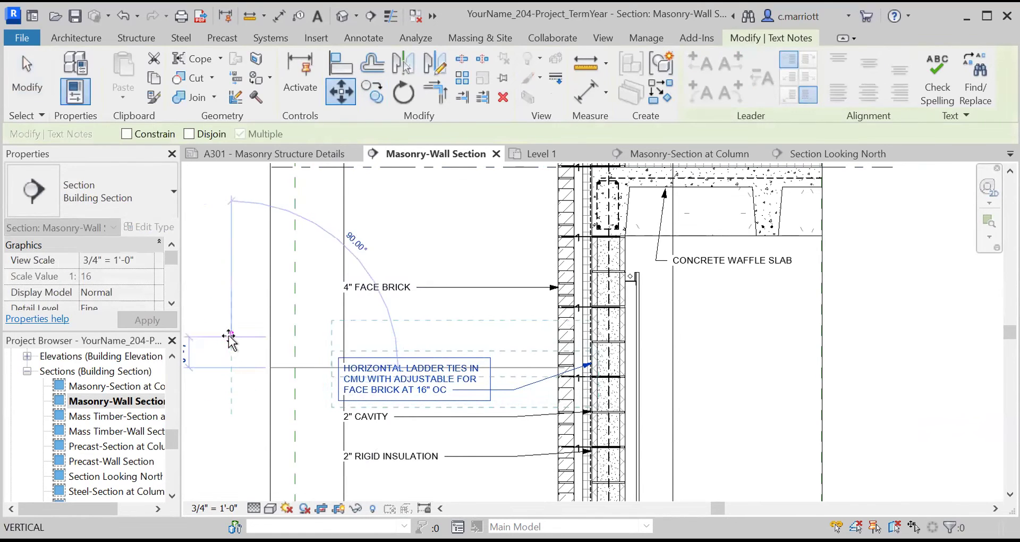
key("Escape")
scroll(481, 374, "up", 4)
middle_click_drag(399, 392, 566, 359)
key("Escape")
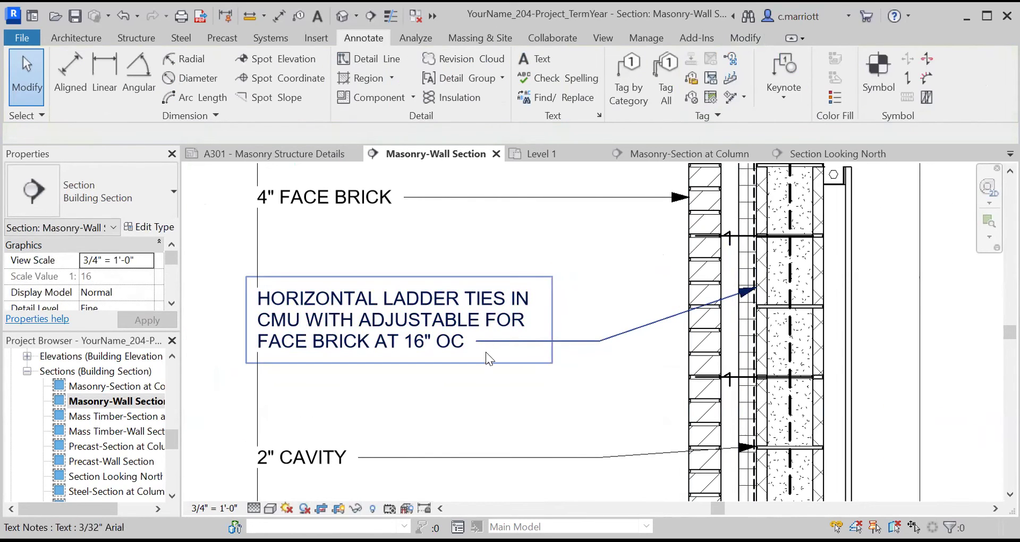
Edit the ladder ties note to read "HORIZONTAL LADDER TIES IN CMU WITH ADJUSTABLE TIES FOR FACE BRICK @ 16" OC".
scroll(440, 353, "down", 2)
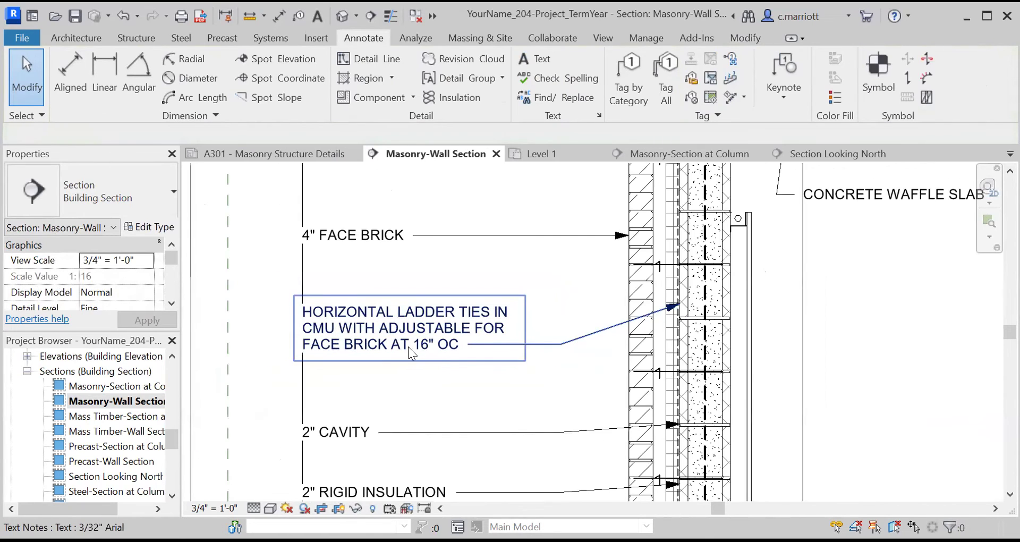
left_click(456, 321)
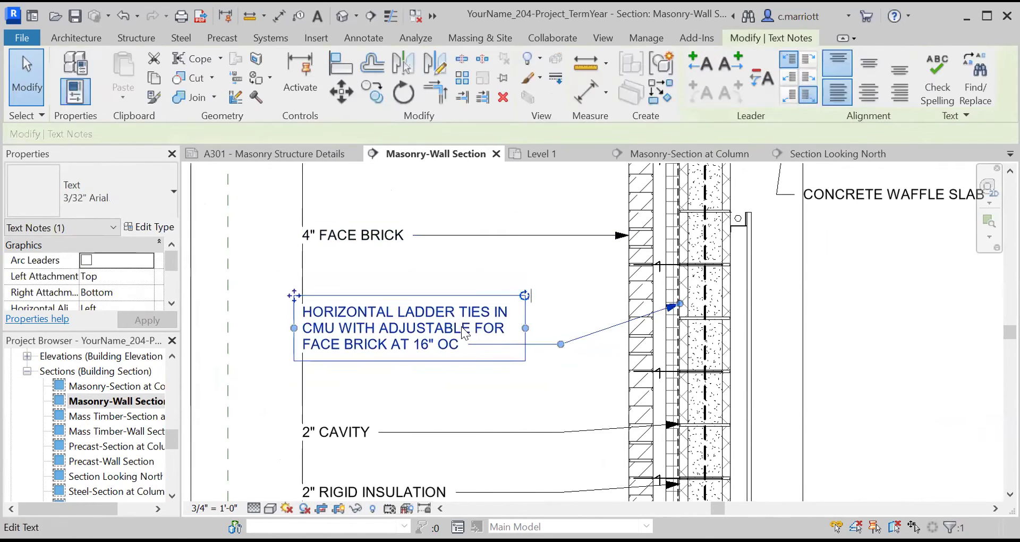
left_click(475, 327)
type("TIES")
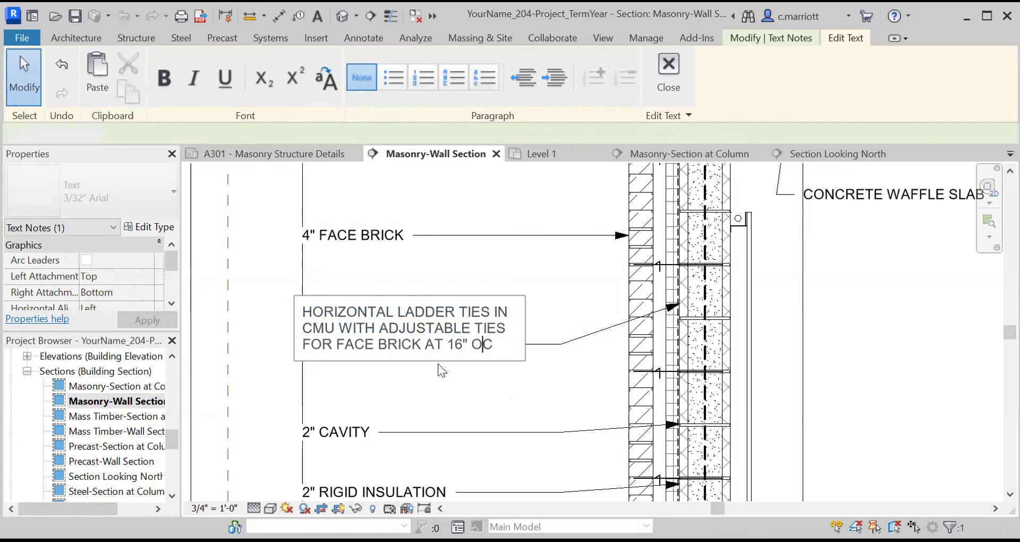
left_click(436, 345)
left_click(443, 345)
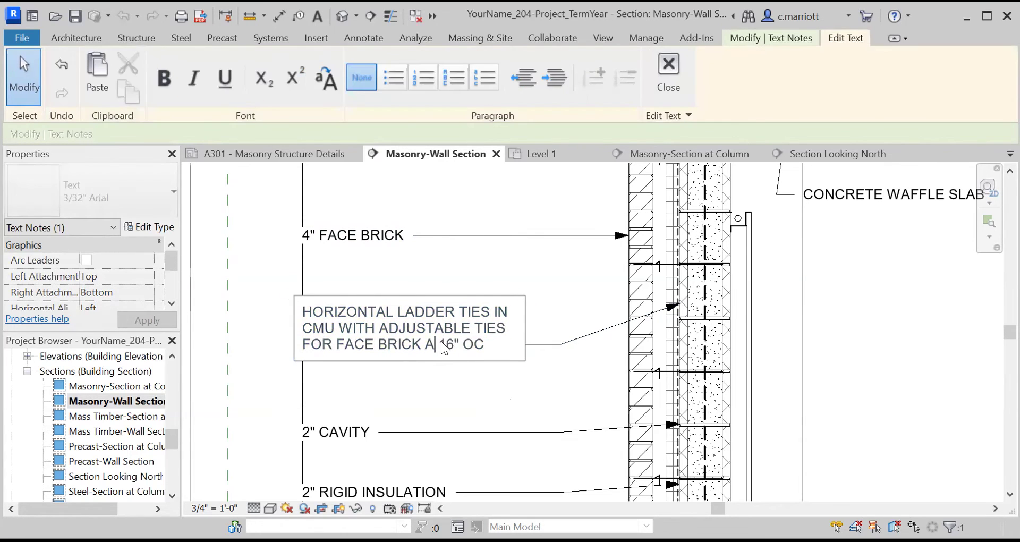
type("@")
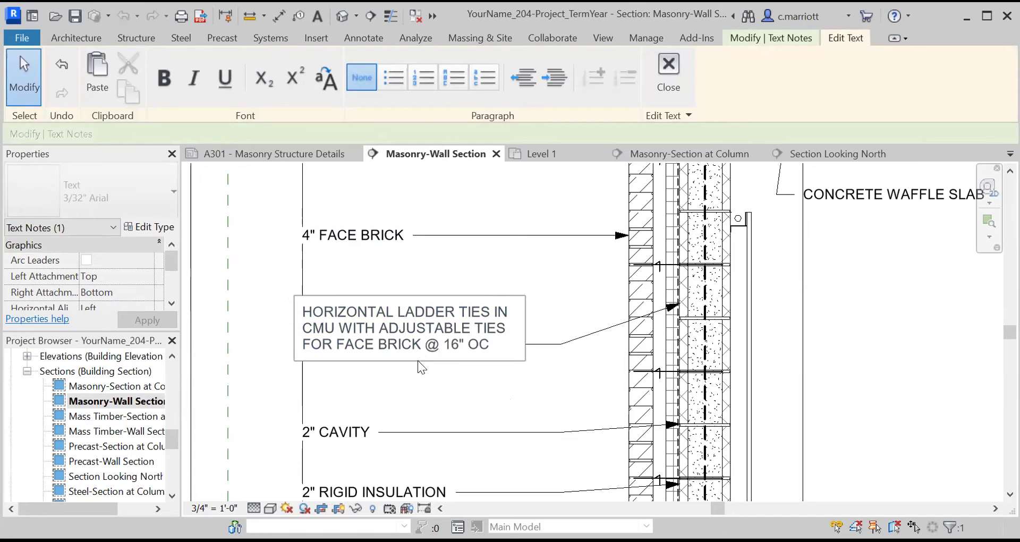
left_click(399, 401)
left_click(439, 372)
Move the ladder ties leader tip into the cavity so the arrowhead touches the hook of the tie just above the note.
scroll(459, 364, "up", 1)
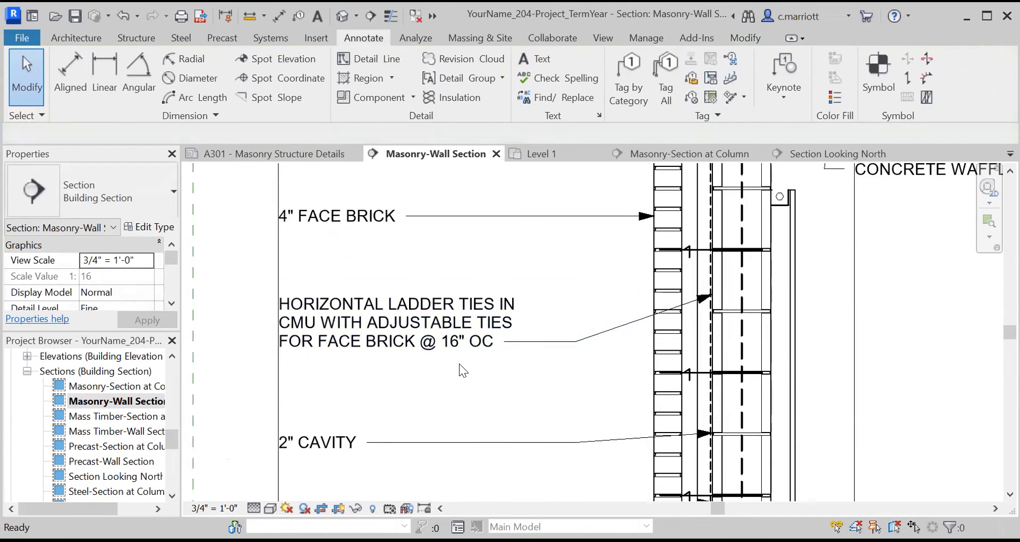
scroll(459, 364, "up", 1)
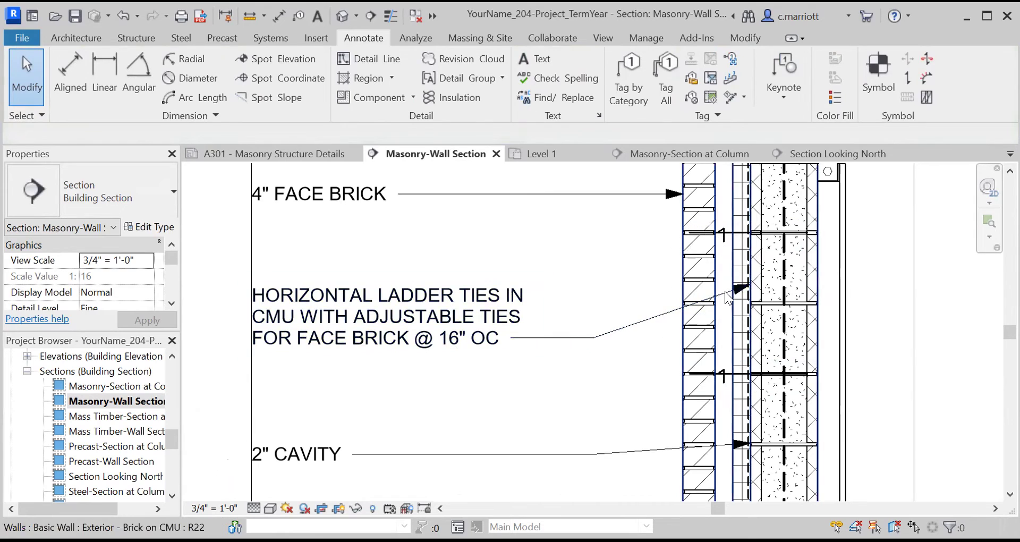
left_click(747, 287)
left_click_drag(750, 287, 717, 246)
key("Escape")
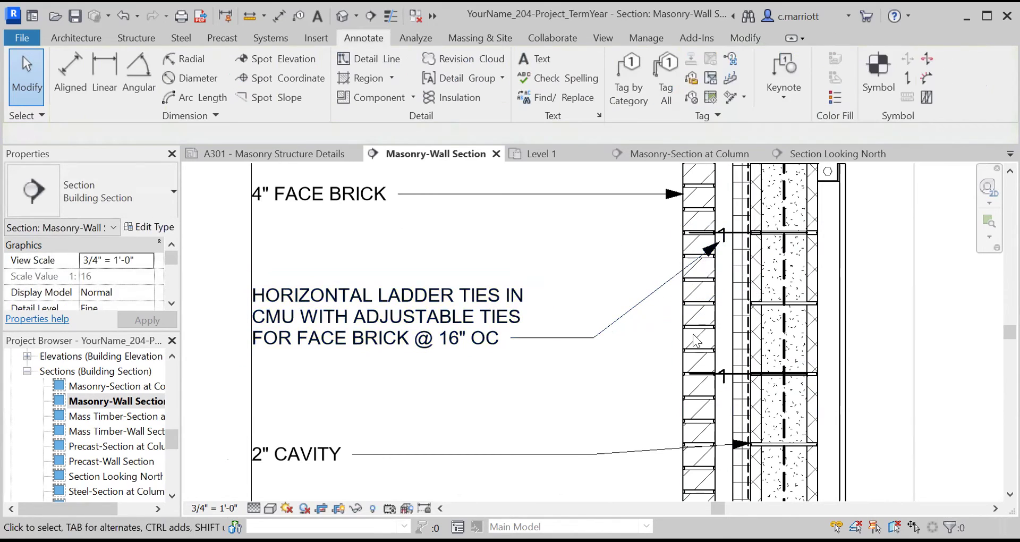
scroll(718, 252, "up", 2)
left_click(706, 254)
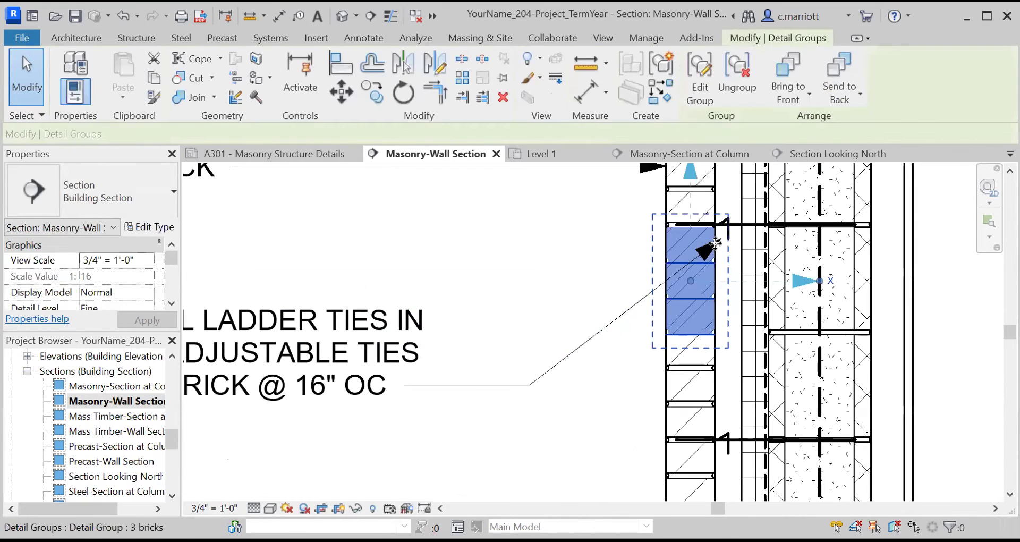
left_click(557, 359)
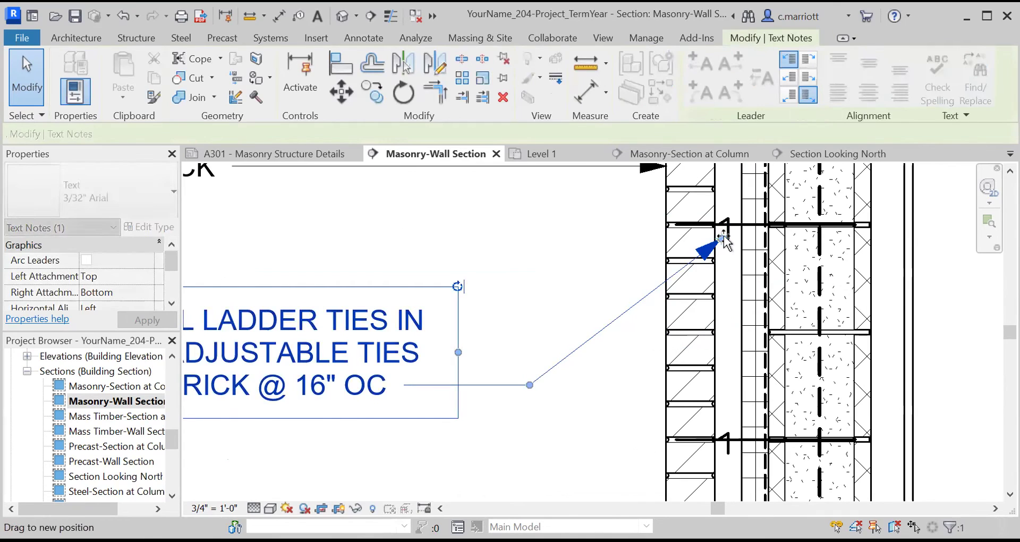
left_click_drag(723, 239, 726, 241)
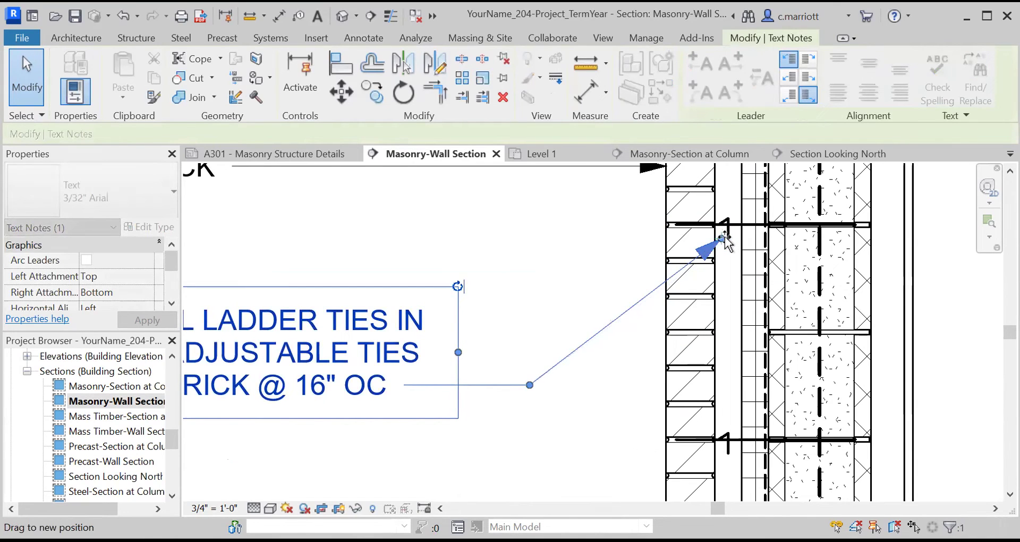
left_click_drag(729, 277, 731, 287)
left_click(733, 300)
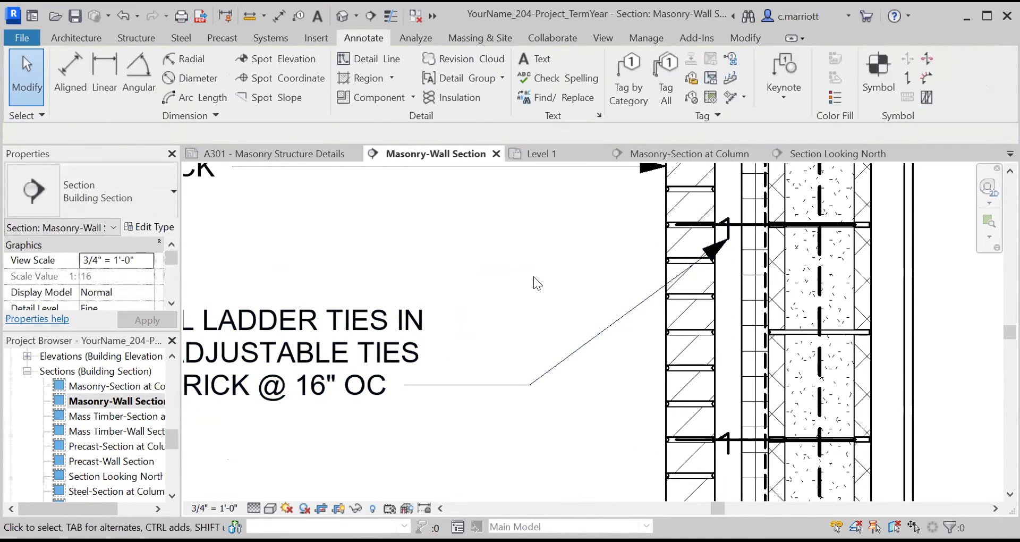
Move the 2" CAVITY leader tip to the inner face of the brick, making the leader horizontal.
scroll(535, 277, "down", 7)
middle_click_drag(558, 374, 611, 275)
scroll(537, 360, "down", 1)
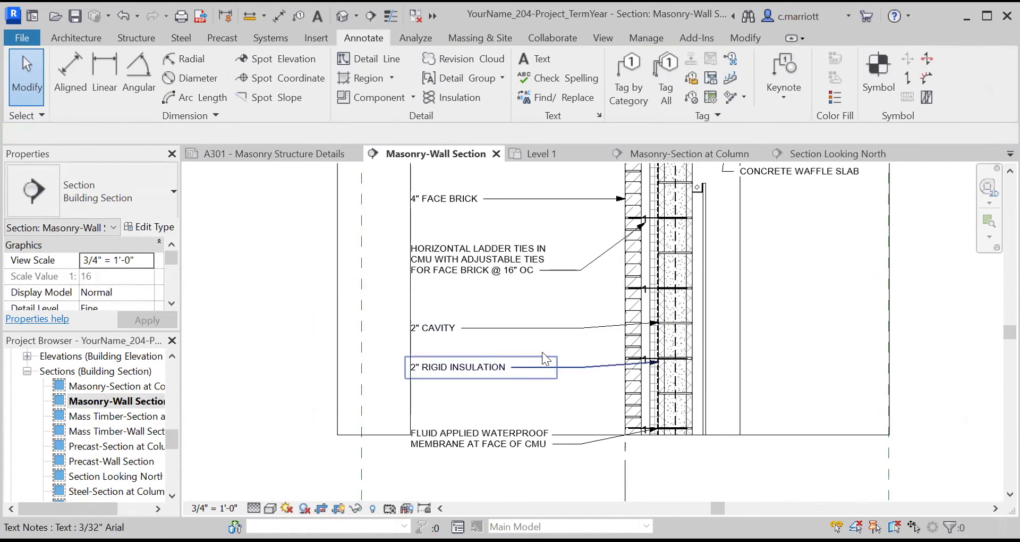
scroll(552, 340, "up", 2)
left_click(611, 328)
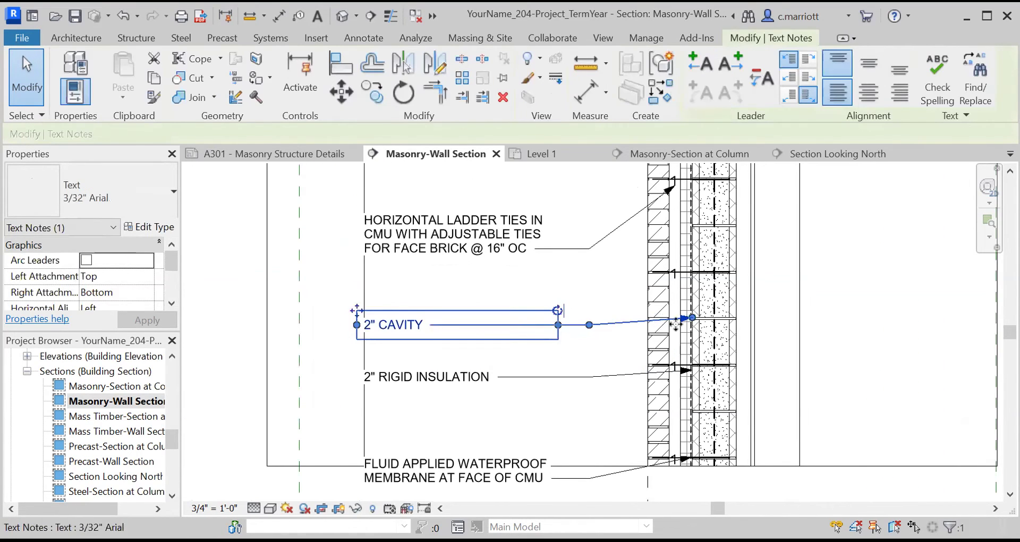
left_click_drag(675, 323, 665, 324)
left_click(587, 343)
Move the 2" RIGID INSULATION leader tip to the outer face of the insulation, making the leader horizontal.
scroll(552, 365, "up", 1)
scroll(553, 365, "down", 1)
scroll(578, 390, "up", 1)
left_click(645, 375)
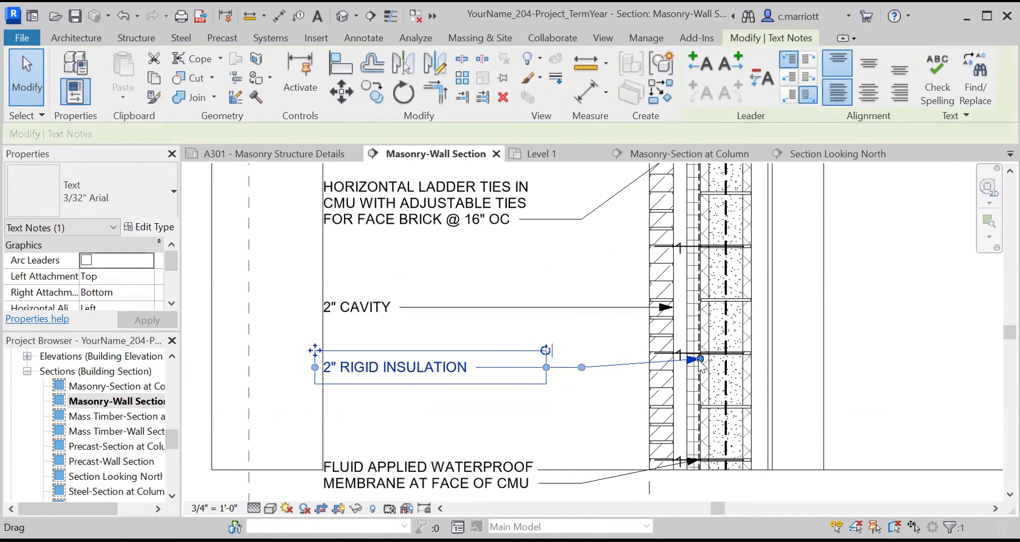
left_click_drag(700, 360, 684, 367)
left_click(605, 397)
scroll(696, 367, "up", 3)
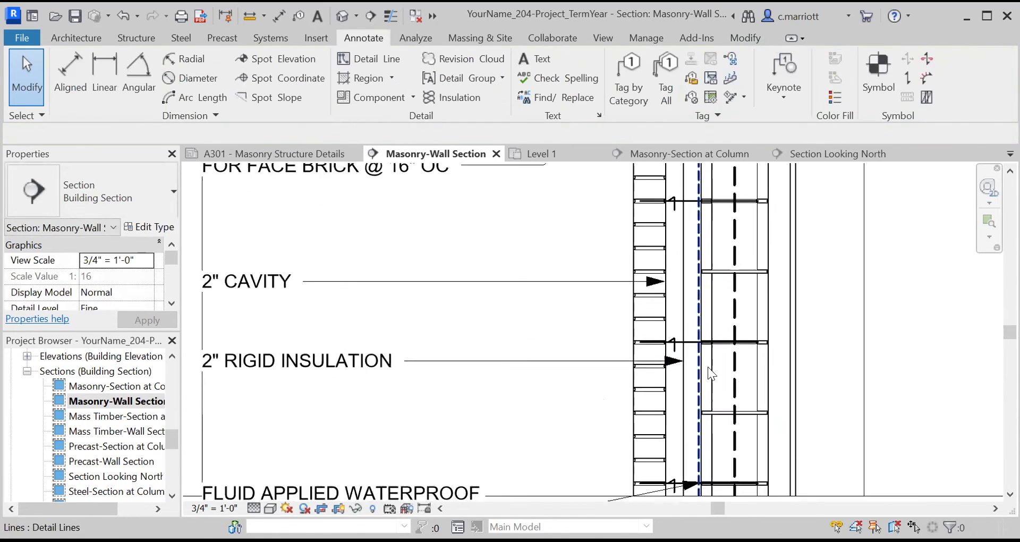
left_click(678, 372)
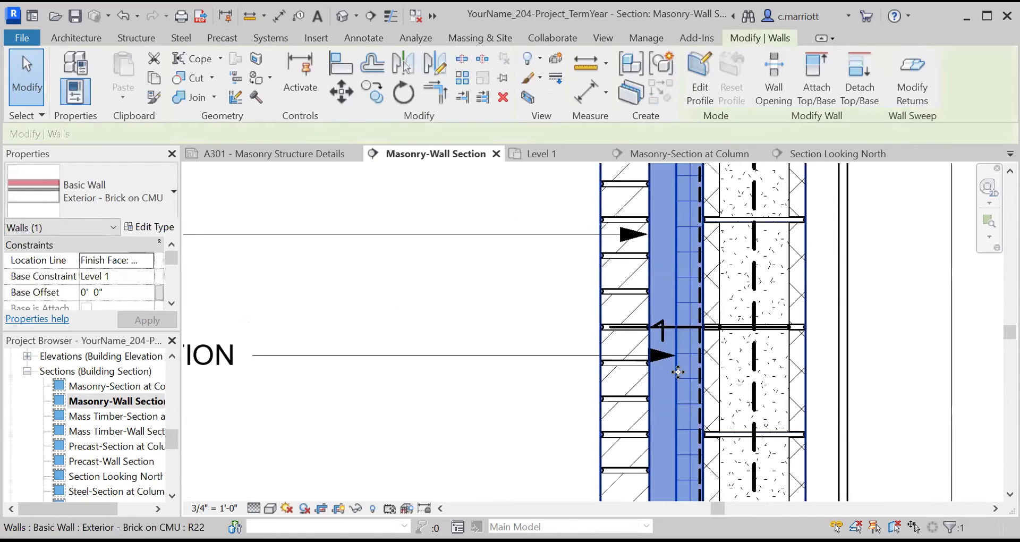
scroll(678, 371, "down", 2)
left_click(625, 405)
scroll(625, 400, "down", 3)
middle_click_drag(580, 411, 574, 394)
scroll(664, 397, "up", 1)
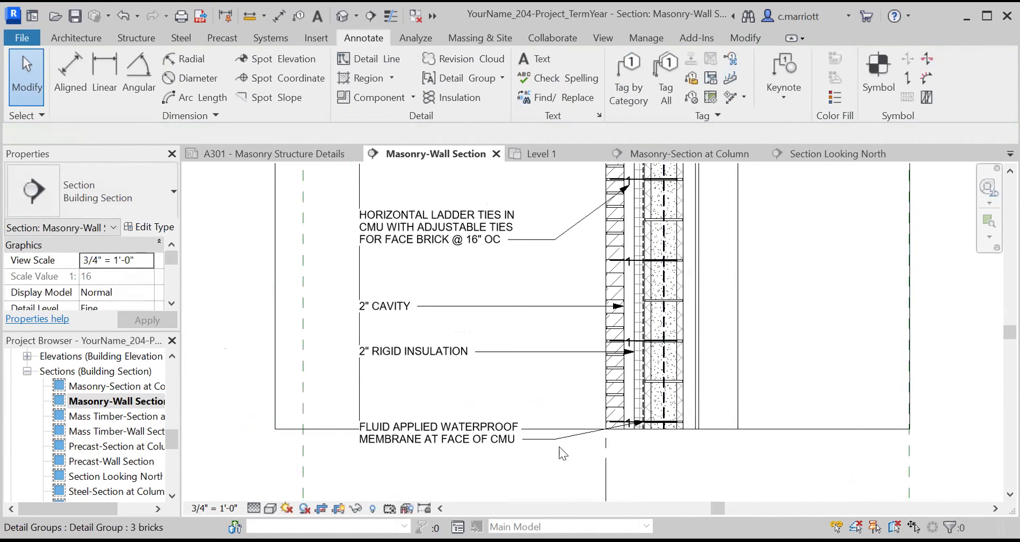
Move the fluid applied waterproof membrane note straight down past the view break, just above the 8" CMU note.
scroll(500, 394, "down", 2)
middle_click_drag(531, 356, 549, 267)
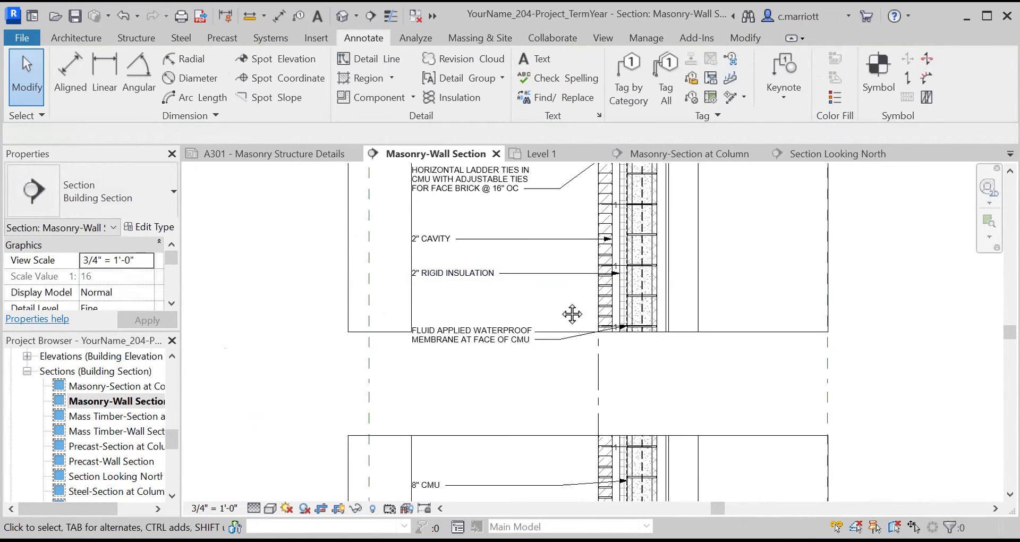
middle_click_drag(572, 314, 565, 272)
left_click(510, 302)
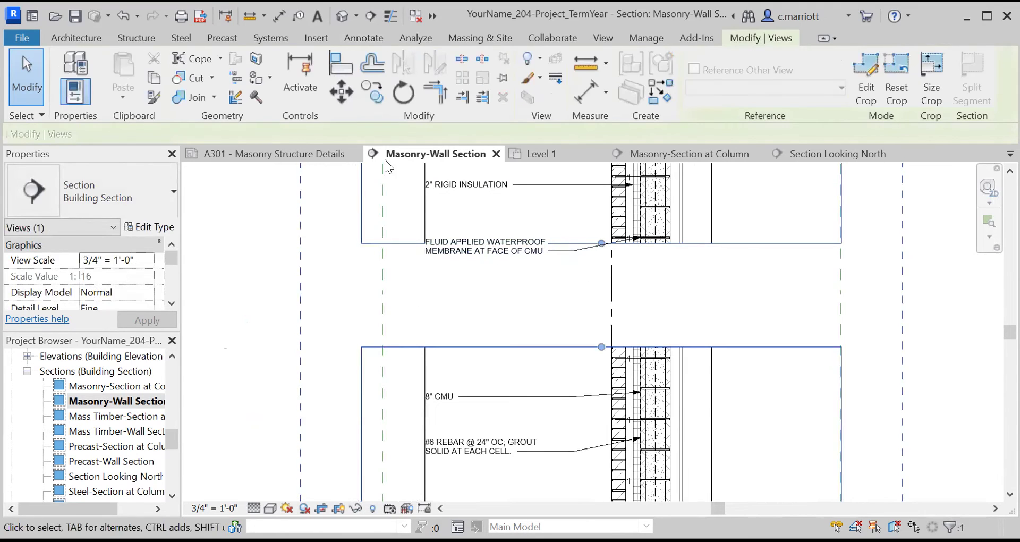
key("Escape")
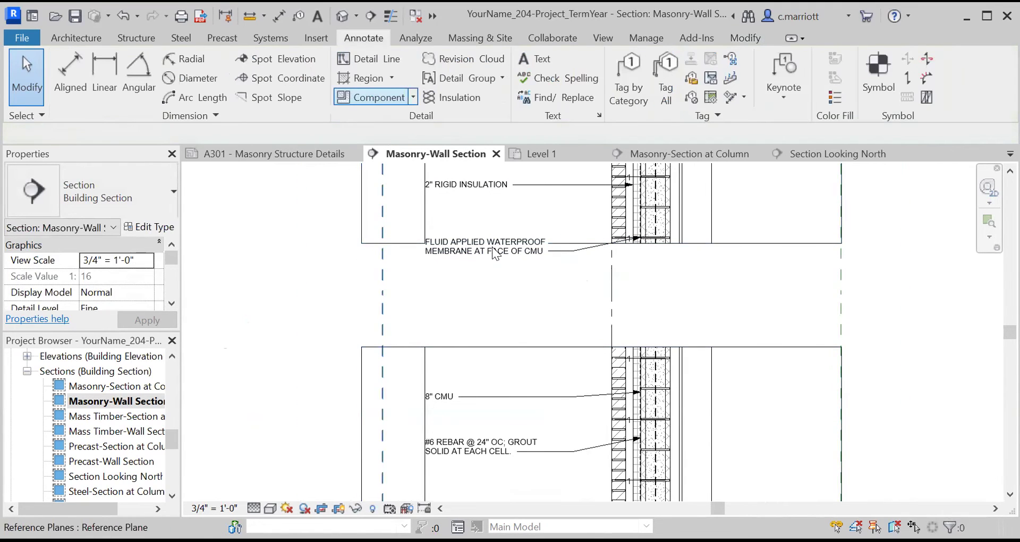
left_click(491, 259)
key("m")
key("v")
left_click(287, 240)
left_click(297, 366)
scroll(531, 382, "up", 1)
scroll(659, 336, "up", 3)
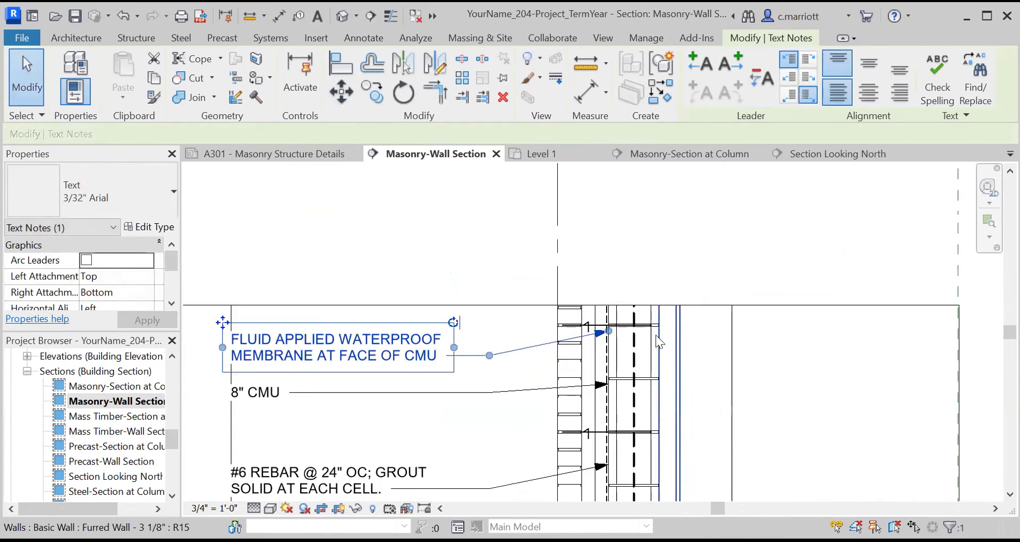
key("Escape")
Move the waterproof membrane leader tip onto the dashed membrane line at the CMU face, making the leader horizontal.
mouse_move(473, 362)
middle_mouse_down()
mouse_move(599, 349)
mouse_move(573, 340)
middle_mouse_up()
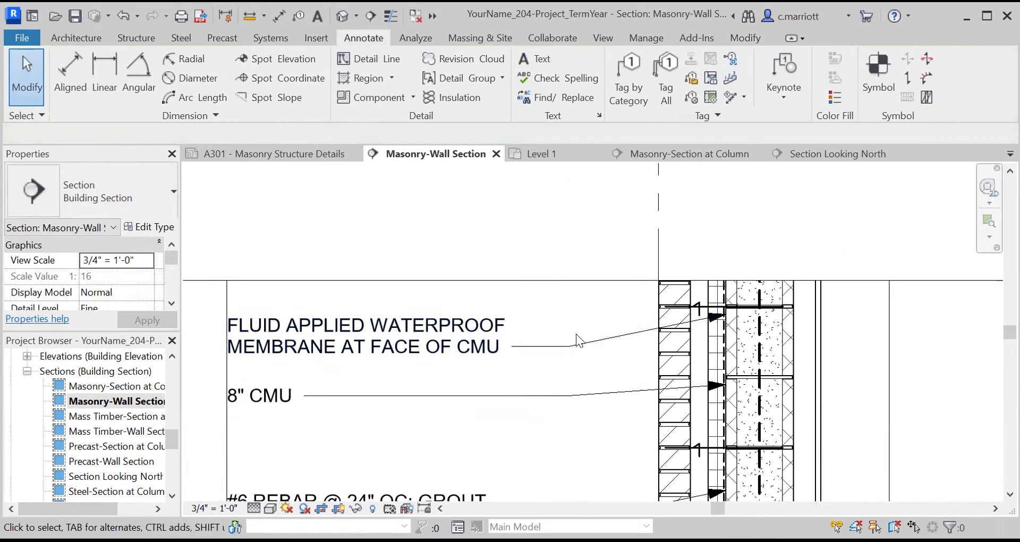
left_click(615, 346)
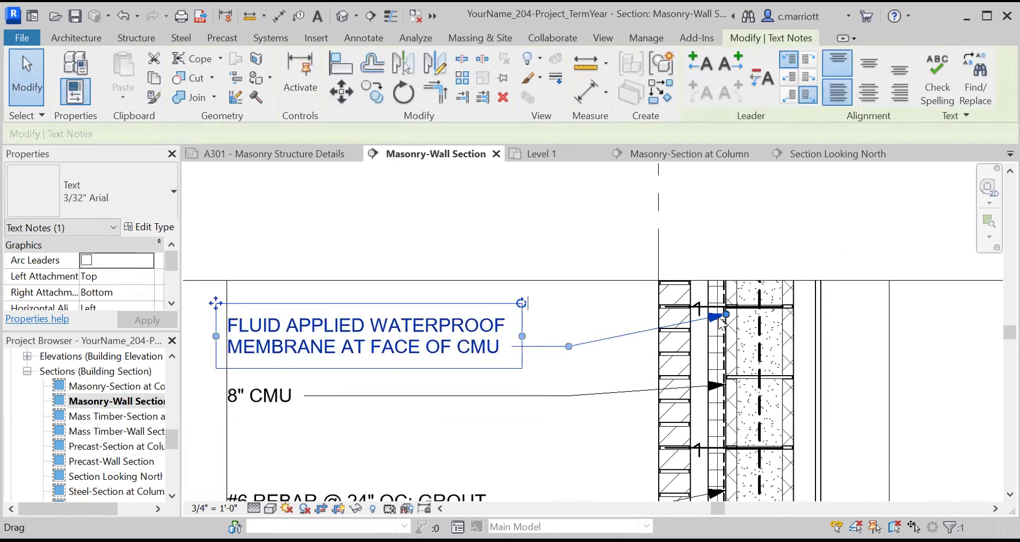
left_click_drag(726, 315, 718, 346)
left_click(631, 372)
scroll(778, 358, "up", 2)
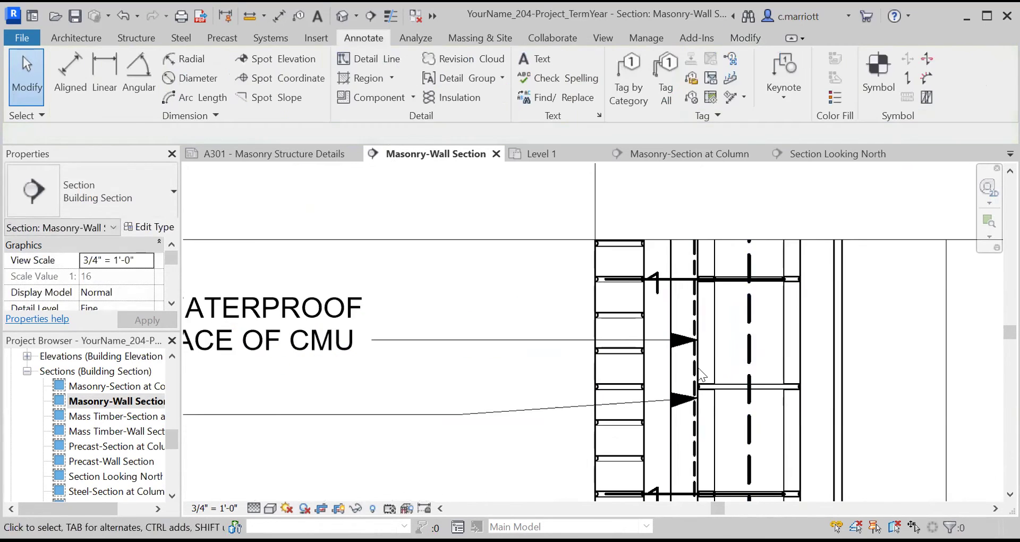
left_click(672, 342)
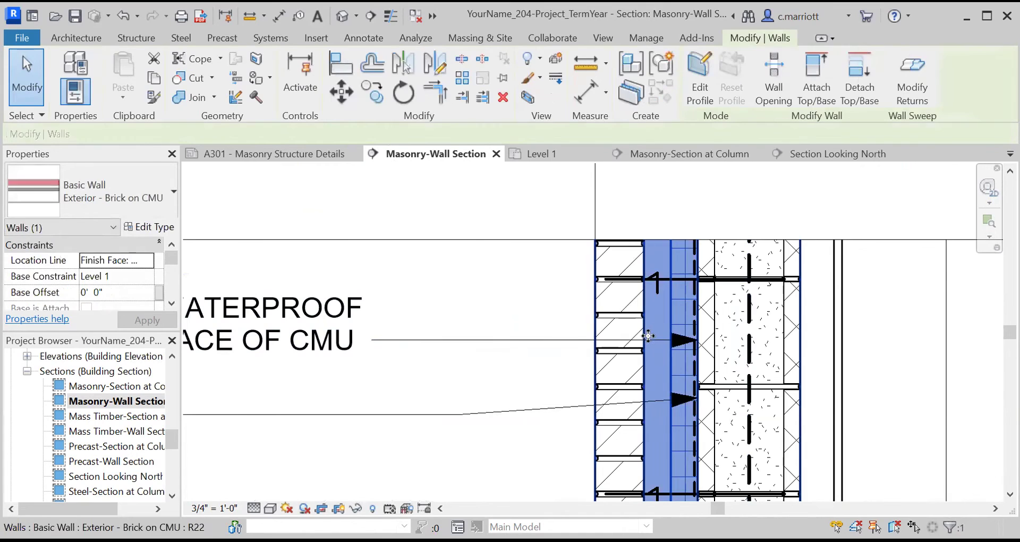
left_click(451, 337)
left_click_drag(665, 339, 657, 339)
left_click(522, 373)
scroll(521, 372, "down", 4)
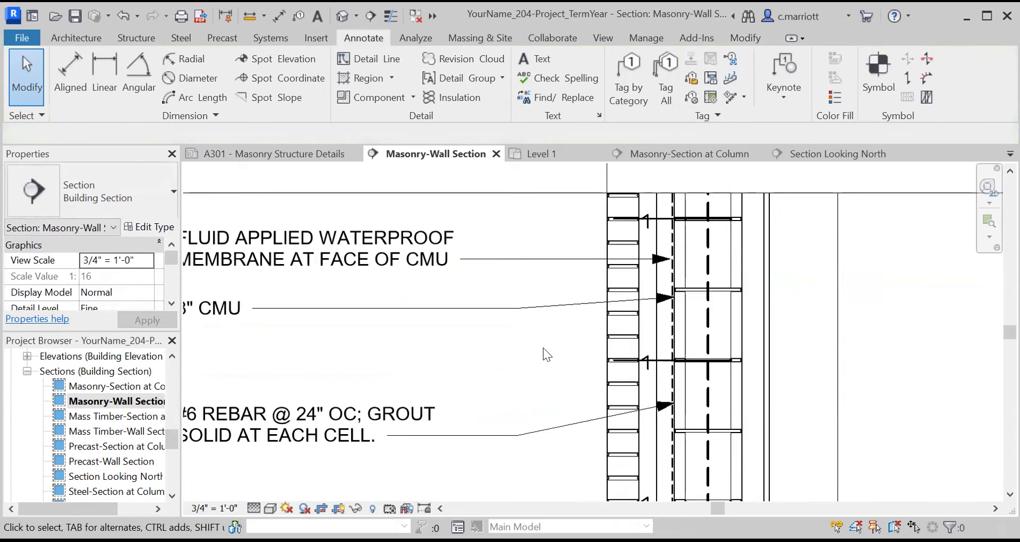
Move the 8" CMU leader tip to the outer face of the CMU, making the leader horizontal.
scroll(513, 351, "up", 2)
left_click(629, 321)
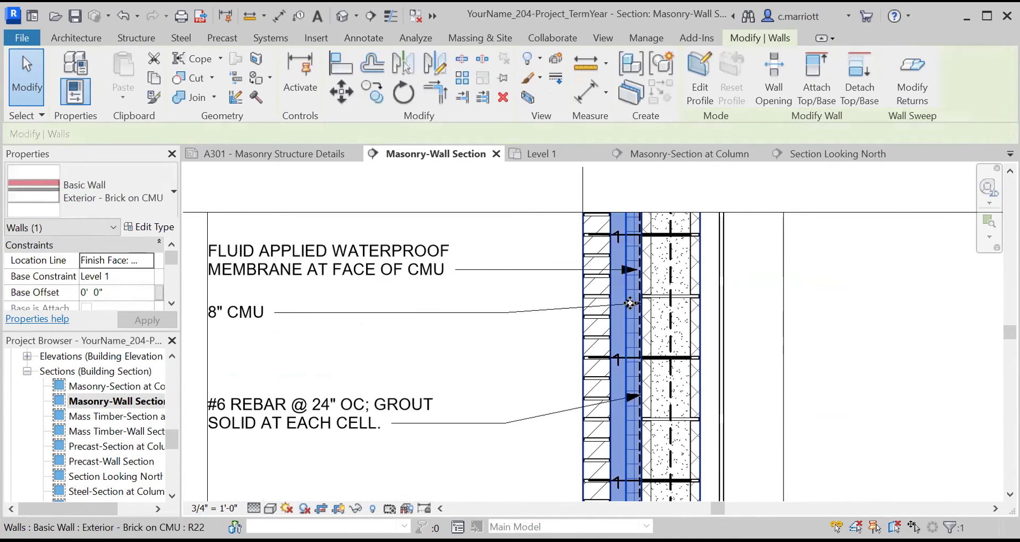
left_click(525, 317)
left_click_drag(641, 304, 625, 313)
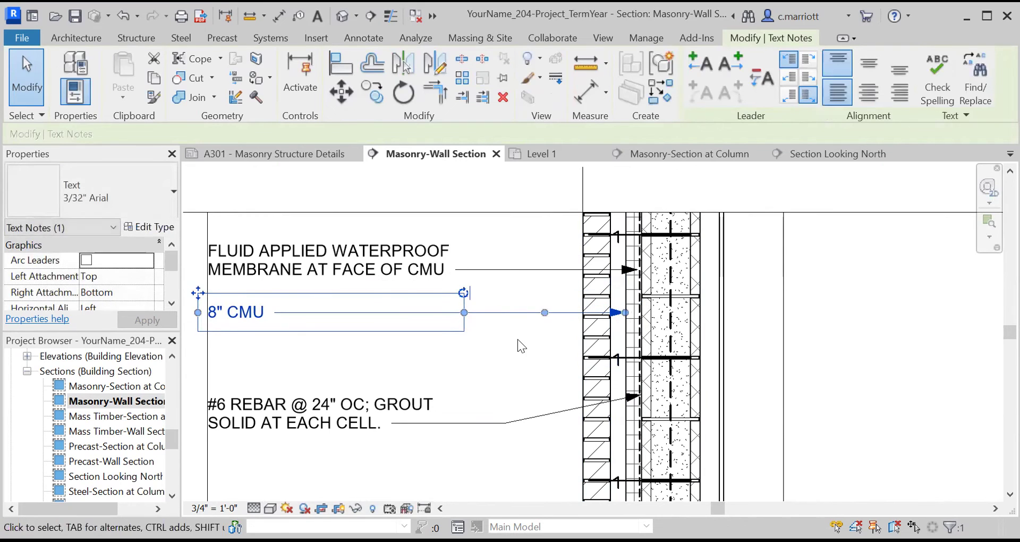
left_click(562, 317)
scroll(605, 335, "up", 1)
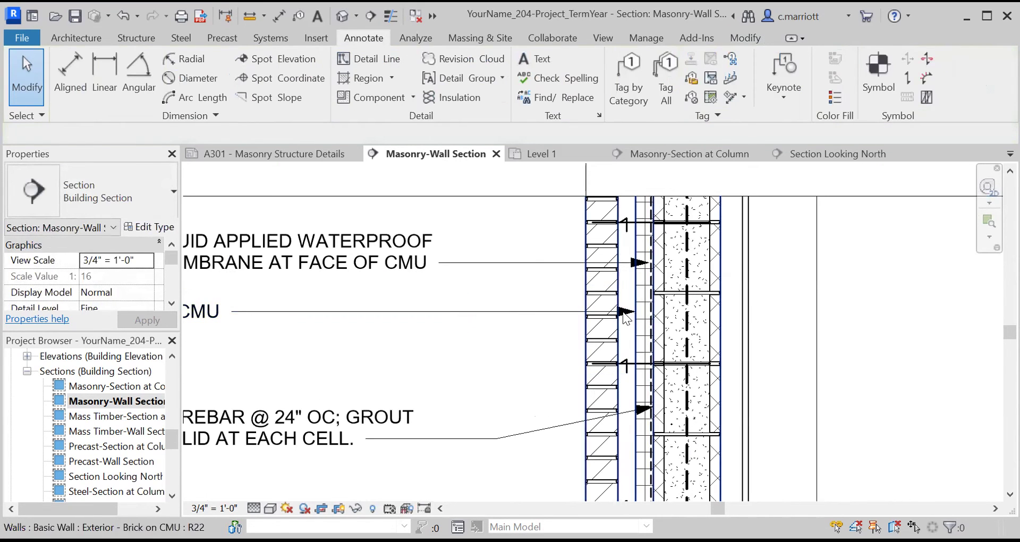
left_click(602, 332)
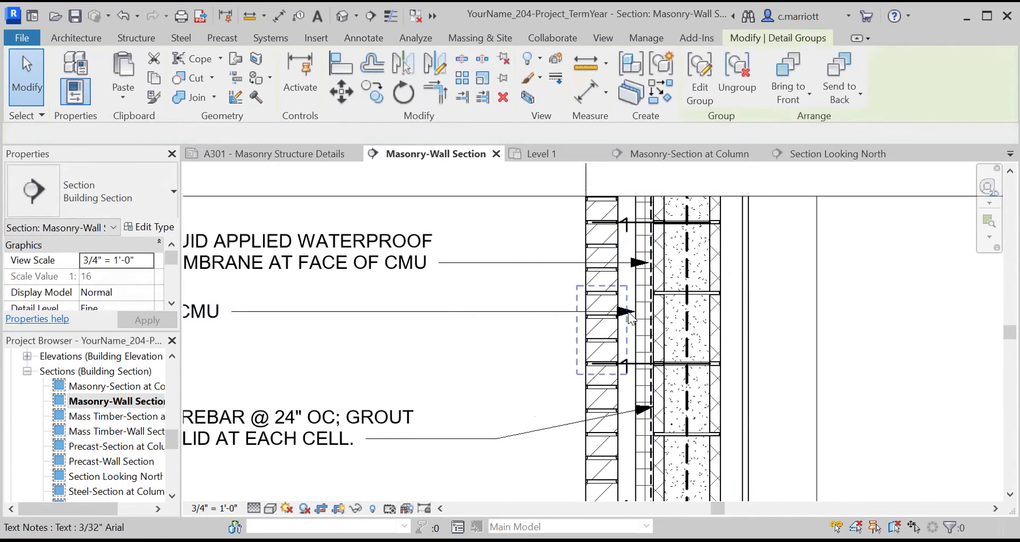
left_click(458, 311)
mouse_move(635, 313)
left_mouse_down()
mouse_move(654, 319)
mouse_move(630, 325)
left_mouse_up()
left_click(526, 350)
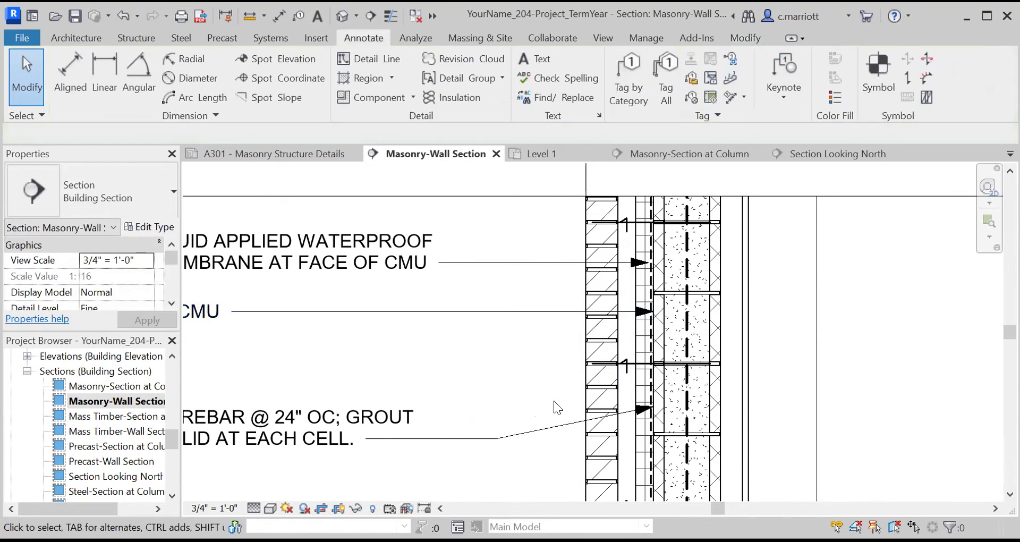
Move the #6 REBAR note and its leader straight up, closer to the 8" CMU note.
scroll(538, 396, "down", 3)
middle_click_drag(530, 392, 553, 313)
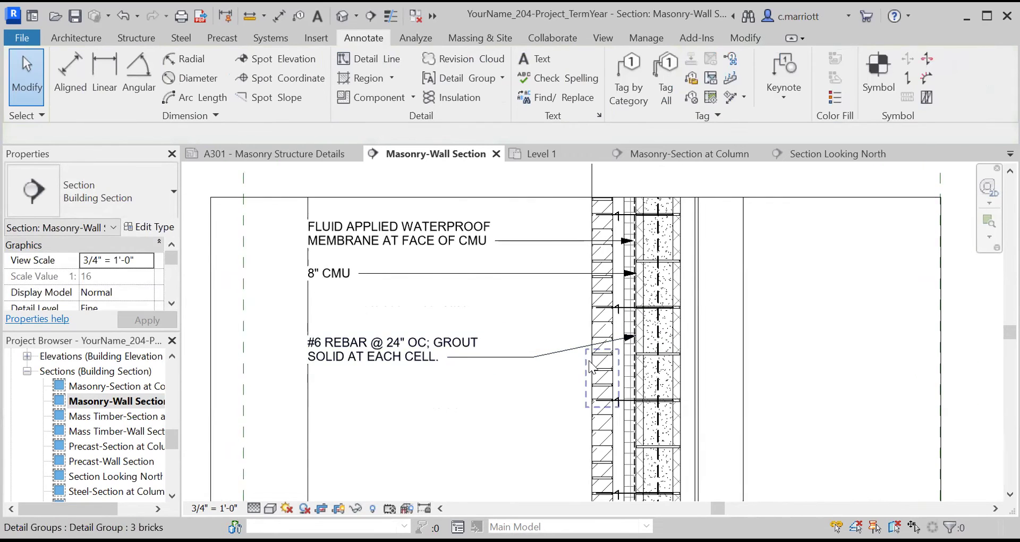
scroll(589, 360, "up", 2)
left_click(552, 345)
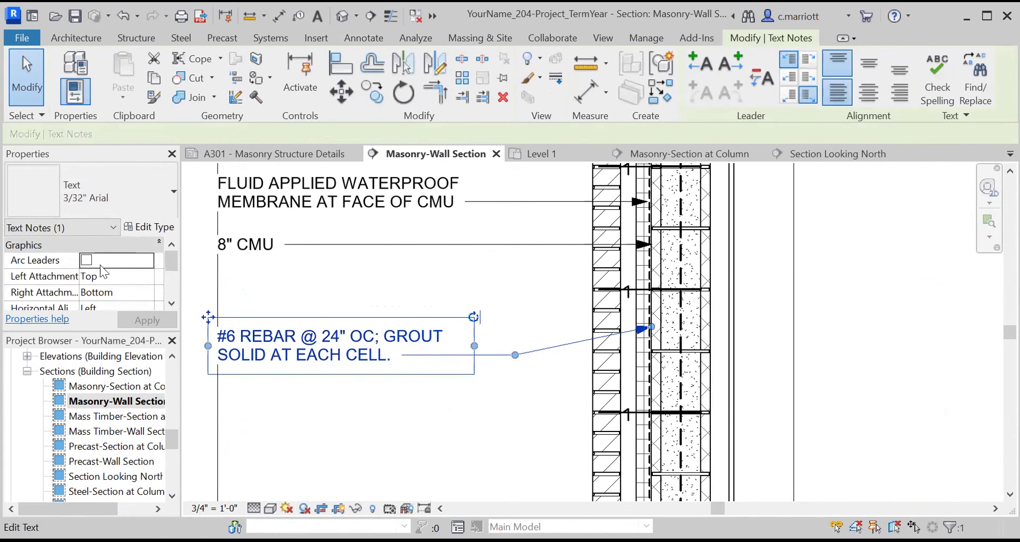
left_click(346, 90)
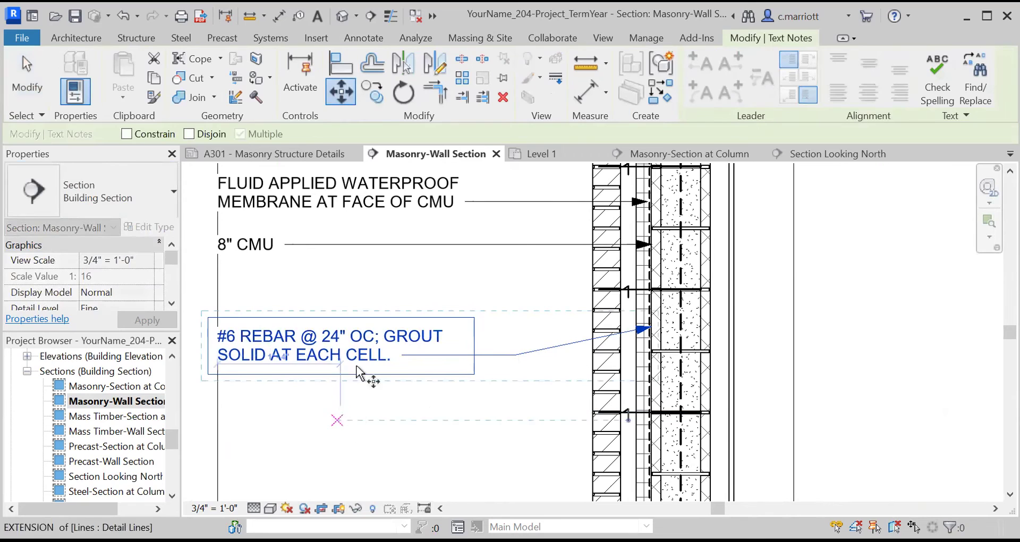
left_click(448, 444)
left_click(444, 425)
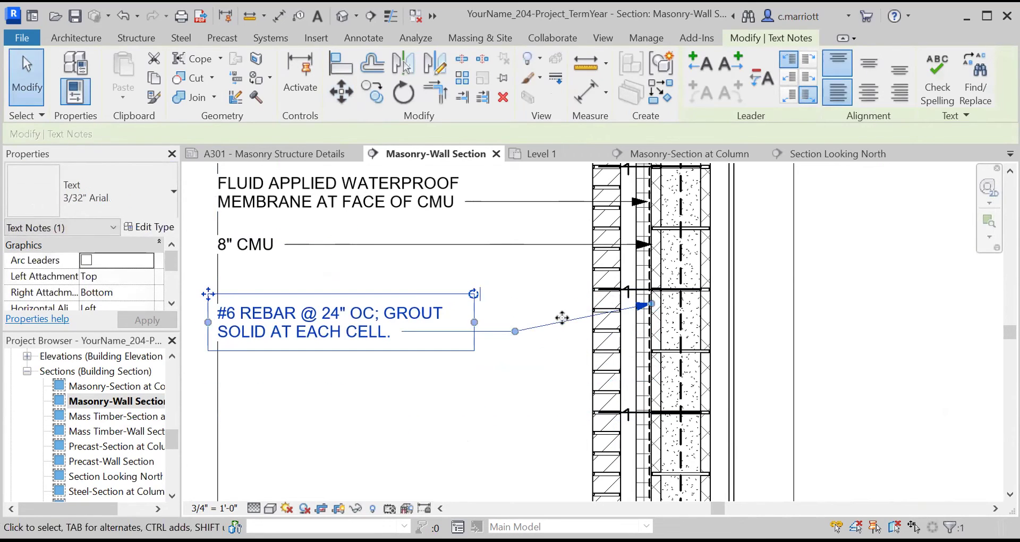
Move the #6 REBAR leader tip onto the dashed rebar line inside the CMU, making the leader horizontal.
left_click(519, 335)
left_click(646, 307)
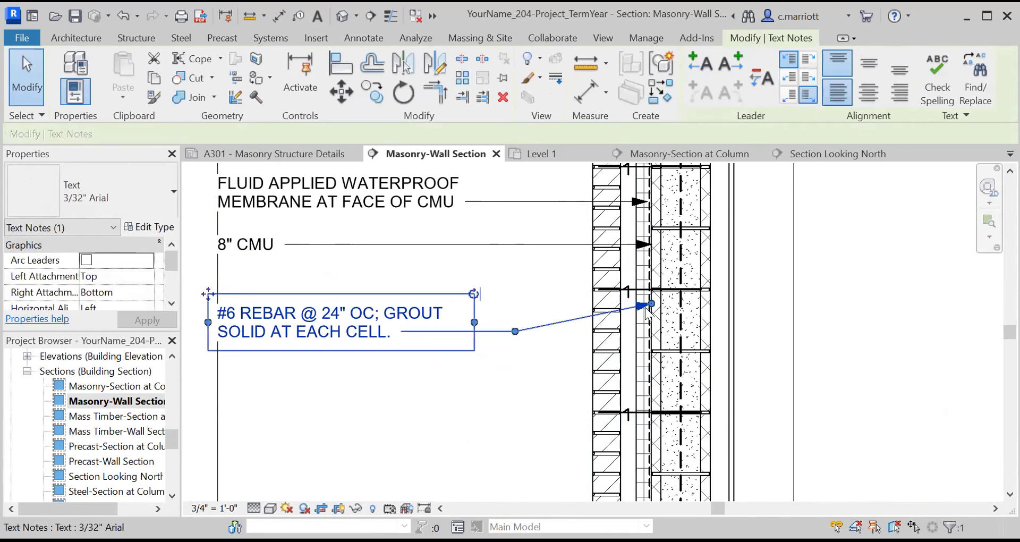
left_click_drag(645, 307, 679, 330)
left_click(507, 394)
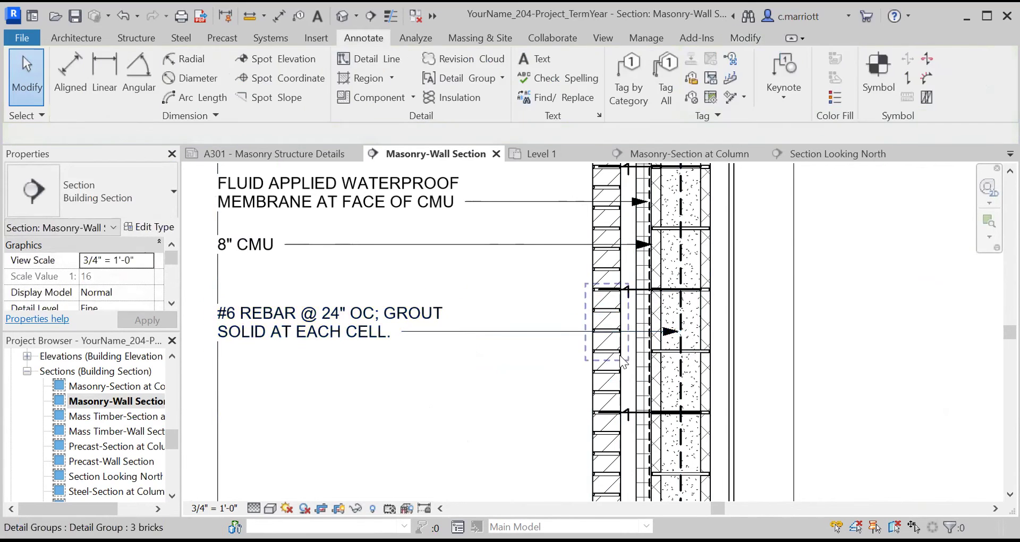
scroll(661, 329, "up", 2)
left_click(687, 324)
left_click(419, 334)
left_click_drag(691, 336, 696, 339)
left_click(446, 293)
scroll(704, 338, "up", 2)
scroll(634, 342, "down", 5)
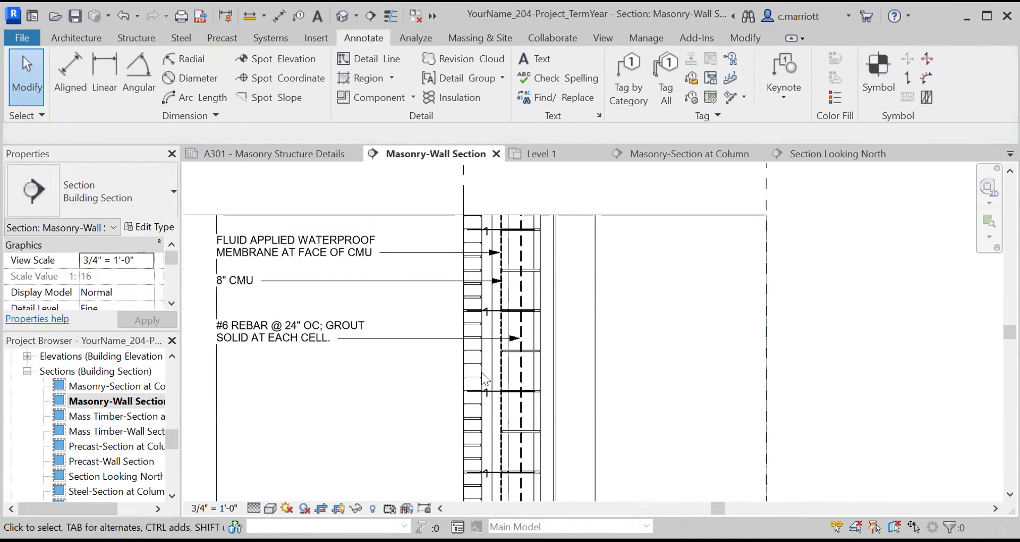
Move the #6 REBAR note and its leader slightly down to widen the gap below the 8" CMU note.
scroll(475, 346, "up", 4)
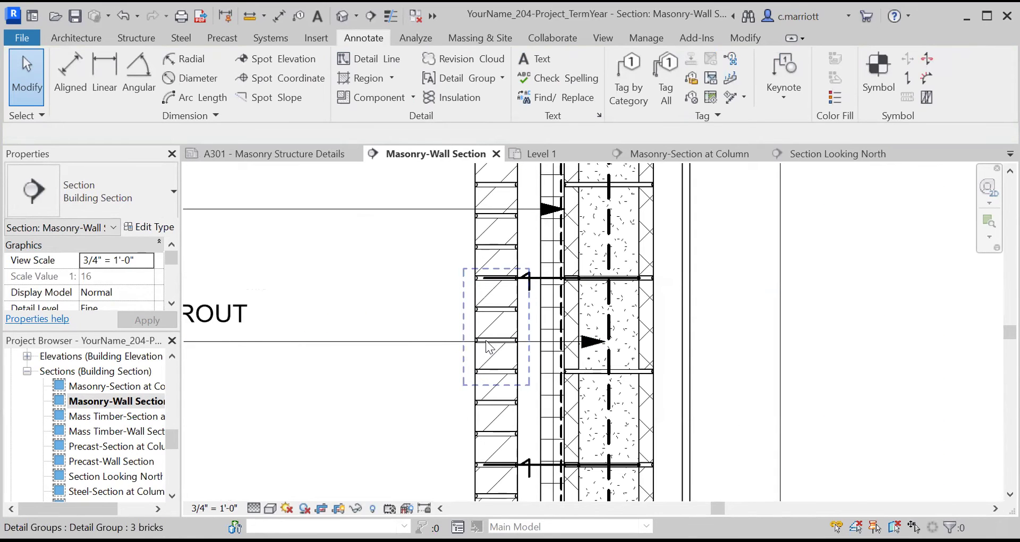
scroll(155, 426, "down", 2)
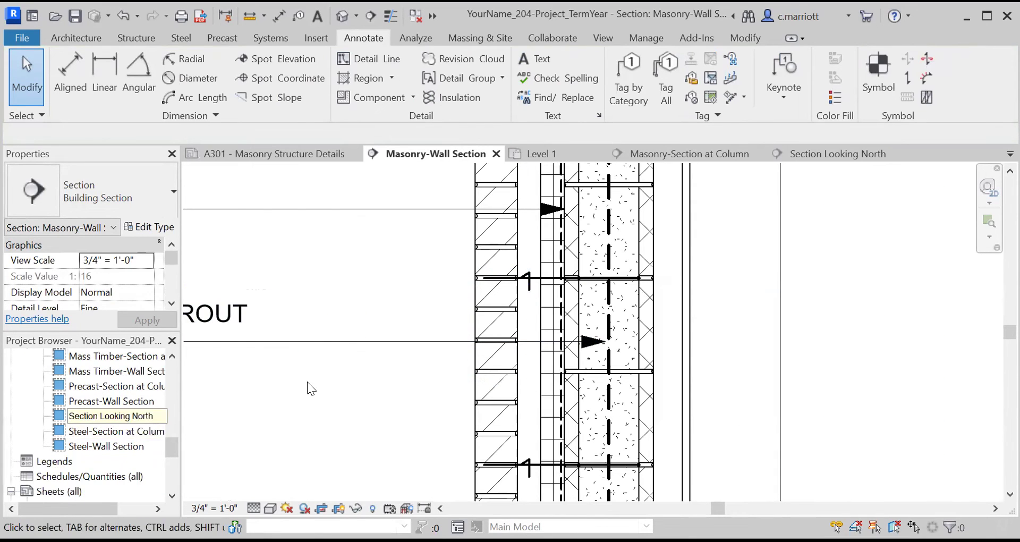
scroll(307, 382, "down", 2)
left_click(322, 347)
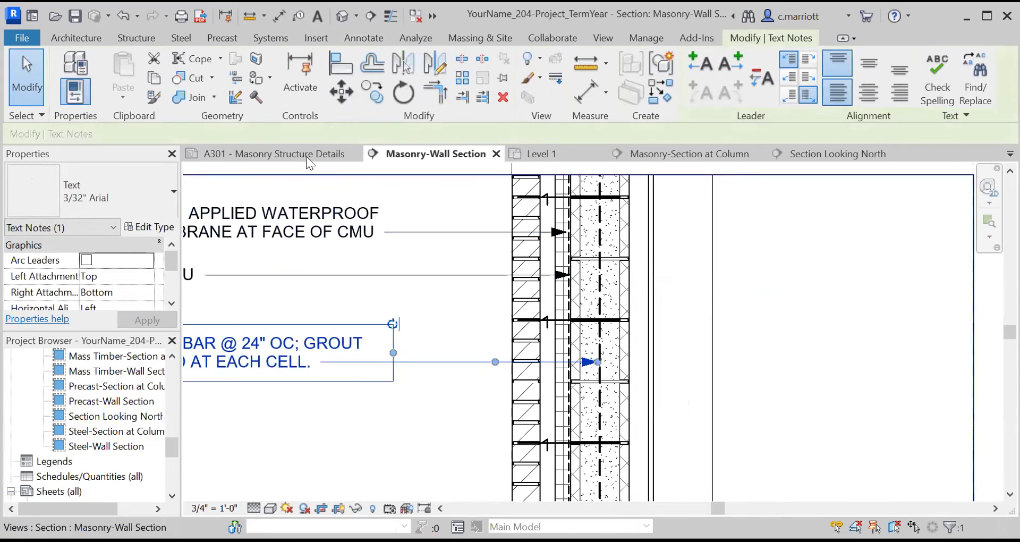
left_click(341, 91)
left_click(434, 315)
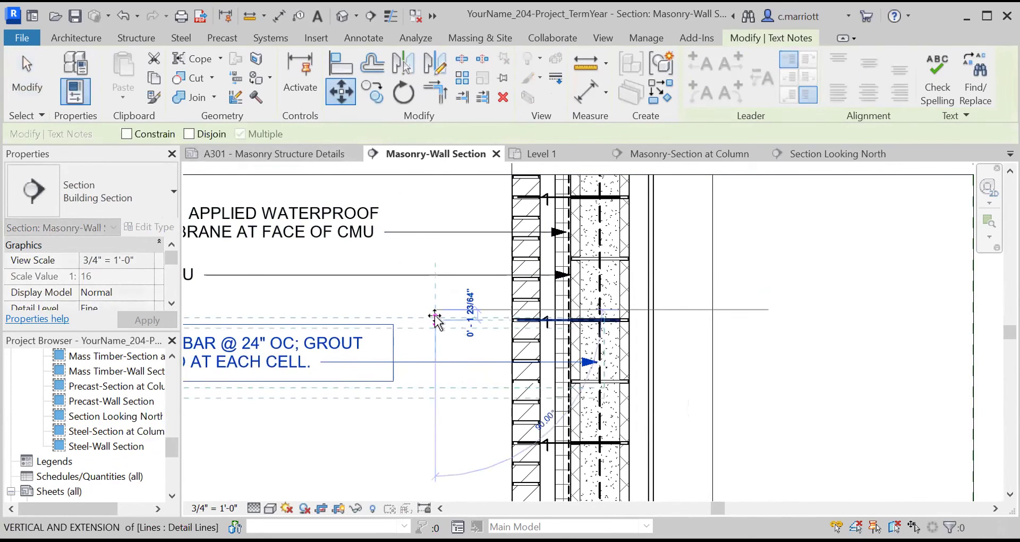
left_click(434, 319)
left_click(446, 404)
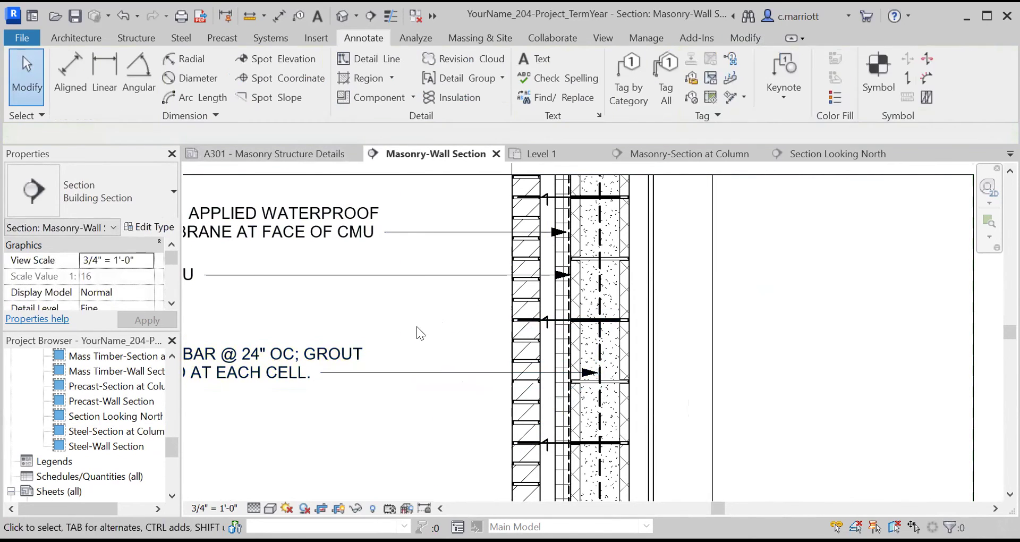
Move the 8" CMU note and its leader straight down, midway between the waterproof membrane and #6 REBAR notes.
scroll(416, 326, "down", 3)
scroll(428, 384, "up", 2)
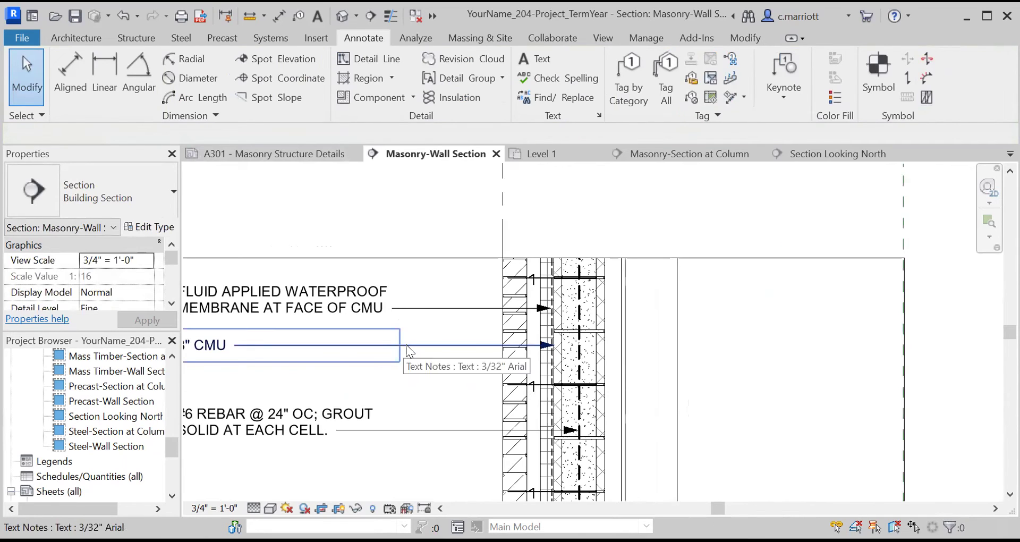
left_click(406, 344)
left_click(340, 90)
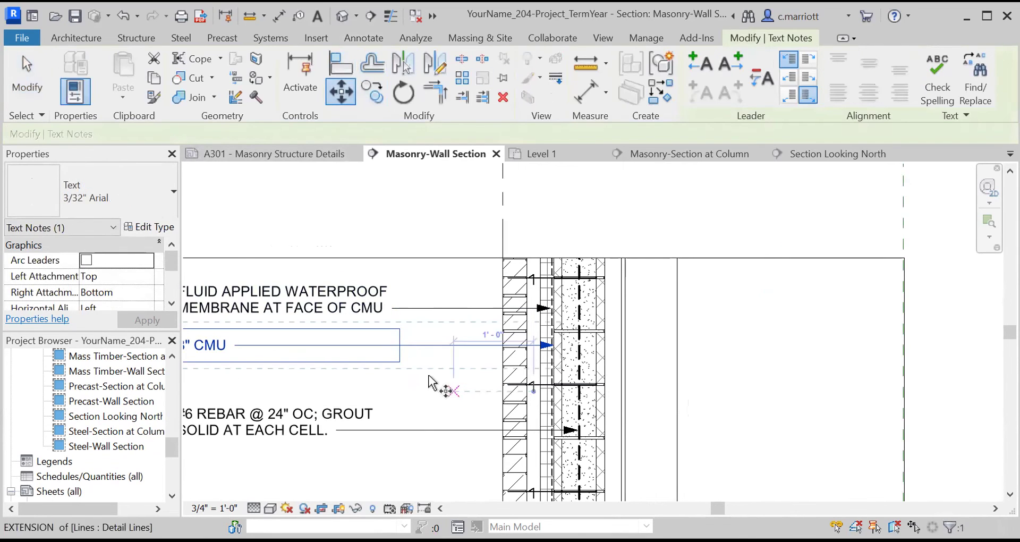
left_click(429, 369)
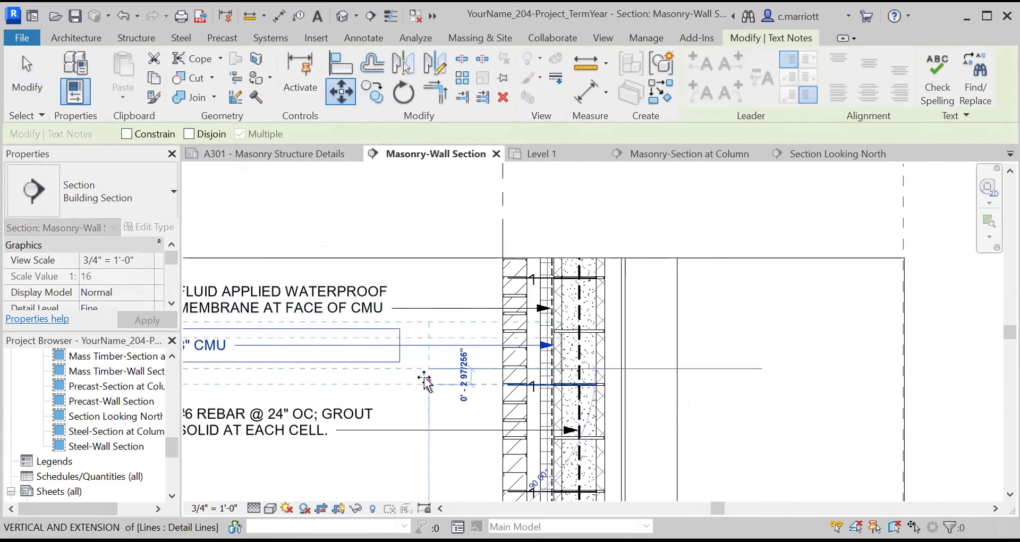
left_click(423, 378)
key("Escape")
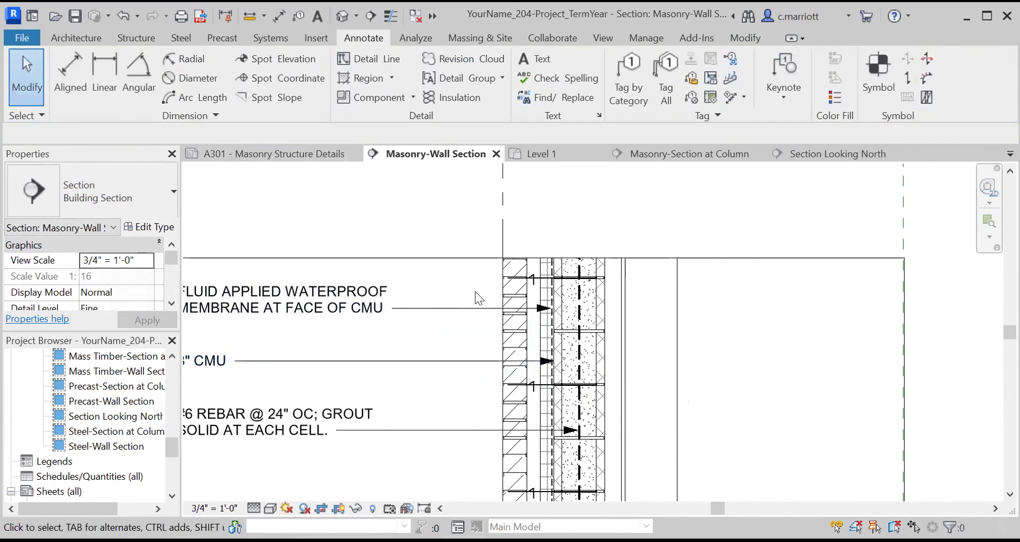
Review the spacing and leader targets of the exterior notes, from 4" FACE BRICK down to #6 REBAR.
scroll(486, 288, "down", 9)
middle_click_drag(438, 238, 469, 379)
scroll(437, 238, "up", 1)
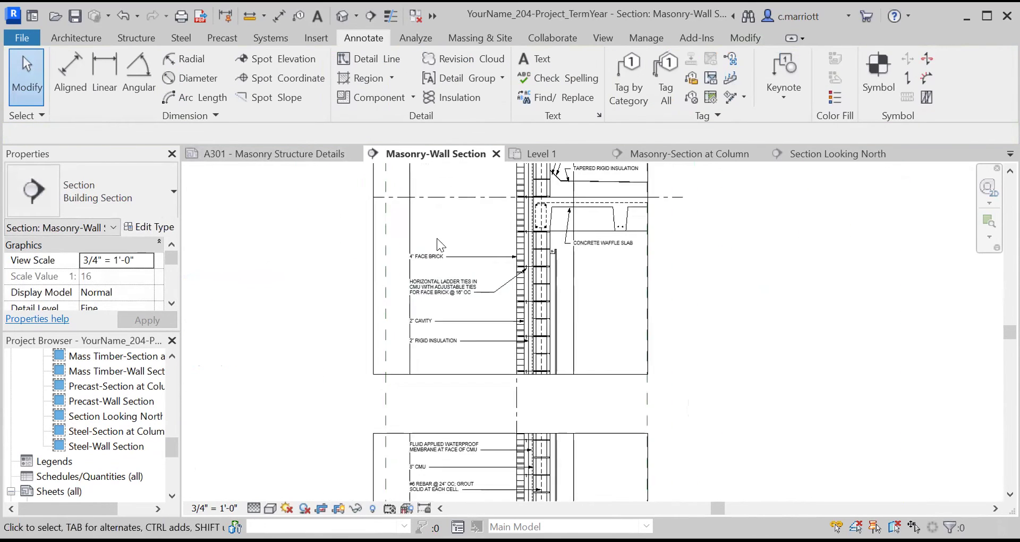
scroll(438, 237, "up", 1)
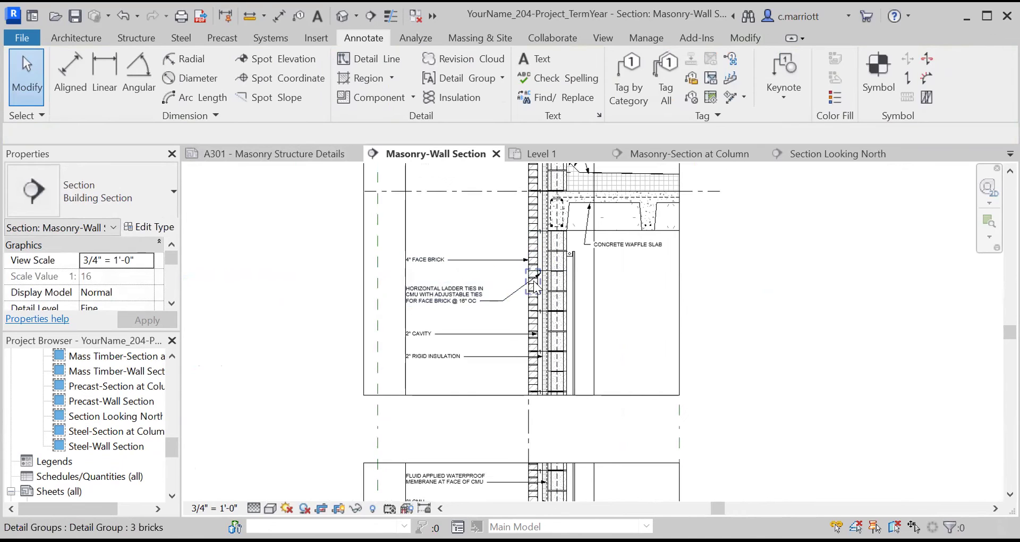
scroll(536, 288, "up", 1)
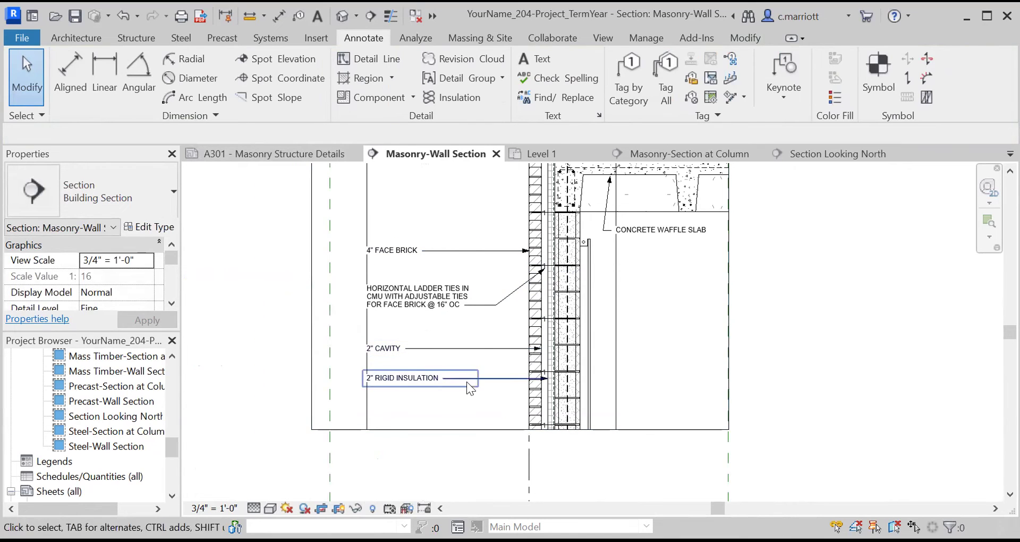
scroll(532, 333, "down", 1)
middle_click_drag(533, 333, 499, 241)
middle_click_drag(449, 379, 475, 316)
scroll(470, 340, "up", 2)
scroll(480, 362, "up", 1)
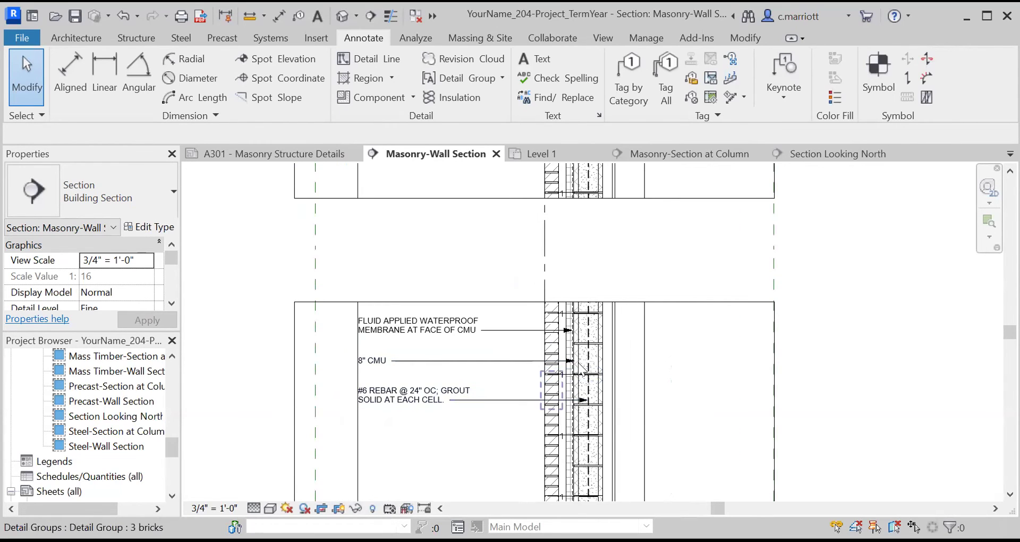
scroll(595, 396, "down", 3)
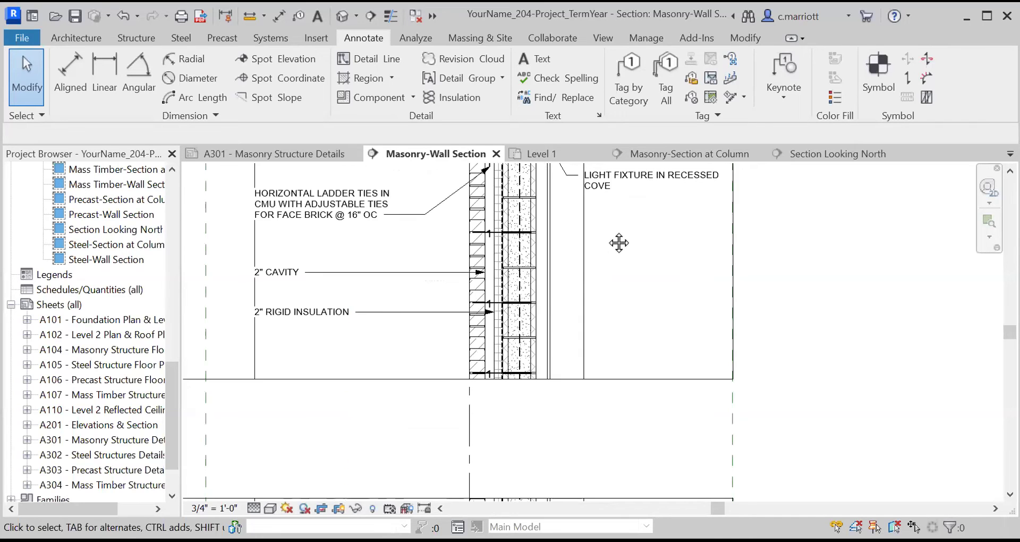
Examine the interior light fixture and gypsum wallboard notes, and the wall base and footing below them.
middle_click_drag(615, 239, 593, 360)
scroll(560, 324, "up", 1)
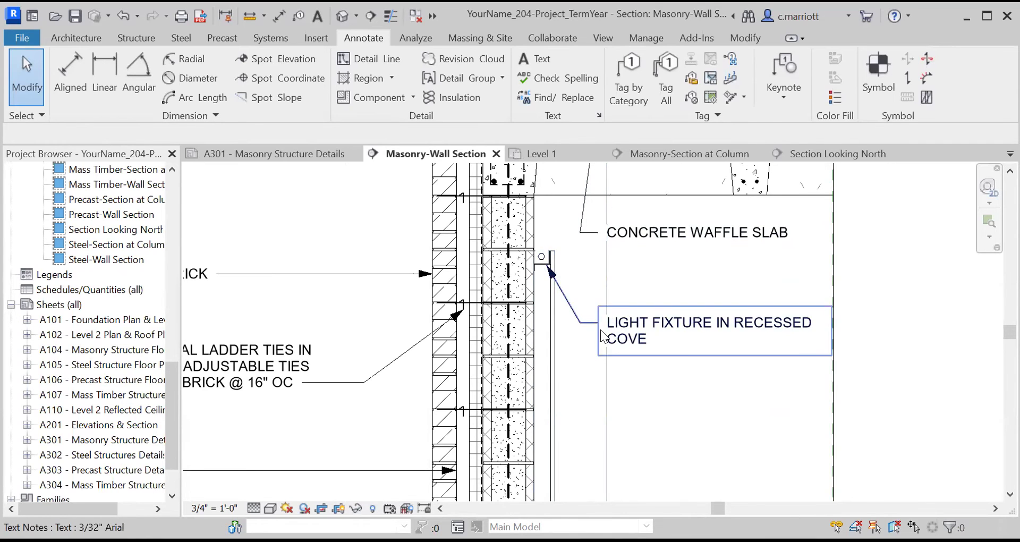
scroll(721, 325, "down", 1)
scroll(718, 322, "down", 2)
middle_click_drag(707, 461, 711, 218)
scroll(669, 302, "up", 2)
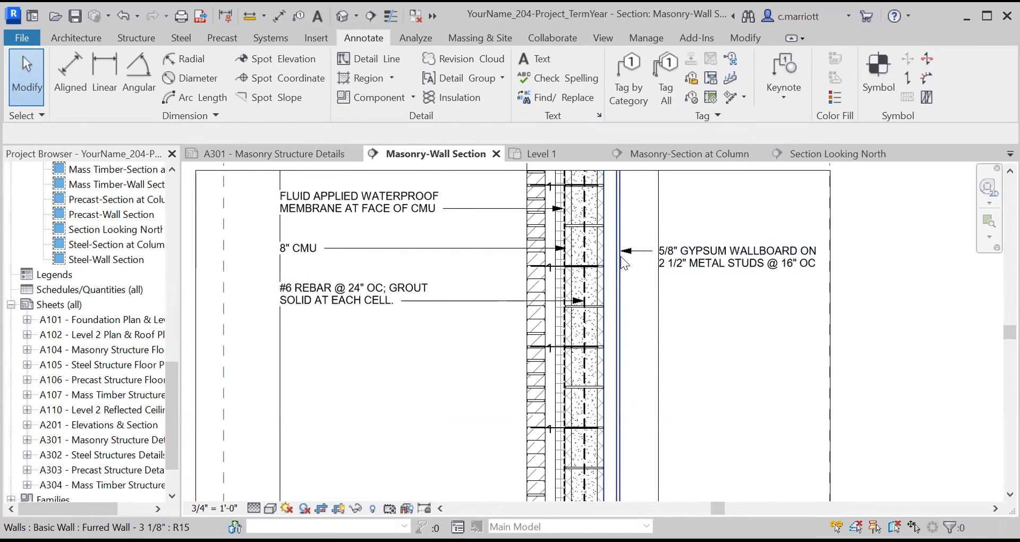
scroll(673, 273, "down", 1)
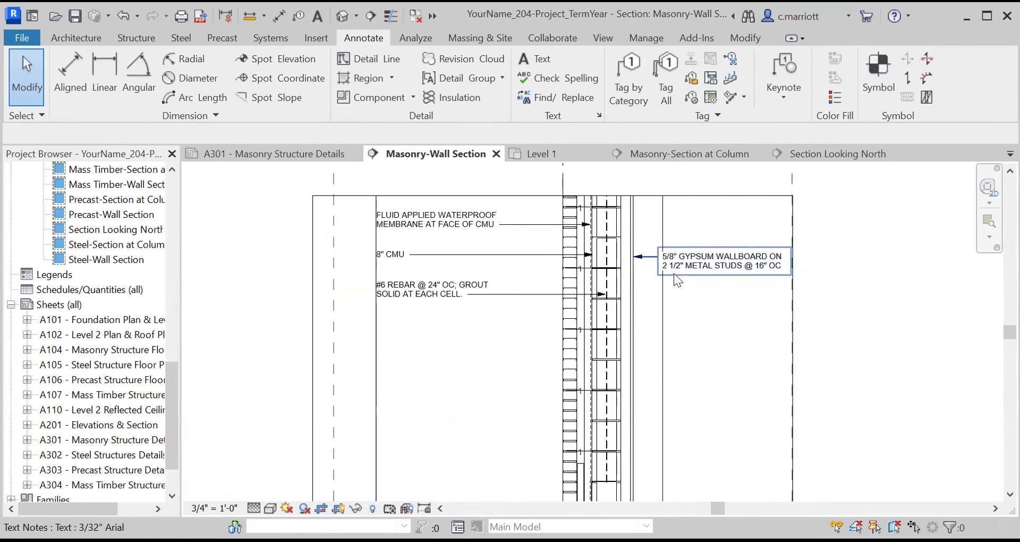
scroll(690, 366, "down", 2)
middle_click_drag(689, 383, 662, 319)
scroll(658, 344, "up", 1)
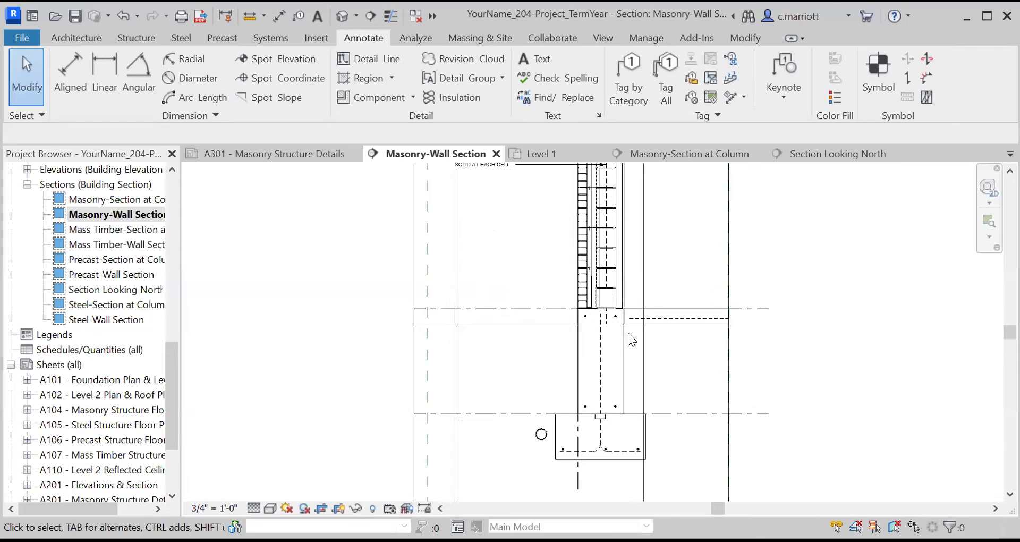
scroll(629, 335, "up", 1)
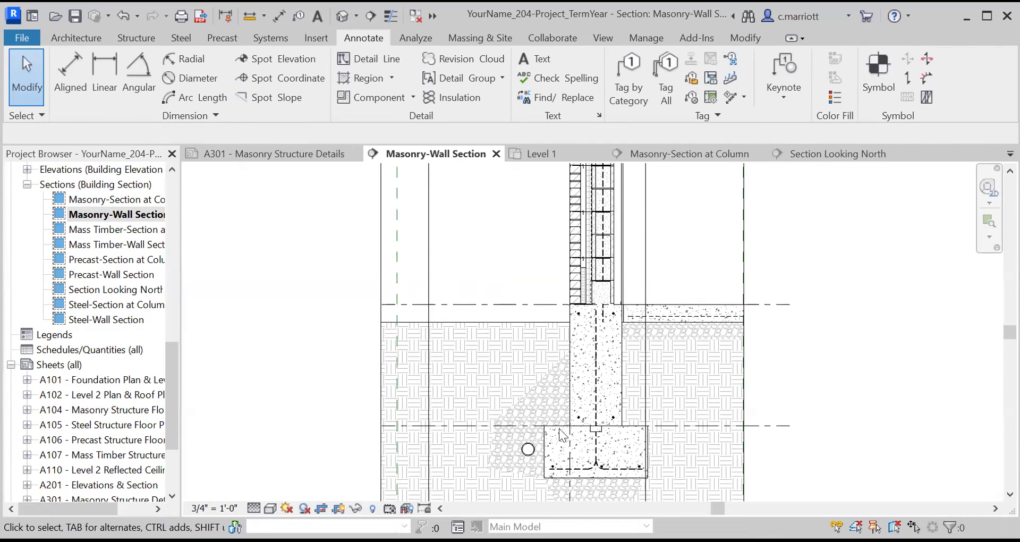
scroll(493, 270, "down", 2)
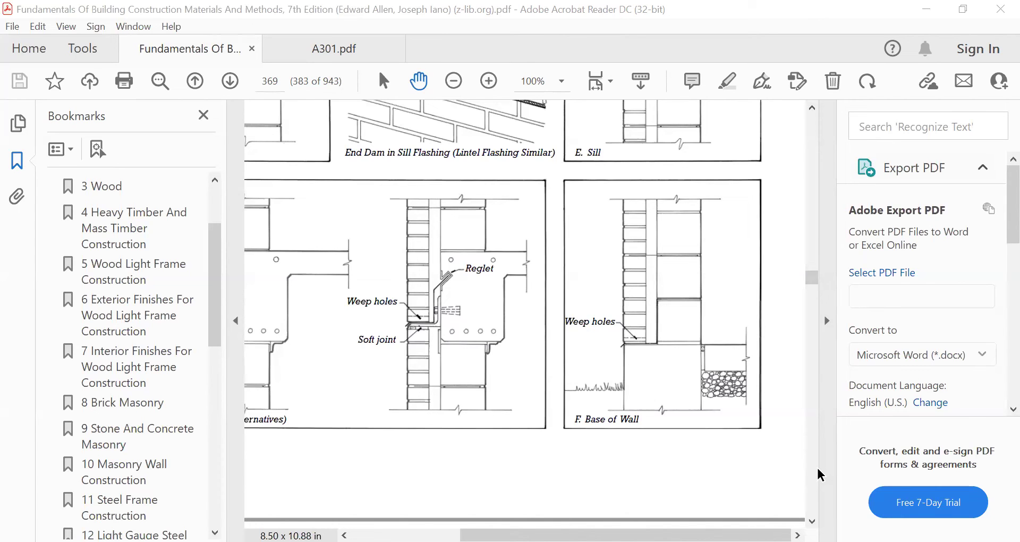
Switch from Acrobat Reader back to Revit and deselect the dashed weep hole line at the base of the face brick.
key("alt+Tab")
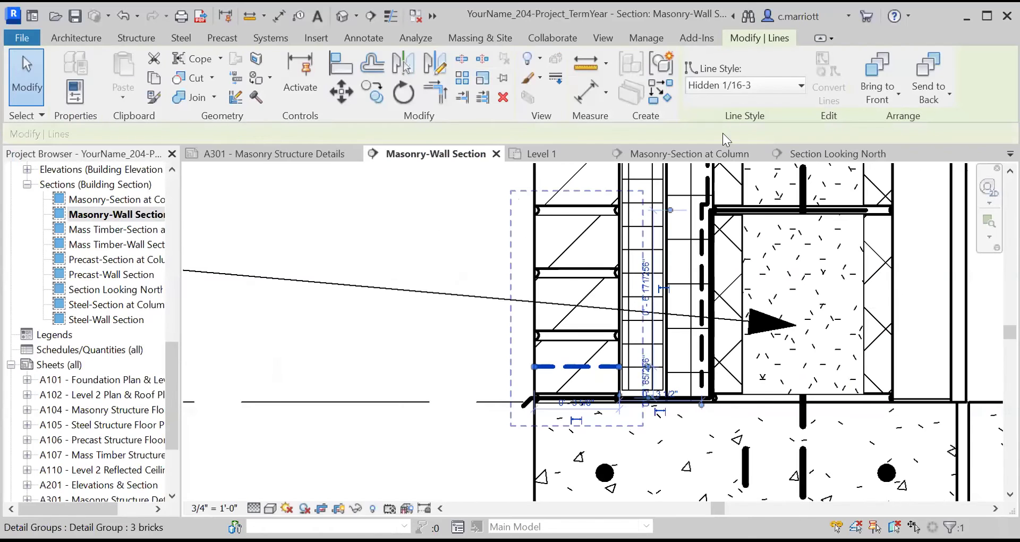
left_click(475, 368)
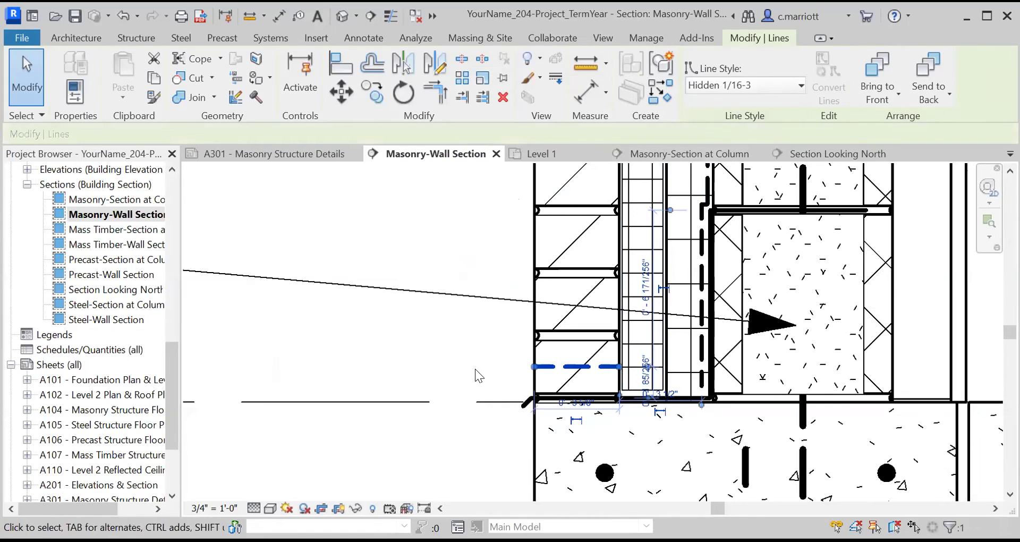
scroll(475, 369, "down", 3)
scroll(461, 344, "down", 2)
scroll(460, 344, "up", 1)
scroll(461, 344, "down", 2)
scroll(400, 350, "down", 1)
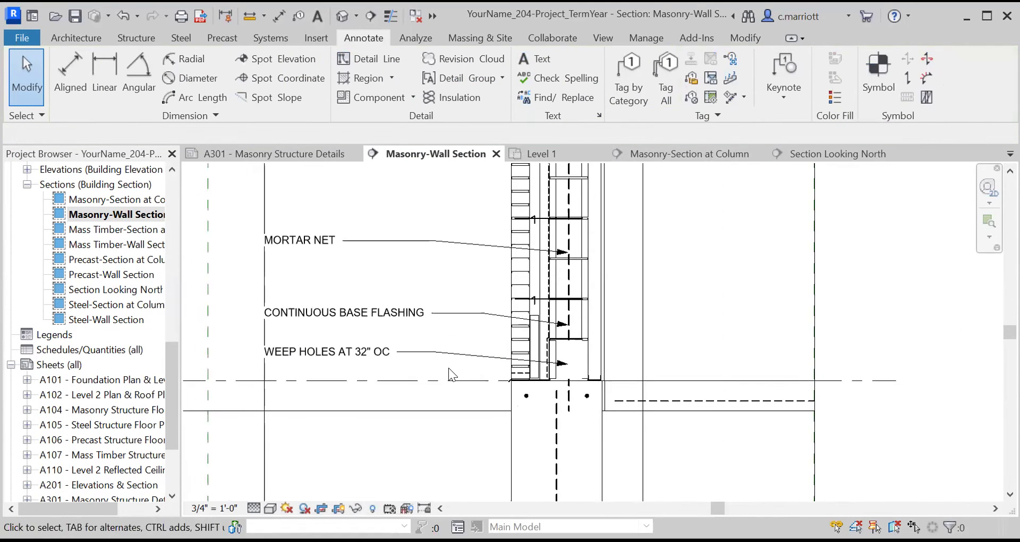
Move the WEEP HOLES AT 32" OC leader tip to the dashed weep hole line at the outer face of the brick.
scroll(472, 355, "up", 1)
scroll(487, 363, "up", 2)
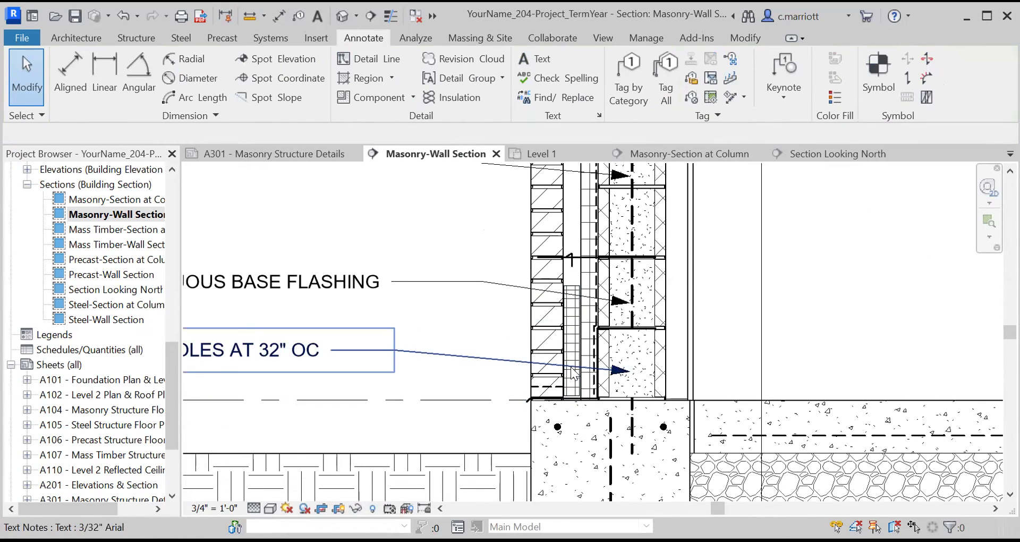
left_click(486, 362)
left_click_drag(629, 373, 528, 389)
left_click(462, 325)
mouse_move(518, 293)
middle_mouse_down()
mouse_move(555, 292)
mouse_move(586, 317)
middle_mouse_up()
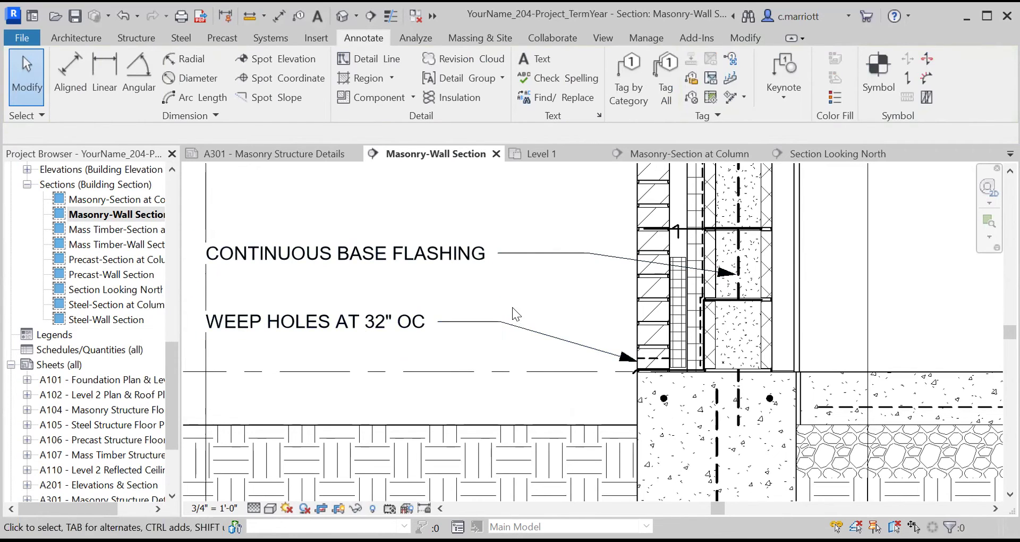
Move the CONTINUOUS BASE FLASHING leader tip onto the vertical flashing line at the face of the bottom CMU course.
scroll(512, 301, "down", 2)
middle_click_drag(511, 296, 510, 316)
scroll(589, 318, "up", 3)
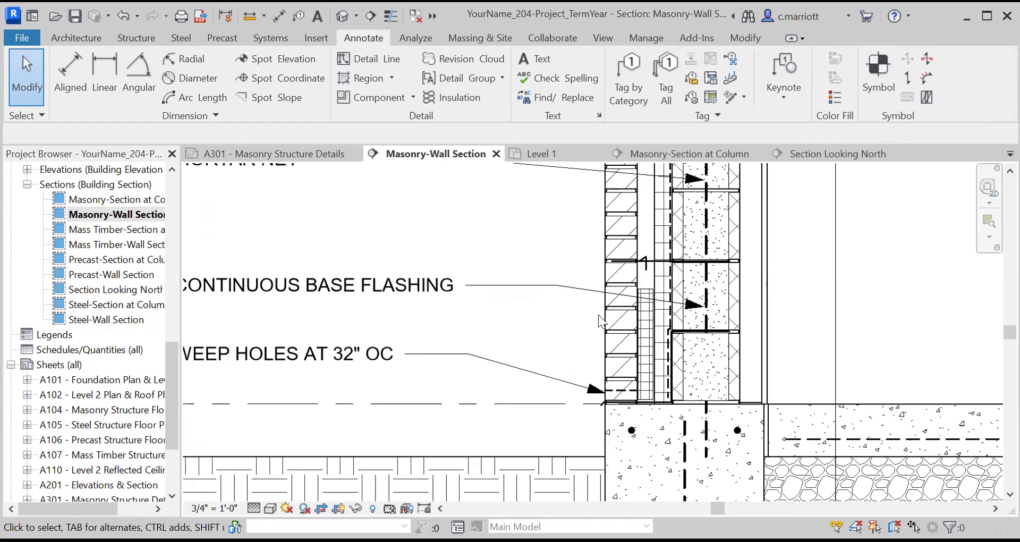
left_click(583, 287)
middle_click_drag(510, 376, 576, 399)
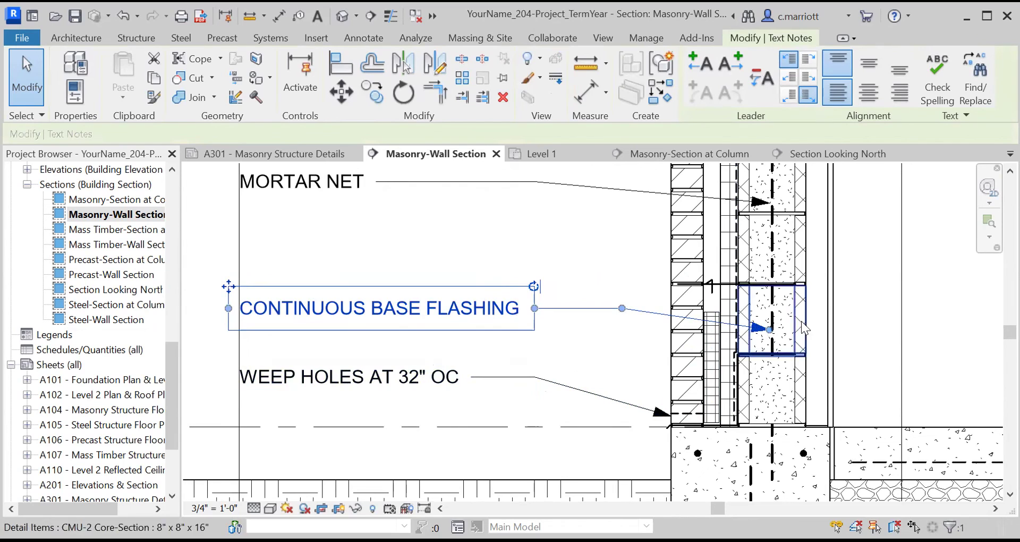
left_click_drag(768, 330, 736, 383)
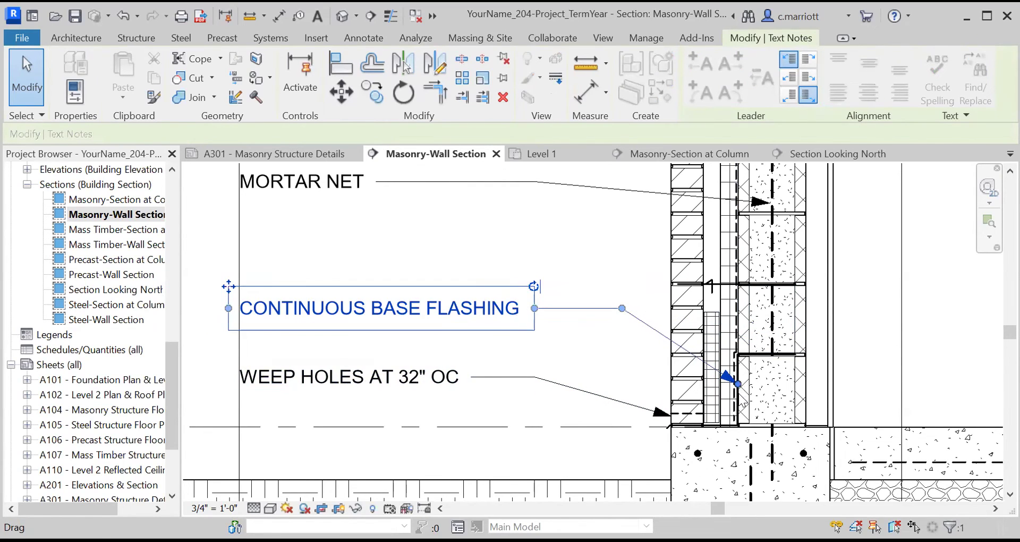
left_click(628, 370)
scroll(688, 395, "up", 6)
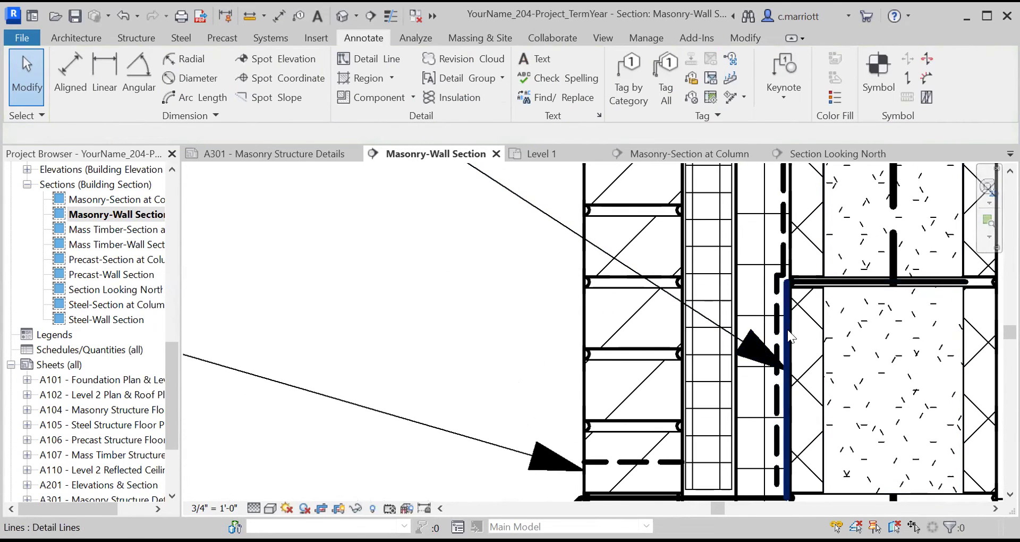
scroll(770, 330, "down", 4)
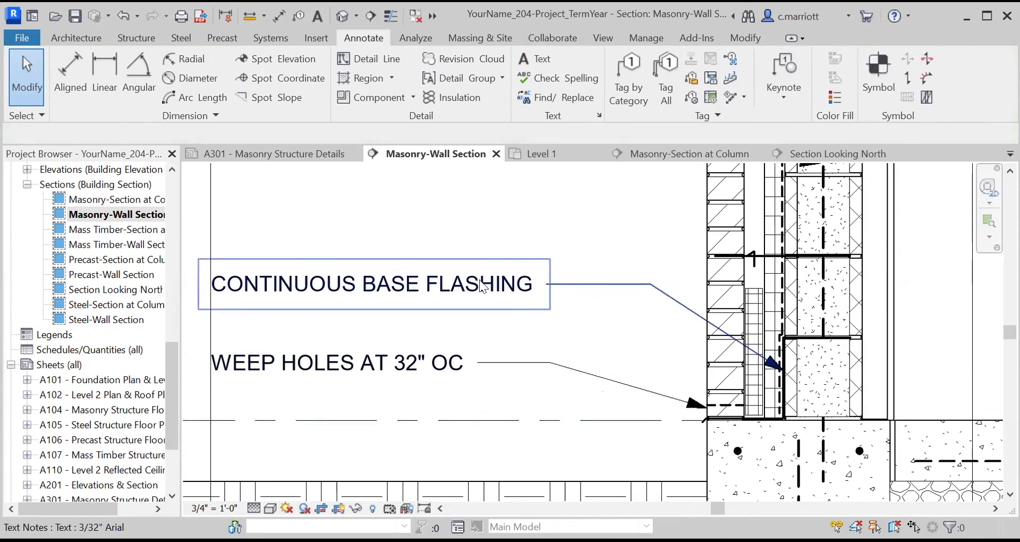
Move the MORTAR NET leader tip to the top of the mortar net in the cavity at the wall base.
scroll(478, 276, "down", 5)
middle_click_drag(471, 238, 471, 296)
scroll(555, 287, "up", 2)
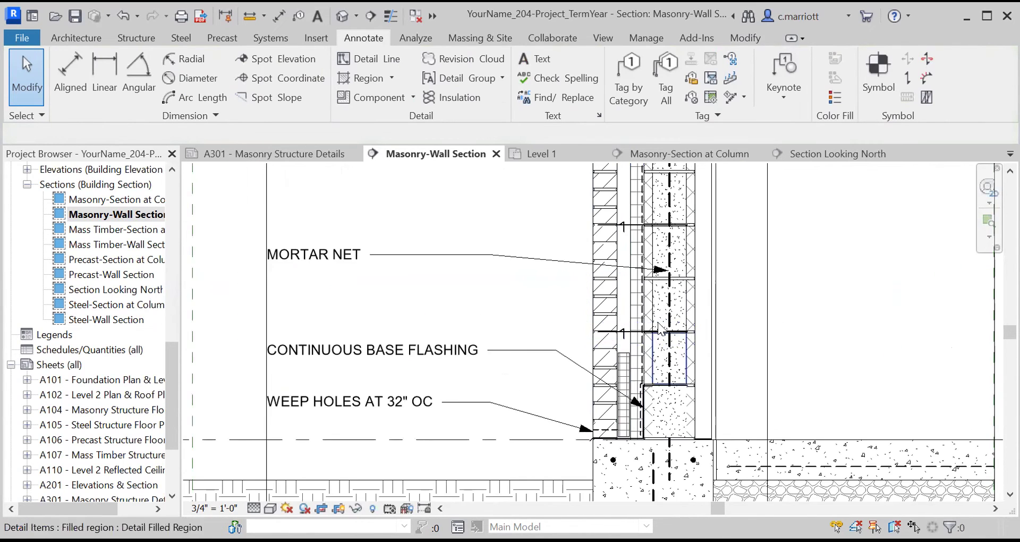
left_click(620, 271)
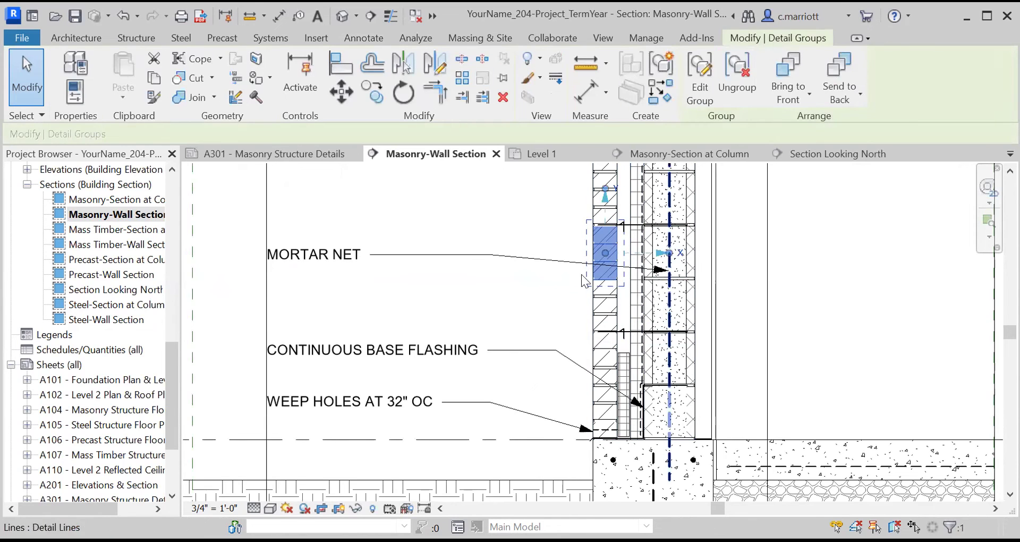
left_click(536, 258)
left_click_drag(667, 270, 620, 357)
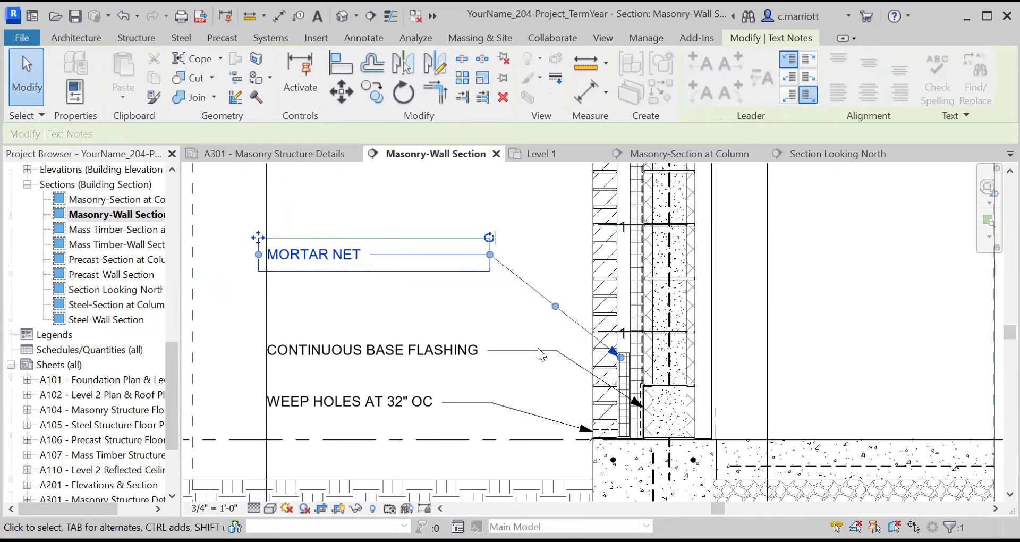
left_click(478, 307)
Return from Acrobat Reader to Revit and draw a Hidden 1/16-3 detail line along the slab's underside, from the foundation wall past the crop edge.
scroll(492, 306, "down", 4)
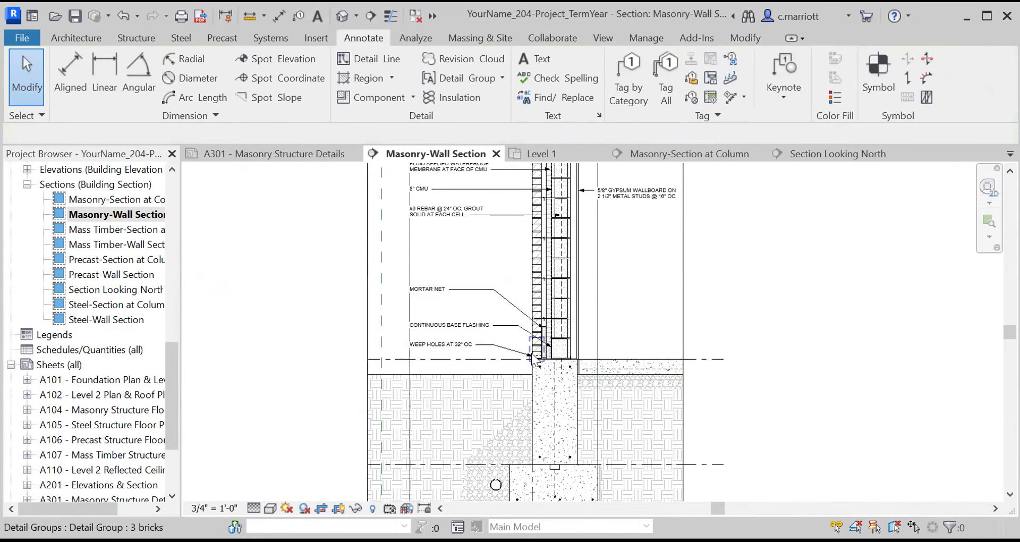
scroll(533, 359, "up", 3)
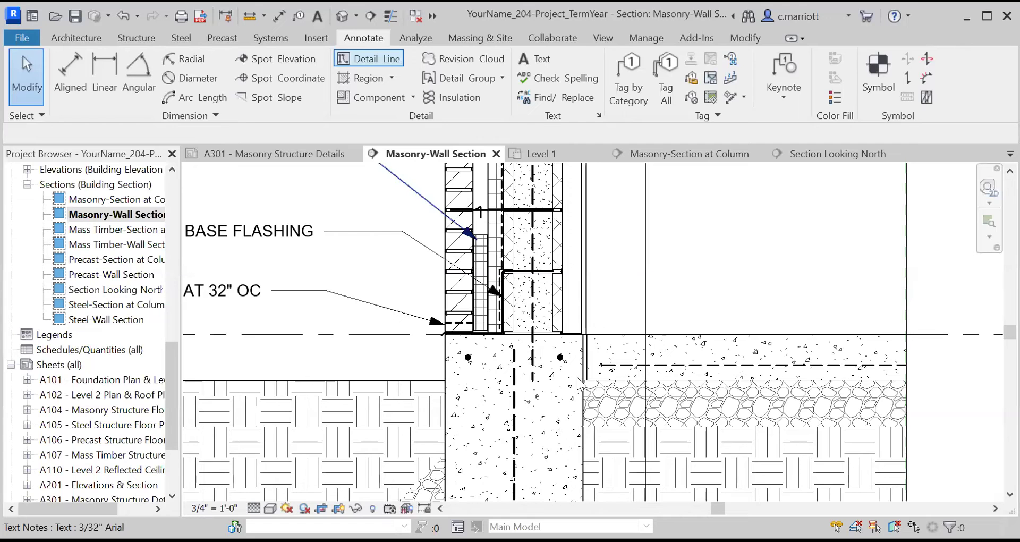
scroll(610, 385, "up", 3)
scroll(610, 385, "down", 1)
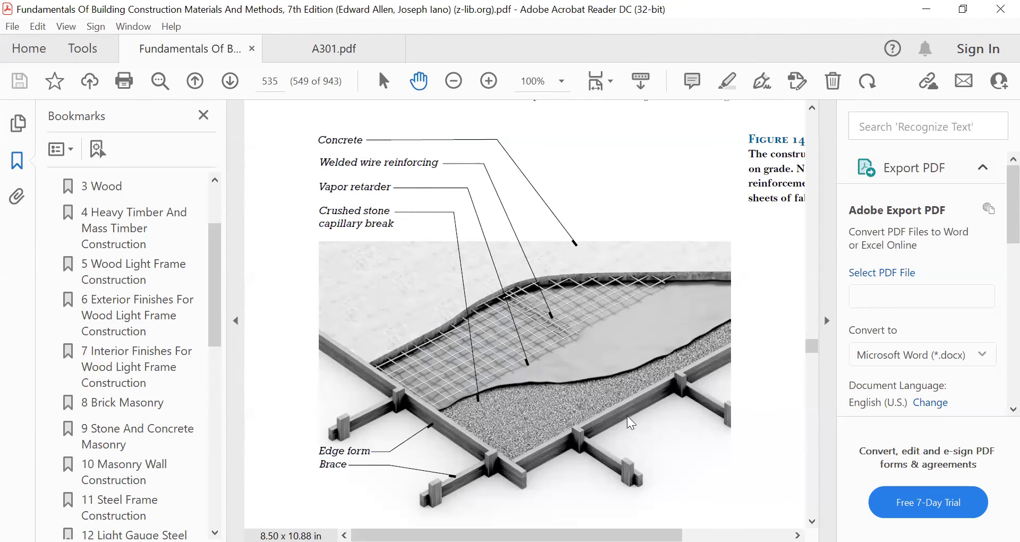
key("alt+Tab")
middle_click_drag(643, 364, 533, 314)
left_click(387, 57)
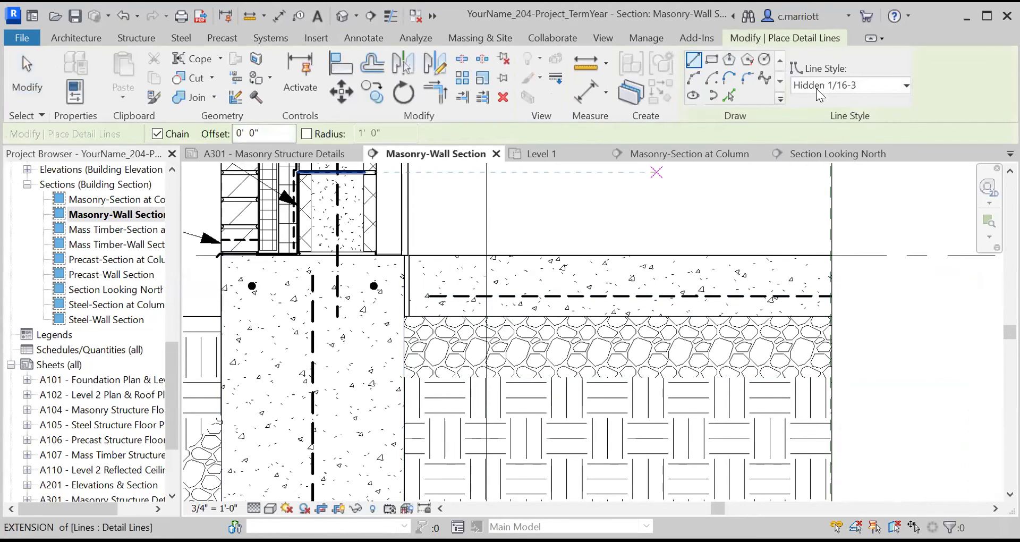
left_click(404, 316)
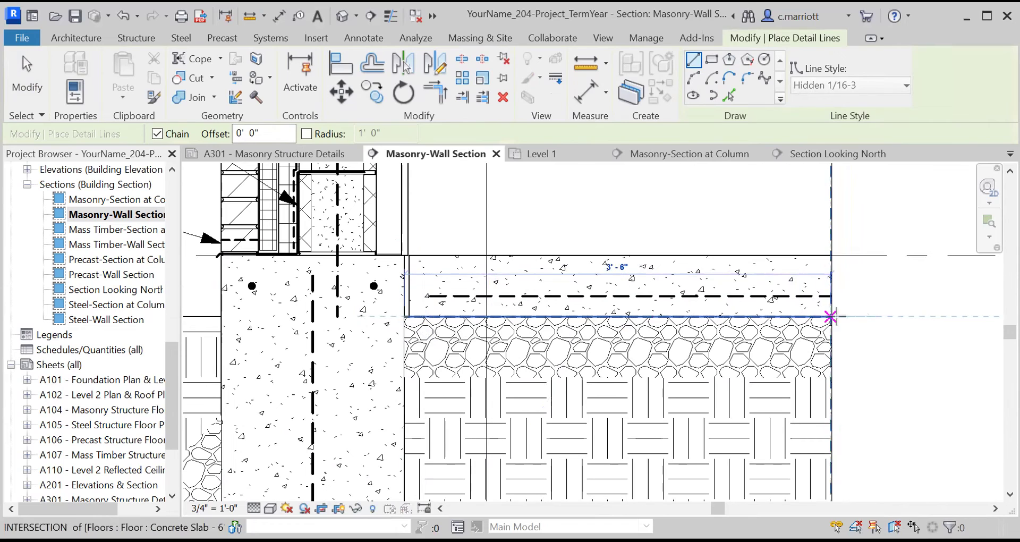
left_click(840, 317)
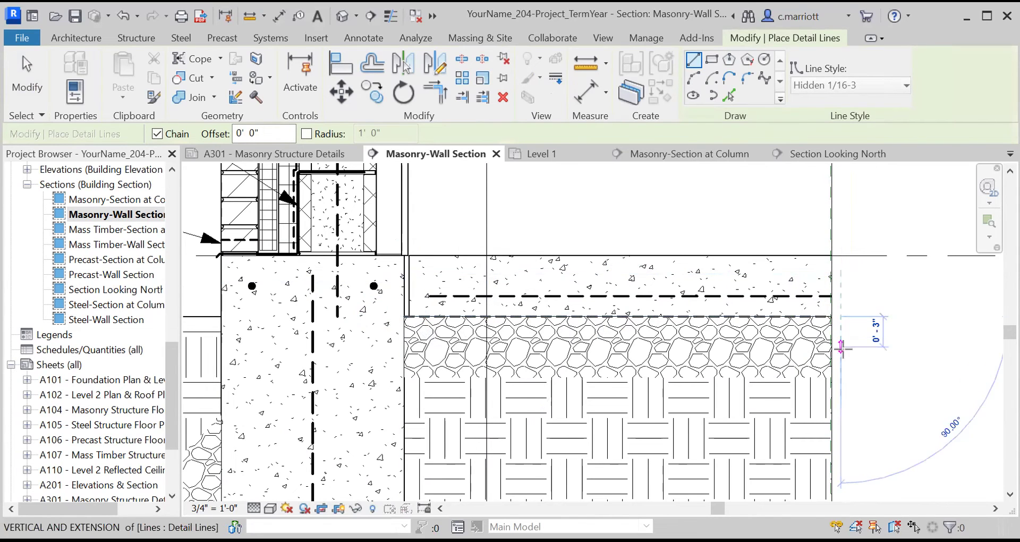
key("Escape")
key("Escape")
Move the Hidden 1/16-3 detail line at the slab's underside straight down 0.25".
left_click(826, 317)
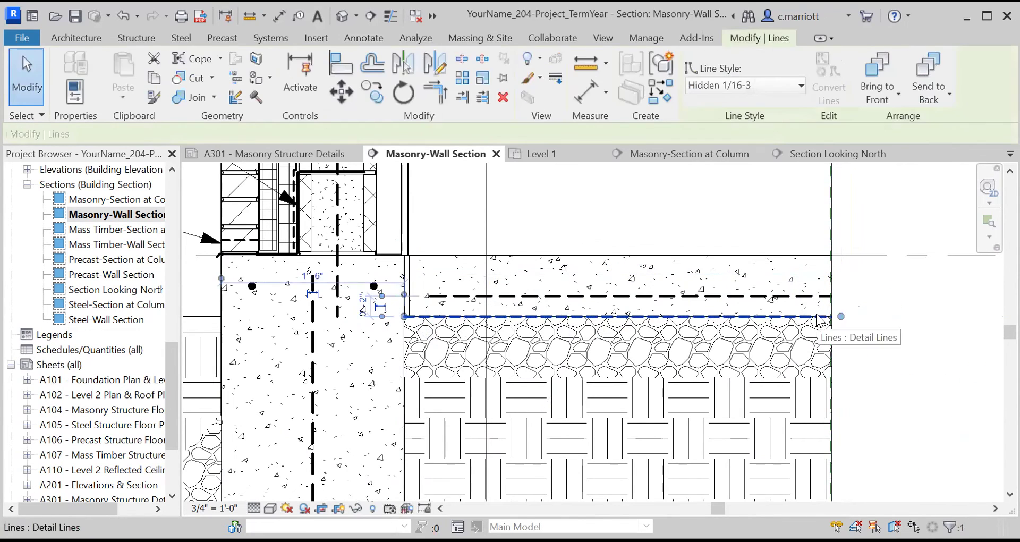
left_click(340, 91)
left_click(872, 319)
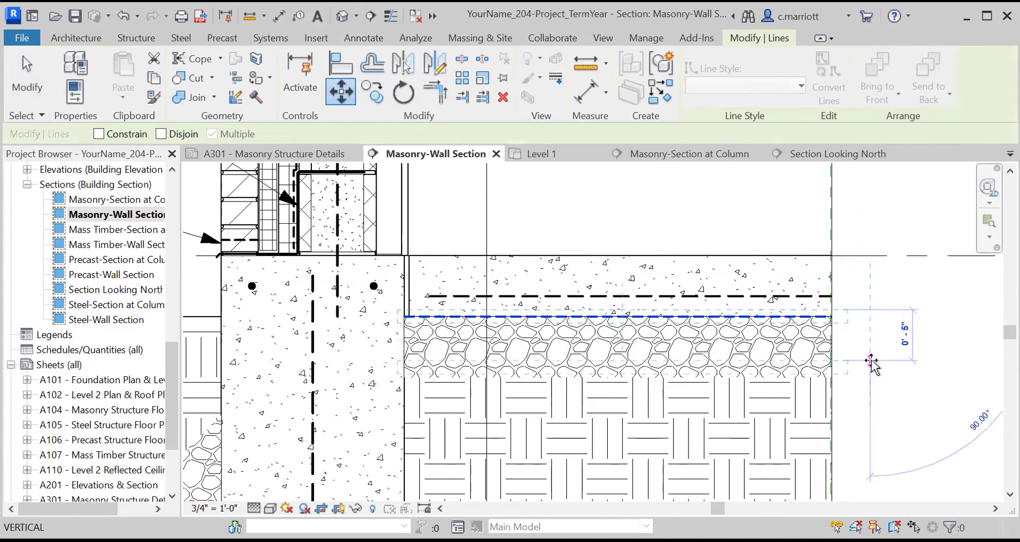
type(".25\"")
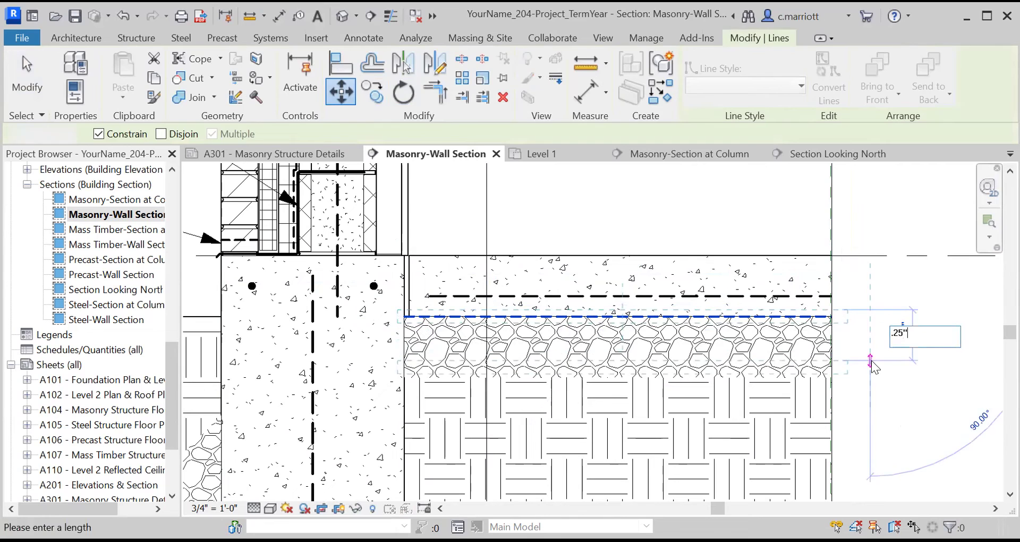
key("Return")
key("Escape")
Move the vertical Thin Lines alignment guide that crosses the slab notes farther right, away from the wall's interior face.
scroll(552, 329, "down", 5)
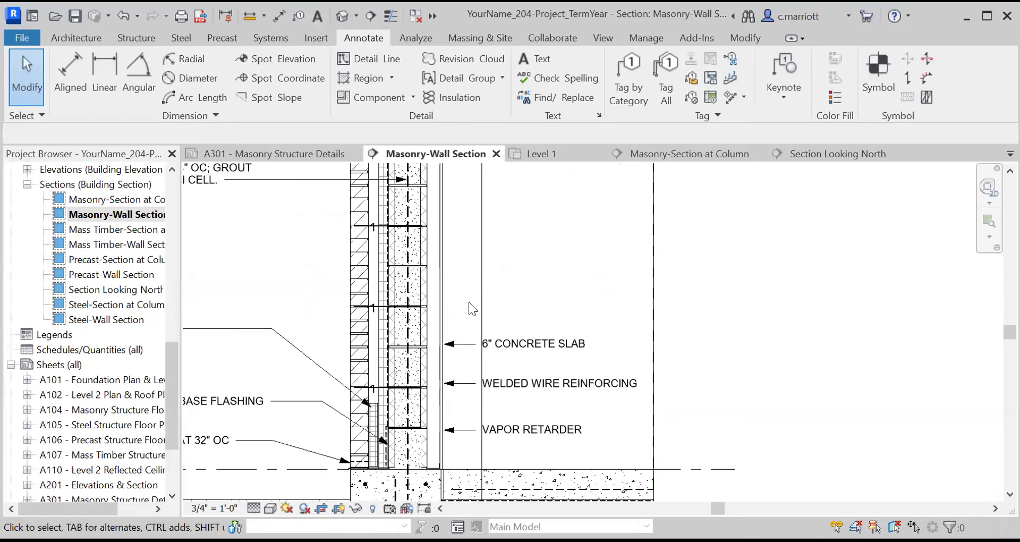
left_click(480, 312)
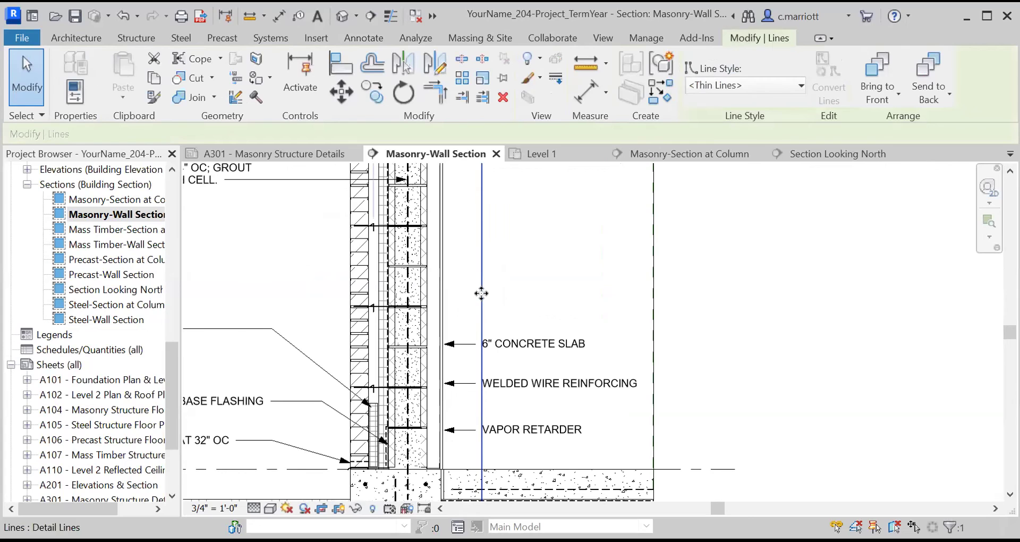
left_click(340, 92)
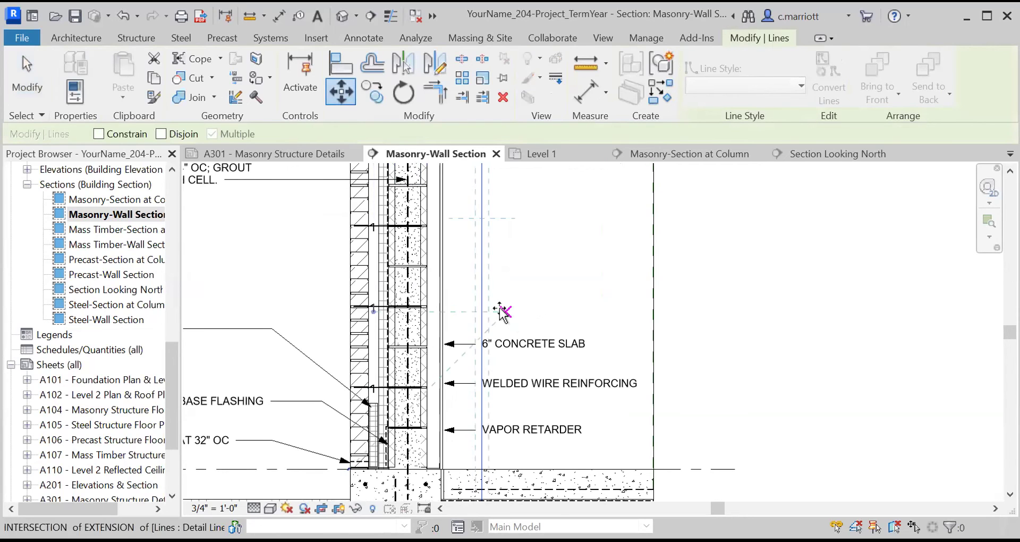
left_click(527, 312)
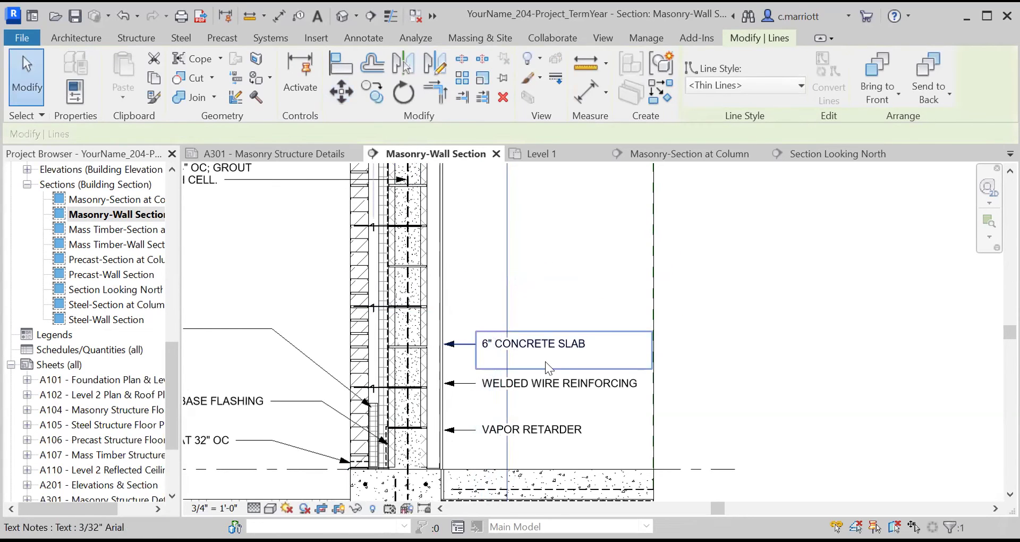
key("Escape")
Shift the left edge of the 5/8" GYPSUM WALLBOARD note right to the vertical alignment guide.
scroll(543, 387, "down", 3)
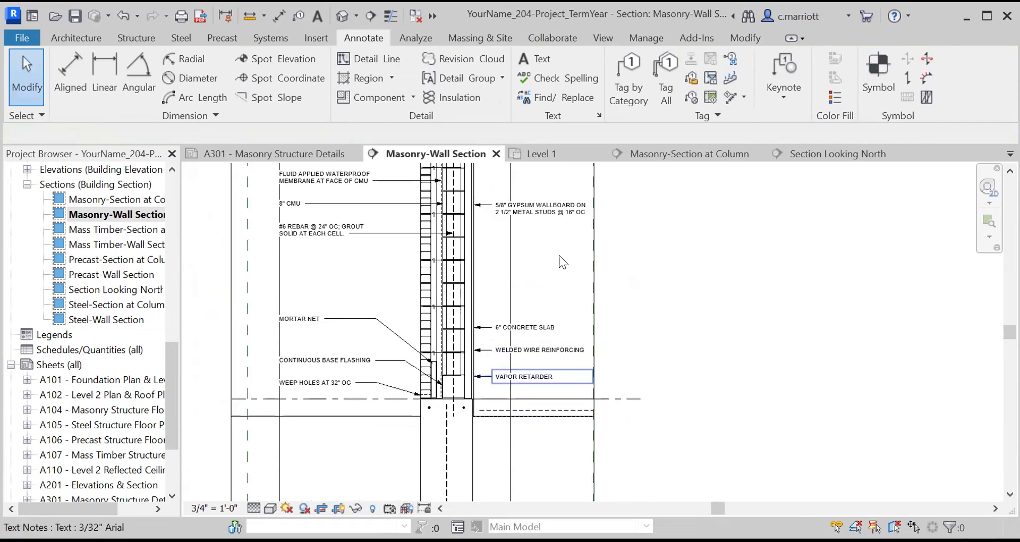
left_click_drag(478, 269, 494, 270)
key("Escape")
scroll(482, 346, "down", 2)
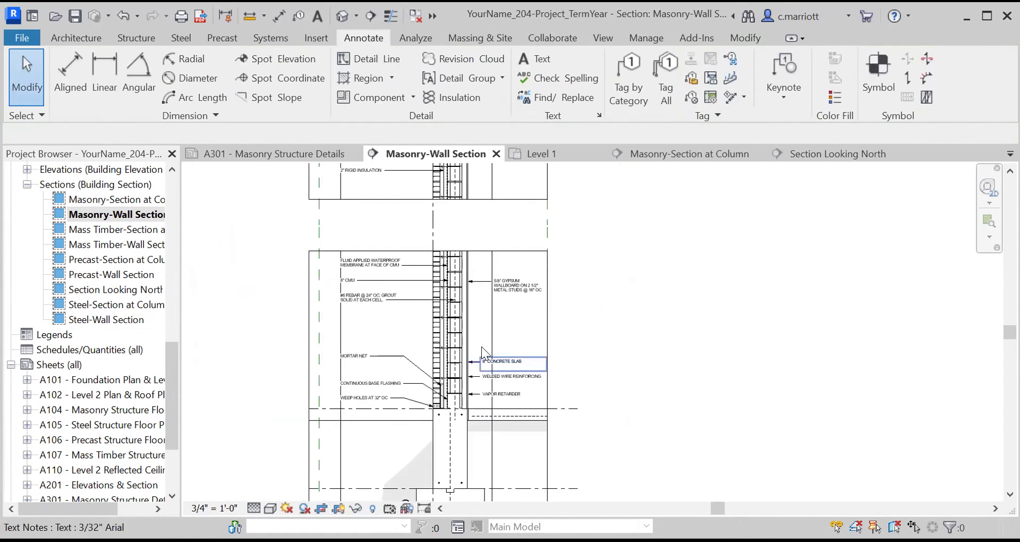
Shift the left edges of the 6" CONCRETE SLAB, WELDED WIRE REINFORCING and VAPOR RETARDER notes right to the alignment guide.
scroll(484, 359, "up", 2)
left_click(500, 340)
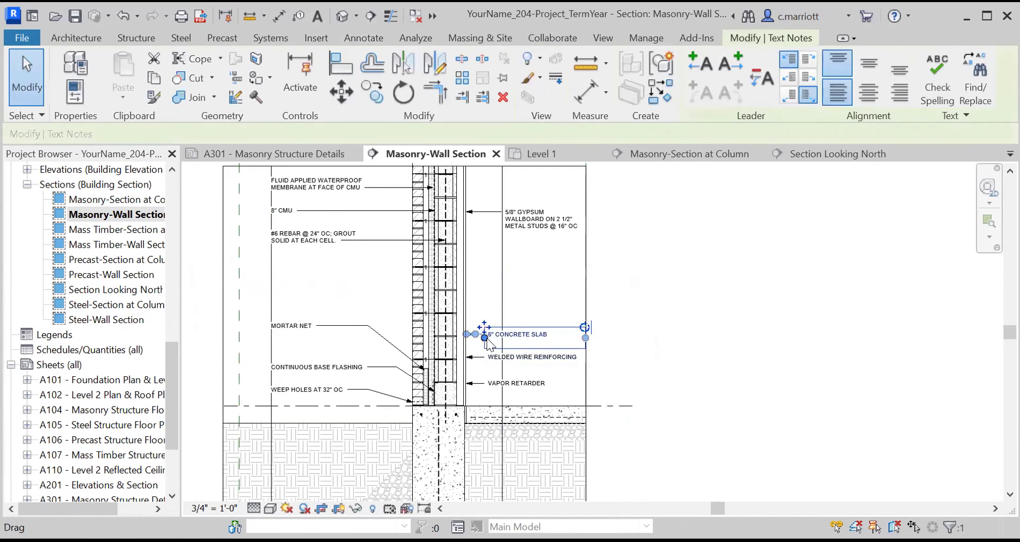
left_click_drag(500, 336, 507, 365)
left_click(484, 355)
left_click_drag(489, 383, 500, 384)
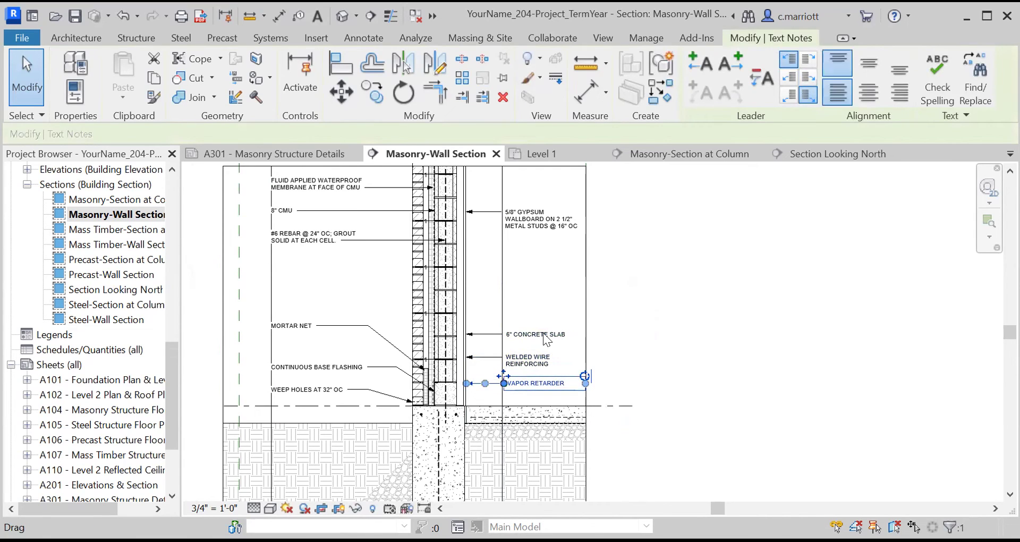
key("Escape")
Fine-tune the left edges of the three slab notes so their text starts exactly on the alignment guide.
scroll(515, 412, "up", 5)
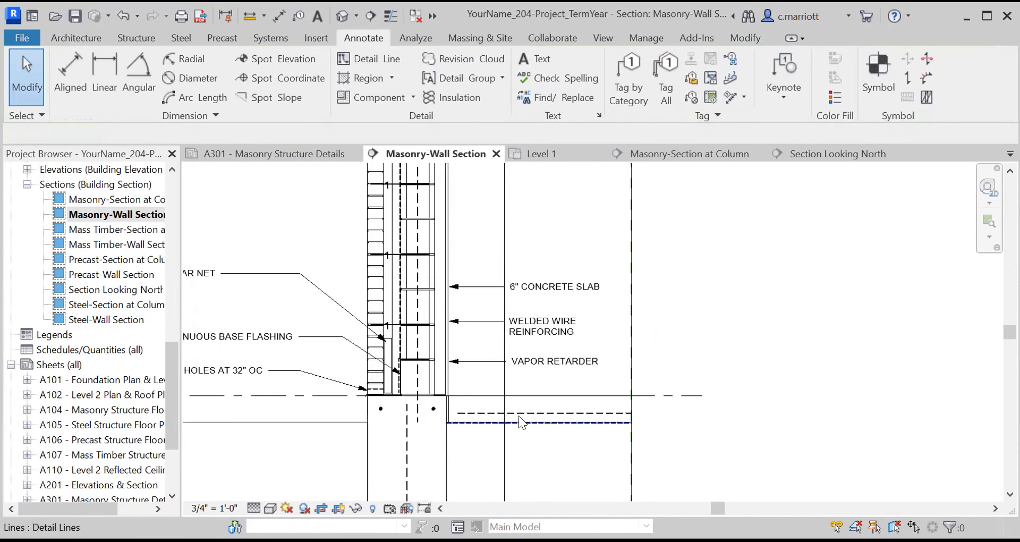
left_click(522, 345)
left_click_drag(498, 343, 489, 348)
left_click(531, 280)
left_click_drag(491, 281, 486, 284)
left_click(524, 216)
left_click_drag(493, 228, 485, 224)
left_click(472, 361)
Place the VAPOR RETARDER leader tip on the dashed line under the slab, with its elbow level with the text.
middle_click_drag(482, 340, 479, 306)
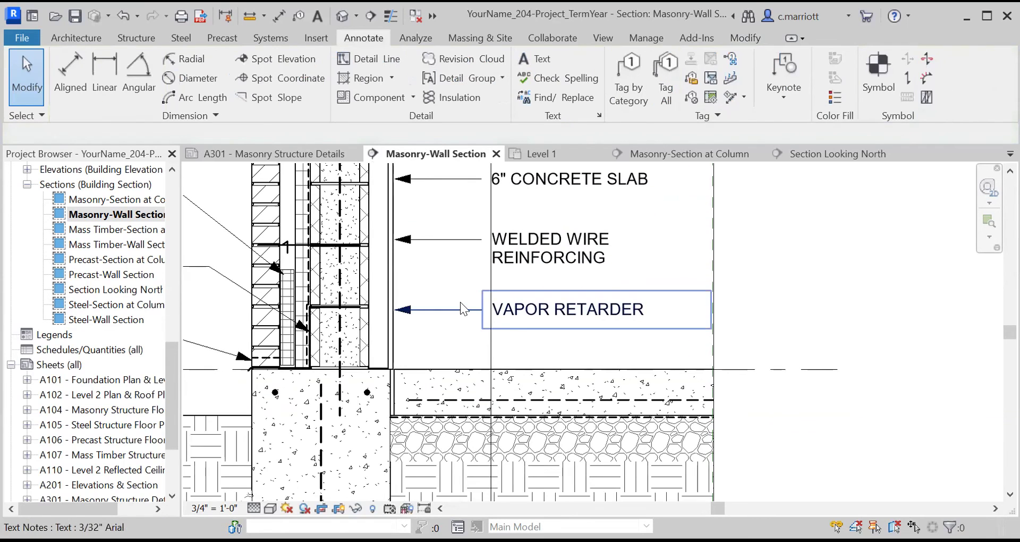
left_click(419, 310)
left_click_drag(395, 309, 463, 415)
mouse_move(472, 362)
left_mouse_down()
mouse_move(450, 317)
mouse_move(463, 309)
left_mouse_up()
left_click(443, 280)
Place the WELDED WIRE REINFORCING leader tip on the dashed line within the slab and raise its elbow level with the text.
left_click(404, 240)
left_click_drag(399, 243, 434, 399)
mouse_move(481, 249)
left_mouse_down()
mouse_move(469, 249)
mouse_move(497, 249)
left_mouse_up()
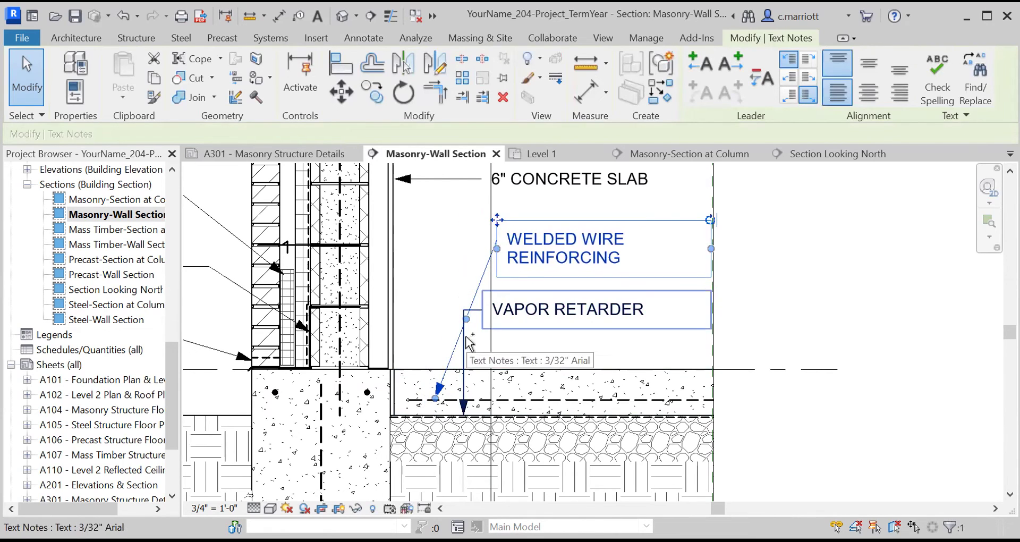
key("Escape")
left_click(466, 294)
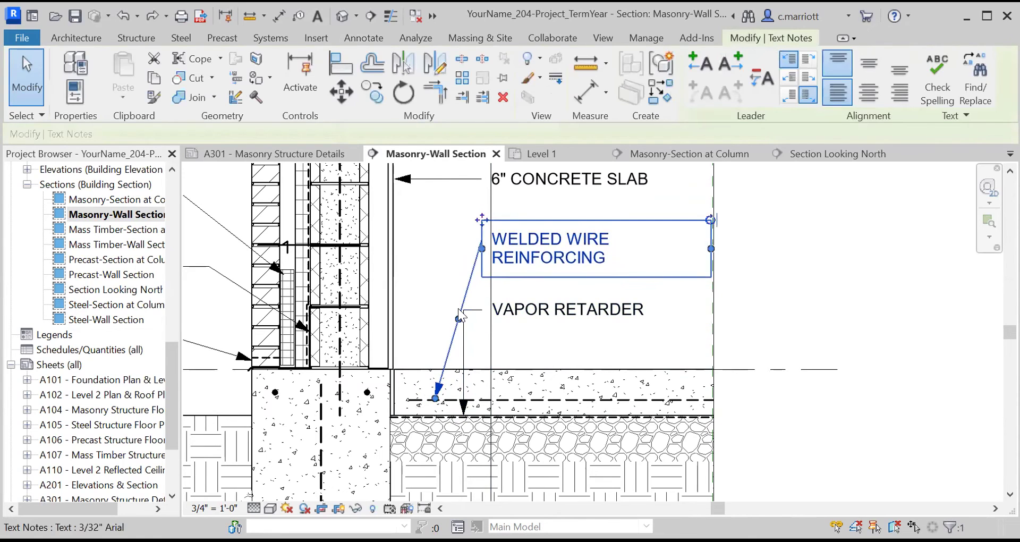
left_click_drag(458, 319, 450, 243)
Narrow the 6" CONCRETE SLAB note so its text wraps onto two lines.
left_click(436, 179)
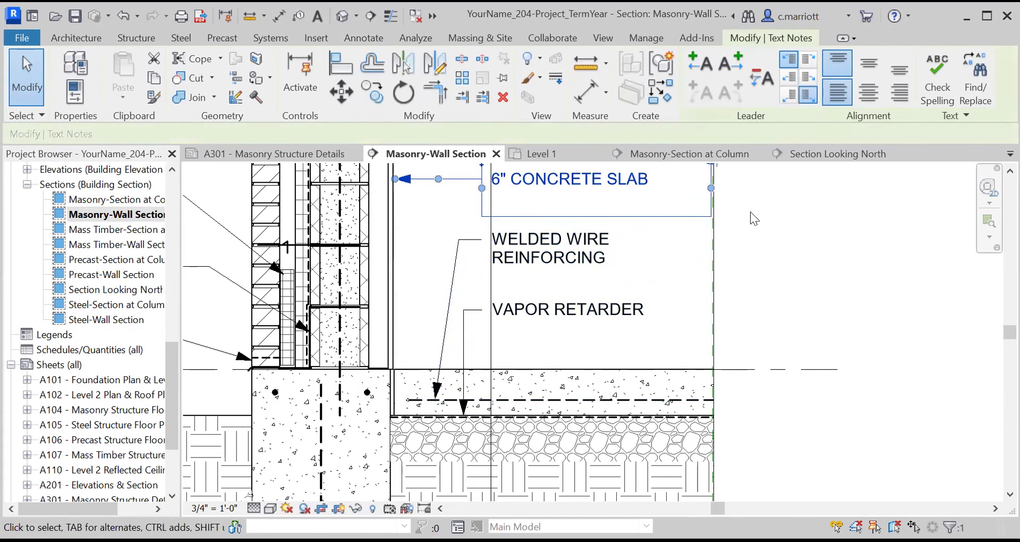
middle_click_drag(771, 285, 754, 366)
key("Escape")
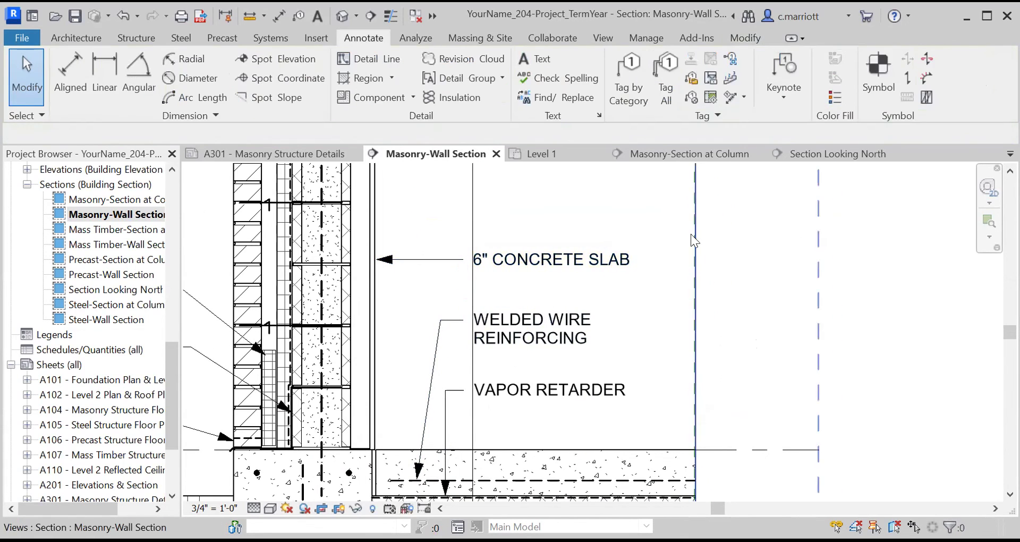
left_click(625, 261)
left_click_drag(692, 268, 636, 272)
Add a right-side leader to the 6" CONCRETE SLAB note and place its tip on the slab's top surface.
left_click(726, 59)
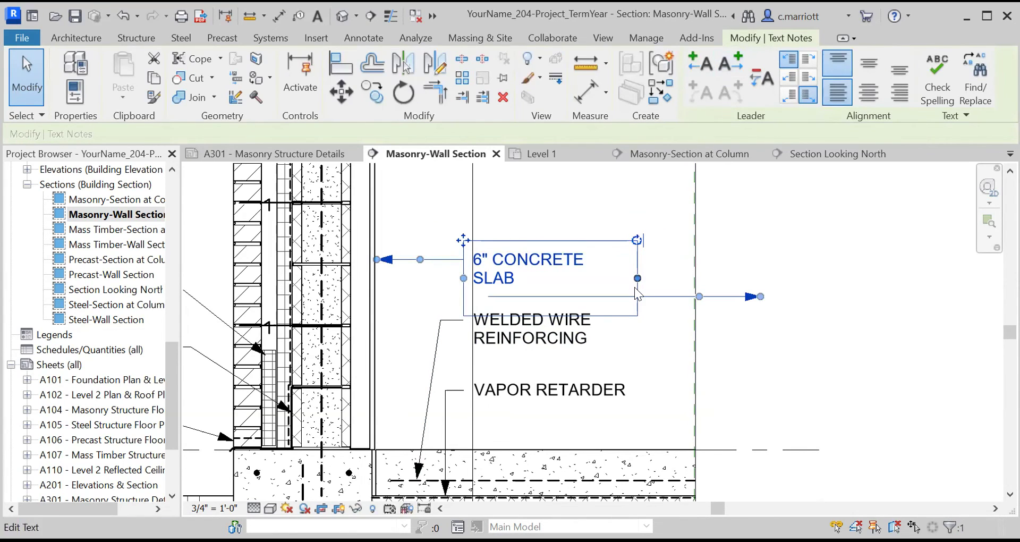
left_click(599, 289)
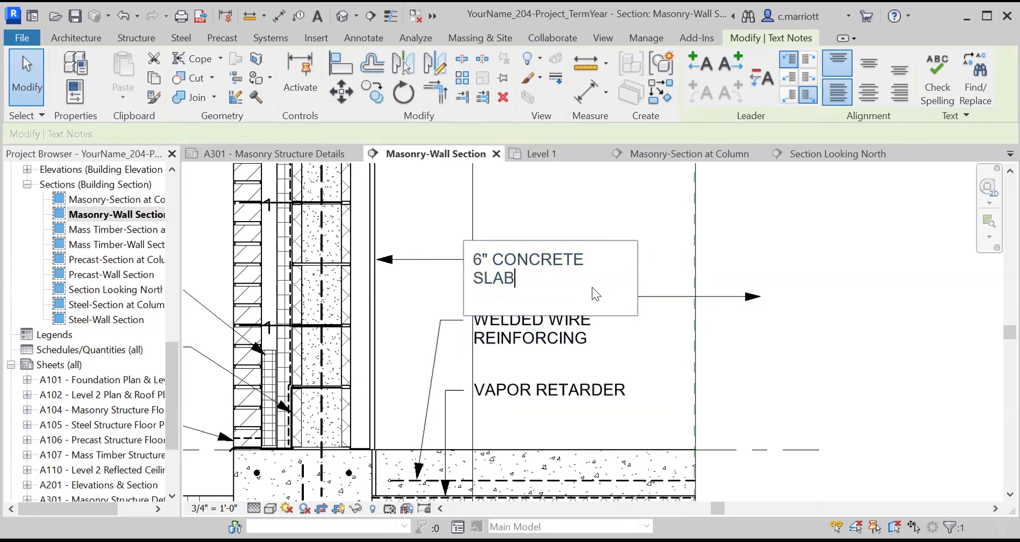
left_click(693, 281)
middle_click_drag(776, 290, 740, 264)
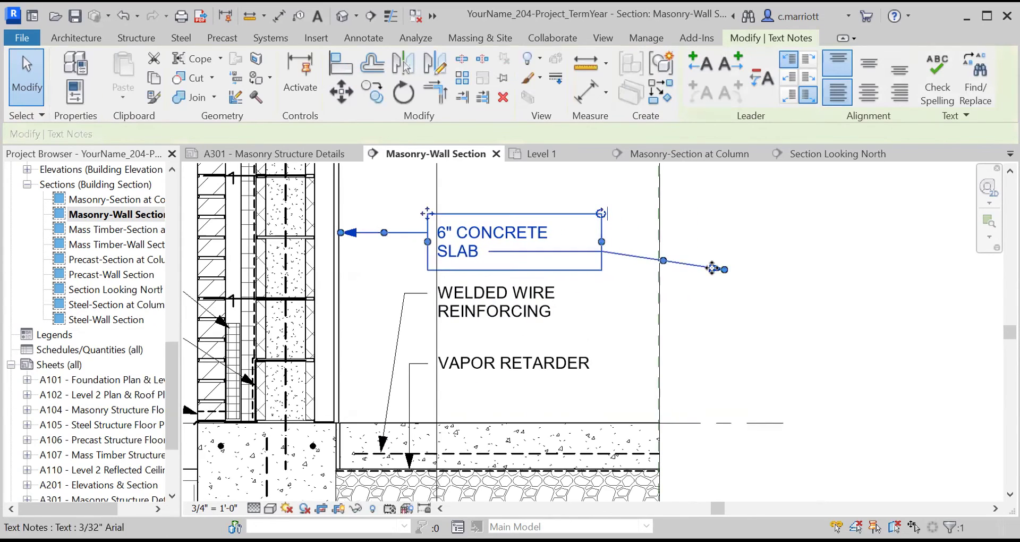
mouse_move(723, 269)
left_mouse_down()
mouse_move(609, 428)
mouse_move(615, 421)
left_mouse_up()
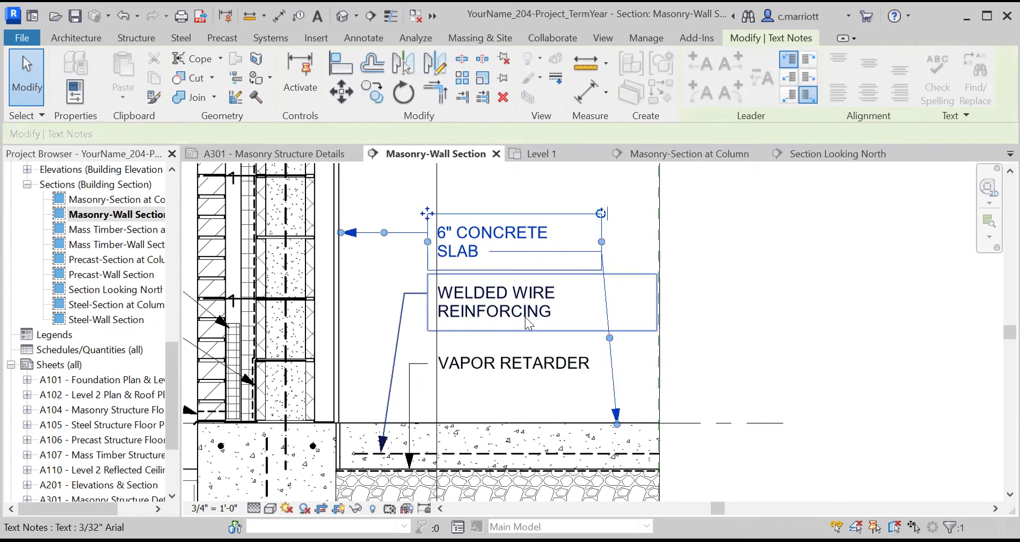
left_click(636, 209)
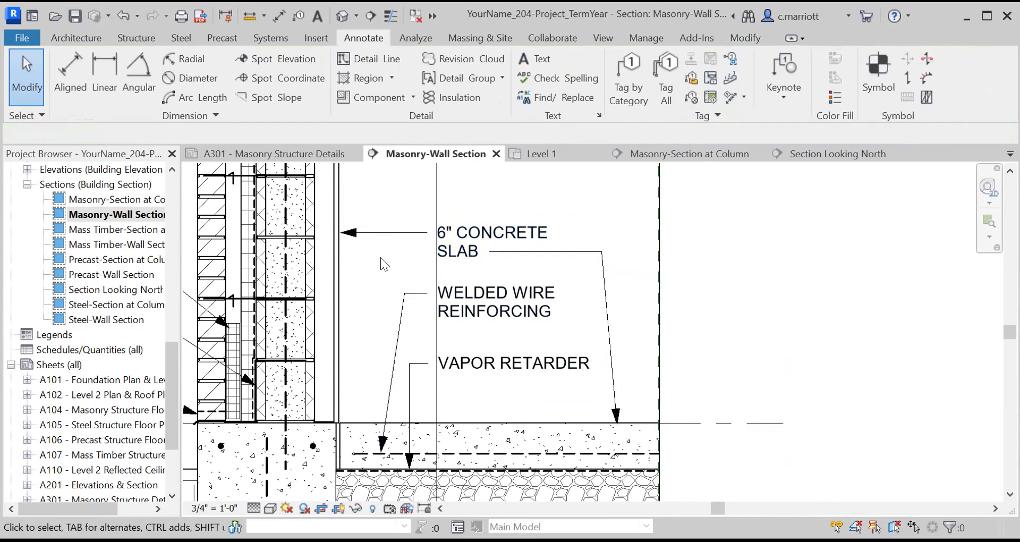
Add a second left-side leader to the 6" CONCRETE SLAB note.
left_click(374, 231)
key("Escape")
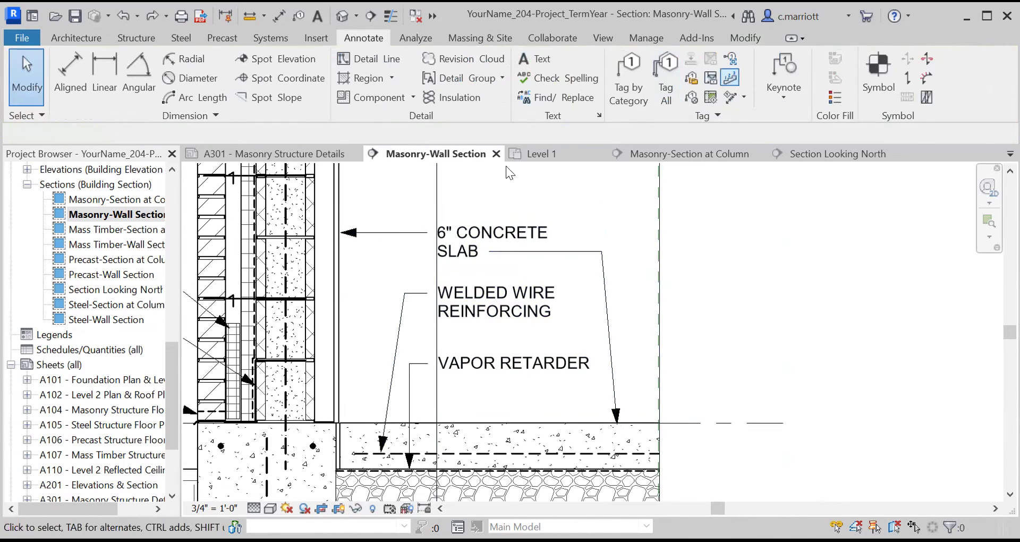
left_click(395, 232)
left_click(694, 61)
key("Escape")
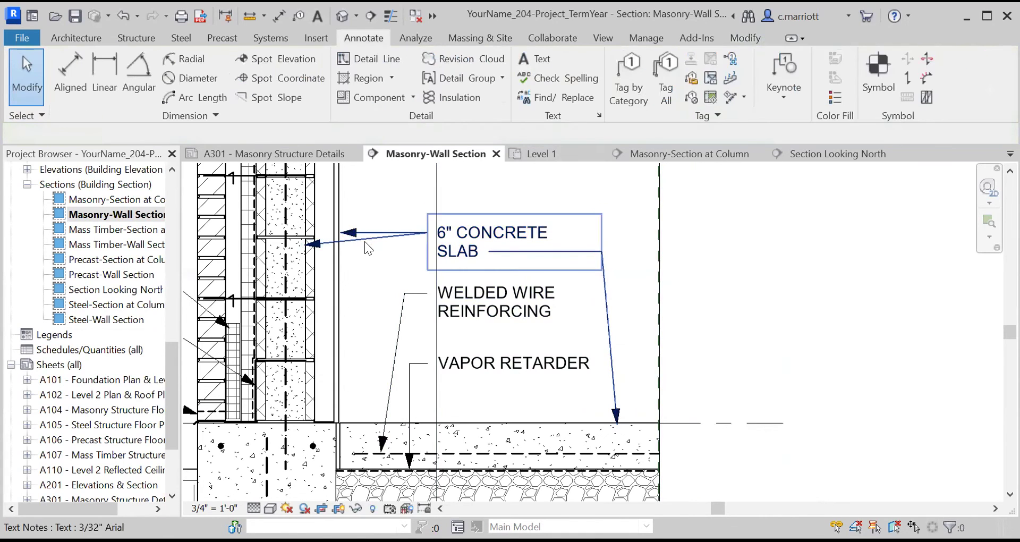
Remove all leaders from the 6" CONCRETE SLAB note.
left_click(360, 242)
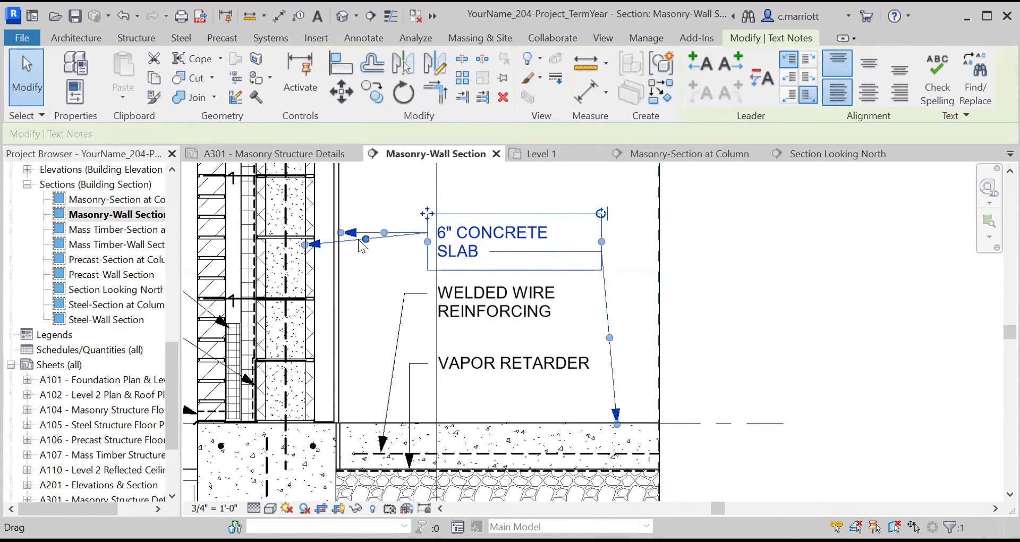
right_click(359, 233)
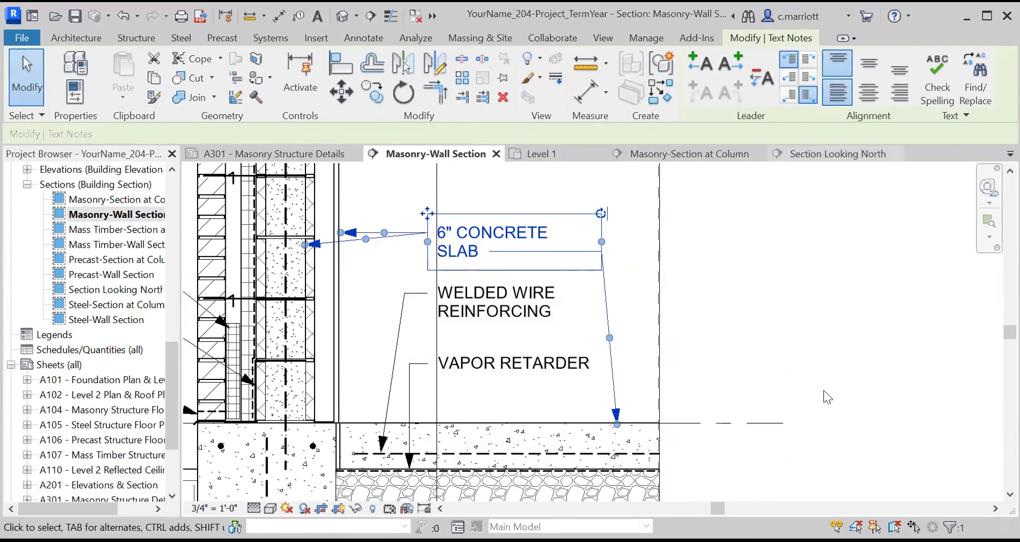
key("Escape")
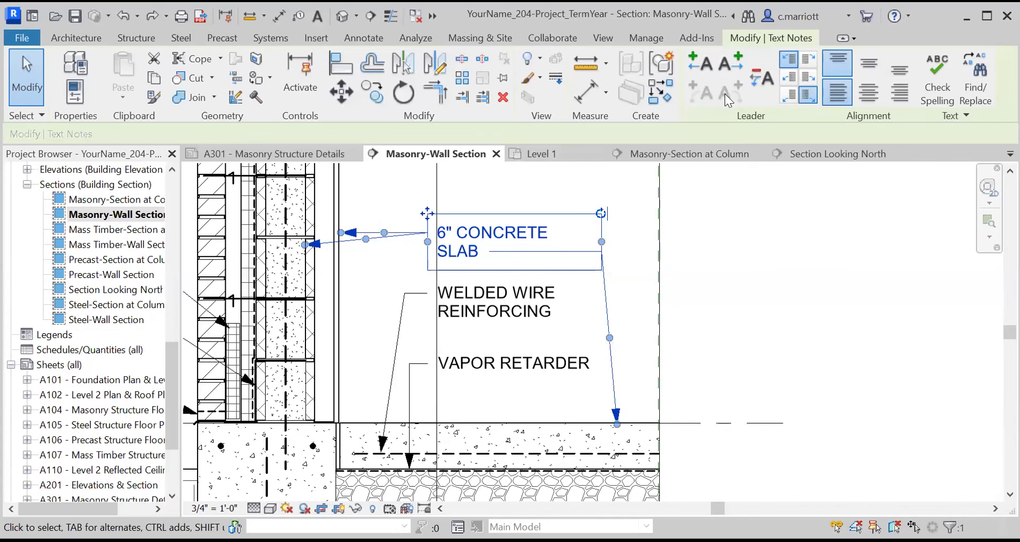
left_click(760, 78)
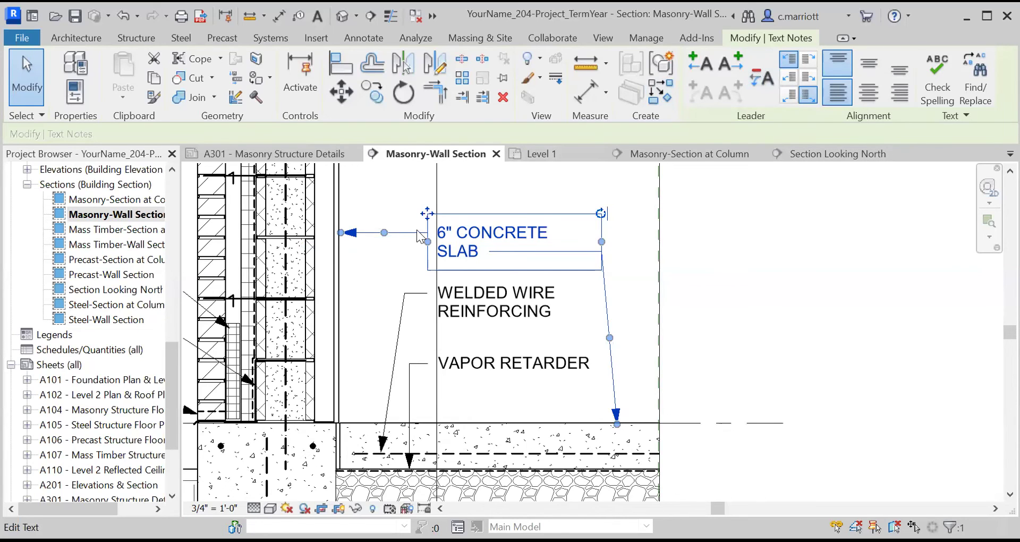
left_click(762, 75)
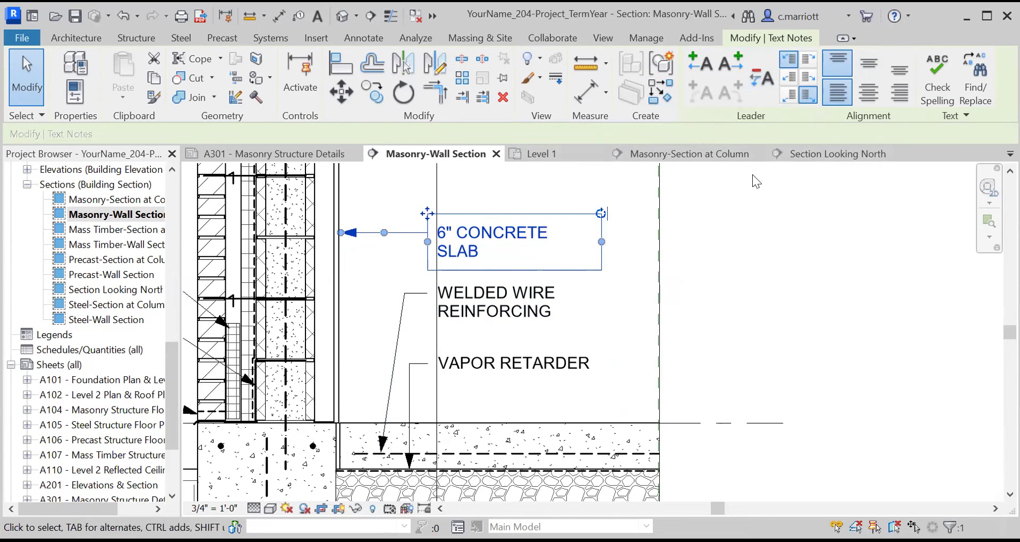
left_click(761, 78)
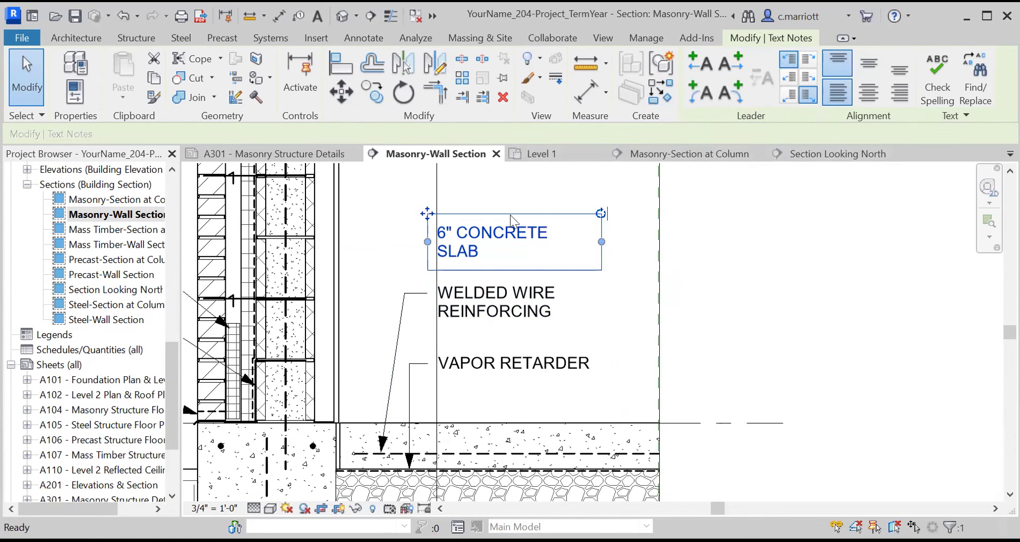
Give the 6" CONCRETE SLAB note a single right-side leader ending on the slab's top surface near the crop edge.
left_click(726, 63)
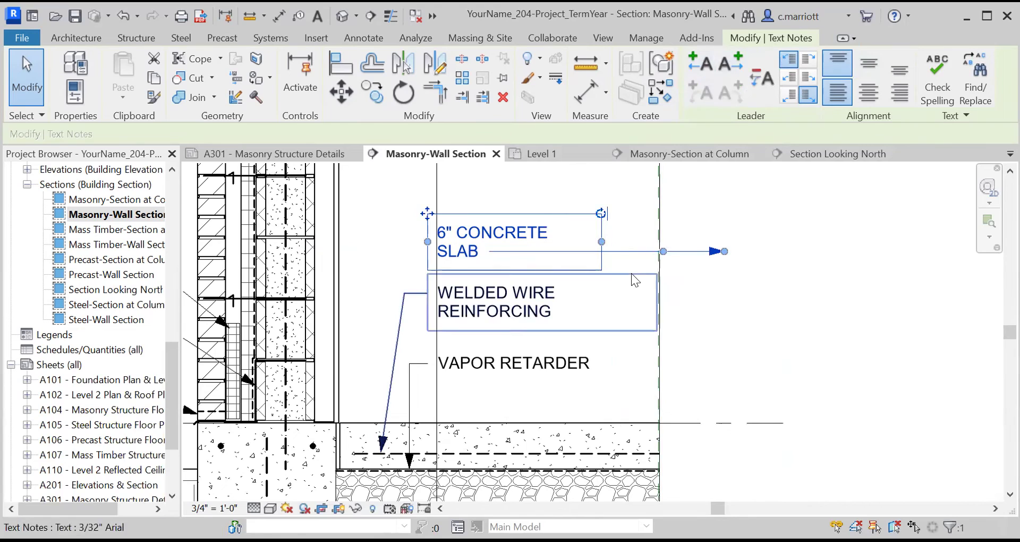
left_click_drag(725, 251, 632, 422)
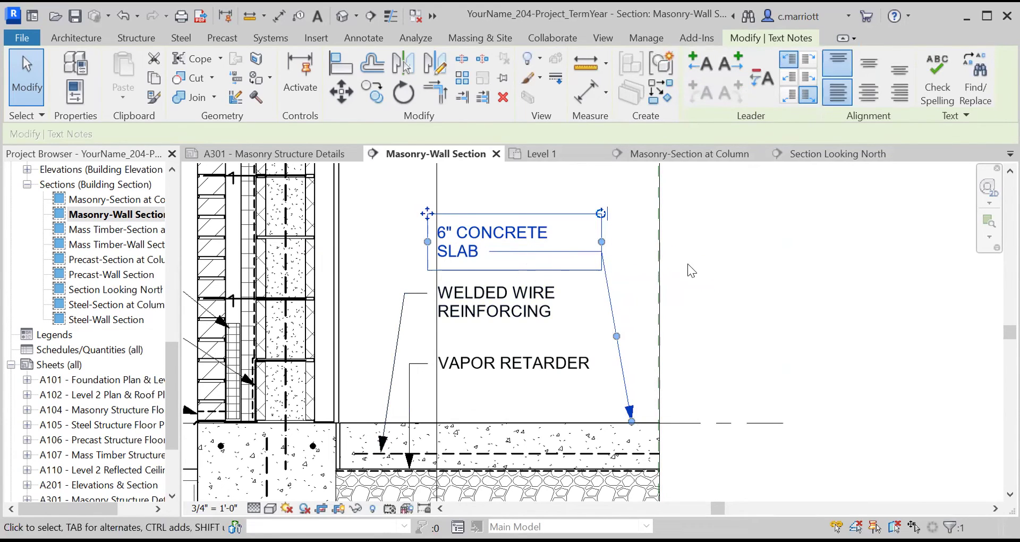
left_click(758, 303)
Shift the left edge of the LIGHT FIXTURE IN RECESSED COVE note right to the vertical alignment guide.
scroll(671, 355, "down", 4)
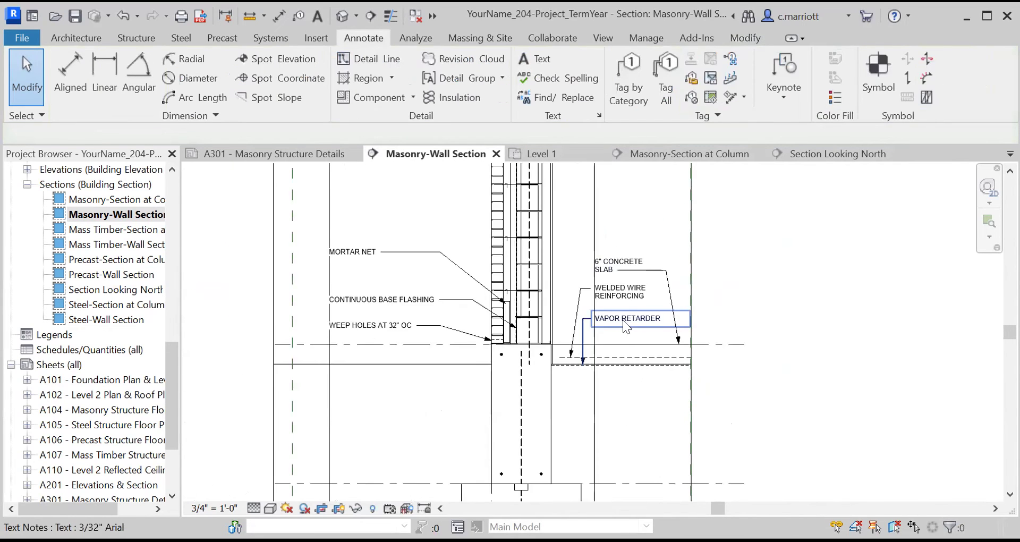
scroll(622, 319, "up", 2)
scroll(620, 172, "down", 2)
middle_click_drag(620, 173, 505, 510)
middle_click_drag(540, 213, 540, 284)
scroll(538, 277, "up", 2)
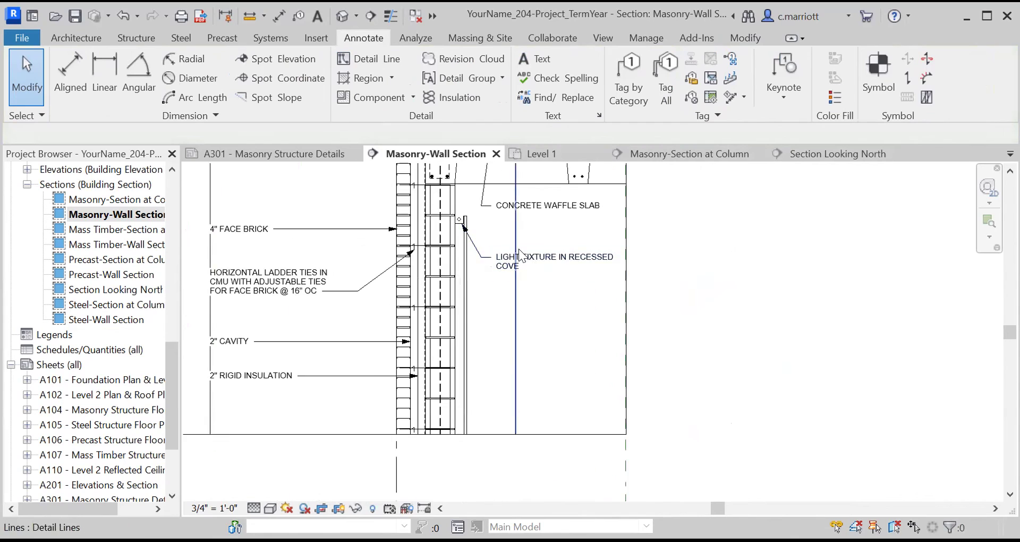
left_click(518, 257)
left_click_drag(475, 268, 504, 264)
Shift the left edge of the CONCRETE WAFFLE SLAB note right to the vertical alignment guide.
middle_click_drag(573, 303, 585, 388)
left_click(534, 269)
left_click_drag(488, 268, 516, 275)
left_click(664, 309)
scroll(600, 318, "down", 4)
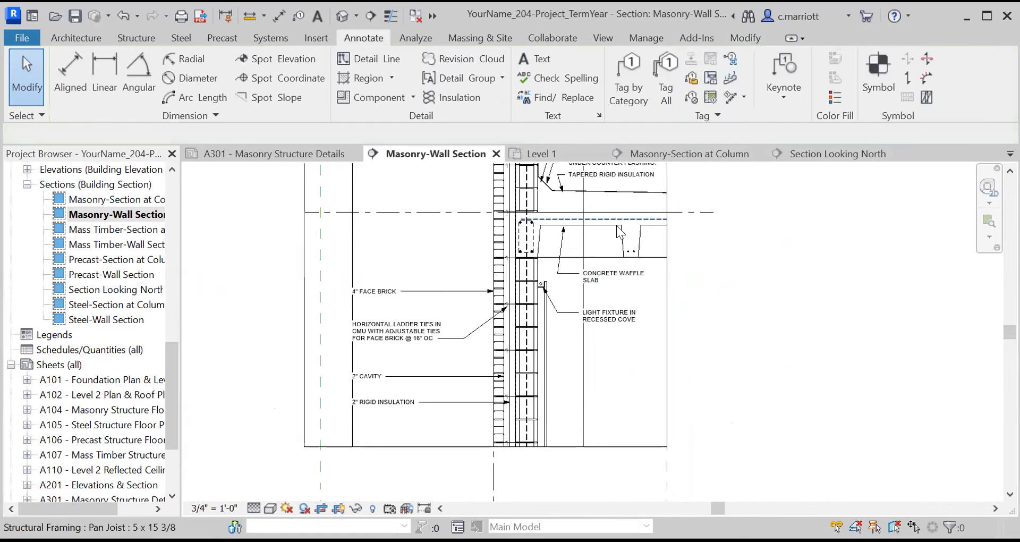
Shift the counter flashing, cant strip, single-ply roofing membrane and tapered rigid insulation notes right to the vertical alignment guide.
scroll(598, 286, "up", 3)
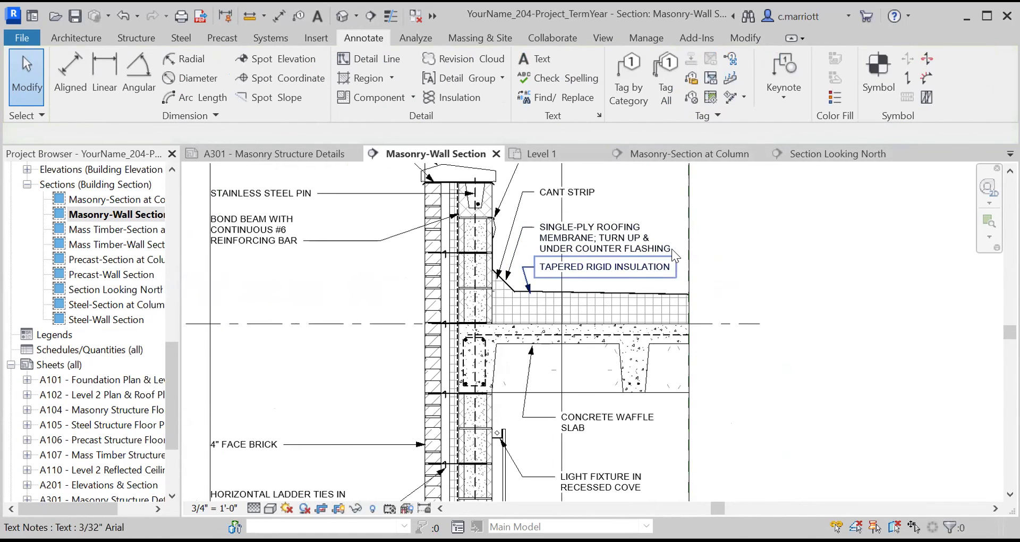
middle_click_drag(595, 274, 601, 313)
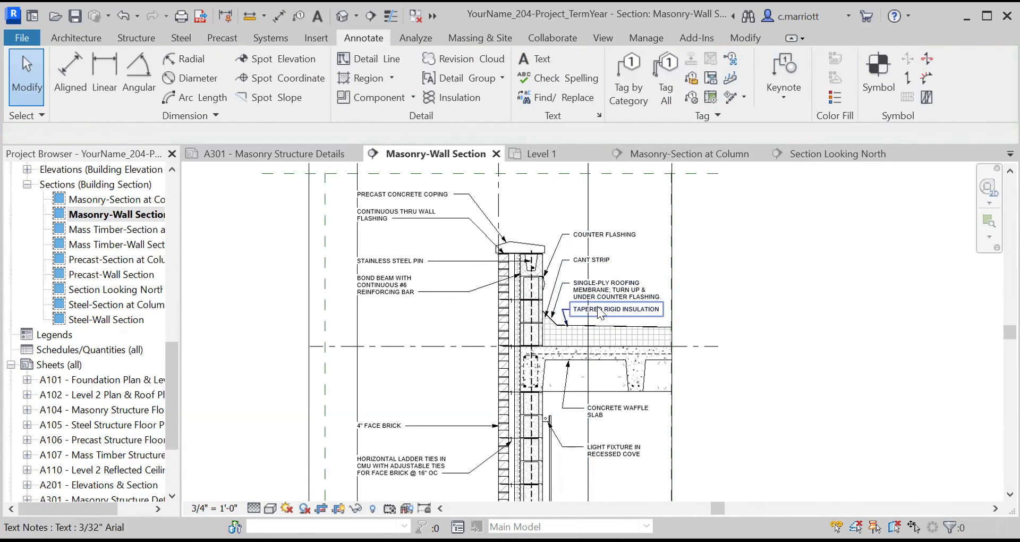
scroll(599, 313, "up", 3)
left_click(558, 313)
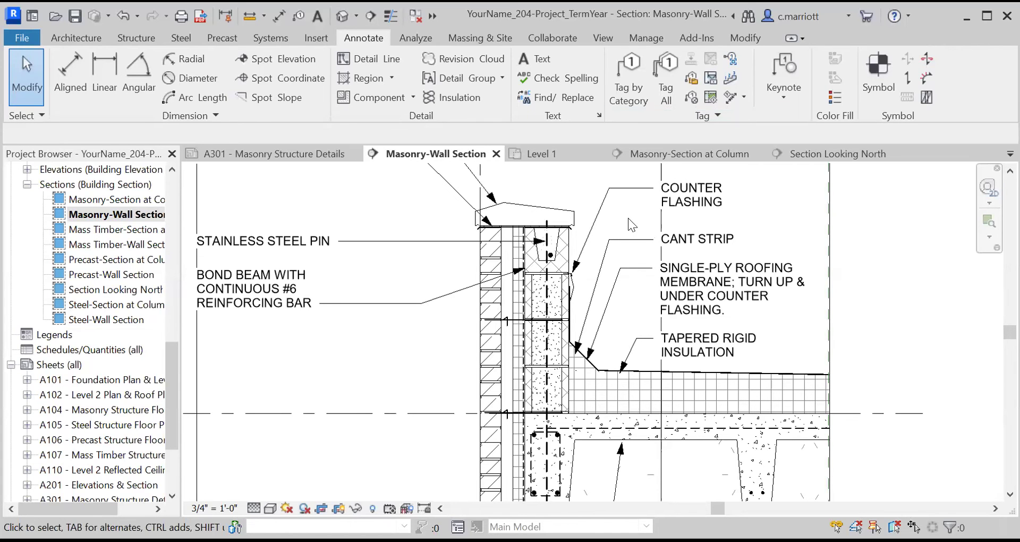
Examine the foundation wall, footing and base notes for alignment with the vertical guides and accurate leader targets.
scroll(628, 218, "down", 5)
scroll(660, 302, "up", 5)
middle_click_drag(666, 363, 698, 330)
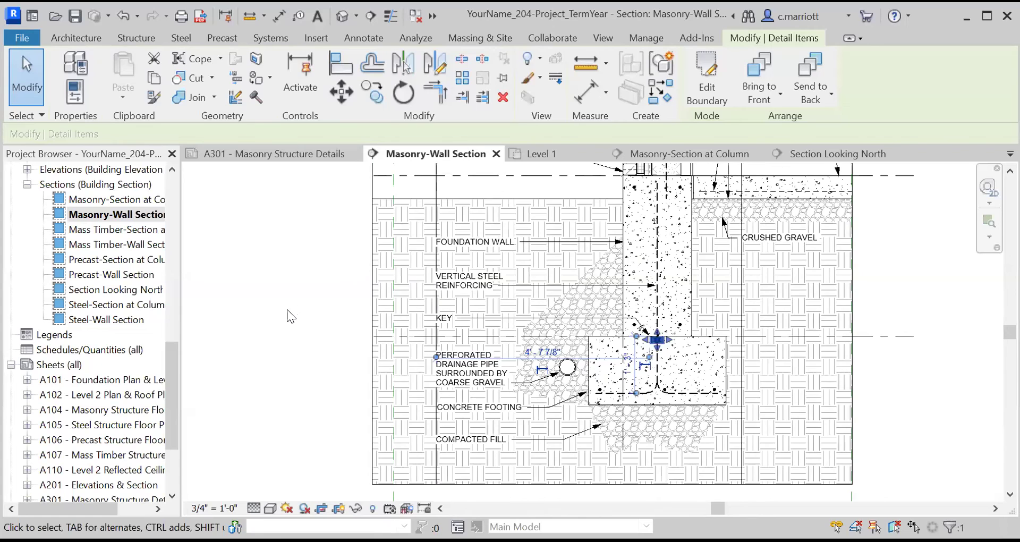
scroll(287, 294, "down", 1)
middle_click_drag(287, 293, 282, 282)
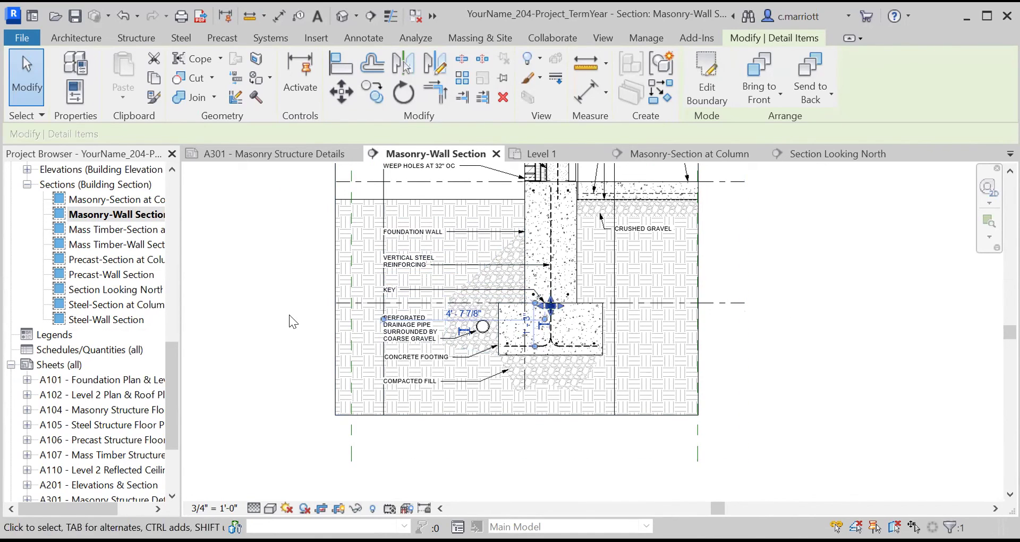
key("Escape")
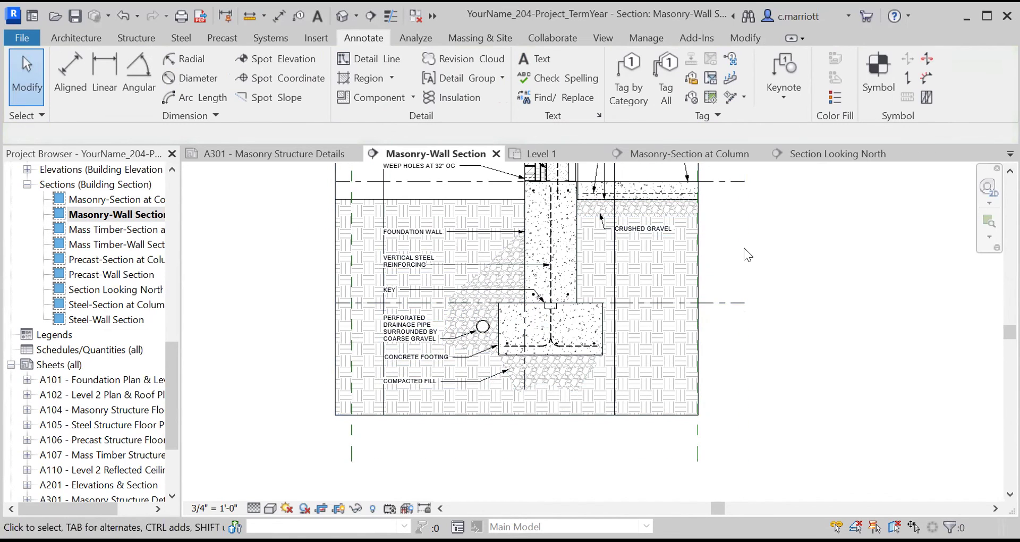
middle_click_drag(282, 302, 330, 333)
scroll(578, 354, "up", 1)
scroll(582, 361, "up", 2)
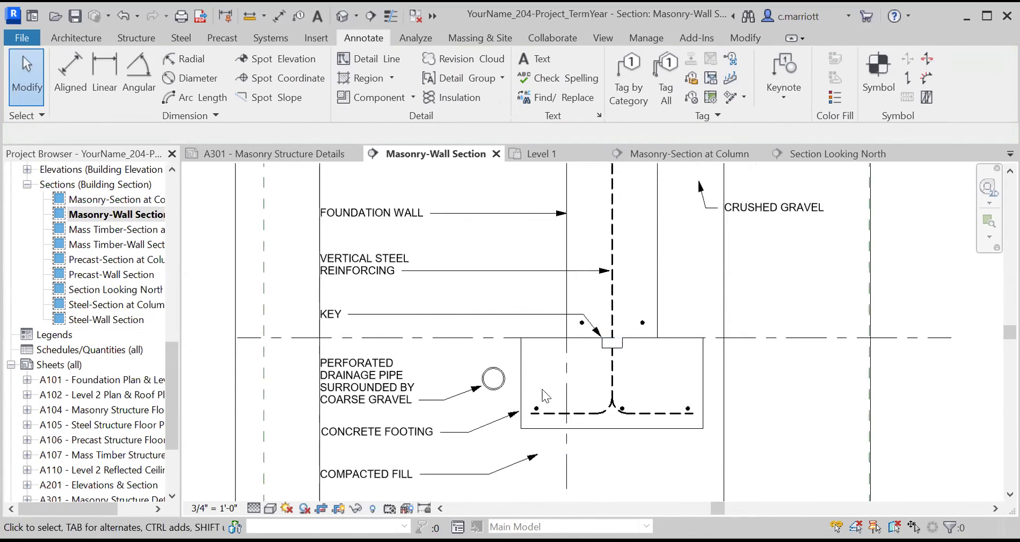
scroll(452, 413, "up", 1)
scroll(451, 412, "down", 2)
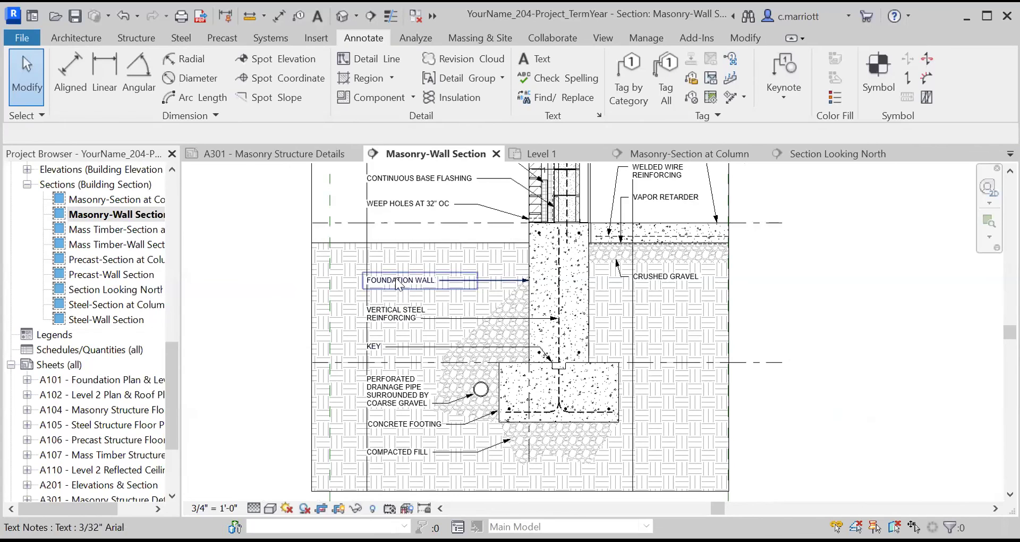
scroll(395, 254, "up", 1)
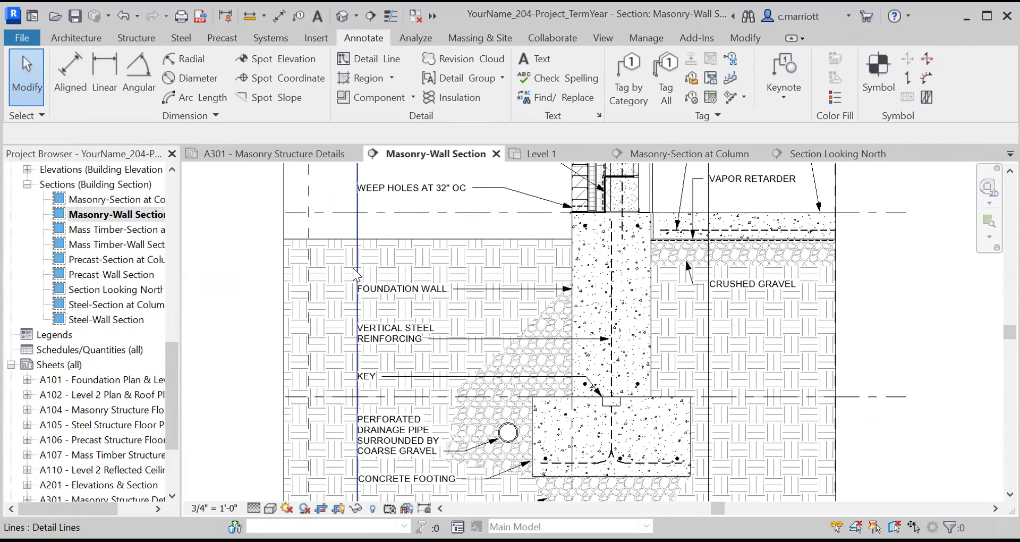
scroll(353, 267, "down", 3)
mouse_move(271, 308)
middle_mouse_down()
mouse_move(310, 328)
mouse_move(351, 314)
mouse_move(329, 300)
middle_mouse_up()
scroll(310, 329, "down", 1)
scroll(351, 314, "up", 3)
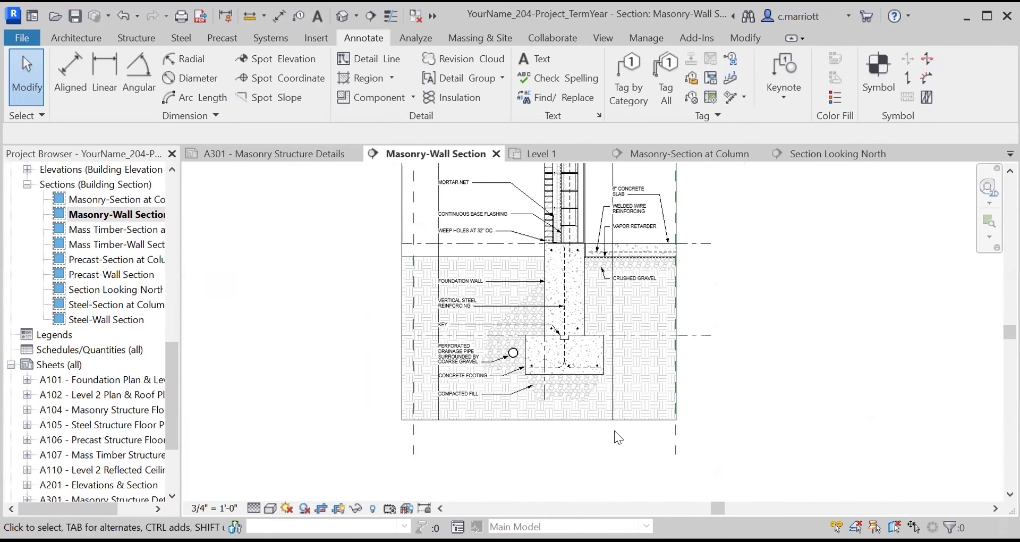
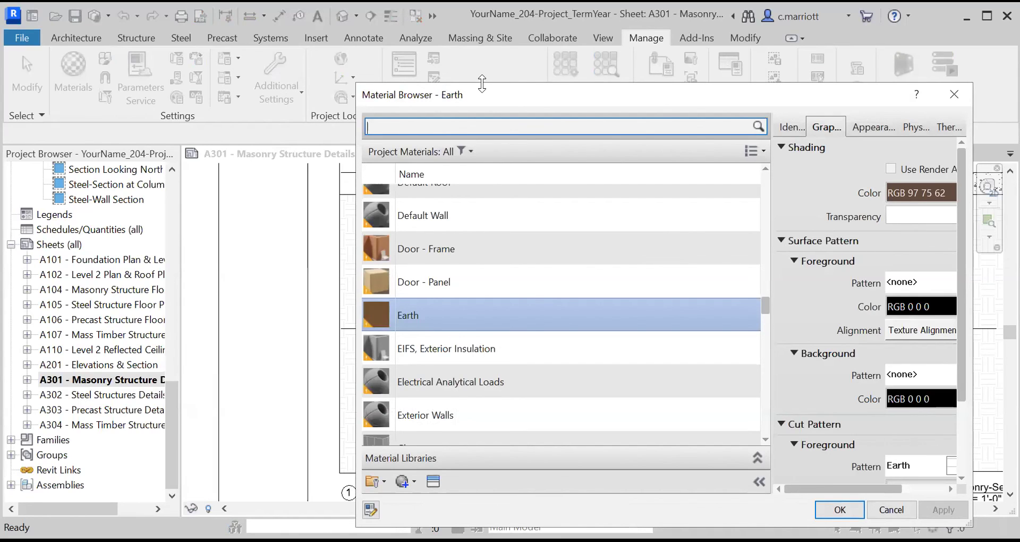
Review the Earth material's foreground cut pattern and the import scale of its Earth fill pattern.
scroll(633, 304, "up", 1)
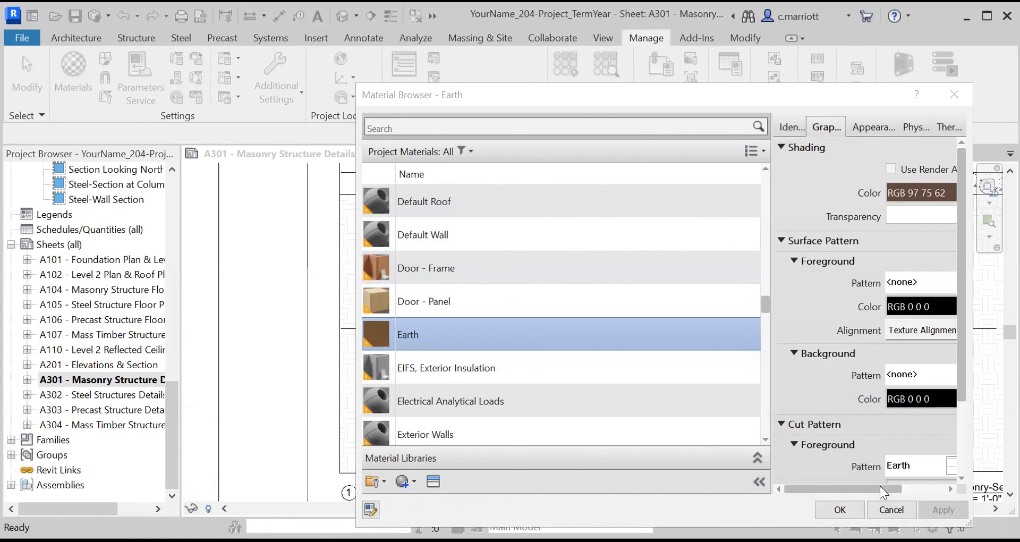
left_click_drag(879, 485, 926, 496)
left_click(884, 466)
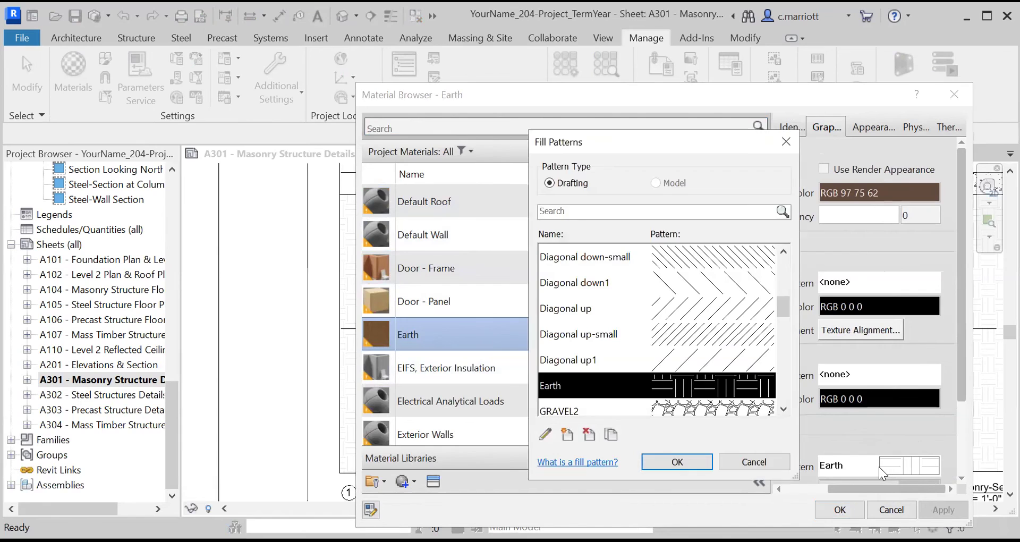
left_click(543, 435)
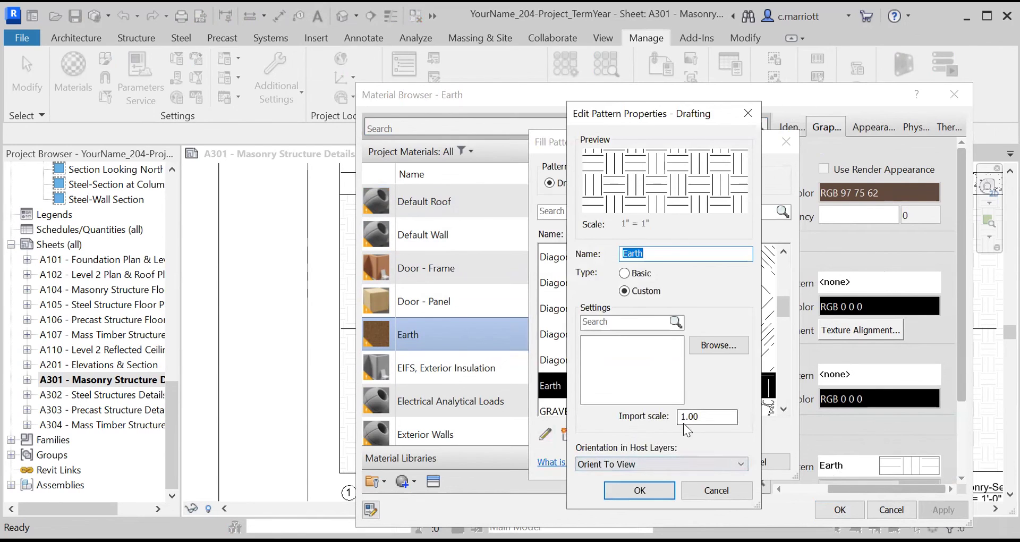
left_click(645, 487)
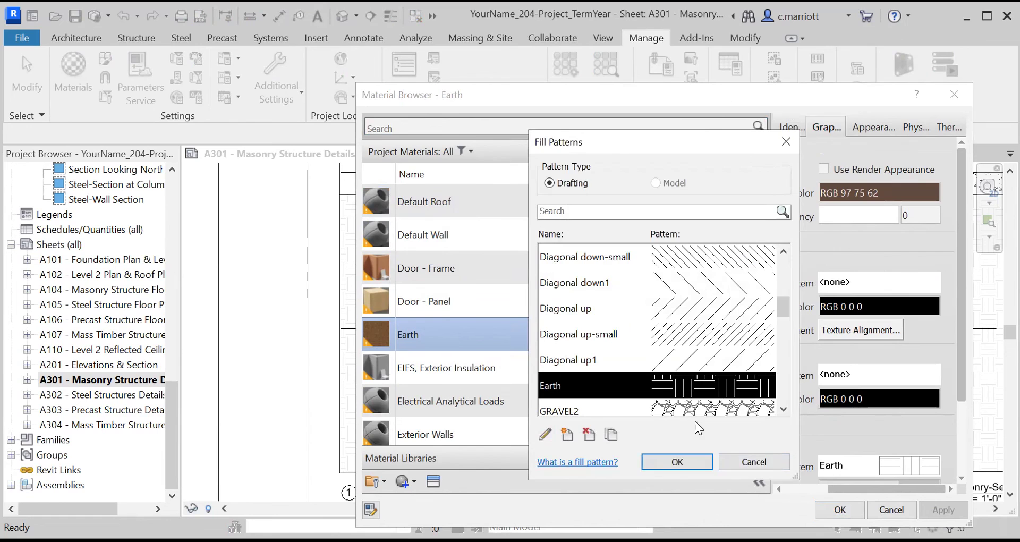
left_click(666, 461)
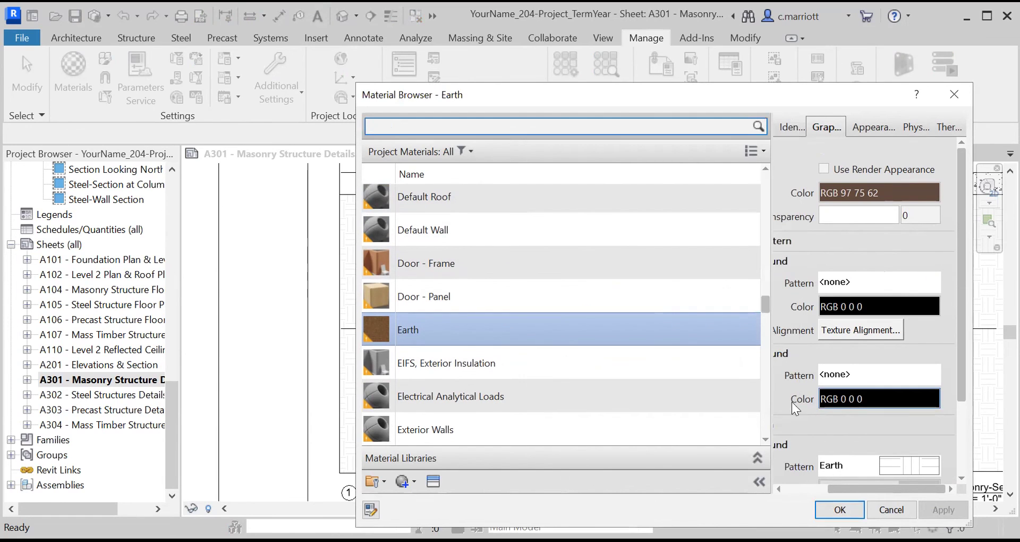
Set the Earth material's background surface pattern color to RGB 192-192-192 and save the material changes.
left_click(821, 397)
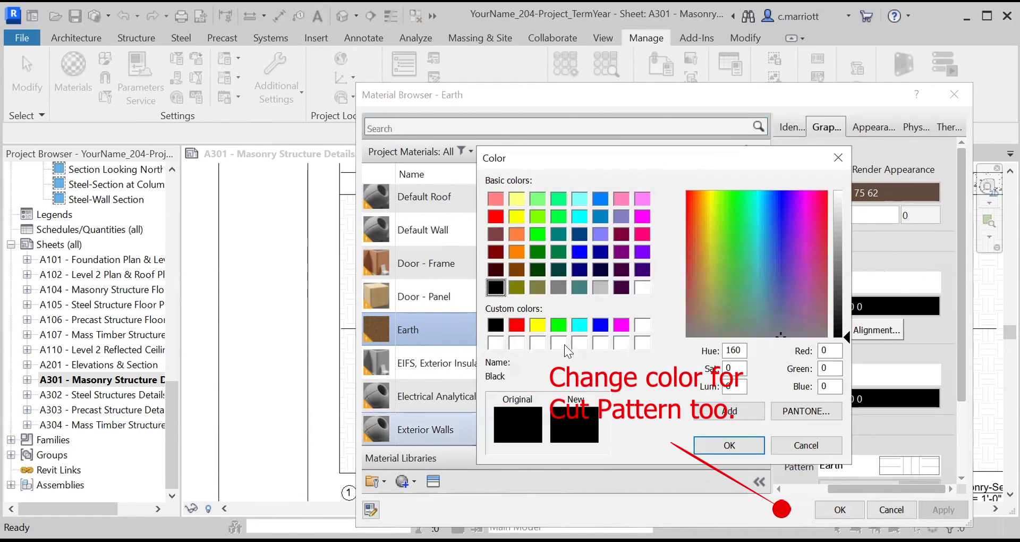
left_click(600, 287)
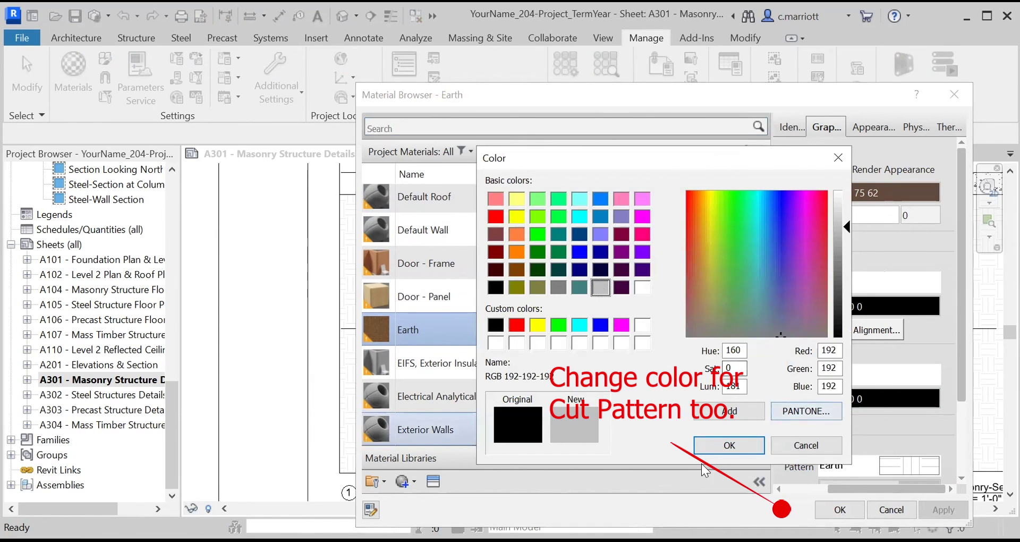
left_click(726, 446)
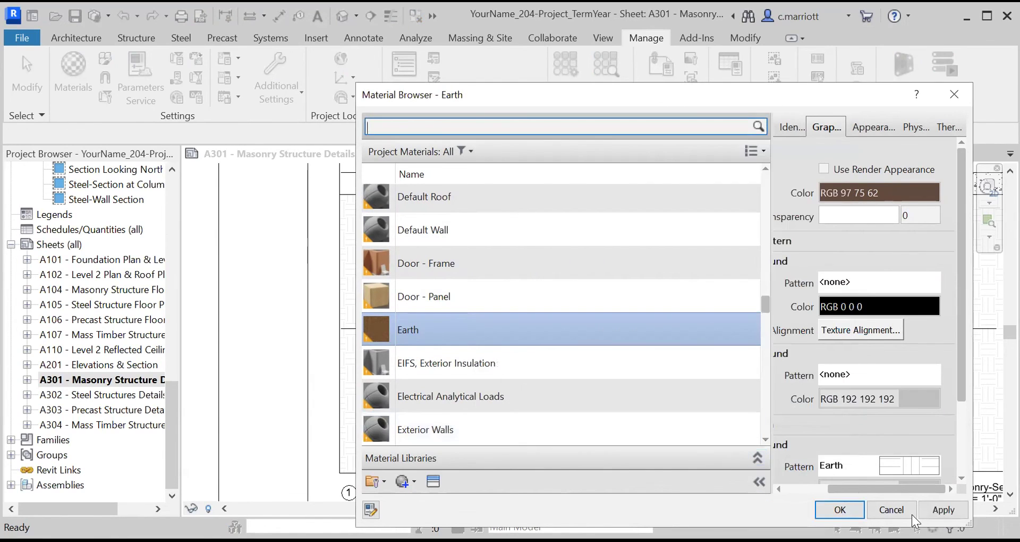
left_click(942, 508)
left_click(831, 510)
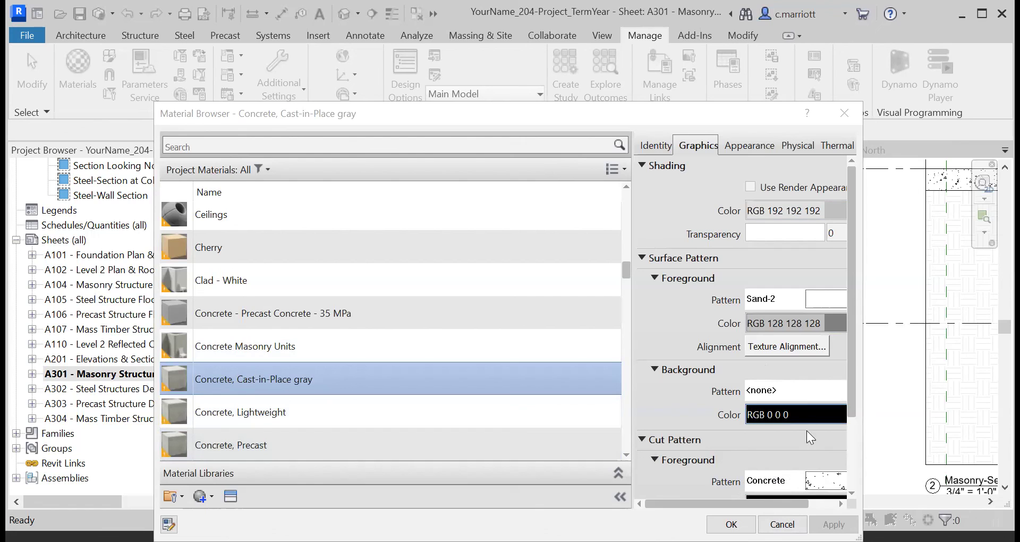
Check the import scale of the Concrete fill pattern used as the foreground cut pattern of Concrete, Cast-in-Place gray.
left_click(824, 486)
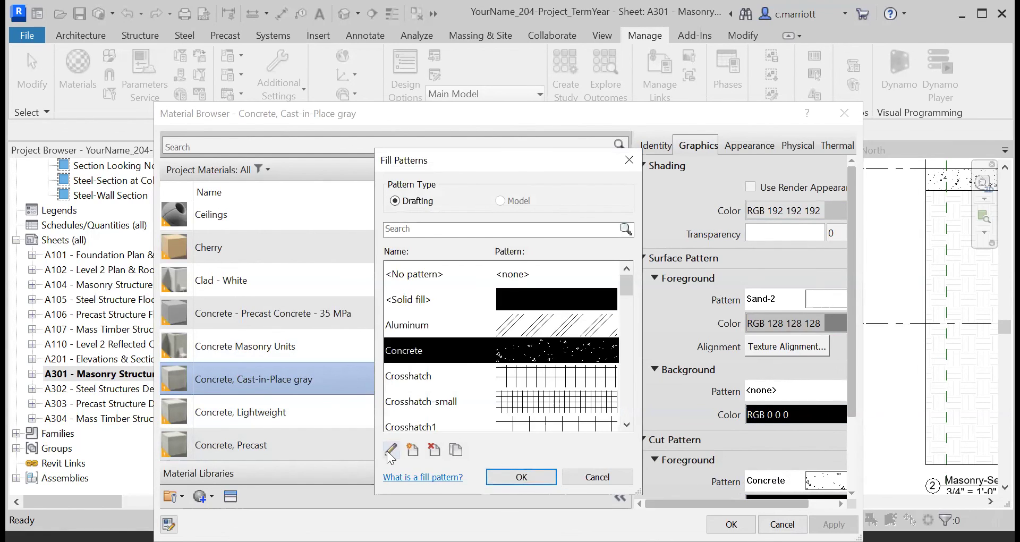
left_click(390, 451)
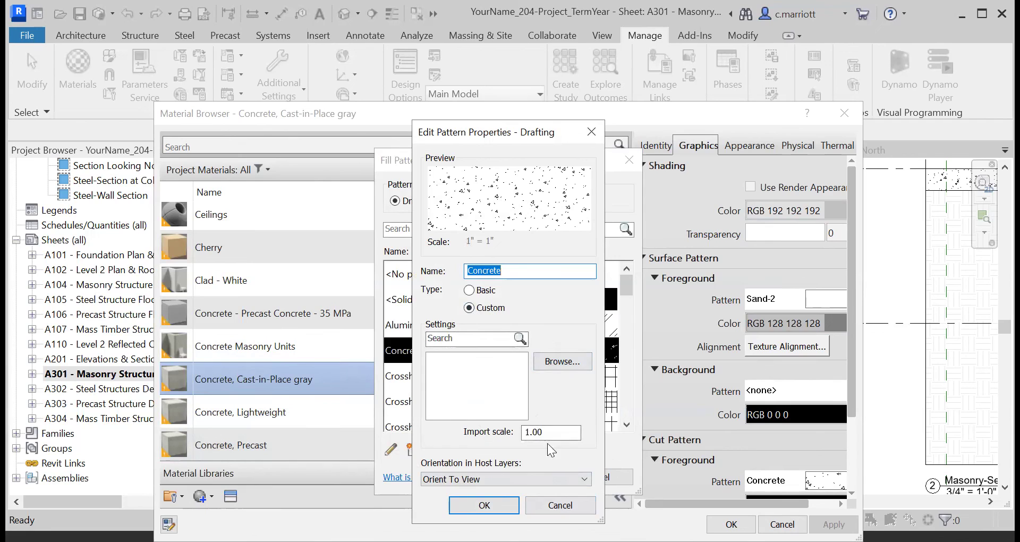
left_click(548, 506)
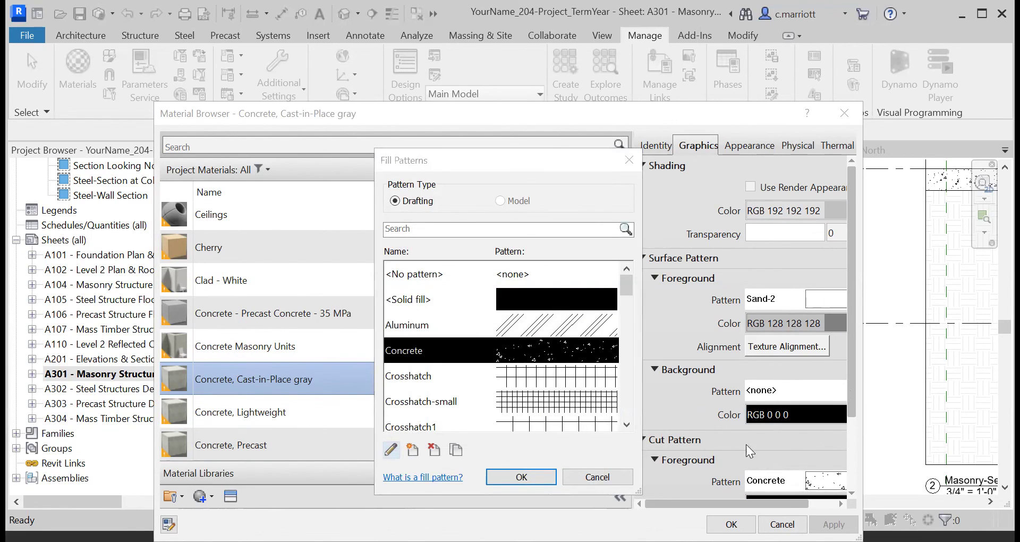
left_click(576, 477)
Set the foreground cut pattern color of Concrete, Cast-in-Place gray to RGB 128-128-128 and save the material.
left_click_drag(848, 395, 851, 428)
left_click(755, 458)
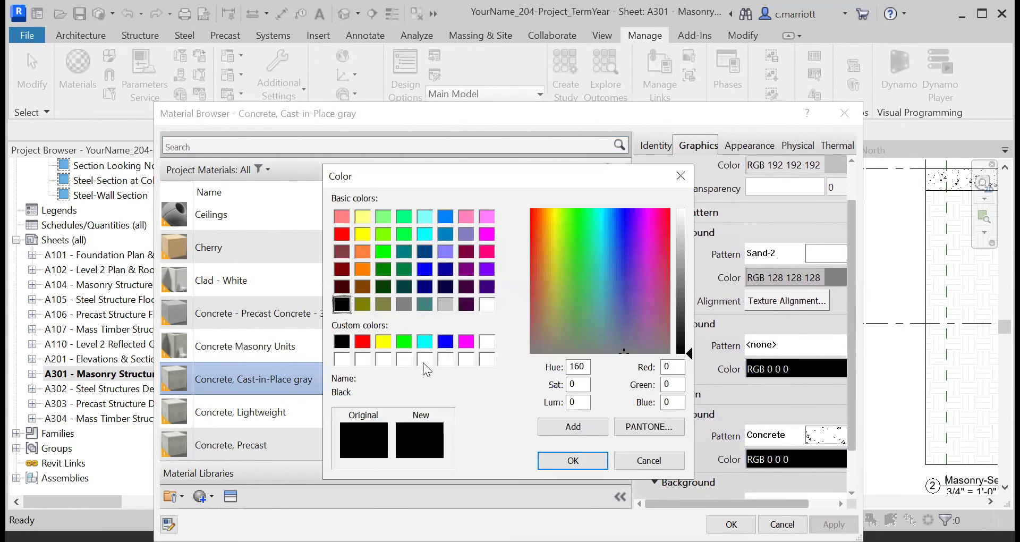
left_click(403, 303)
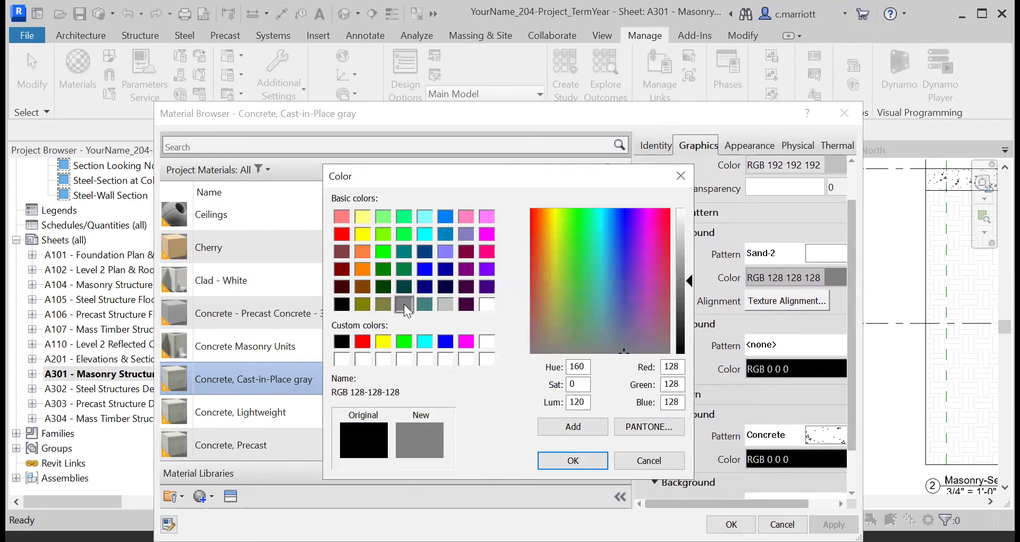
left_click(572, 460)
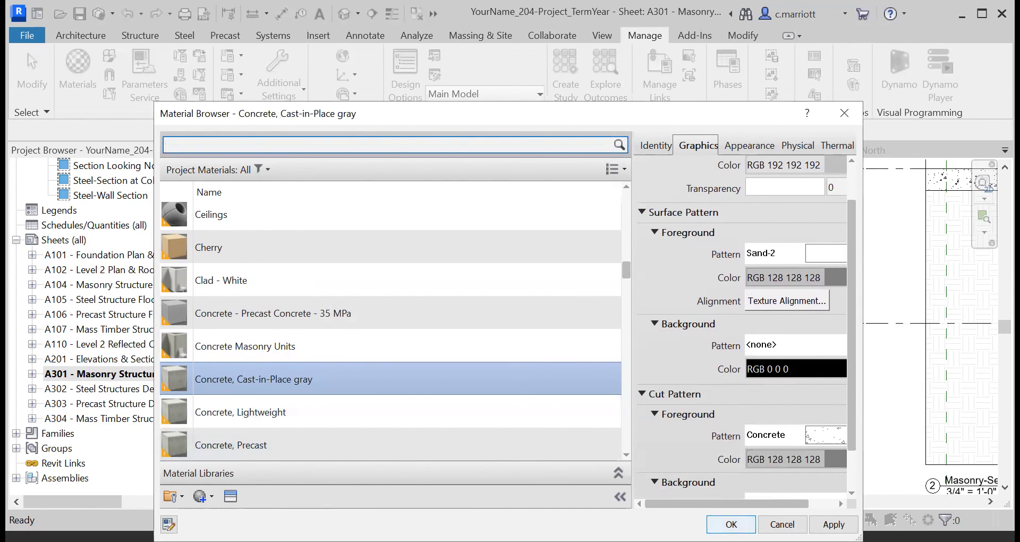
left_click(731, 523)
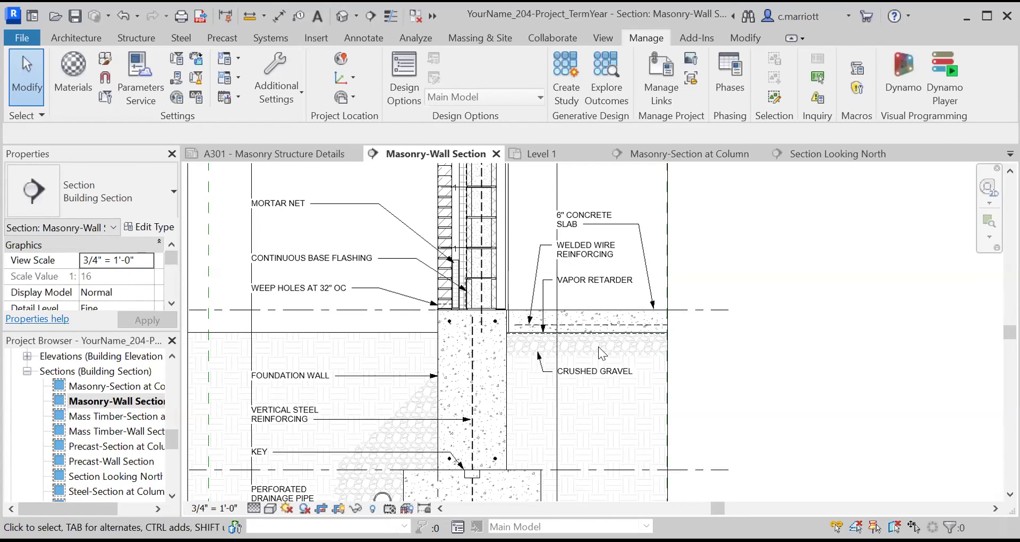
Set the foreground pattern color of the Gravel filled region type under the slab to RGB 128-128-128.
left_click(591, 346)
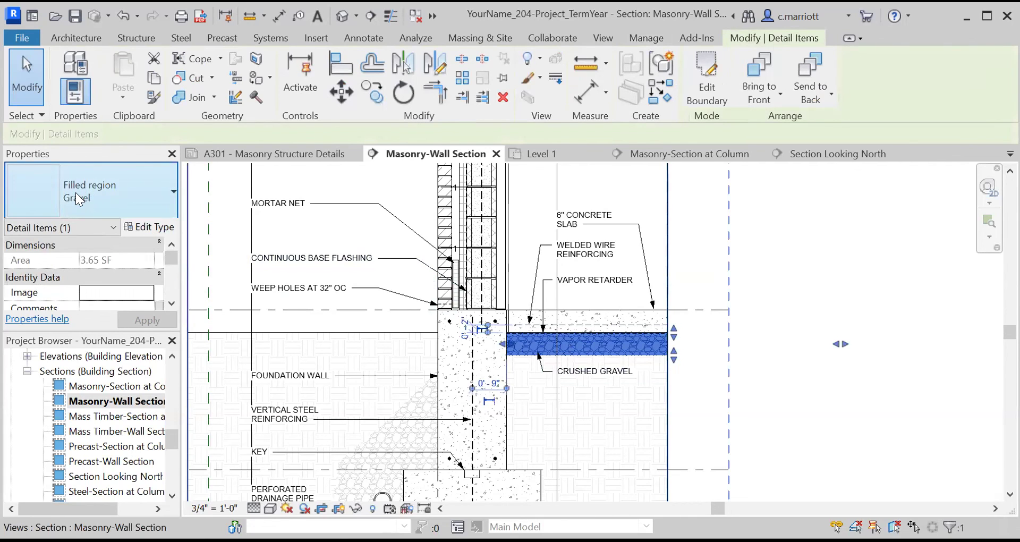
left_click(149, 229)
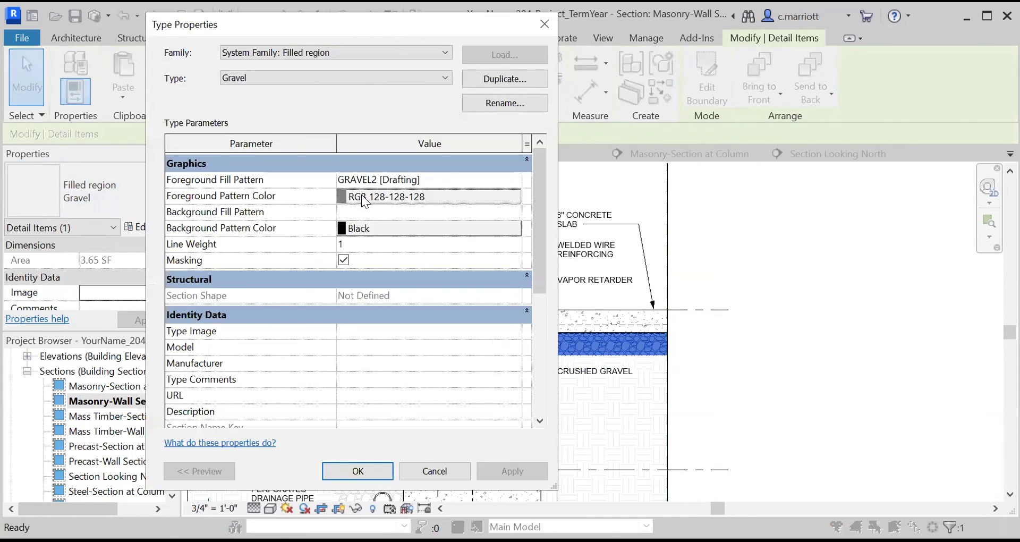
left_click(415, 221)
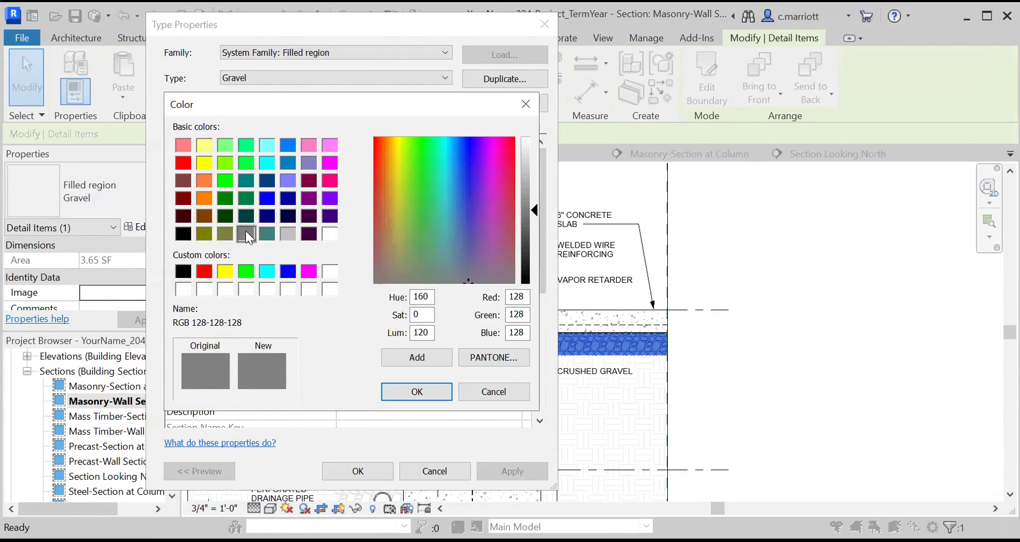
left_click(412, 391)
left_click(490, 470)
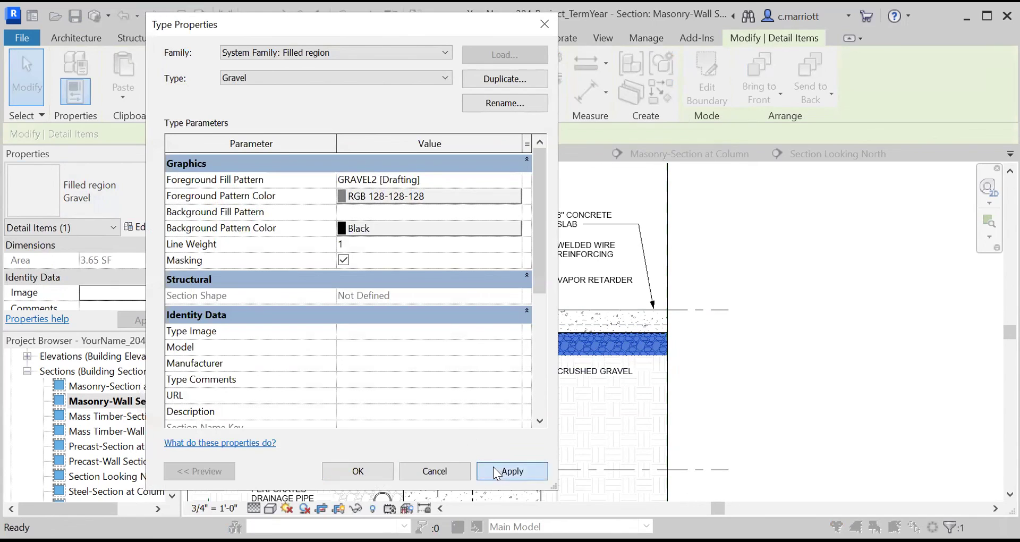
left_click(356, 470)
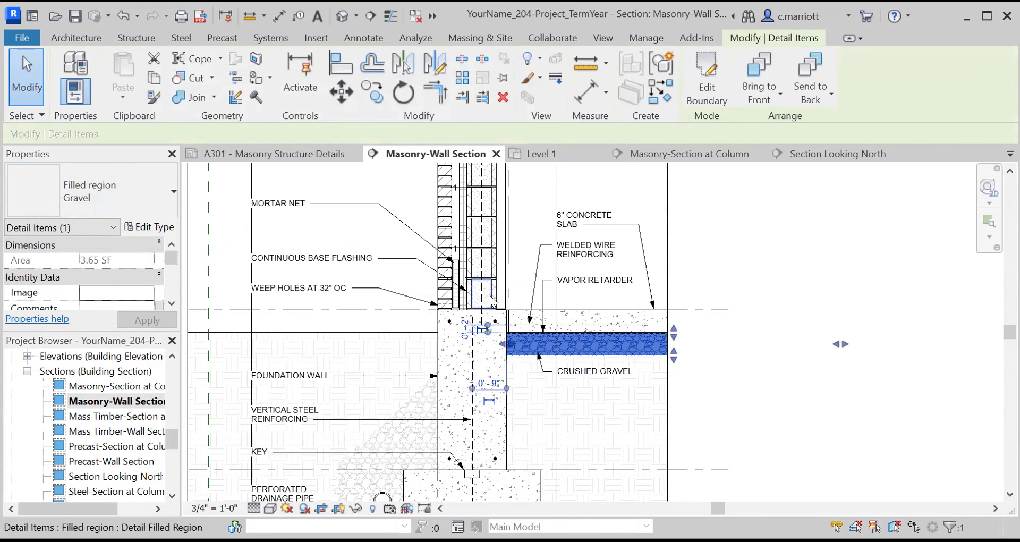
Set the foreground pattern color of the Grout filled region type at the wall base to RGB 128-128-128.
left_click(484, 295)
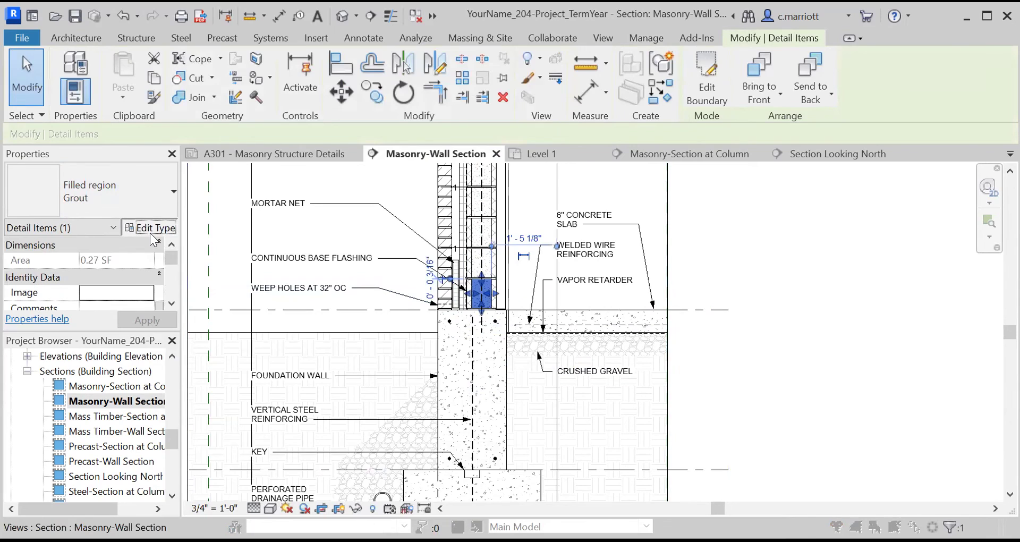
left_click(151, 232)
left_click(362, 196)
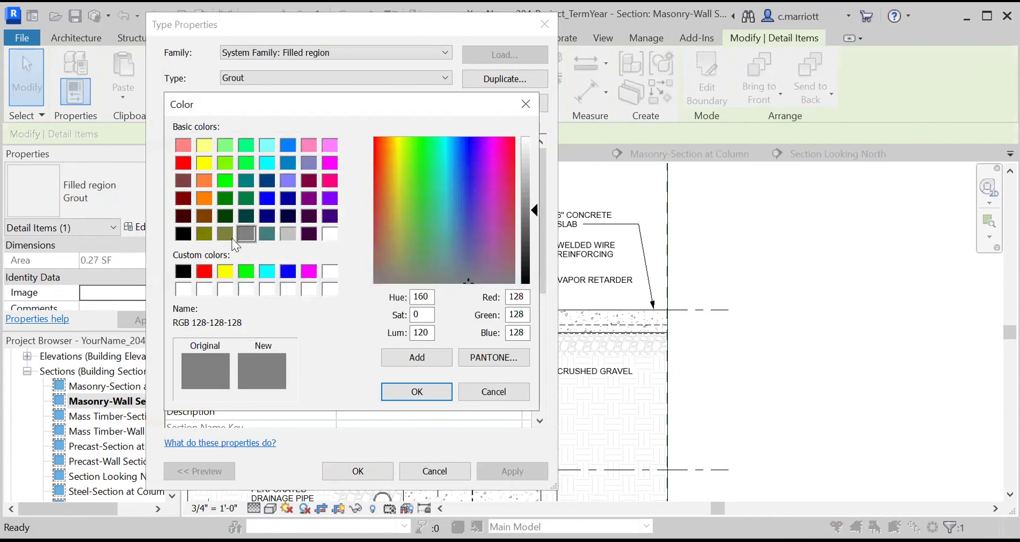
left_click(413, 392)
left_click(503, 470)
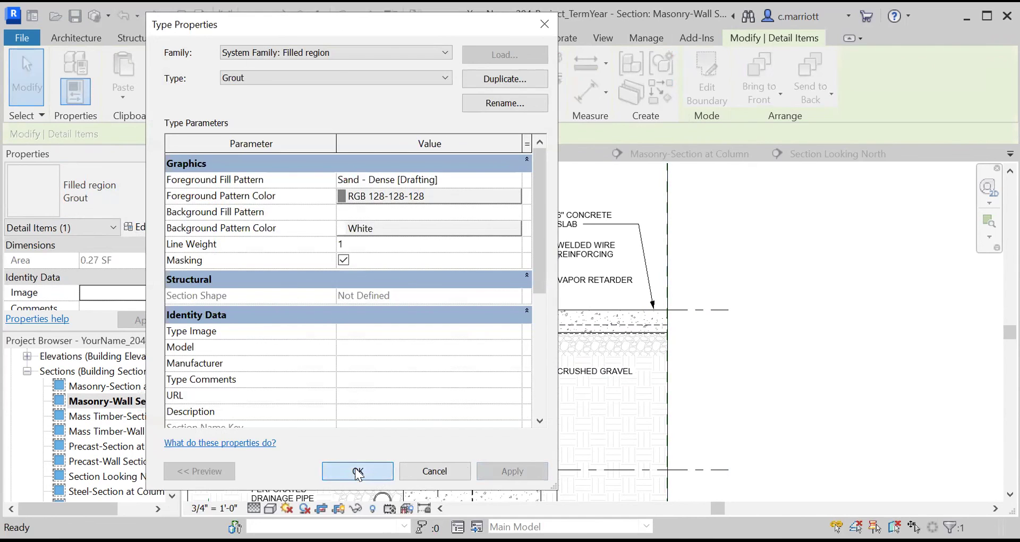
Accept the Grout filled region type changes and clear the region selection.
left_click(358, 470)
key("Escape")
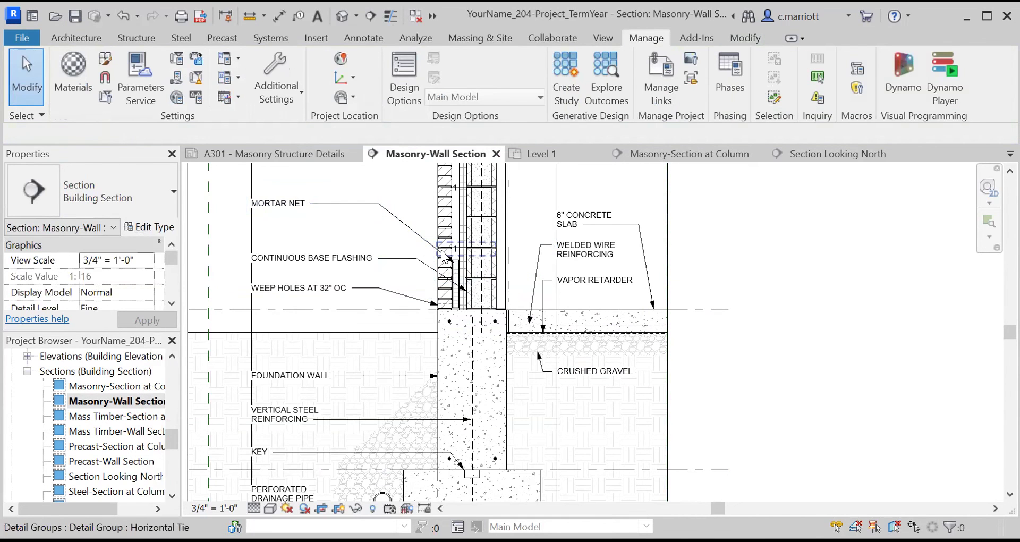
Check the foreground pattern color of the Crosshatch-Small filled region type used for the mortar net at the wall base.
scroll(455, 275, "up", 2)
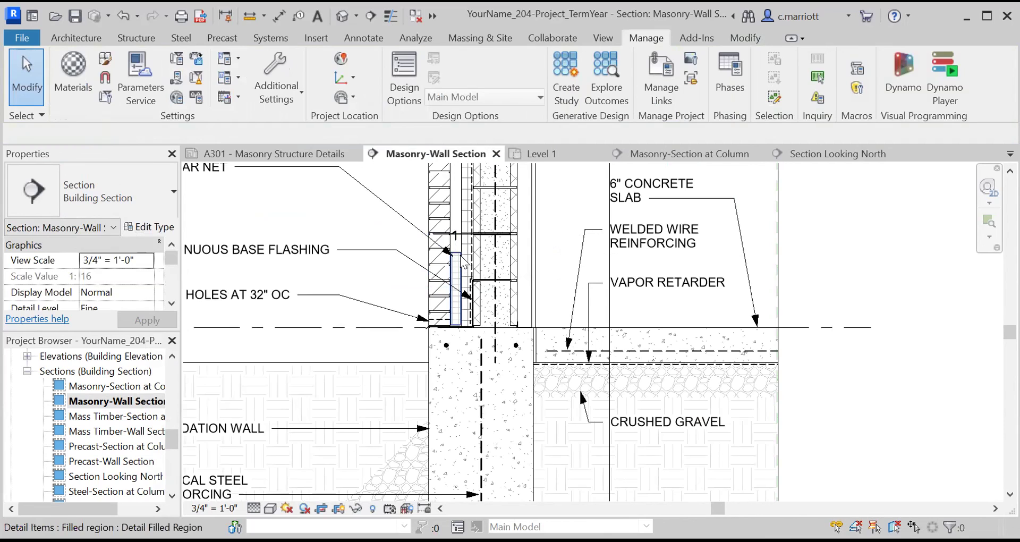
left_click(455, 282)
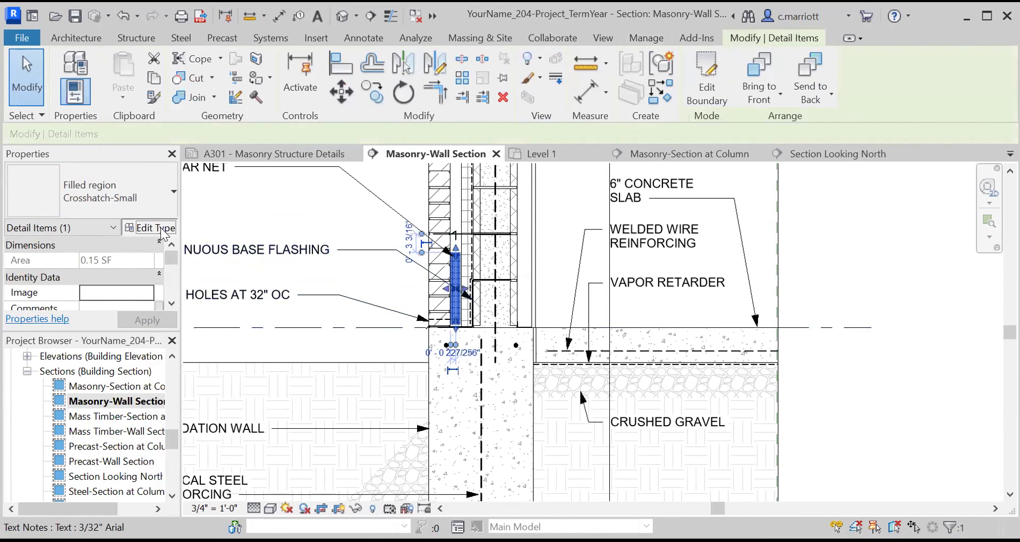
left_click(150, 227)
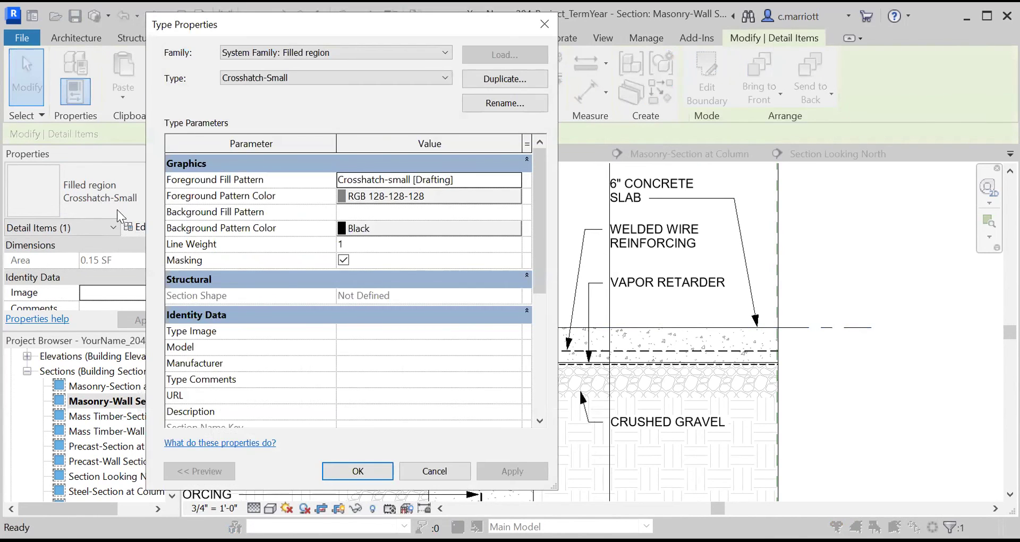
left_click(394, 198)
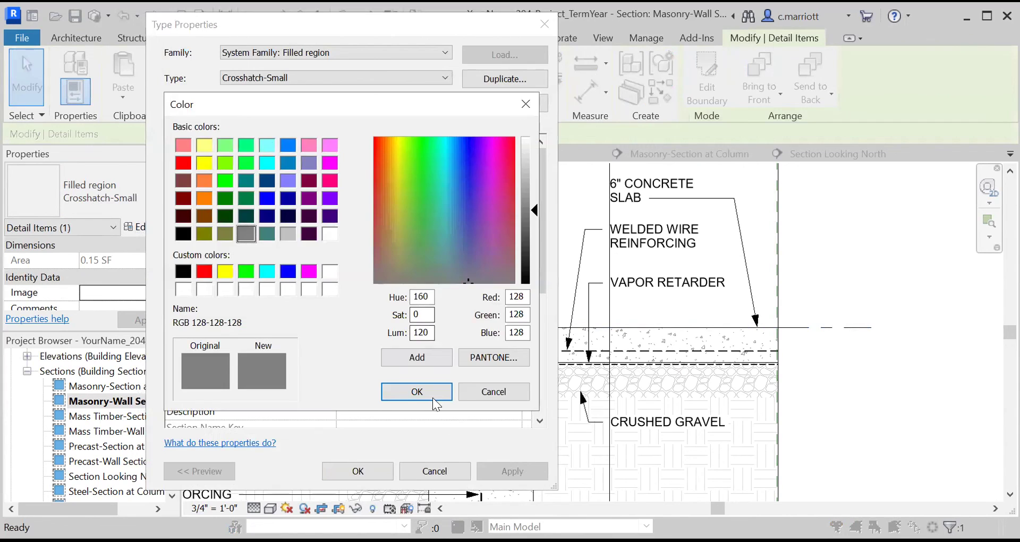
left_click(503, 473)
left_click(346, 469)
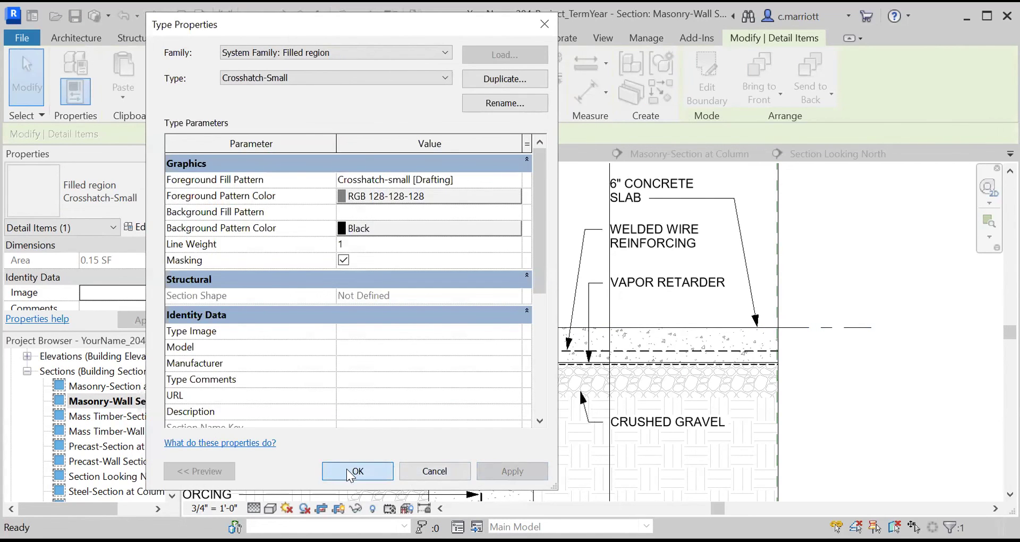
Set the foreground cut pattern color of the Rigid insulation material to RGB 128-128-128 and save the material.
left_click(311, 214)
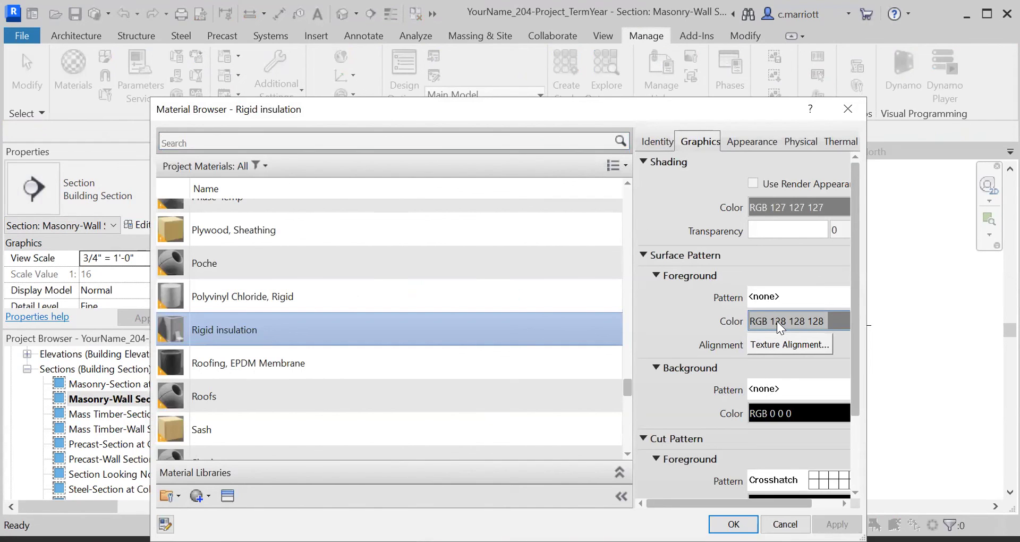
scroll(816, 420, "down", 3)
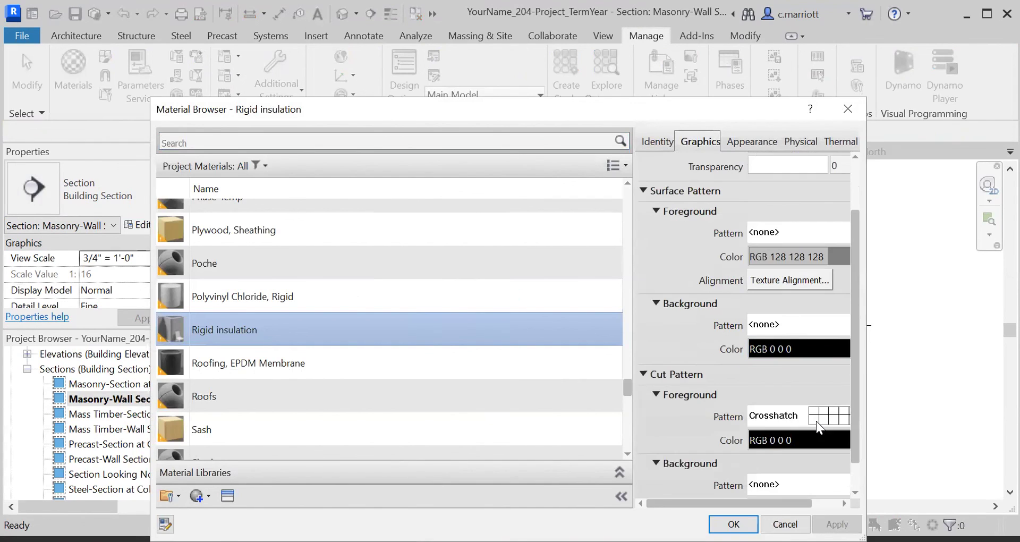
left_click(768, 441)
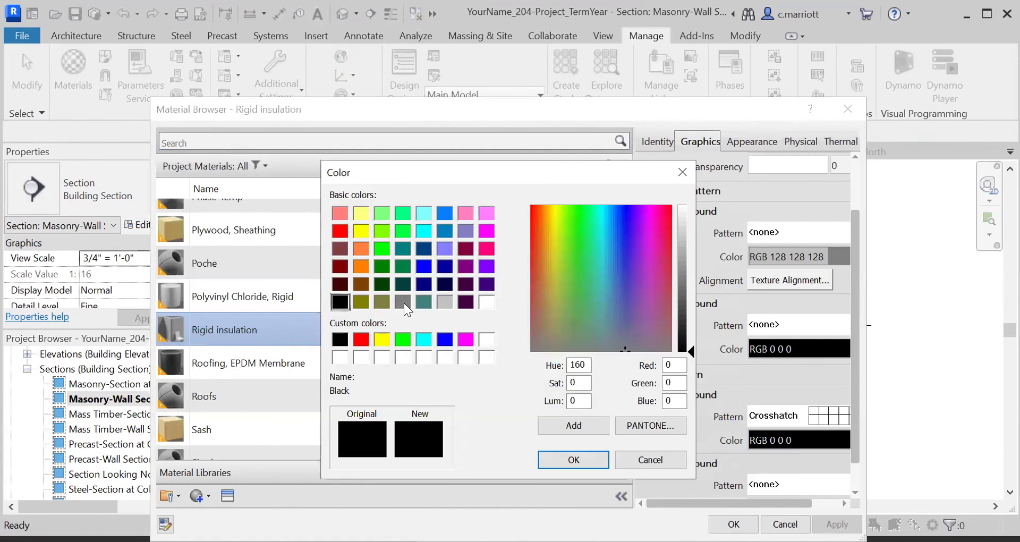
left_click(403, 301)
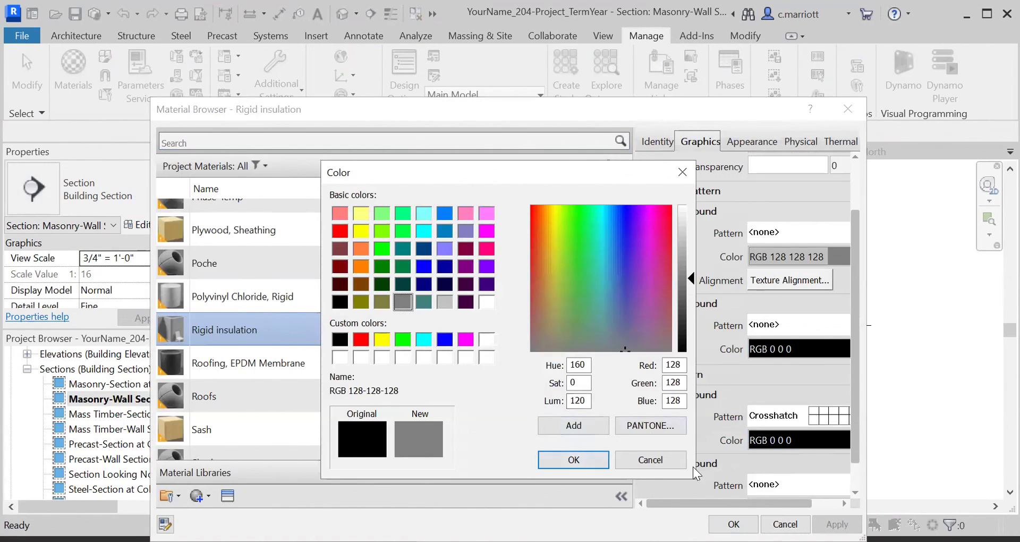
left_click(569, 463)
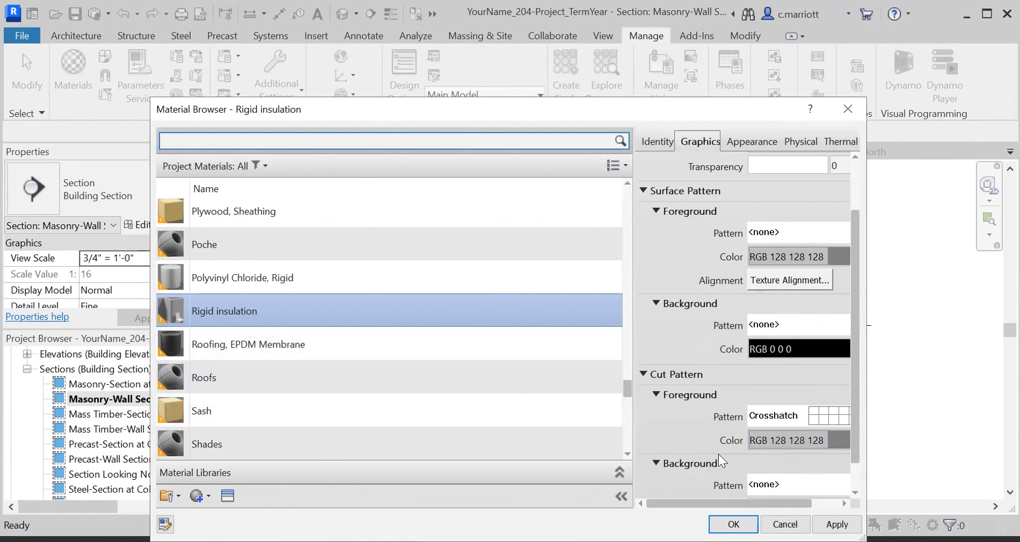
left_click(836, 523)
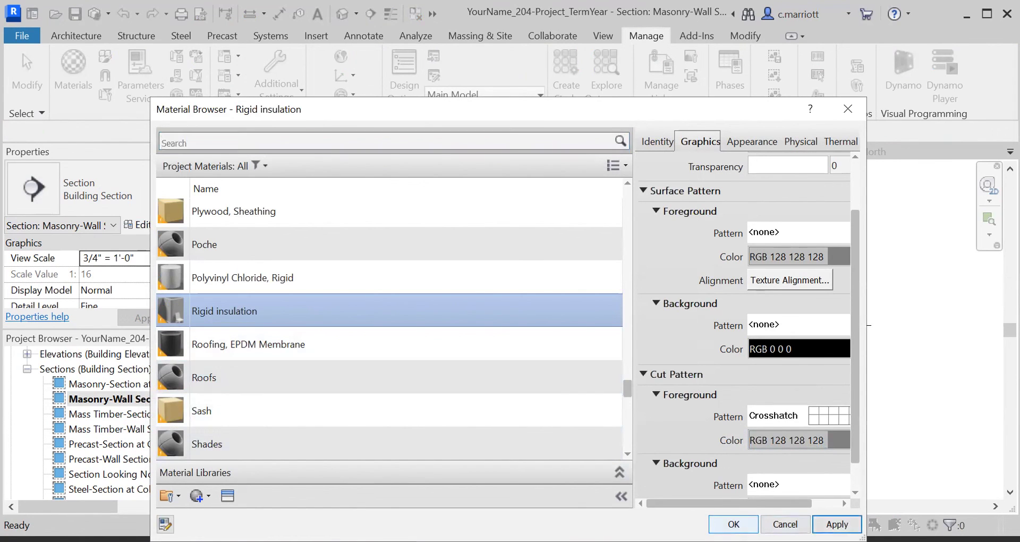
key("Return")
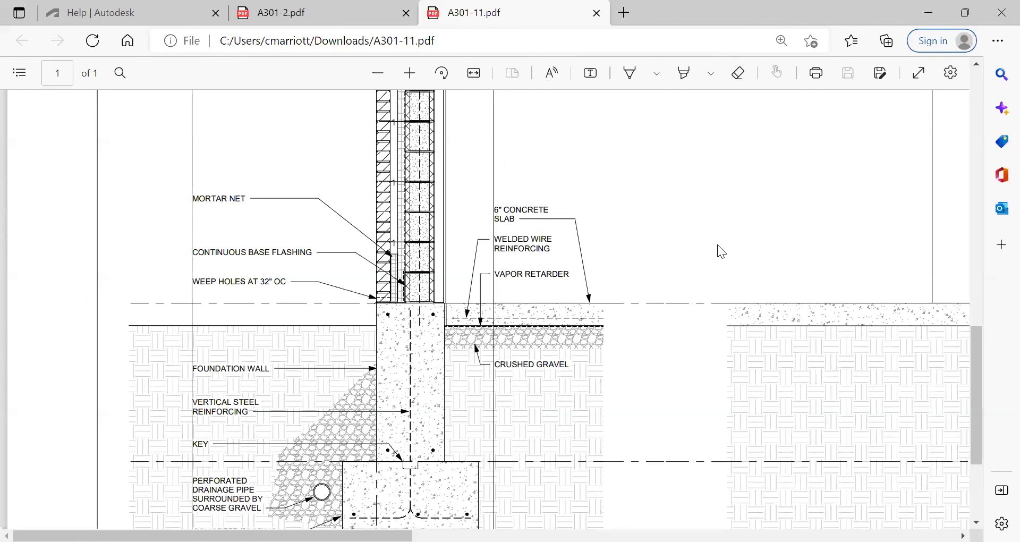
Compare the pattern darkness of the wall section in A301-2.pdf with that in A301-11.pdf in the web browser.
left_click(319, 19)
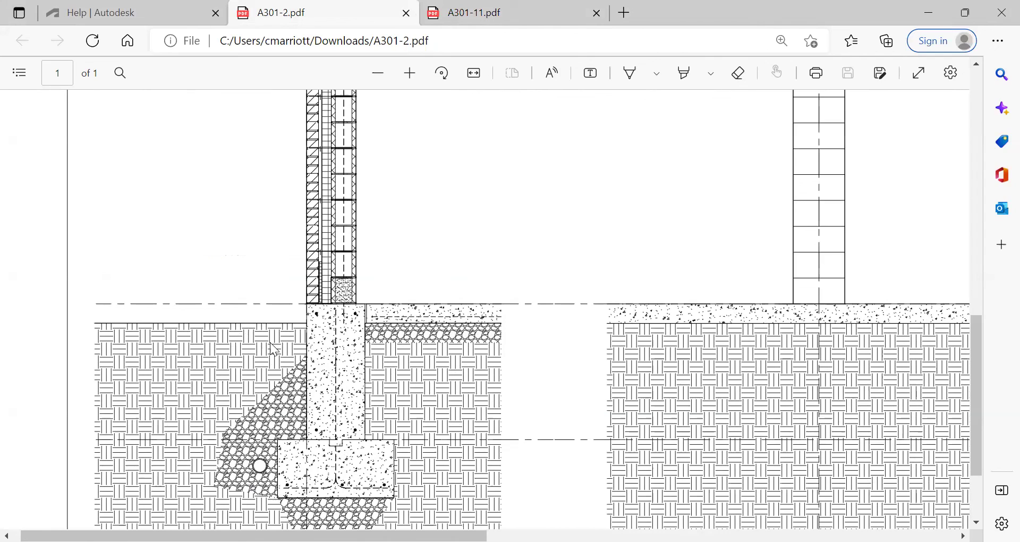
key("ctrl+Tab")
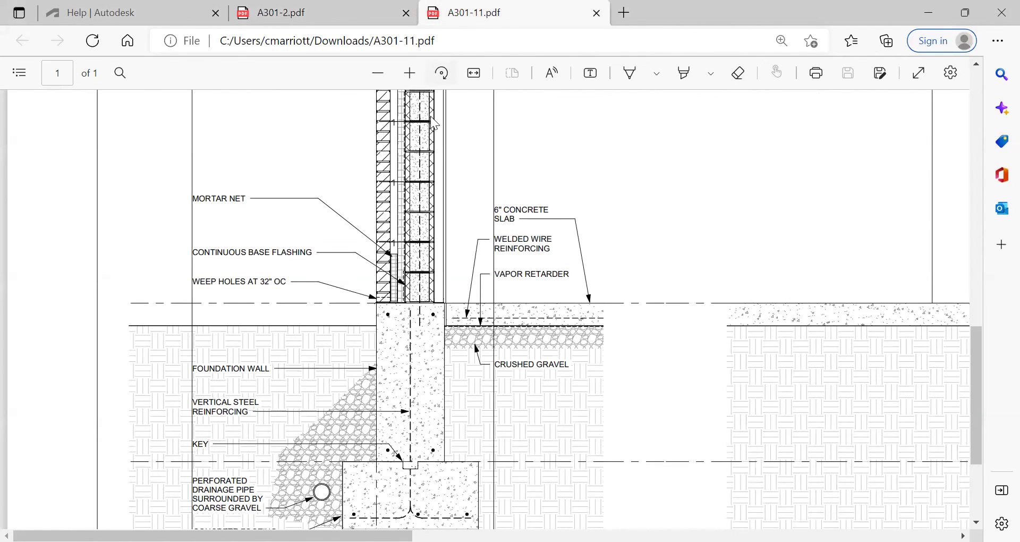